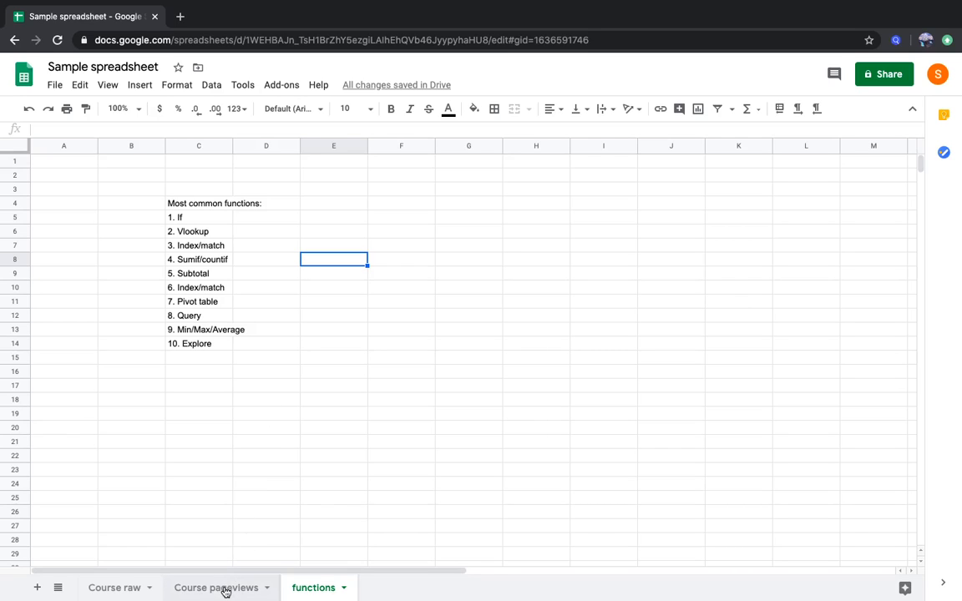
Step: Examine the Course raw sheet's columns from course_id through published_timestamp, using the first course's row
{"action": "left_click", "coordinate": [125, 595]}
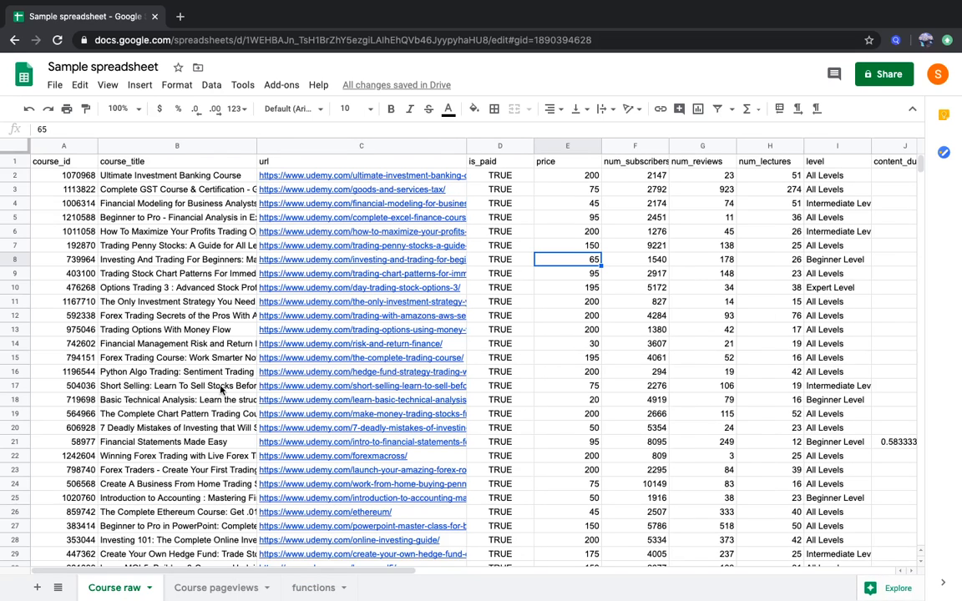
{"action": "left_click", "coordinate": [179, 331]}
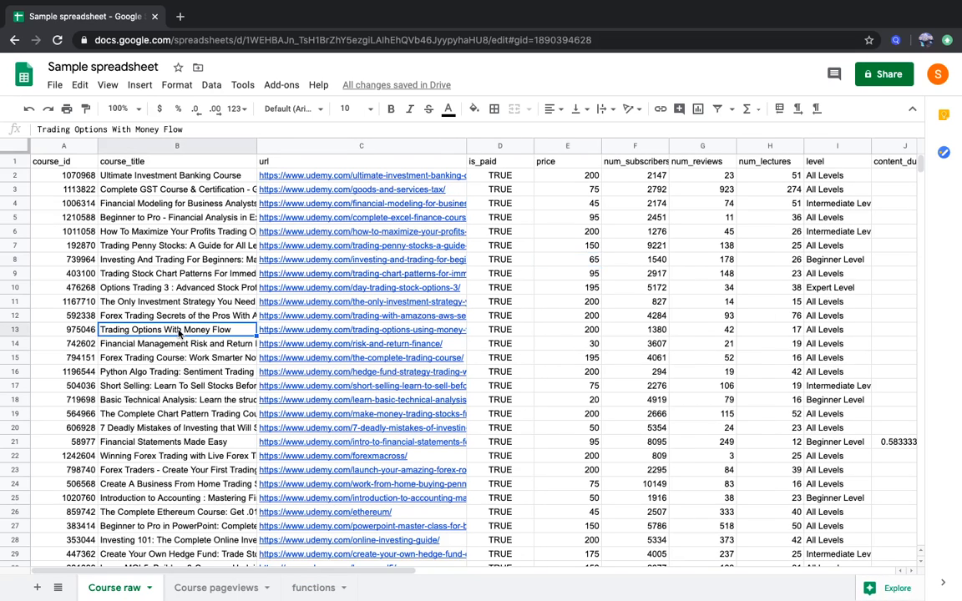
{"action": "key", "text": "ctrl+Up"}
{"action": "key", "text": "ctrl+Left"}
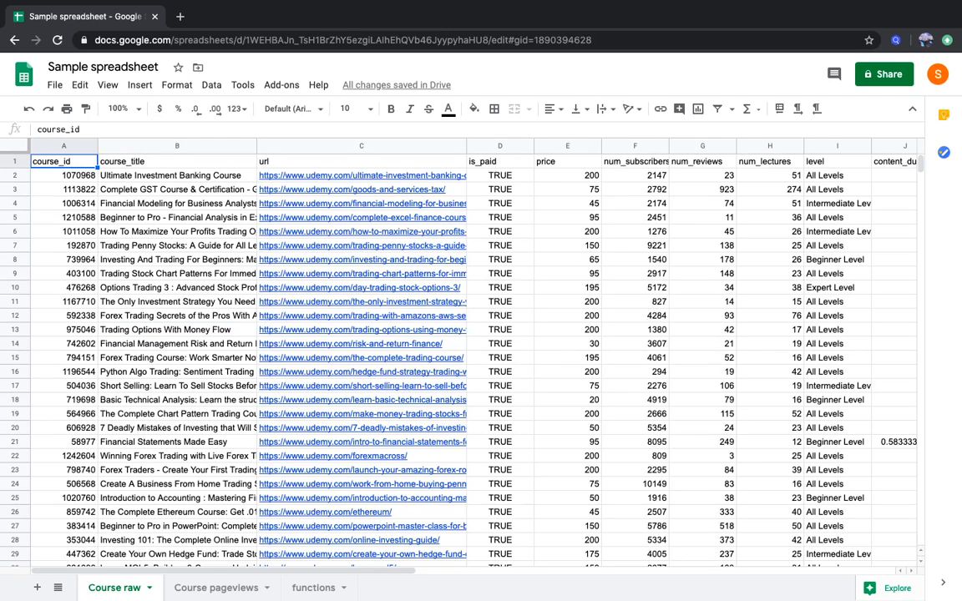
{"action": "key", "text": "Down"}
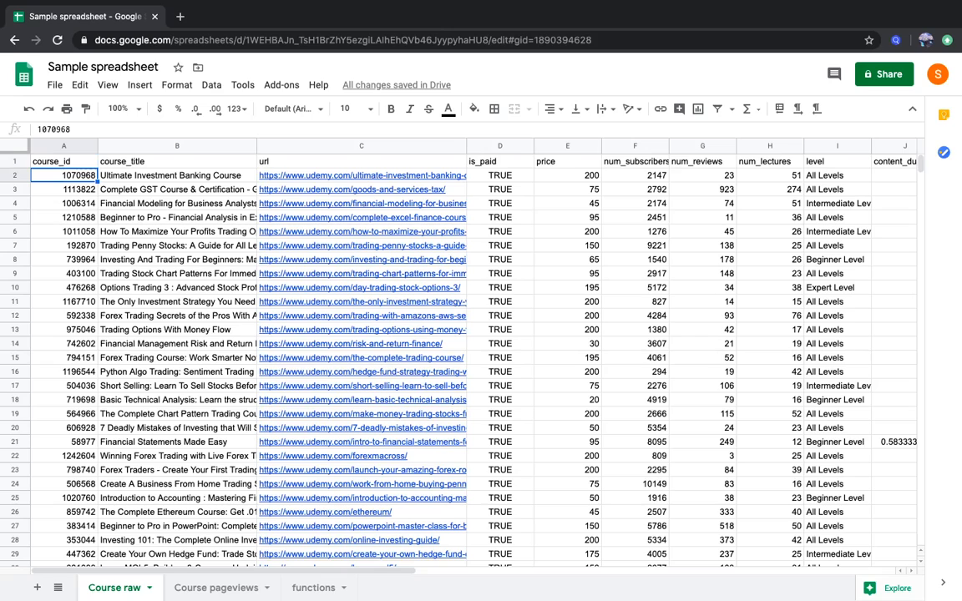
{"action": "key", "text": "Right"}
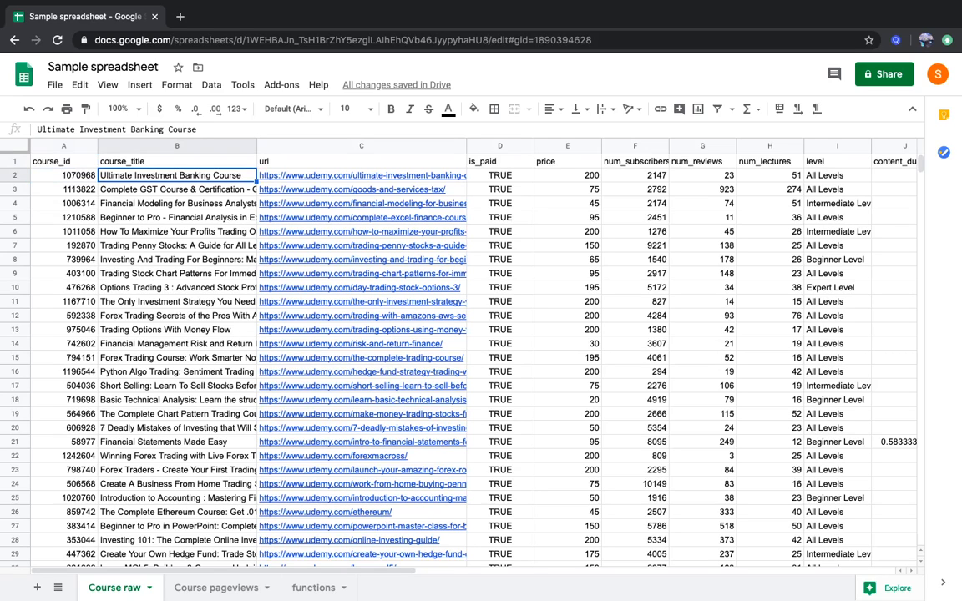
{"action": "key", "text": "Right"}
{"action": "key", "text": "Left"}
{"action": "key", "text": "Left"}
{"action": "key", "text": "Right"}
{"action": "key", "text": "Right"}
{"action": "key", "text": "Right"}
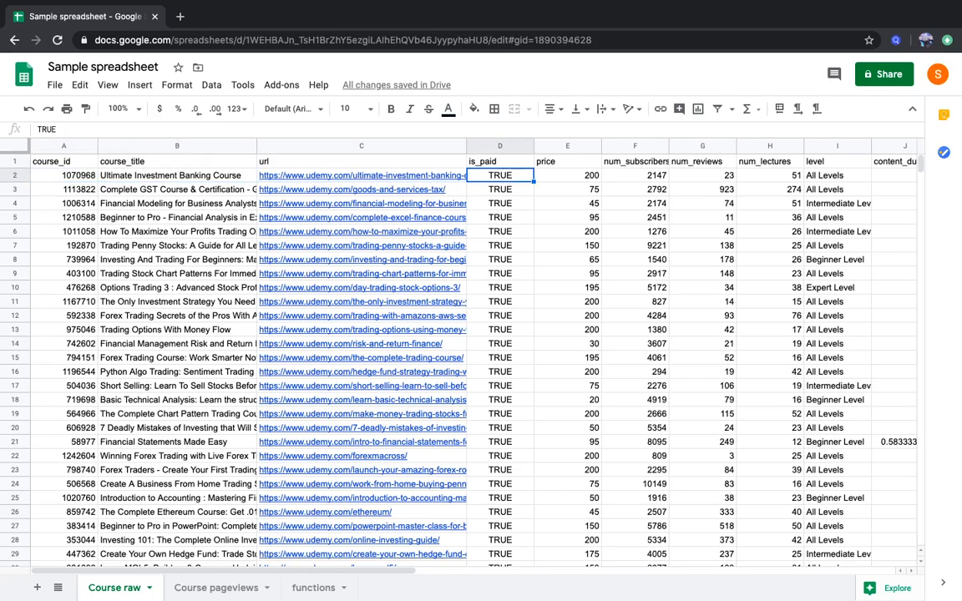
{"action": "key", "text": "Right"}
{"action": "key", "text": "Right"}
{"action": "key", "text": "Right"}
{"action": "key", "text": "Right"}
{"action": "key", "text": "Right"}
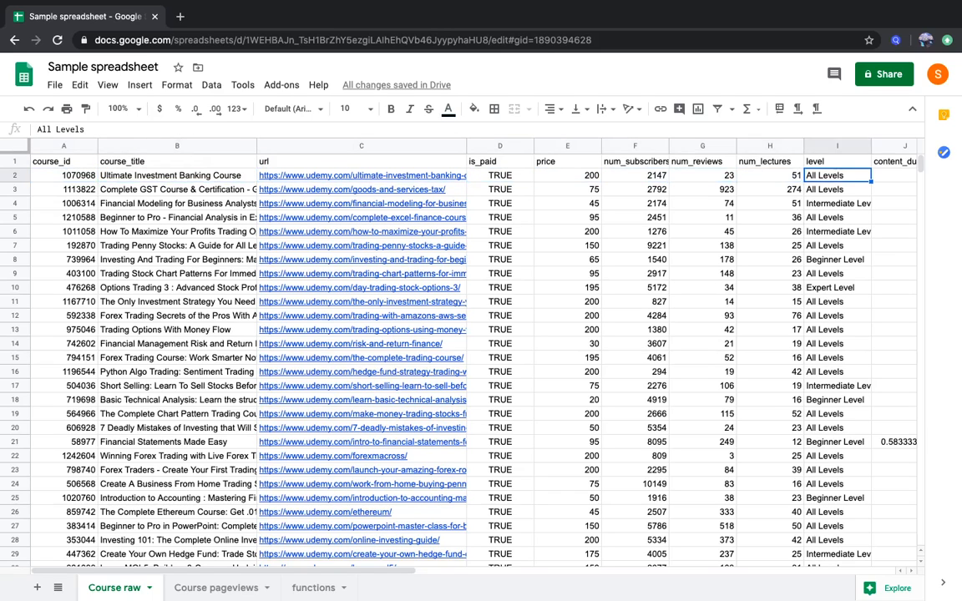
{"action": "key", "text": "Right"}
{"action": "key", "text": "Right"}
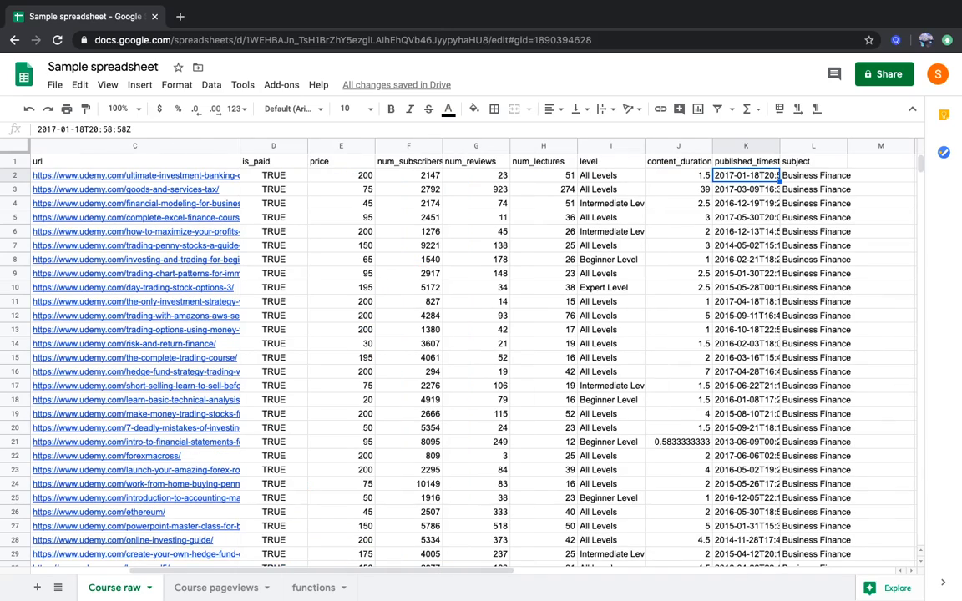
Step: Return to cell A2 of Course raw and narrow the url column to roughly half its width
{"action": "key", "text": "Left"}
{"action": "key", "text": "Left"}
{"action": "key", "text": "Left"}
{"action": "key", "text": "Left"}
{"action": "key", "text": "Left"}
{"action": "key", "text": "Left"}
{"action": "key", "text": "Left"}
{"action": "key", "text": "Left"}
{"action": "key", "text": "Left"}
{"action": "key", "text": "Left"}
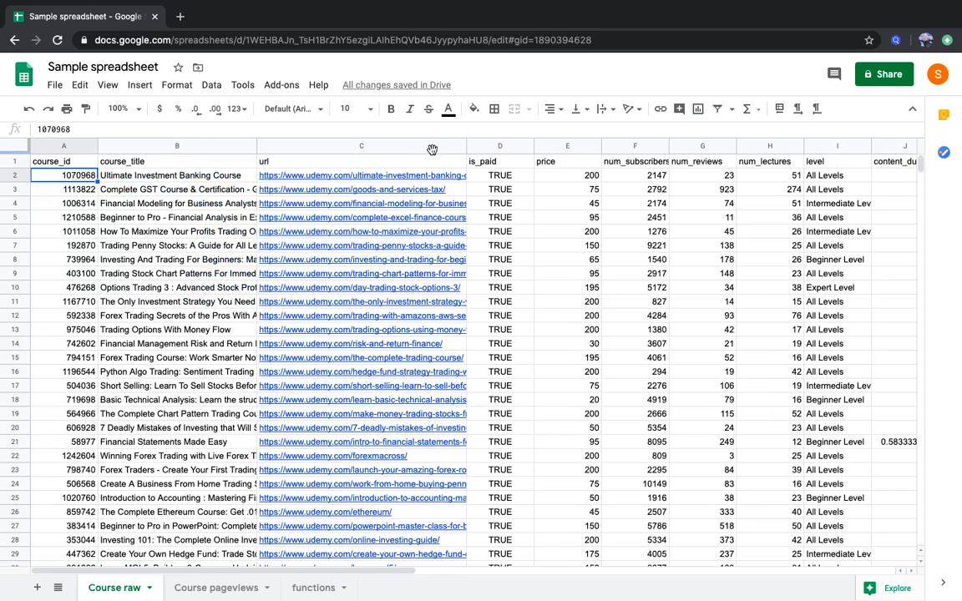
{"action": "left_click_drag", "start_coordinate": [466, 145], "coordinate": [334, 145]}
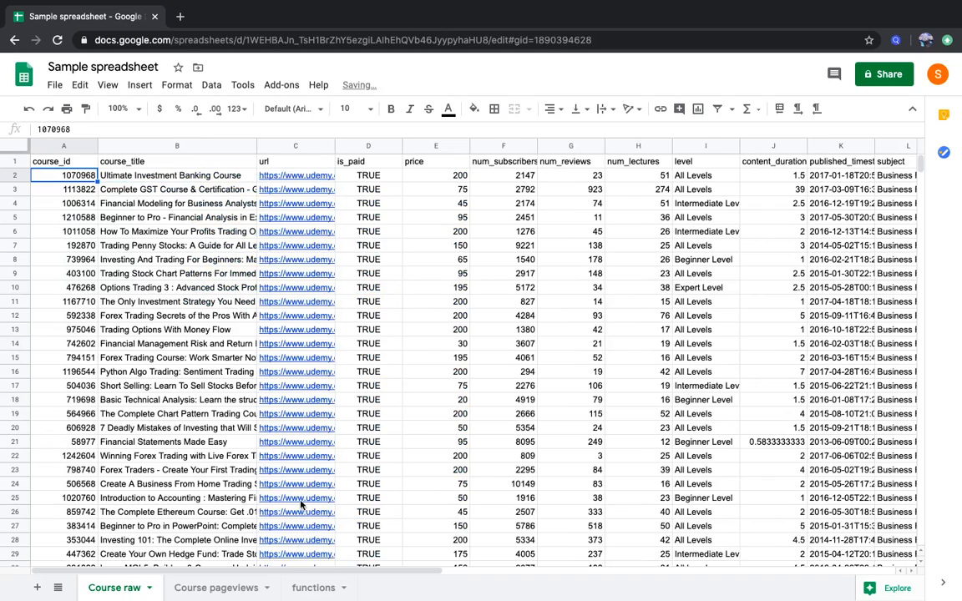
Step: On the functions sheet, start an IF formula in E6 to review the function's argument help, and discard the entry
{"action": "left_click", "coordinate": [309, 591]}
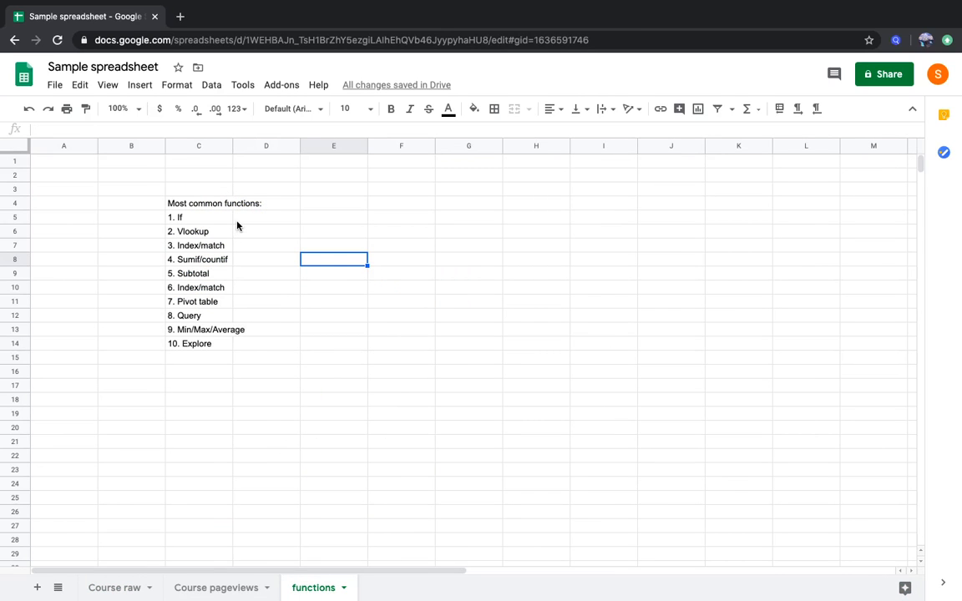
{"action": "left_click", "coordinate": [349, 238]}
{"action": "type", "text": "=if("}
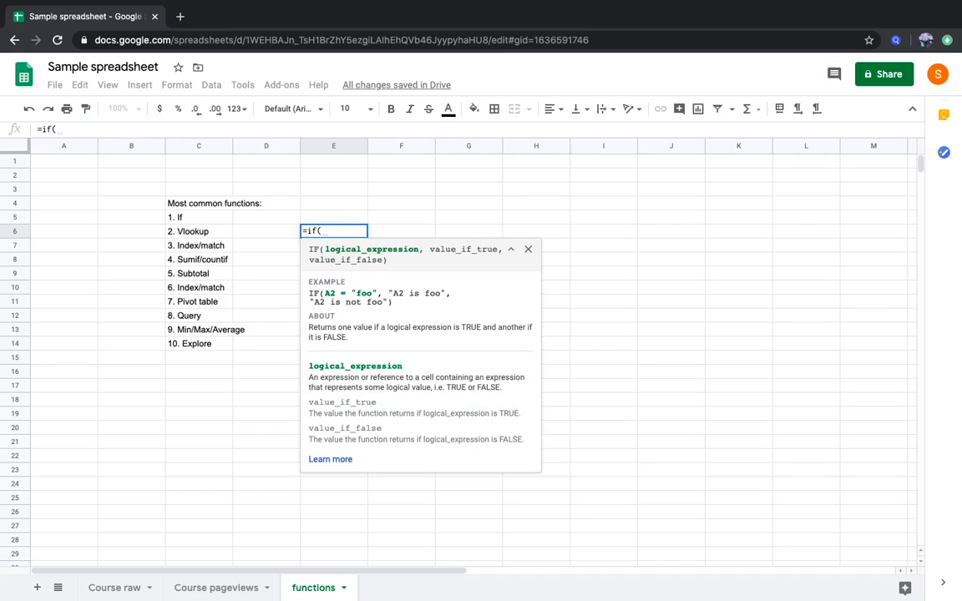
{"action": "left_click", "coordinate": [325, 251]}
{"action": "left_click_drag", "start_coordinate": [326, 251], "coordinate": [383, 261]}
{"action": "key", "text": "Escape"}
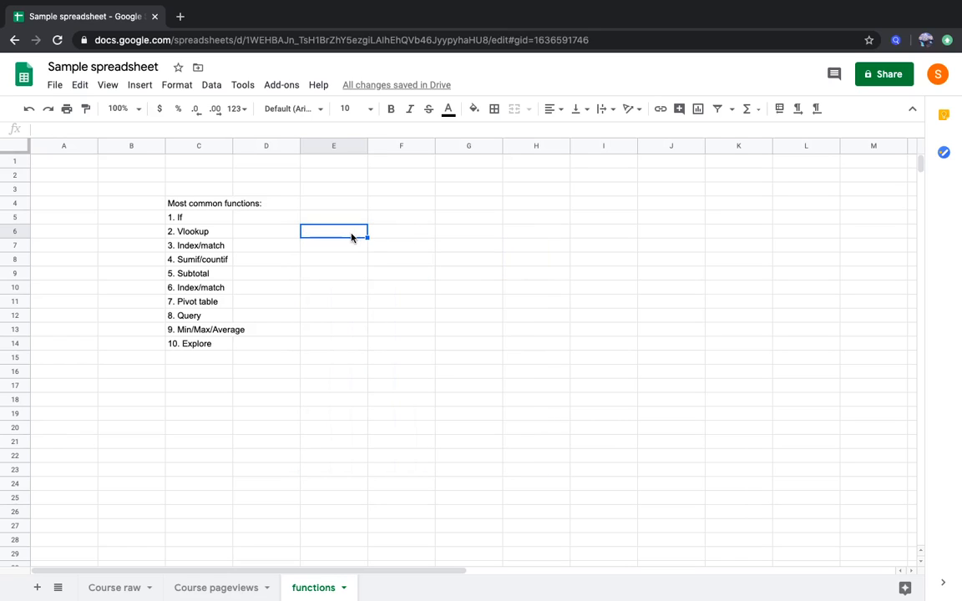
Step: Enter the formula =E6+E7 in cell E8 as a simple addition example
{"action": "key", "text": "Down"}
{"action": "key", "text": "Down"}
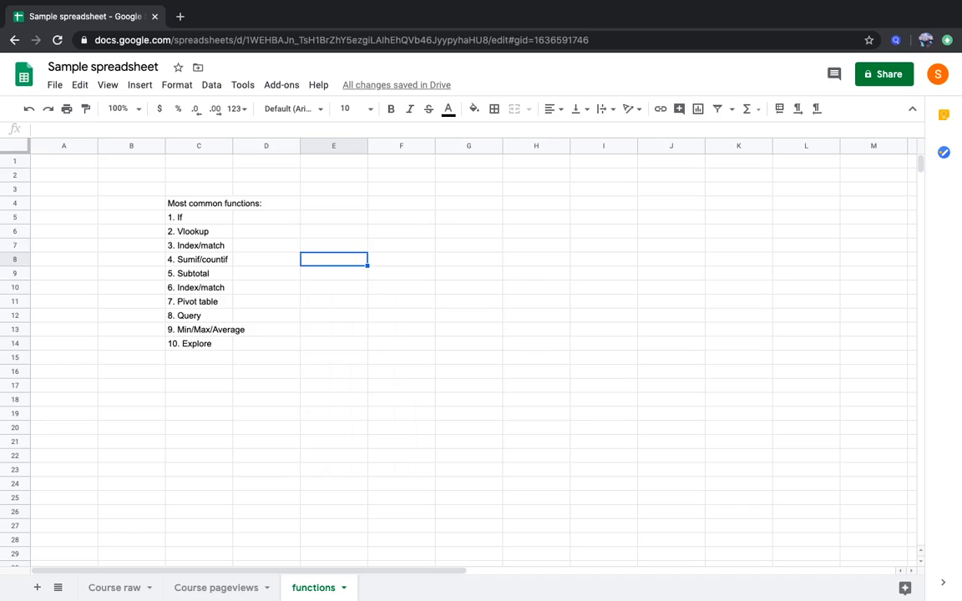
{"action": "type", "text": "="}
{"action": "key", "text": "Up"}
{"action": "key", "text": "Up"}
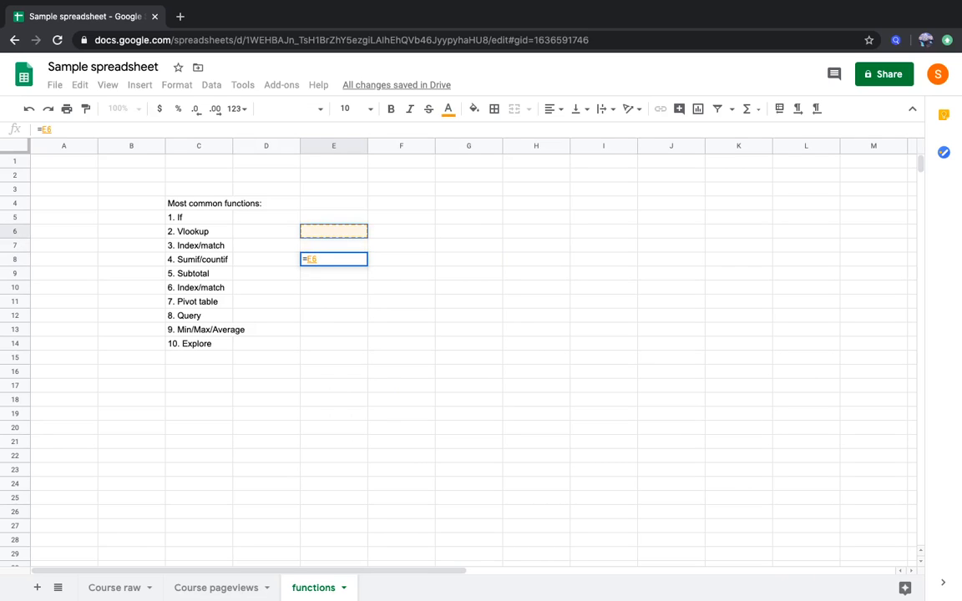
{"action": "type", "text": "+"}
{"action": "key", "text": "Up"}
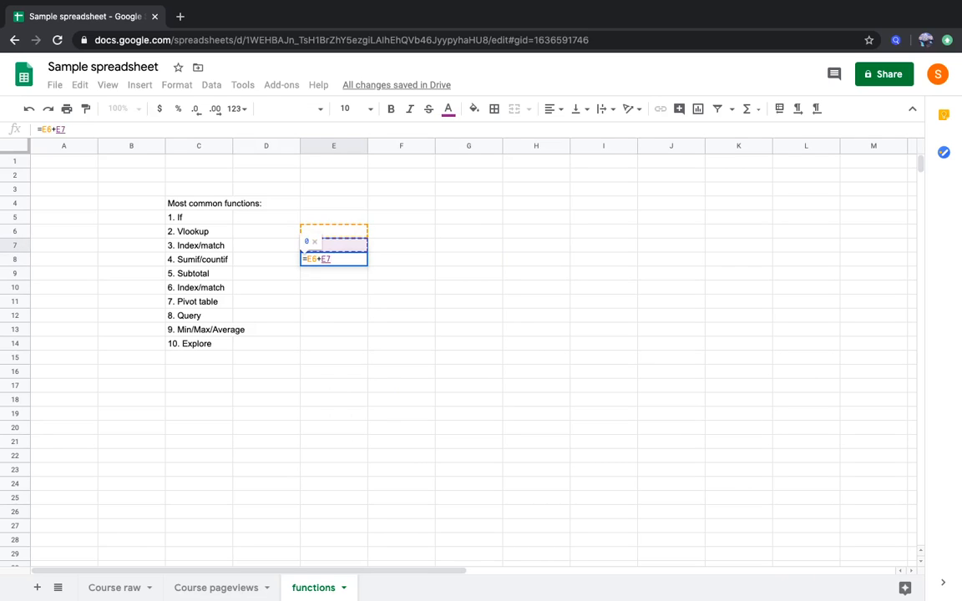
{"action": "key", "text": "Return"}
{"action": "key", "text": "Up"}
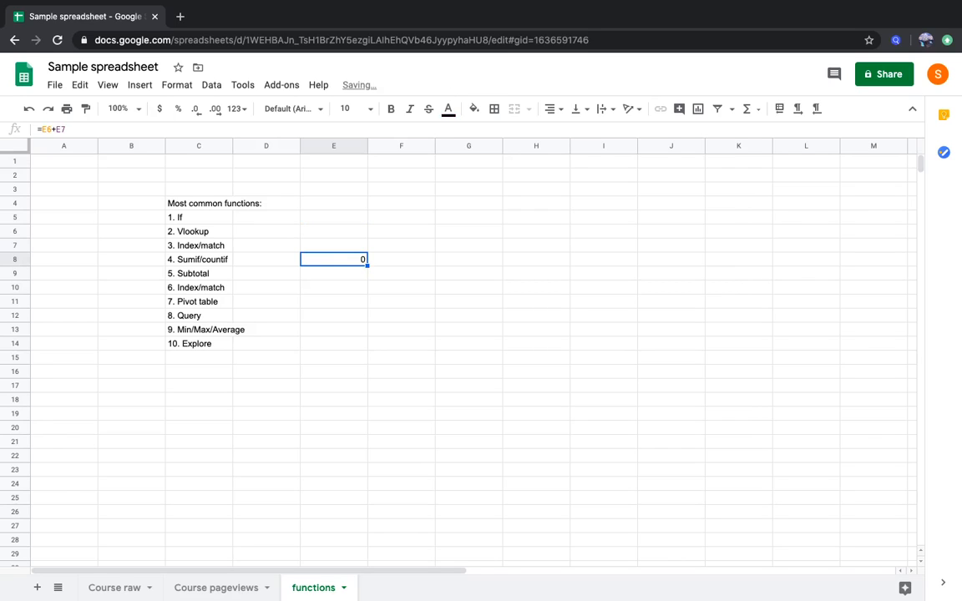
Step: Enter 3 in cell E6 and 5 in cell E7 as inputs for the addition example
{"action": "key", "text": "Up"}
{"action": "key", "text": "Up"}
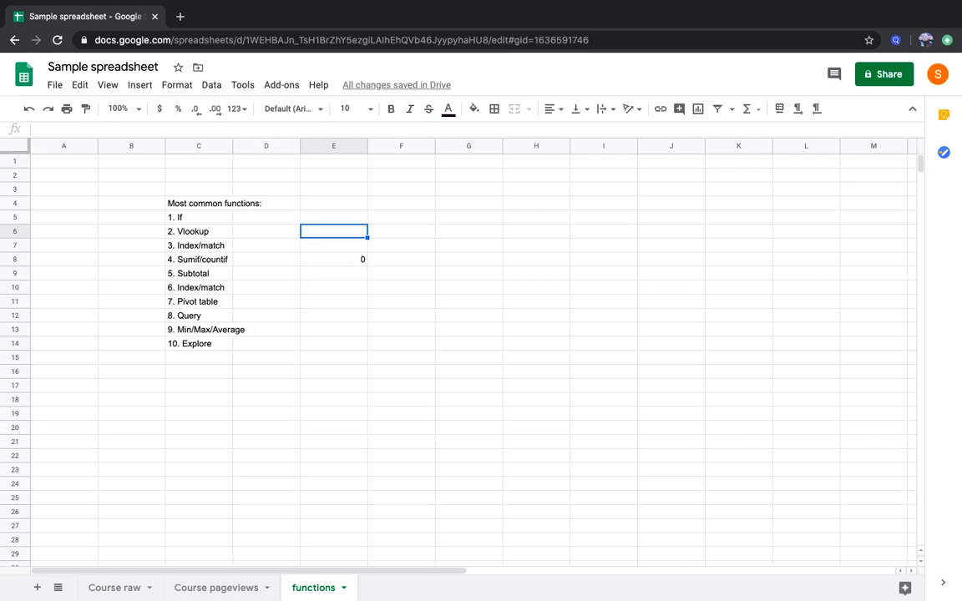
{"action": "type", "text": "3"}
{"action": "key", "text": "Return"}
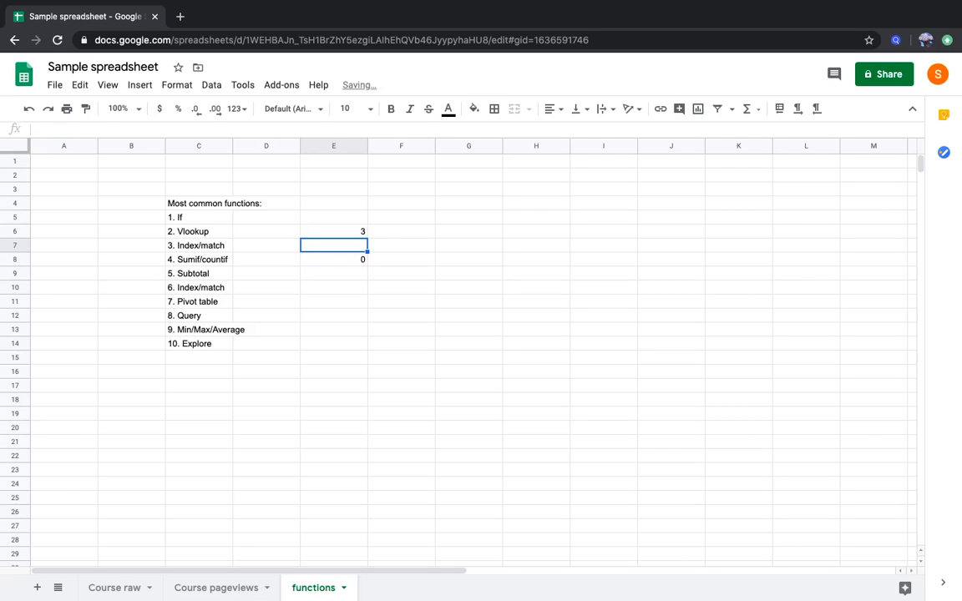
{"action": "type", "text": "5"}
{"action": "key", "text": "Return"}
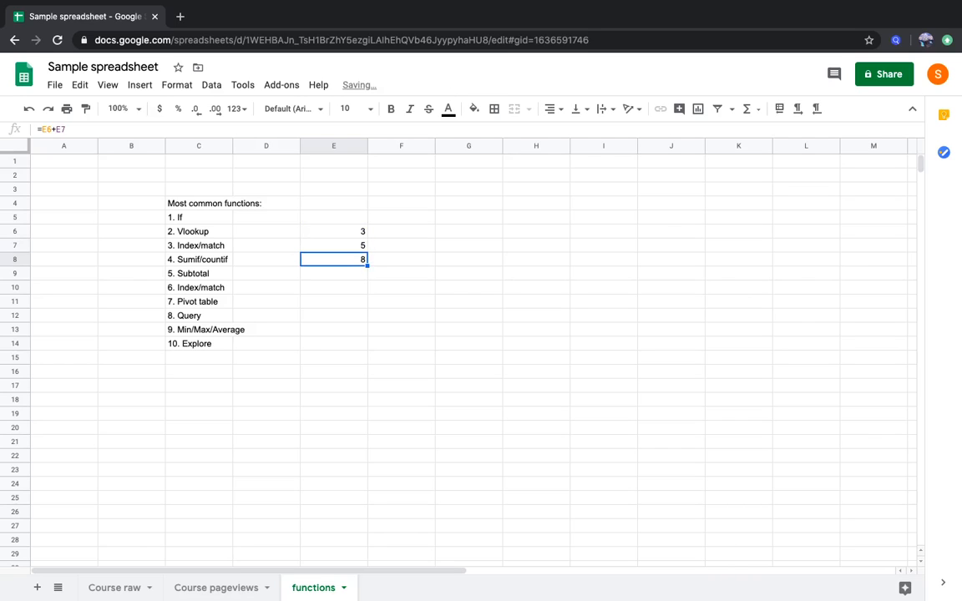
Step: Clear the example numbers and the addition formula from cells E6:E8
{"action": "key", "text": "Up"}
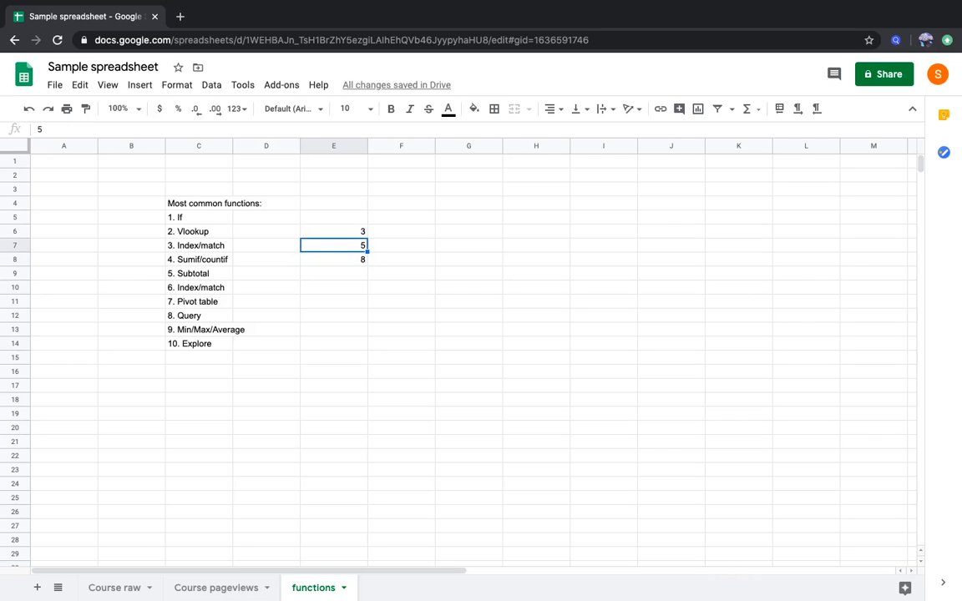
{"action": "key", "text": "Down"}
{"action": "key", "text": "Up"}
{"action": "key", "text": "Up"}
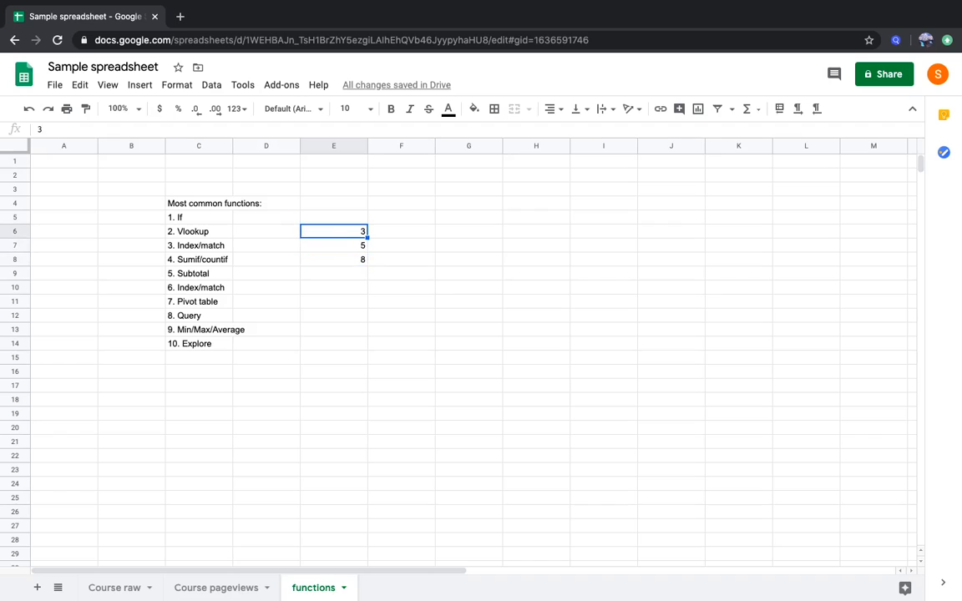
{"action": "key", "text": "shift+Down"}
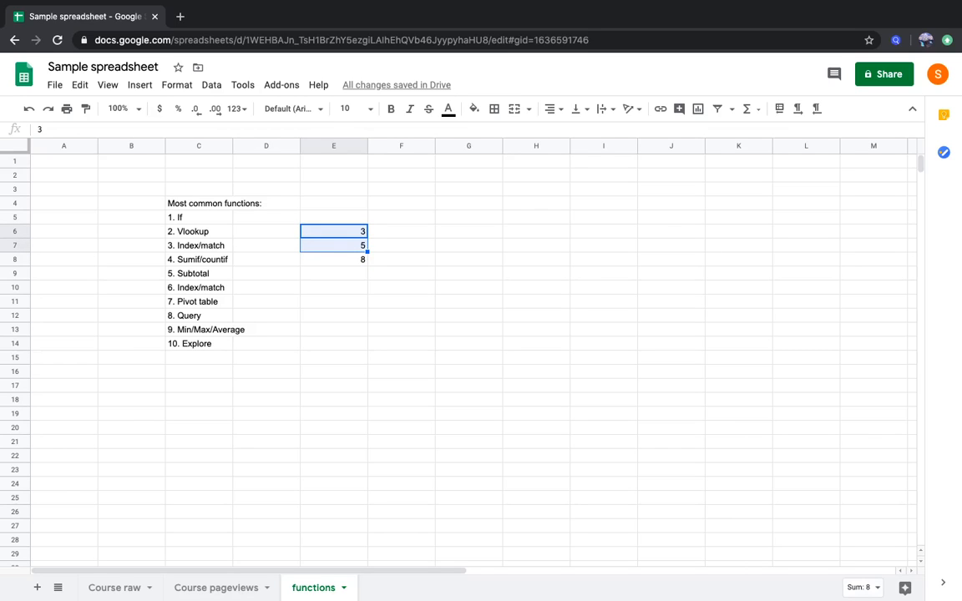
{"action": "key", "text": "Down"}
{"action": "key", "text": "Down"}
{"action": "key", "text": "shift+Up"}
{"action": "key", "text": "shift+Up"}
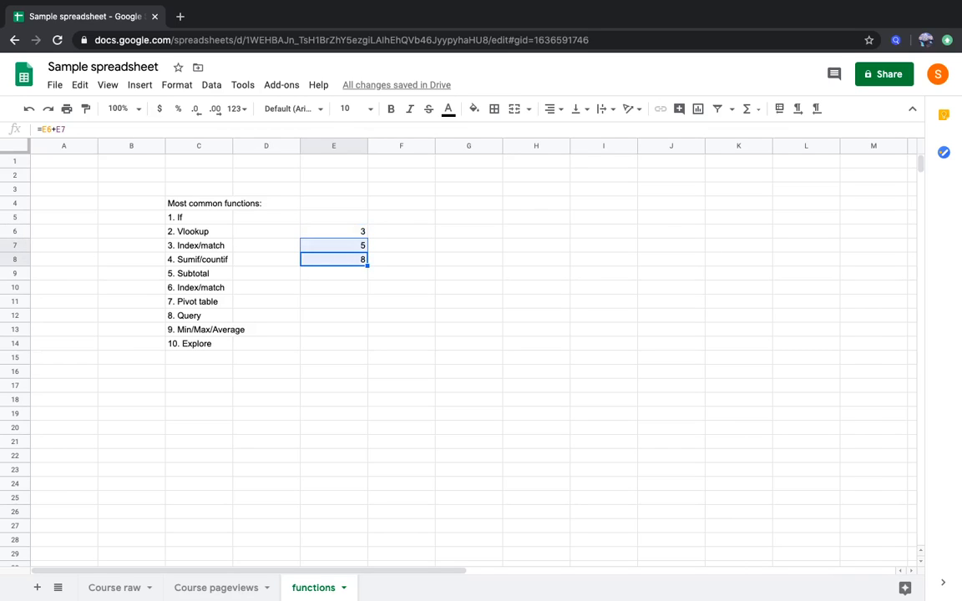
{"action": "key", "text": "Delete"}
Step: Enter the formula =if(3>2, 3, 2) in cell E6
{"action": "key", "text": "Up"}
{"action": "key", "text": "Up"}
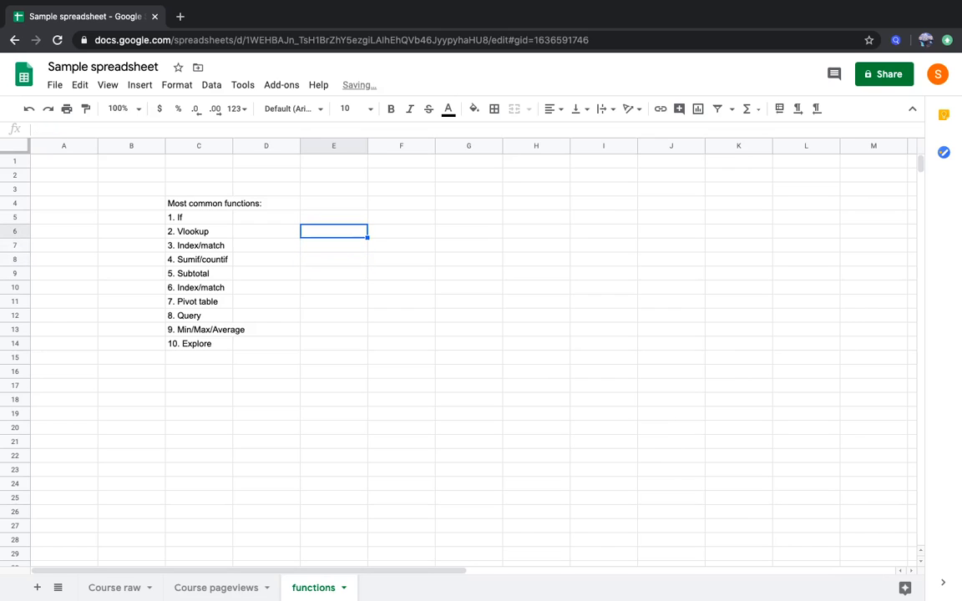
{"action": "type", "text": "=if("}
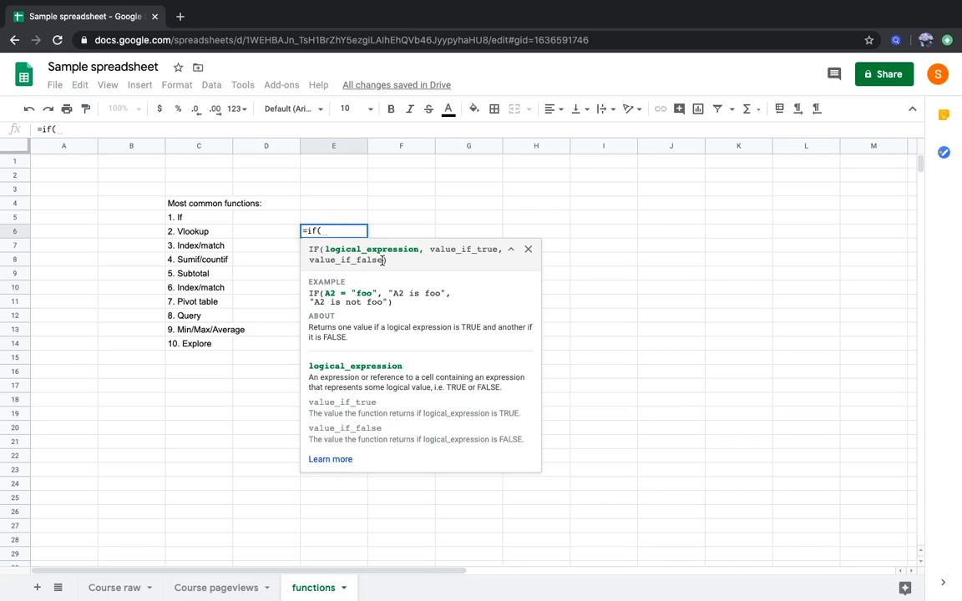
{"action": "type", "text": "3>2, "}
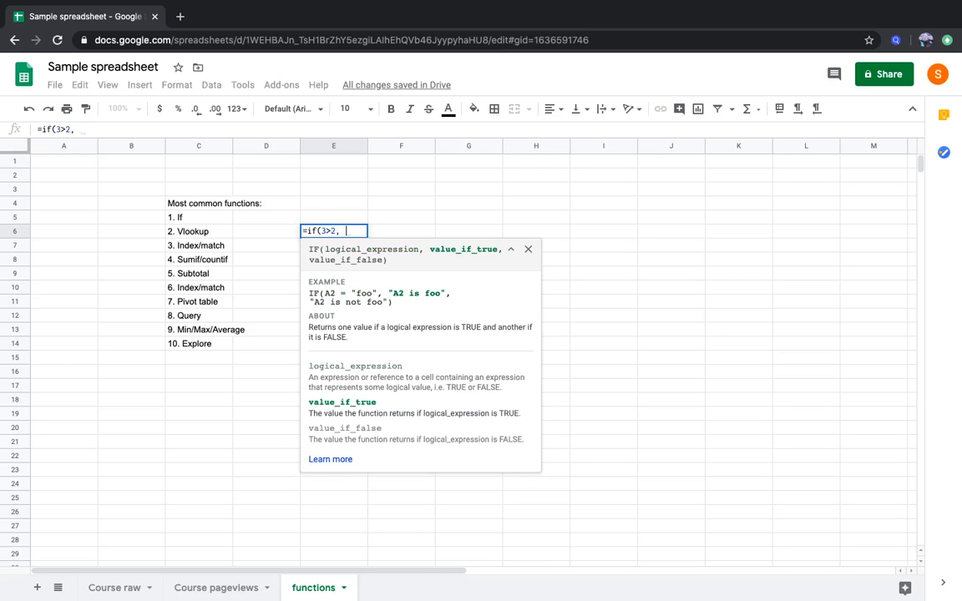
{"action": "type", "text": "3, 2)"}
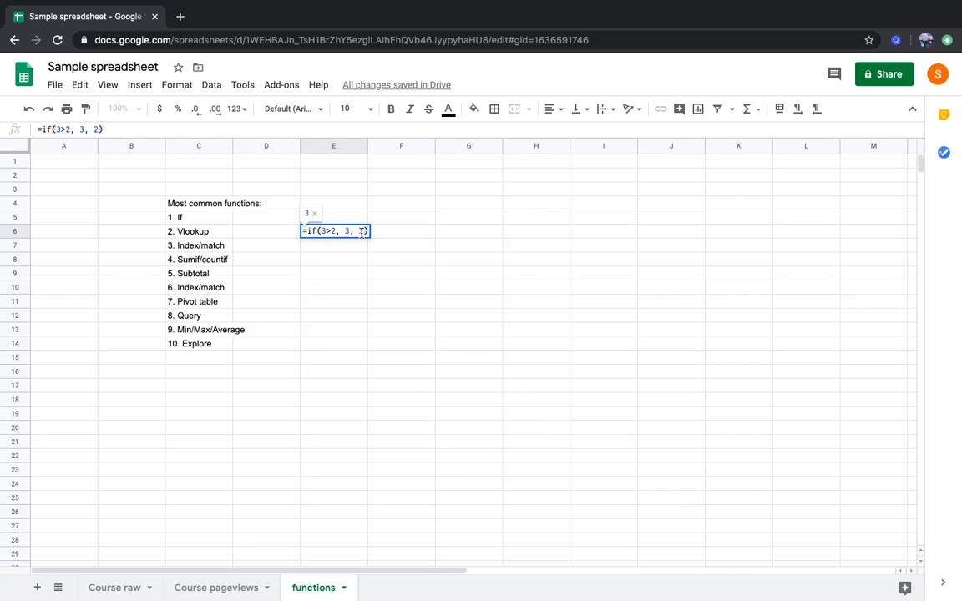
{"action": "key", "text": "Return"}
Step: Change the condition of the IF formula in E6 to 3<2, keeping 3 and 2 as the return values
{"action": "left_click", "coordinate": [344, 234]}
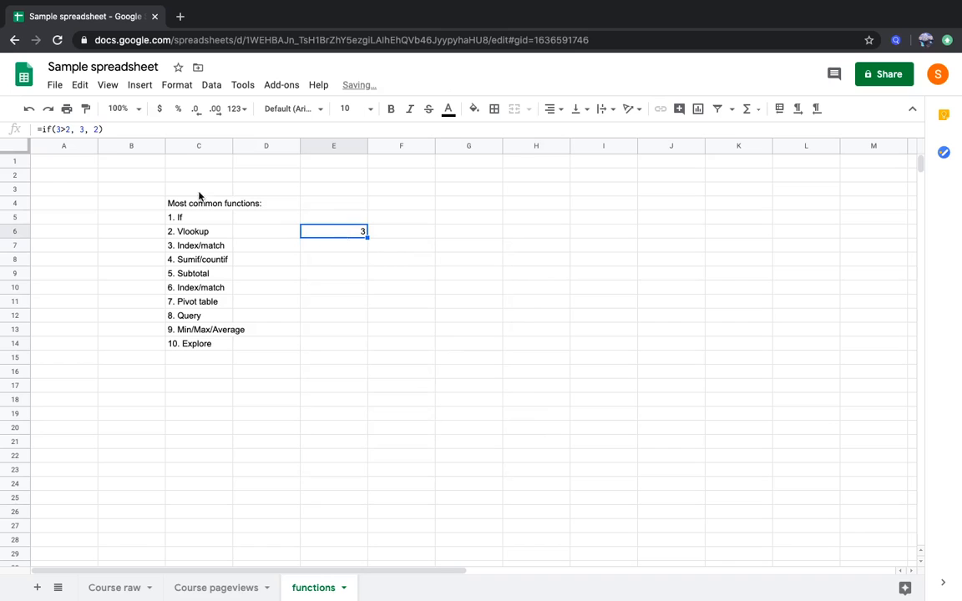
{"action": "left_click", "coordinate": [65, 129]}
{"action": "key", "text": "BackSpace"}
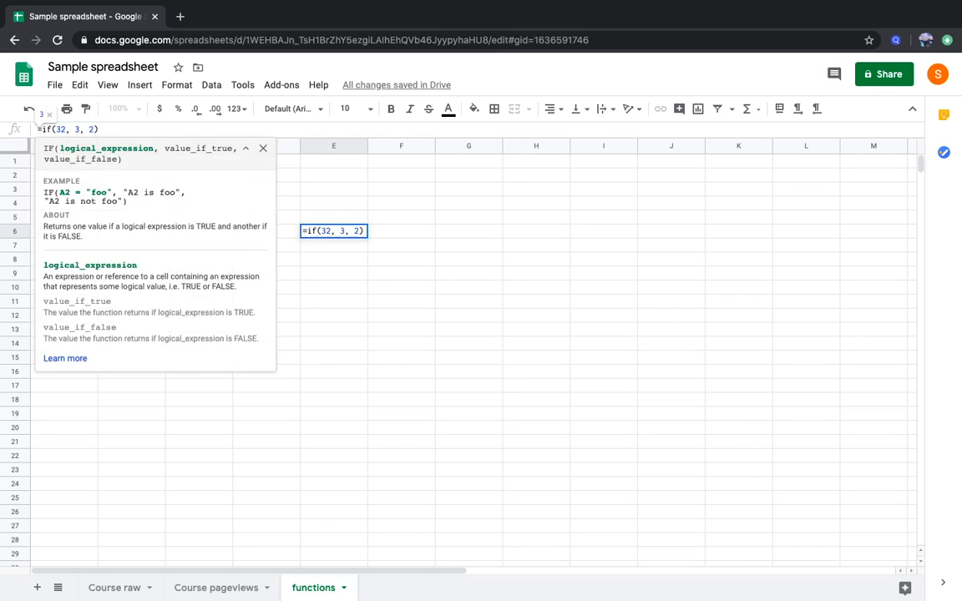
{"action": "type", "text": "<"}
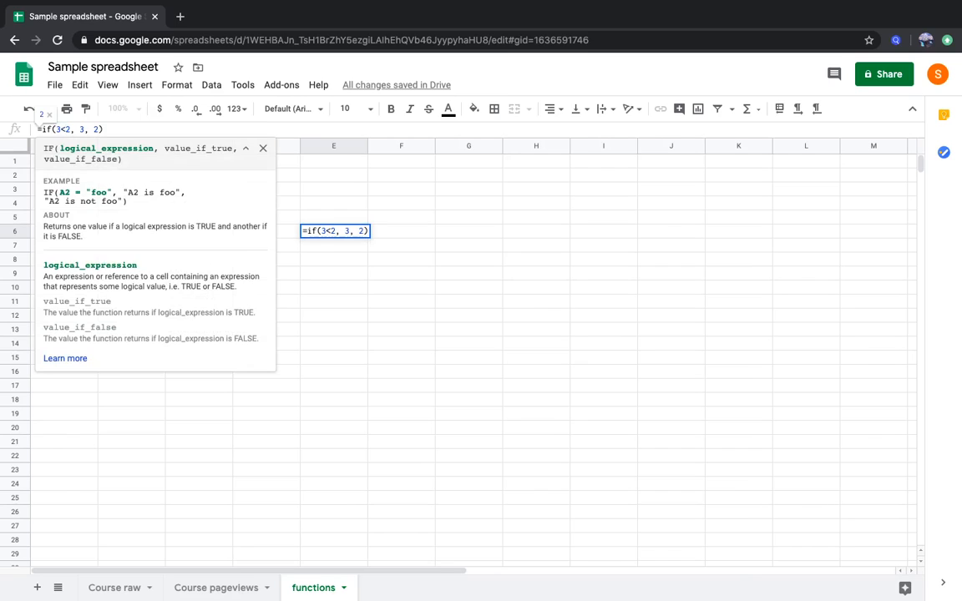
{"action": "key", "text": "Return"}
{"action": "key", "text": "Up"}
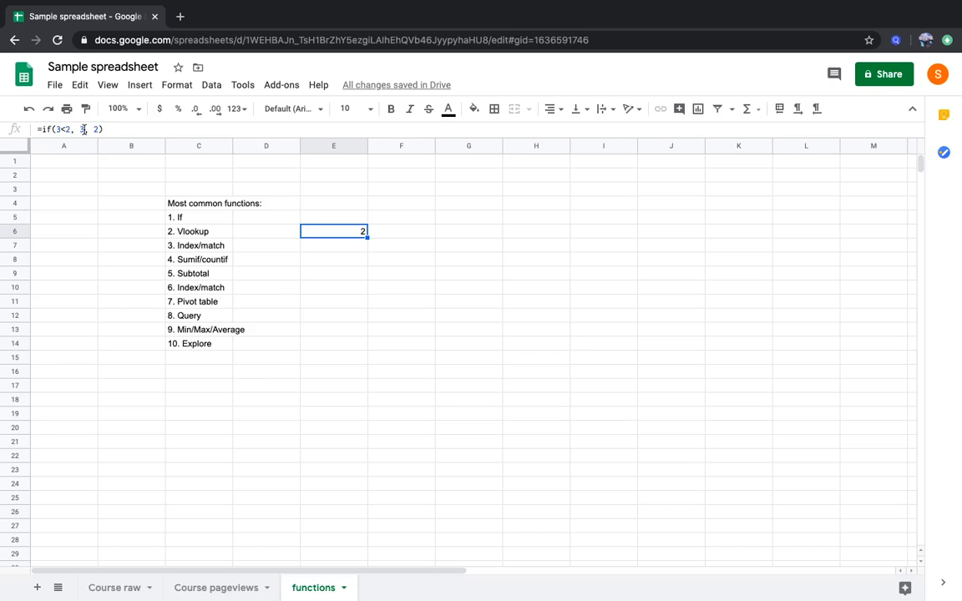
Step: Inspect the value_if_false and value_if_true arguments of the IF formula in E6, leaving the formula as it is
{"action": "left_click", "coordinate": [94, 129]}
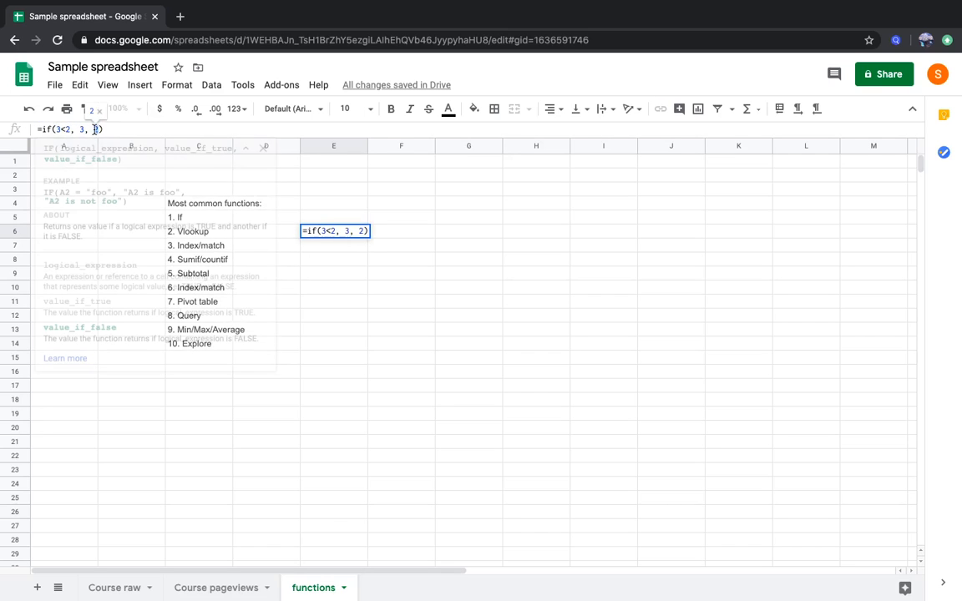
{"action": "left_click", "coordinate": [81, 130]}
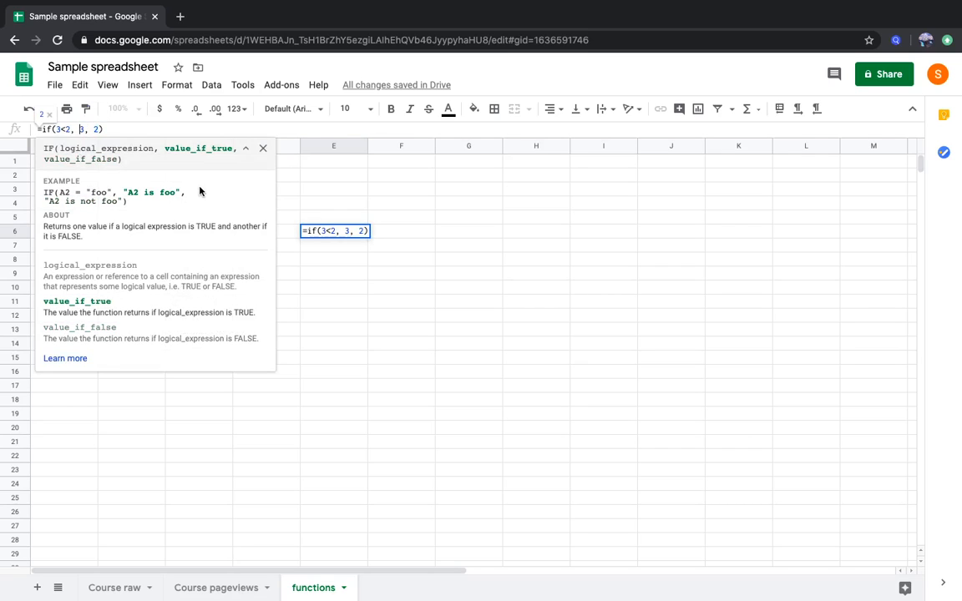
{"action": "key", "text": "Escape"}
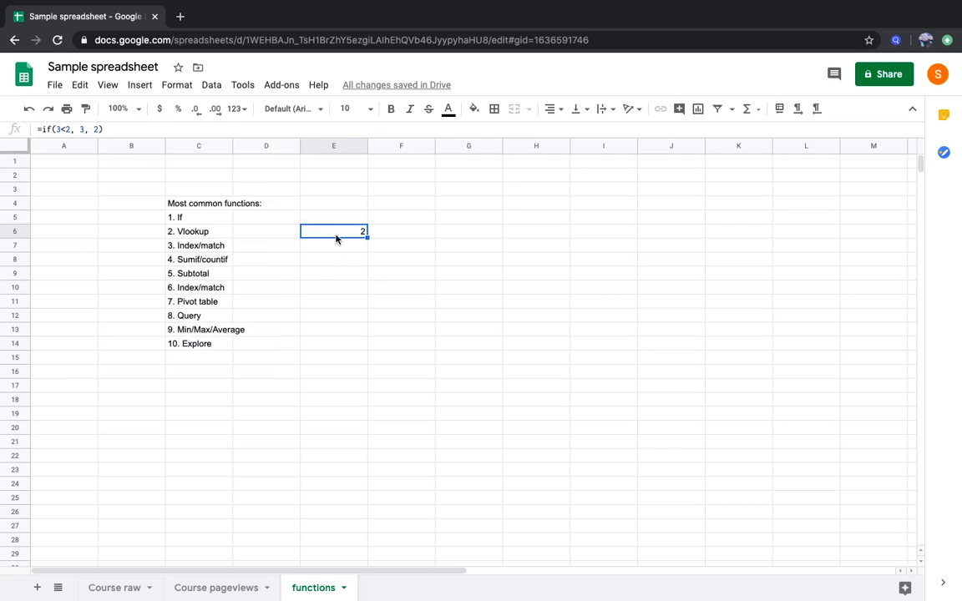
Step: Change the condition of the IF formula in E6 to 1=0, keeping 3 and 2 as the return values
{"action": "left_click", "coordinate": [67, 129]}
{"action": "key", "text": "BackSpace"}
{"action": "key", "text": "BackSpace"}
{"action": "key", "text": "BackSpace"}
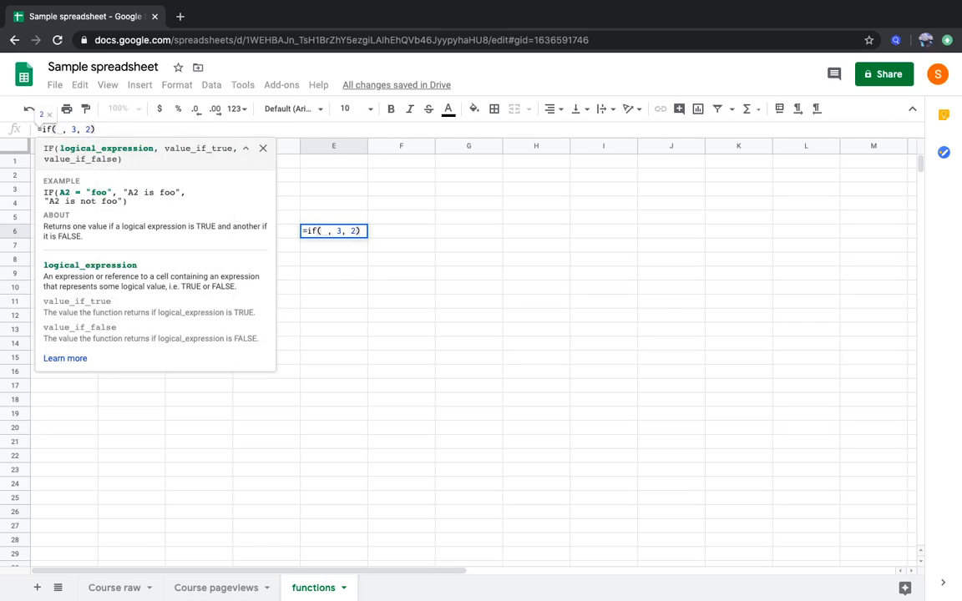
{"action": "type", "text": "1=0"}
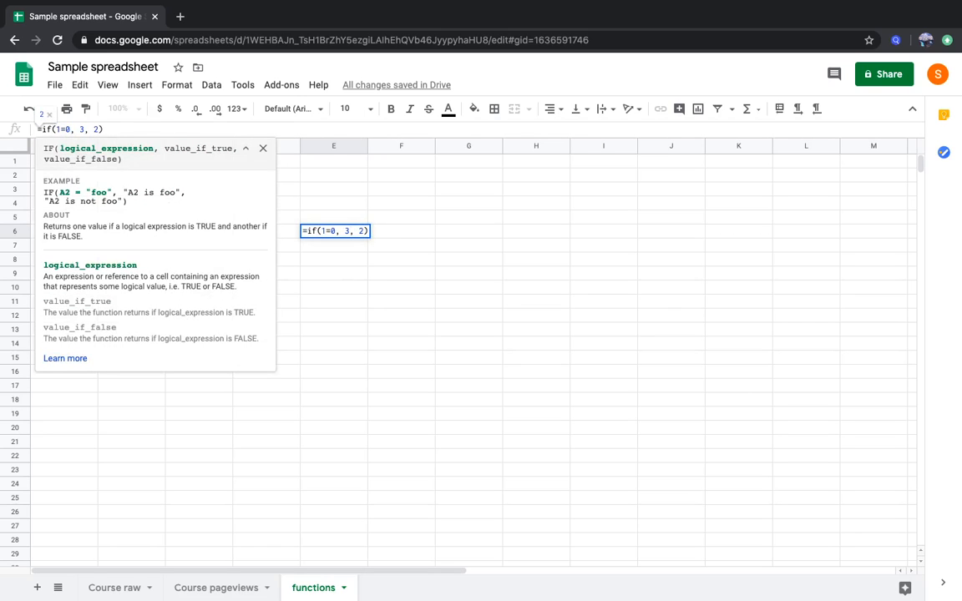
{"action": "key", "text": "Return"}
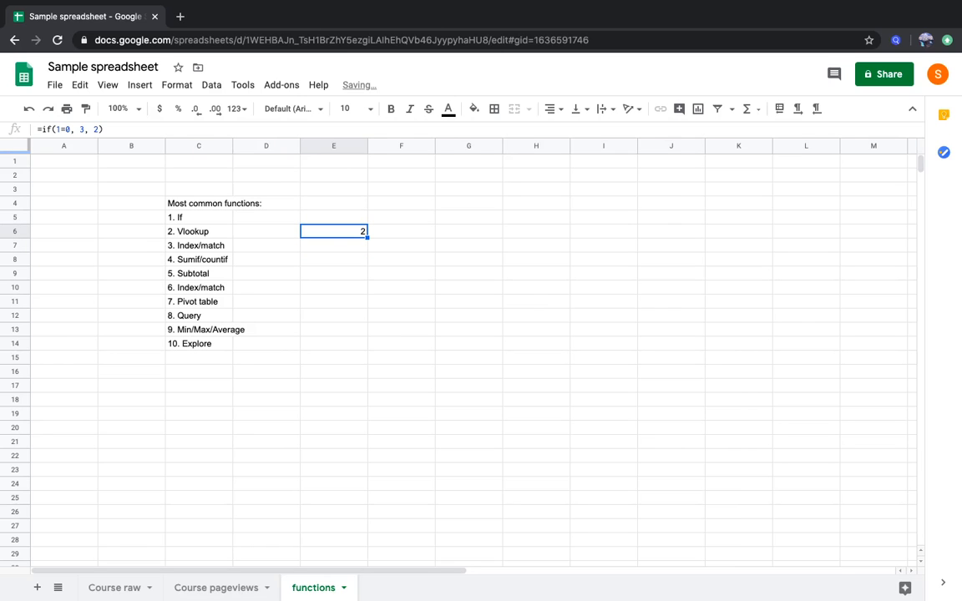
Step: Replace the value_if_false argument of the IF formula in E6 with the text "False value"
{"action": "left_click", "coordinate": [94, 129]}
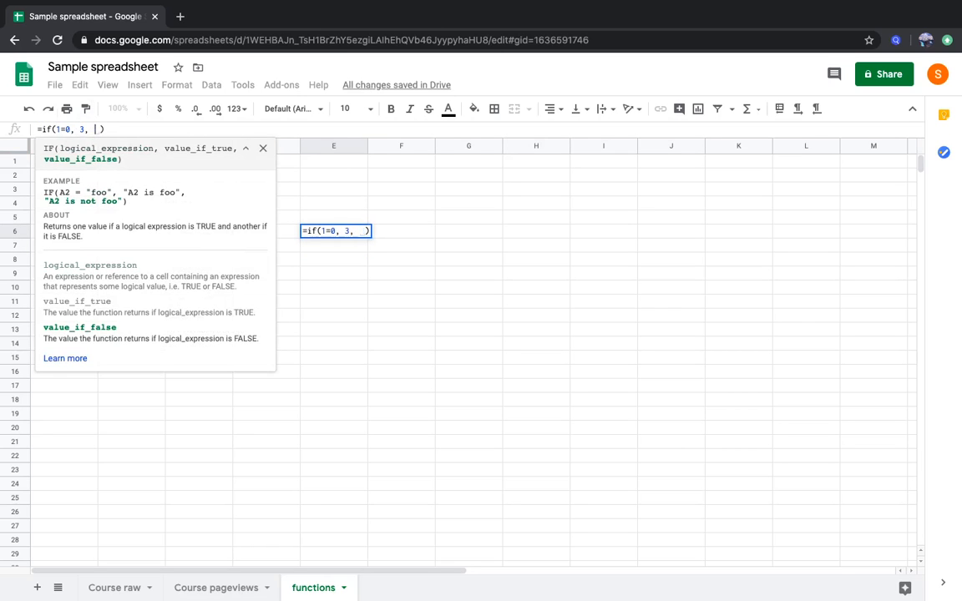
{"action": "type", "text": "\"False val"}
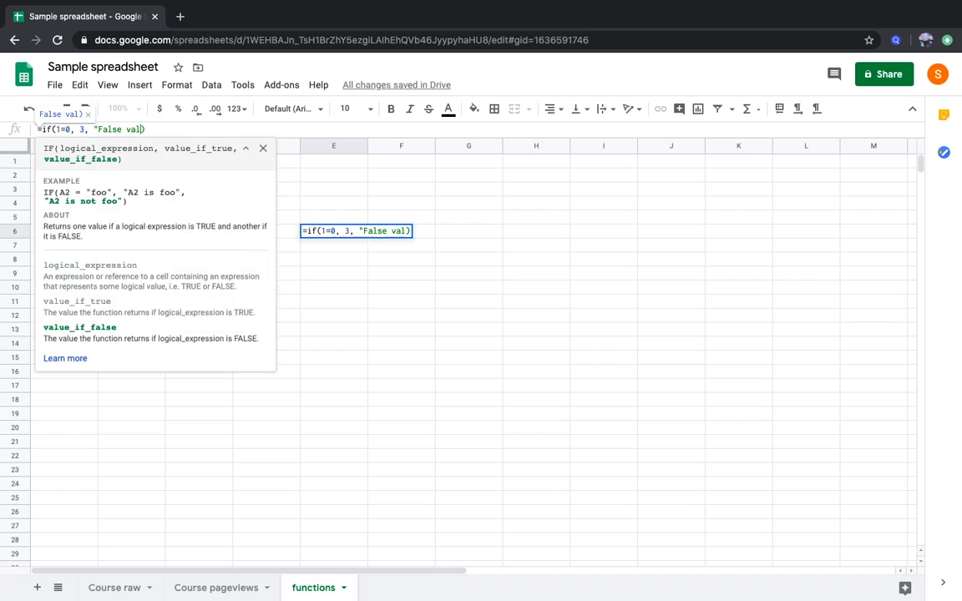
{"action": "type", "text": "ue\""}
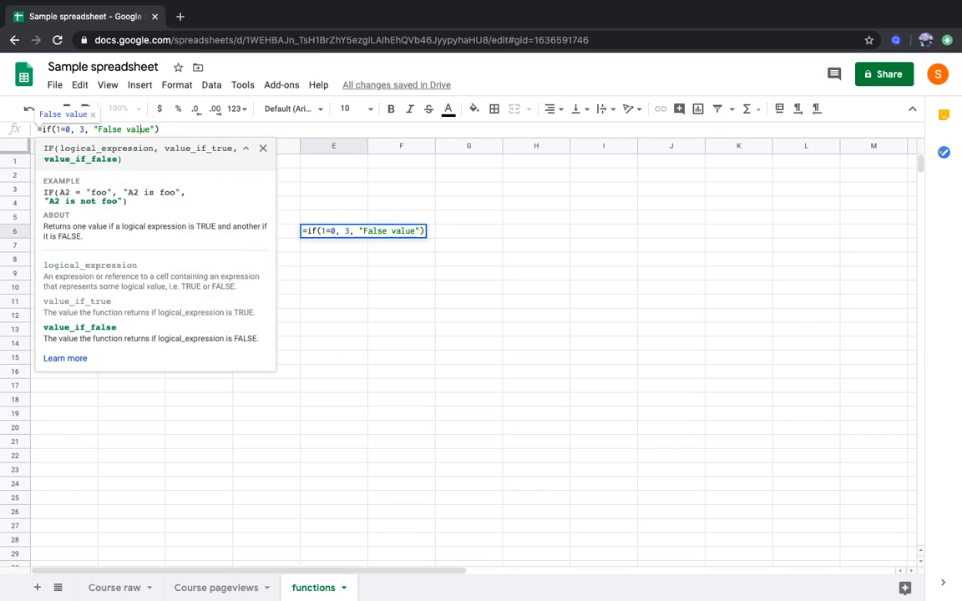
Step: Replace the value_if_true argument of the IF formula in E6 with the text "True value" and commit the formula
{"action": "key", "text": "Left"}
{"action": "key", "text": "Left"}
{"action": "key", "text": "Left"}
{"action": "key", "text": "Left"}
{"action": "key", "text": "Left"}
{"action": "key", "text": "Left"}
{"action": "key", "text": "Left"}
{"action": "key", "text": "Left"}
{"action": "key", "text": "Left"}
{"action": "key", "text": "Left"}
{"action": "key", "text": "Left"}
{"action": "key", "text": "Left"}
{"action": "key", "text": "shift+Left"}
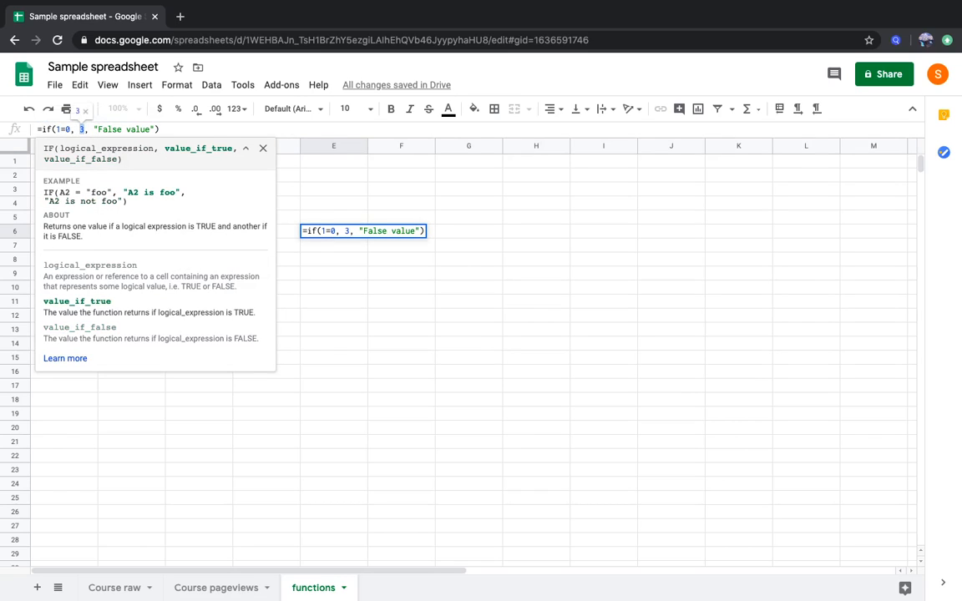
{"action": "type", "text": "\"True val"}
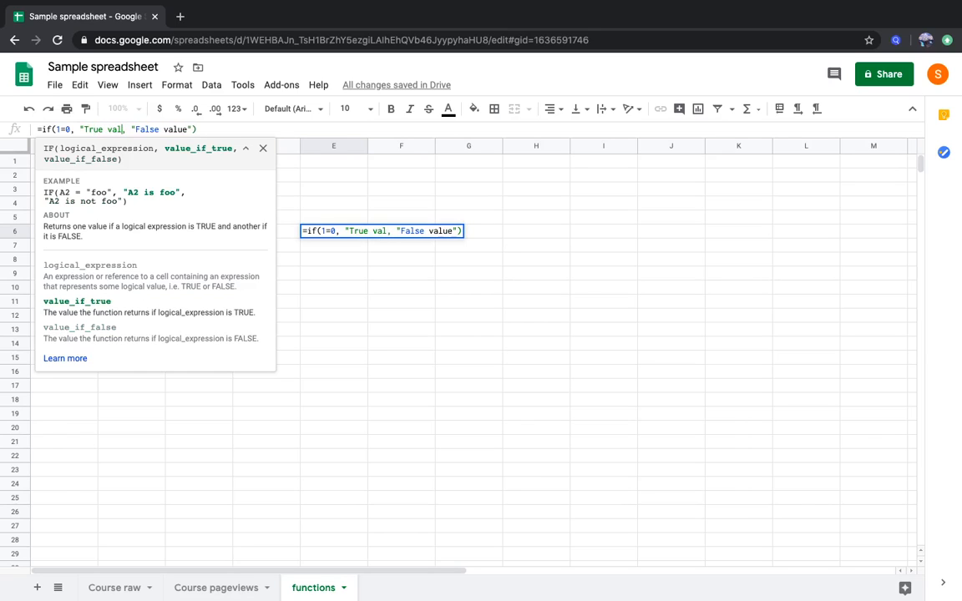
{"action": "type", "text": "ue\""}
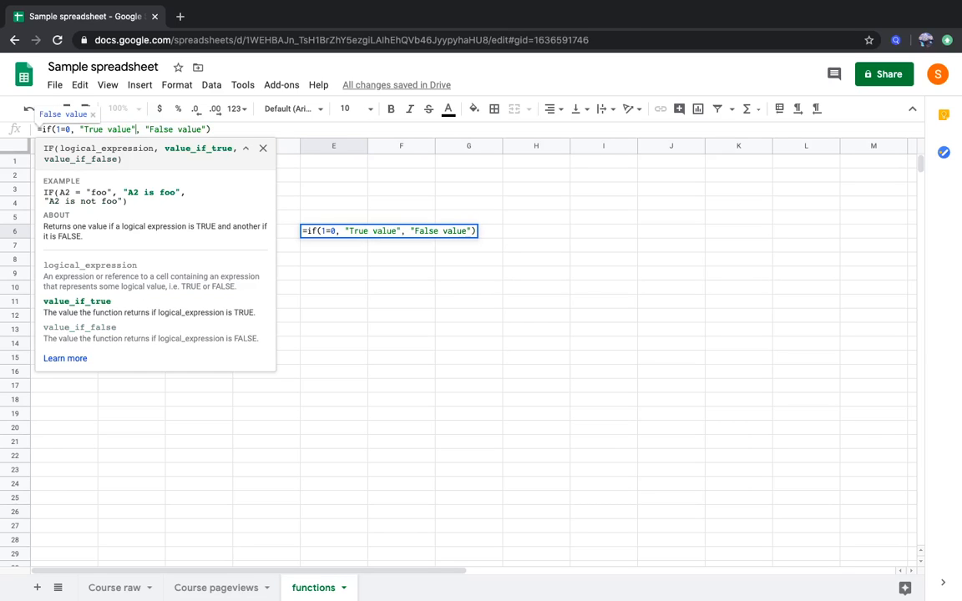
{"action": "key", "text": "Return"}
{"action": "key", "text": "Up"}
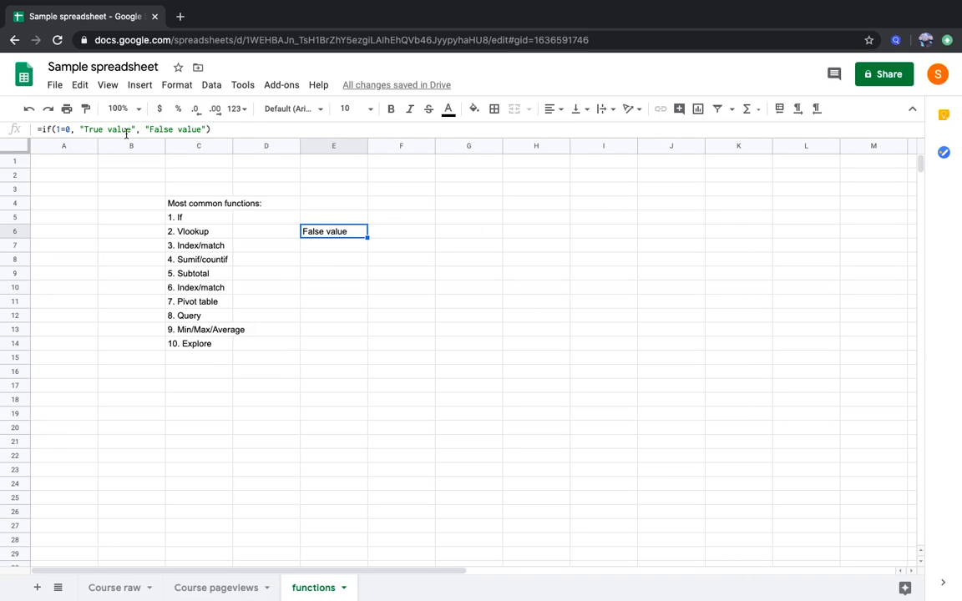
Step: Test the IF formula in E6 with the condition 1=1, and clear the cell after viewing the result
{"action": "left_click", "coordinate": [72, 130]}
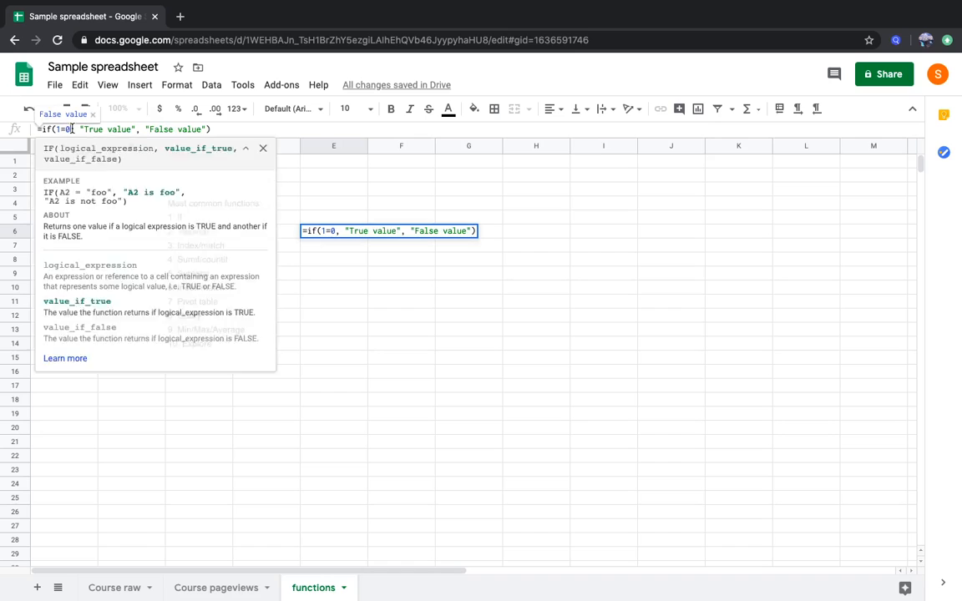
{"action": "key", "text": "BackSpace"}
{"action": "type", "text": "1"}
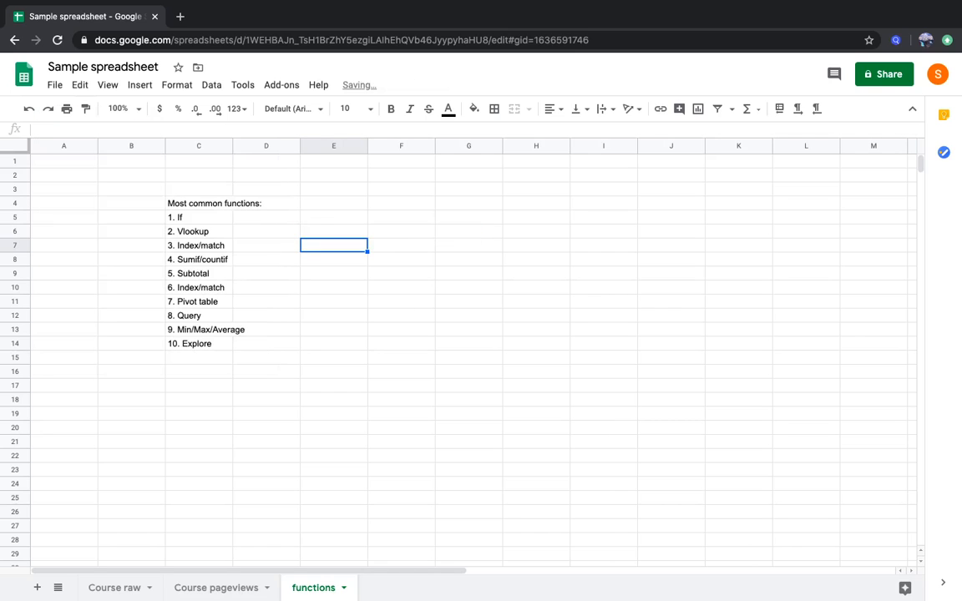
{"action": "key", "text": "Up"}
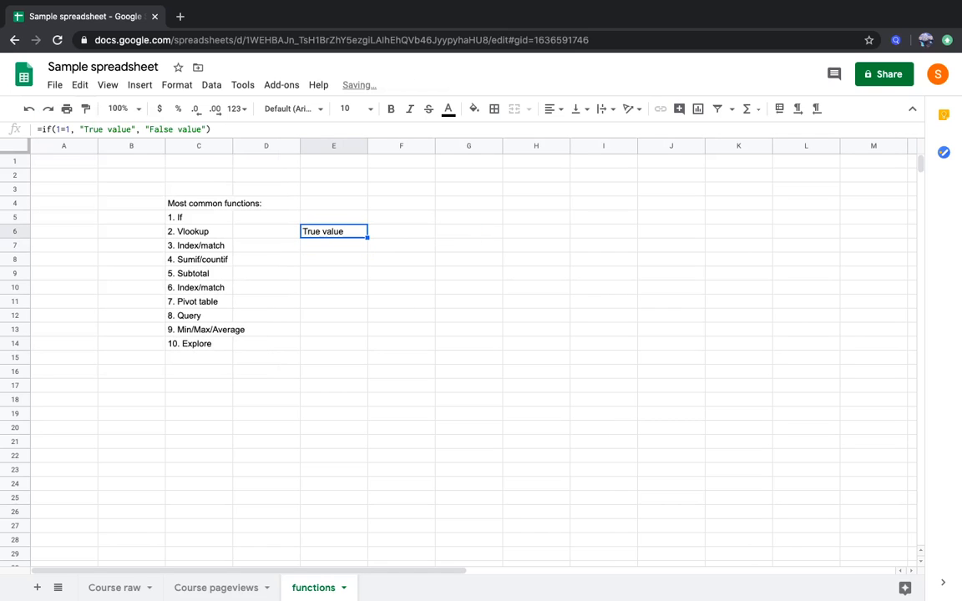
{"action": "key", "text": "Delete"}
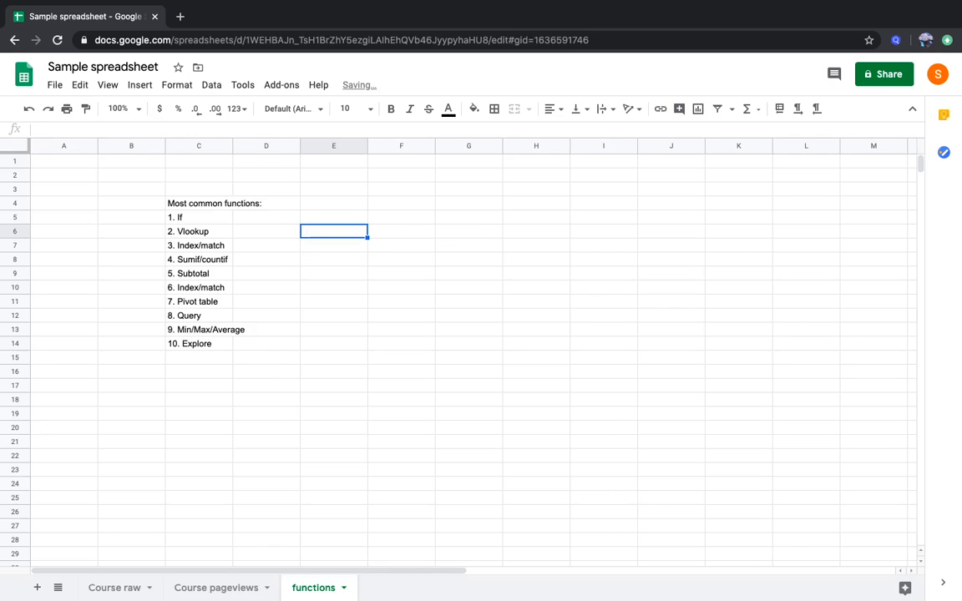
Step: On the Course raw sheet, insert a column between price and num_subscribers and give it the header price_category
{"action": "left_click", "coordinate": [117, 587]}
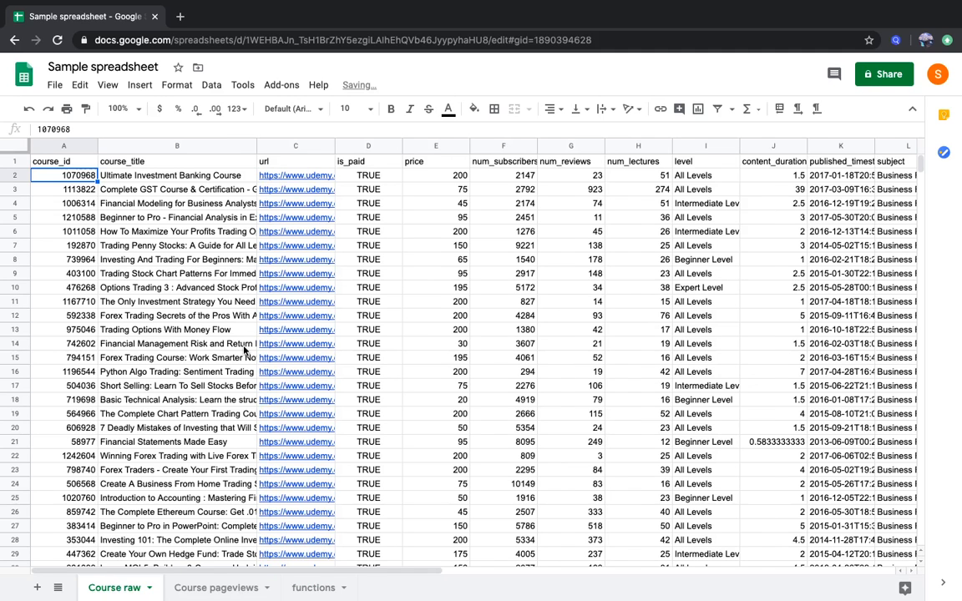
{"action": "left_click", "coordinate": [516, 146]}
{"action": "right_click", "coordinate": [516, 147]}
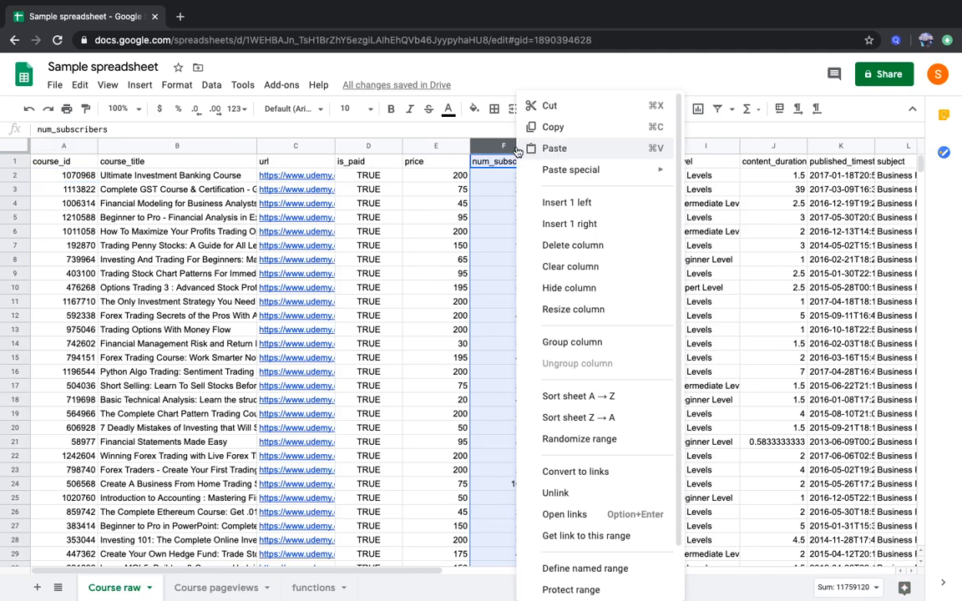
{"action": "left_click", "coordinate": [553, 202]}
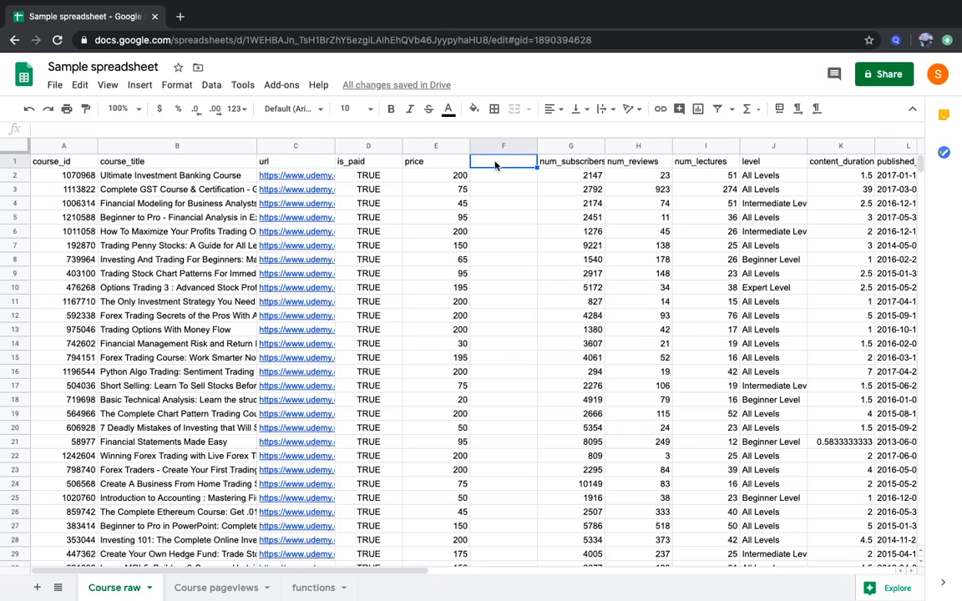
{"action": "type", "text": "pric"}
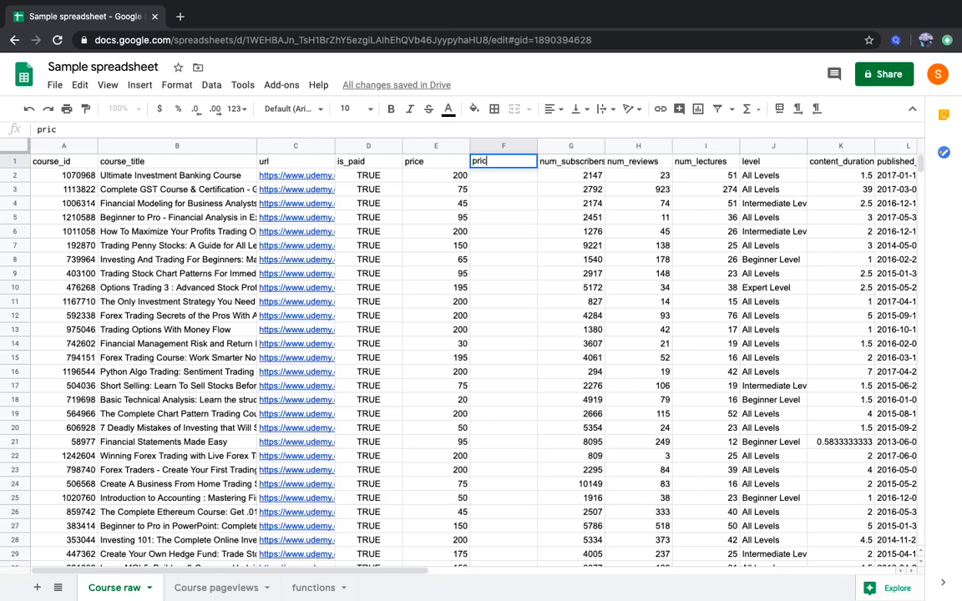
{"action": "type", "text": "e_category"}
{"action": "key", "text": "Return"}
Step: Enter the formula =if(E2>100, "Greater than 100", "Less than 100") in cell F2
{"action": "type", "text": "="}
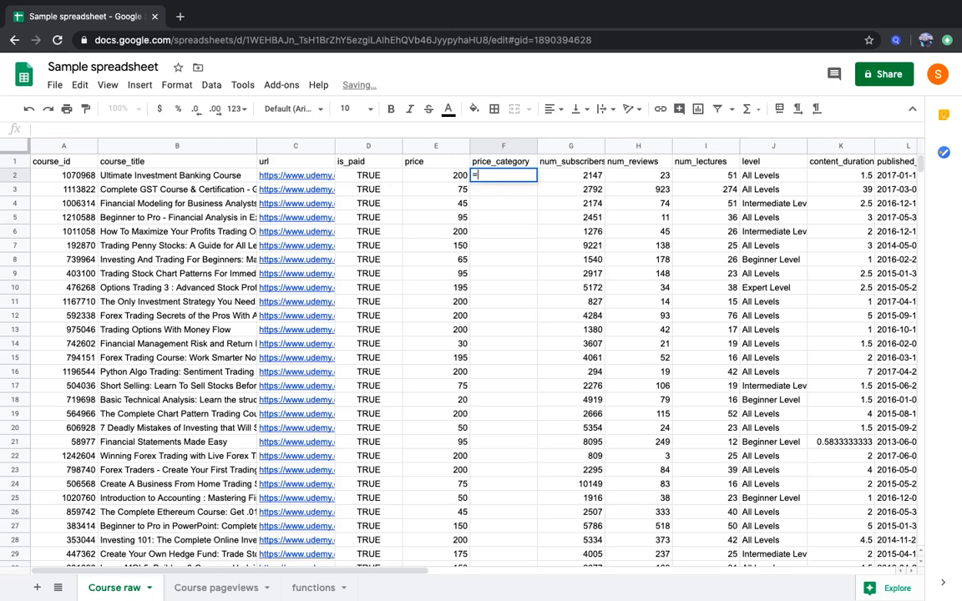
{"action": "type", "text": "if(E2"}
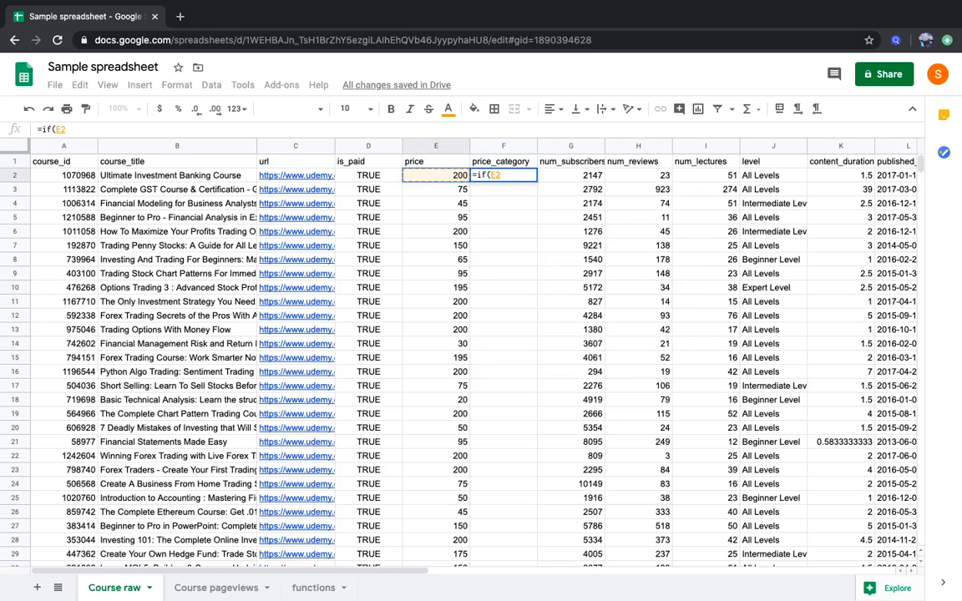
{"action": "type", "text": ">100"}
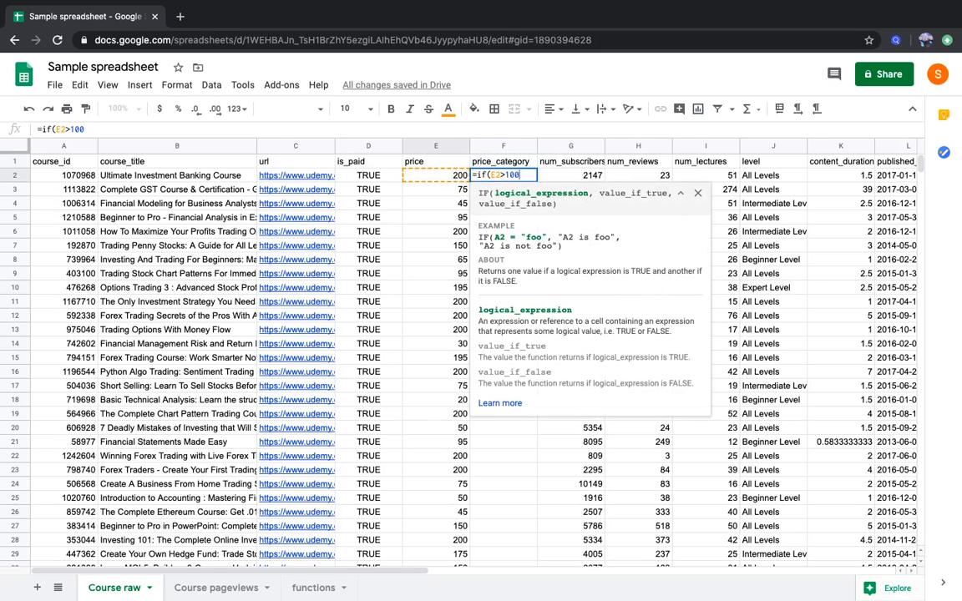
{"action": "type", "text": "0, \"Great"}
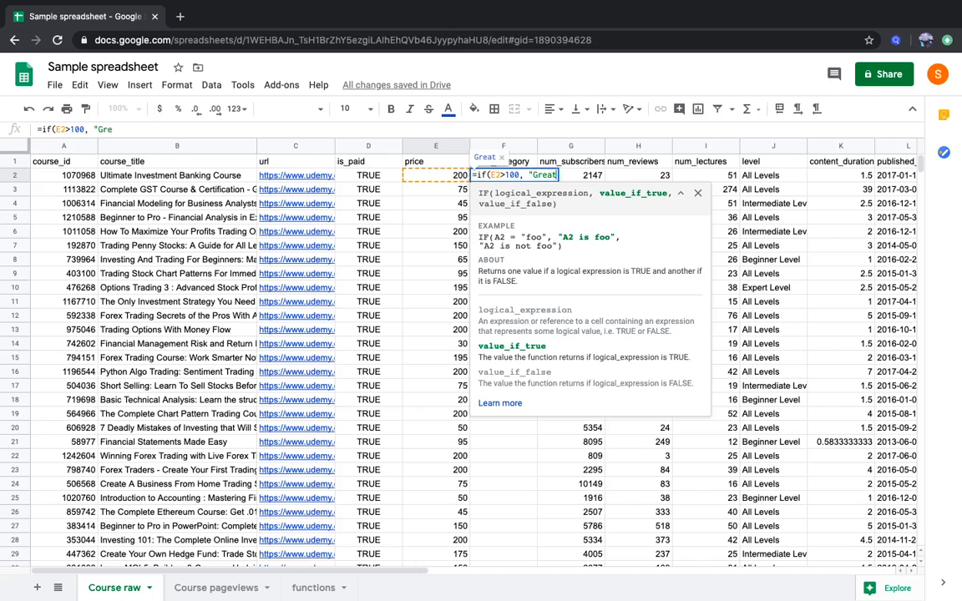
{"action": "type", "text": "er than 10"}
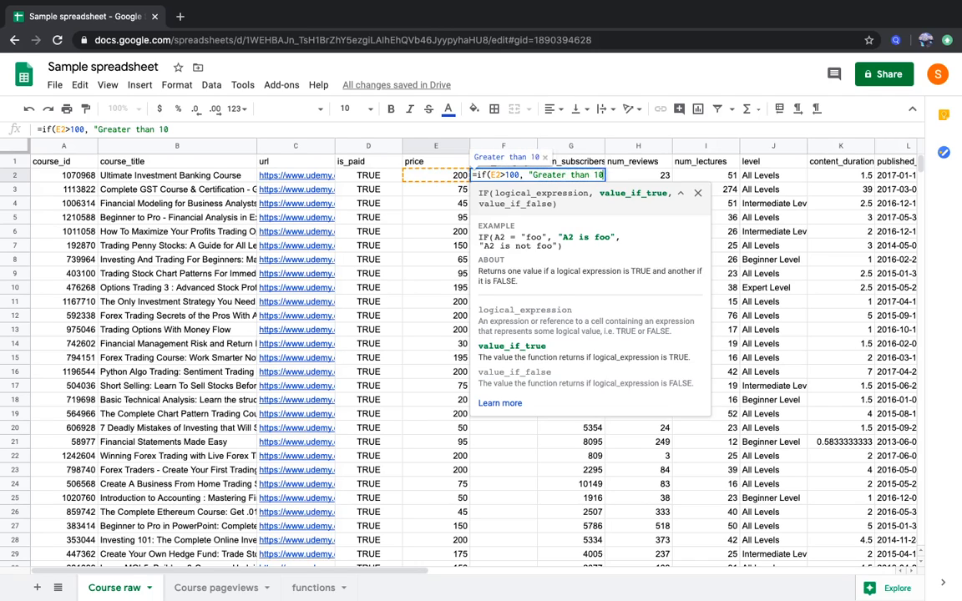
{"action": "type", "text": "0\", \"Le"}
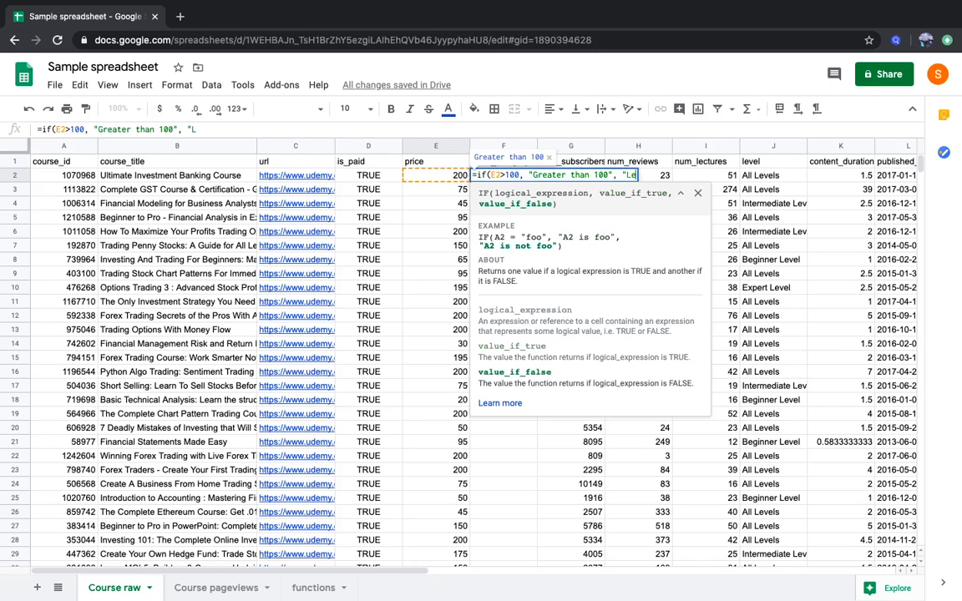
{"action": "type", "text": "ss than 100"}
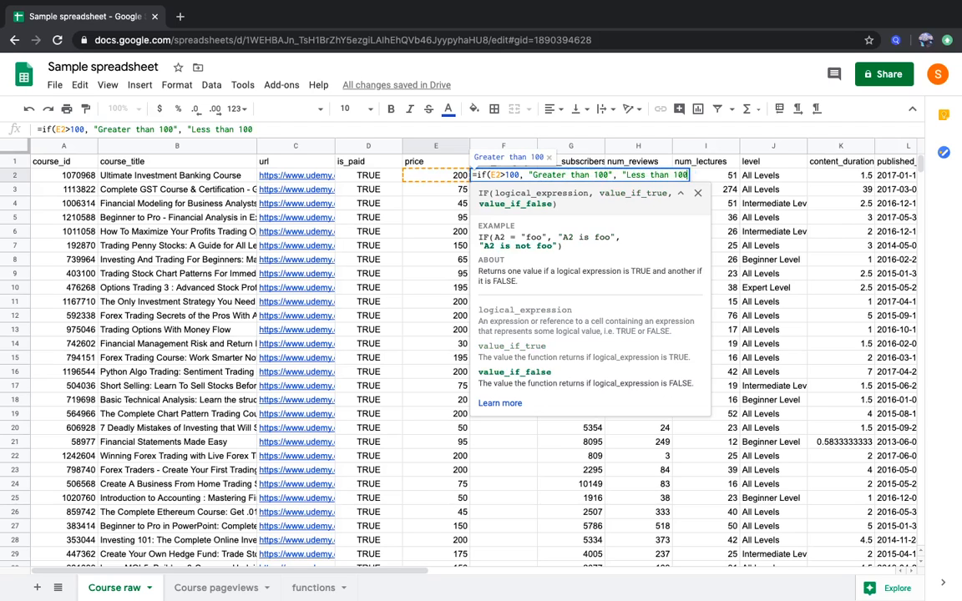
{"action": "type", "text": "\")"}
{"action": "key", "text": "Return"}
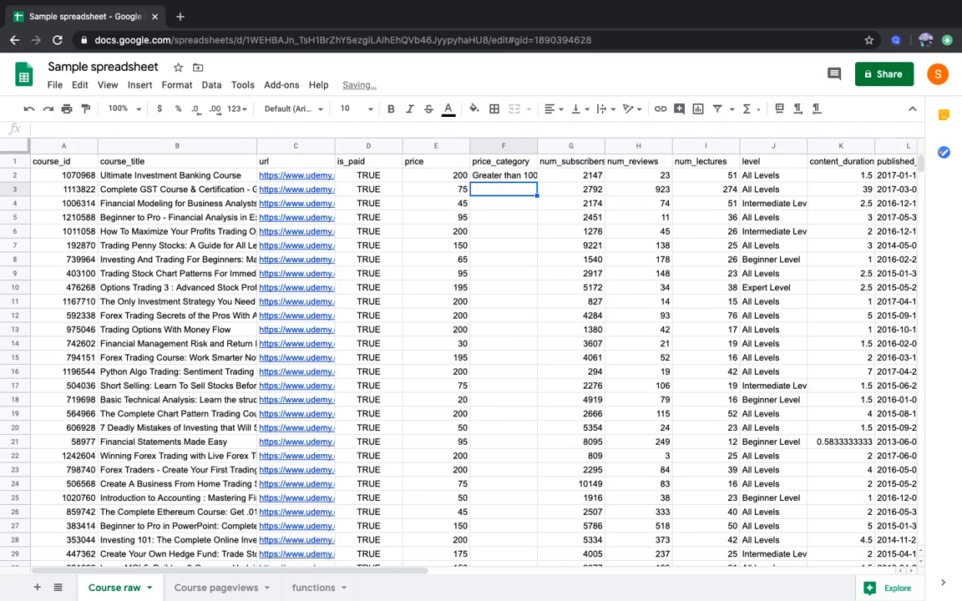
Step: Copy the F2 formula down the price_category column through row 3679 and widen the column to fit its text
{"action": "key", "text": "Up"}
{"action": "key", "text": "ctrl+c"}
{"action": "key", "text": "Left"}
{"action": "key", "text": "ctrl+Down"}
{"action": "key", "text": "Right"}
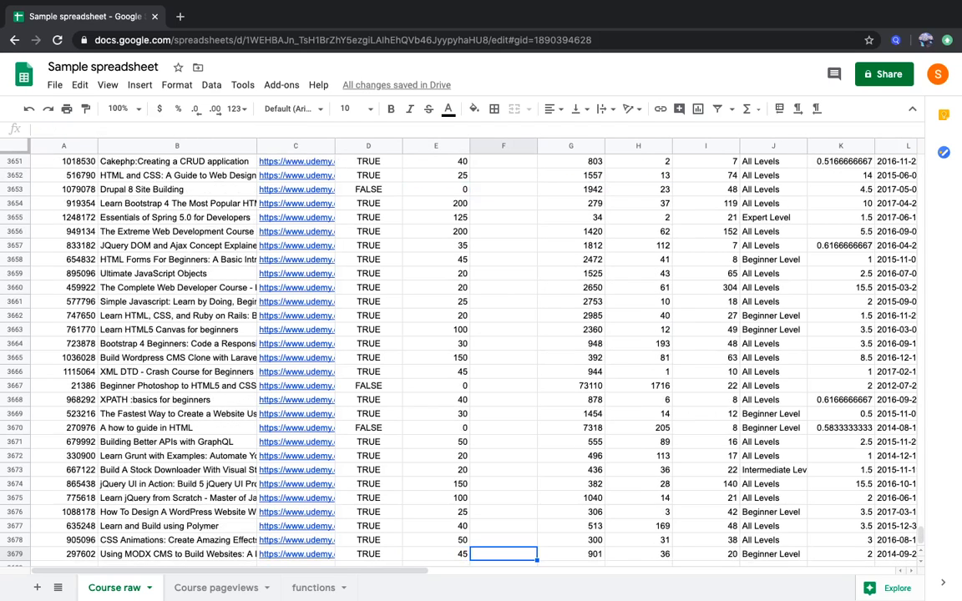
{"action": "key", "text": "ctrl+shift+Up"}
{"action": "key", "text": "ctrl+v"}
{"action": "key", "text": "ctrl+Up"}
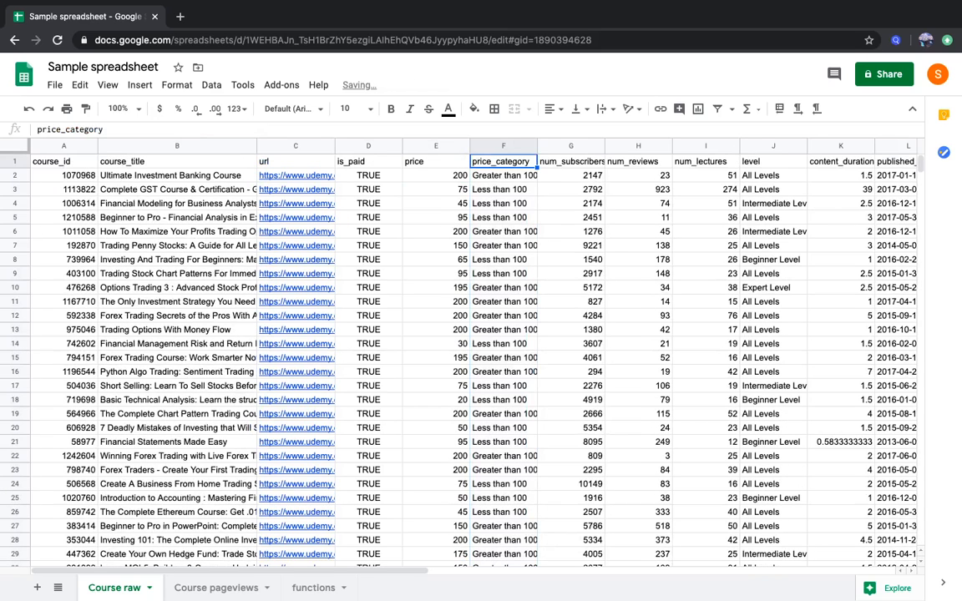
{"action": "left_click_drag", "start_coordinate": [538, 147], "coordinate": [541, 174]}
Step: Check the copied price_category formulas in F2 and F3, comparing F3 with its price in E3
{"action": "key", "text": "Down"}
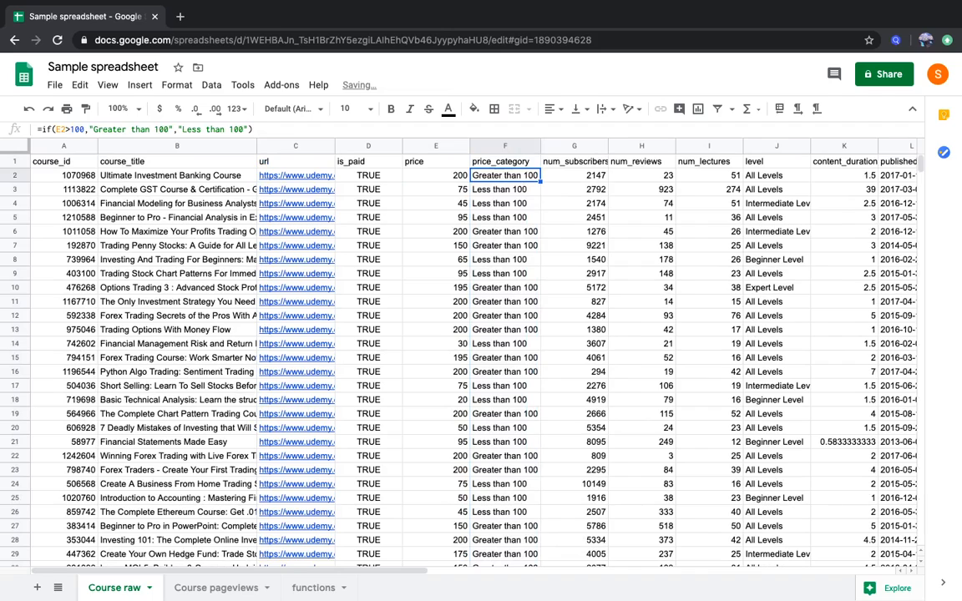
{"action": "key", "text": "Down"}
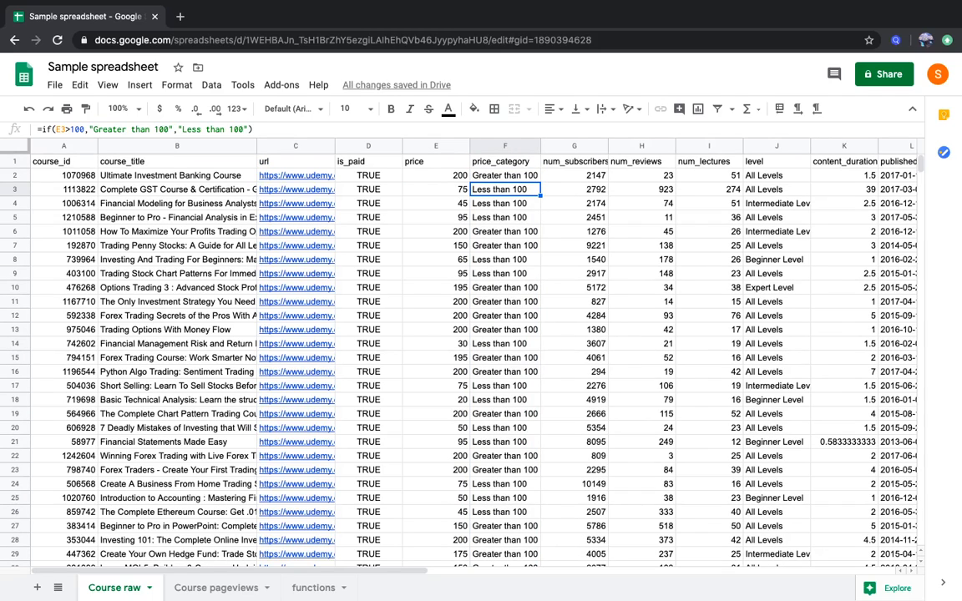
{"action": "key", "text": "Left"}
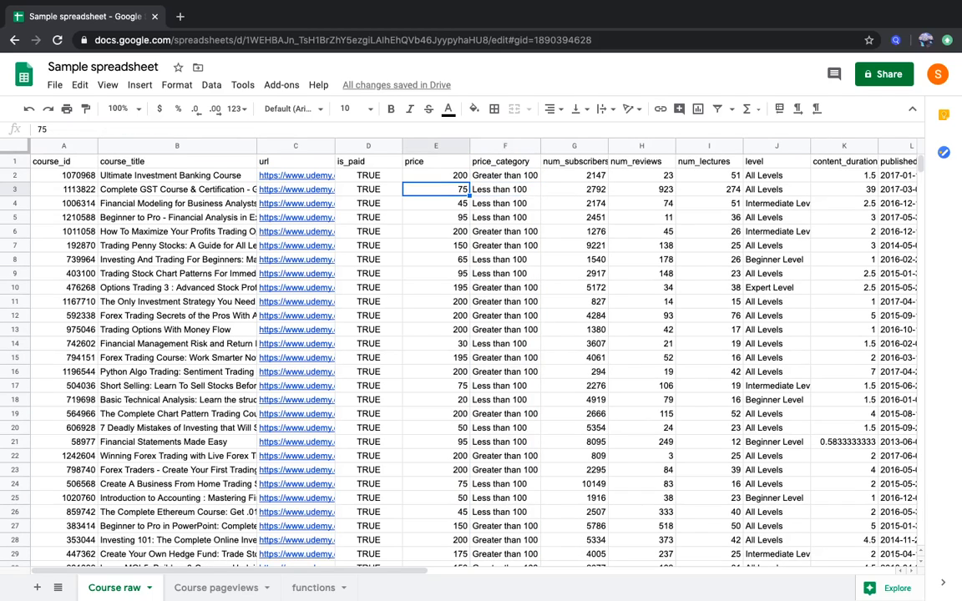
{"action": "key", "text": "Right"}
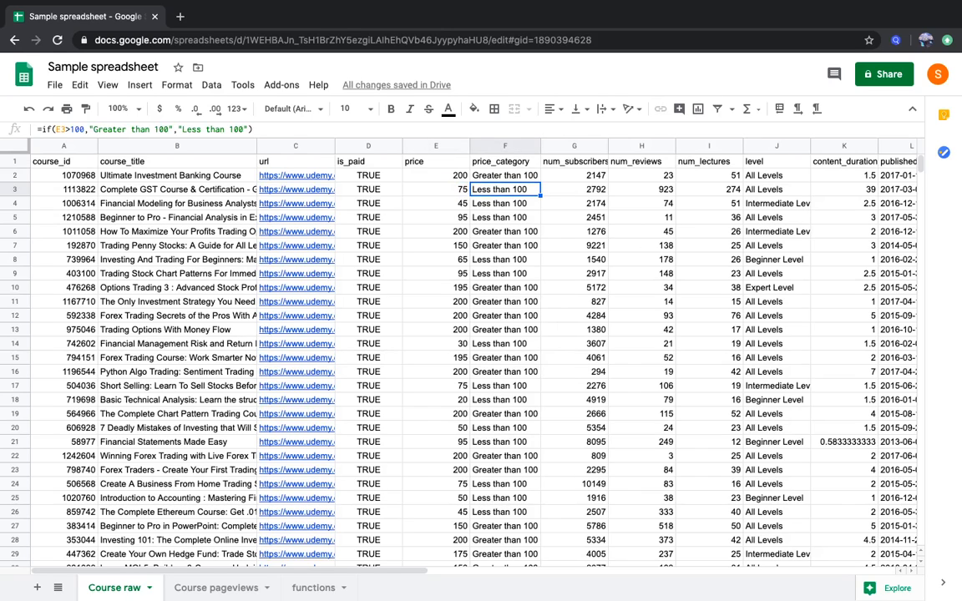
{"action": "key", "text": "Left"}
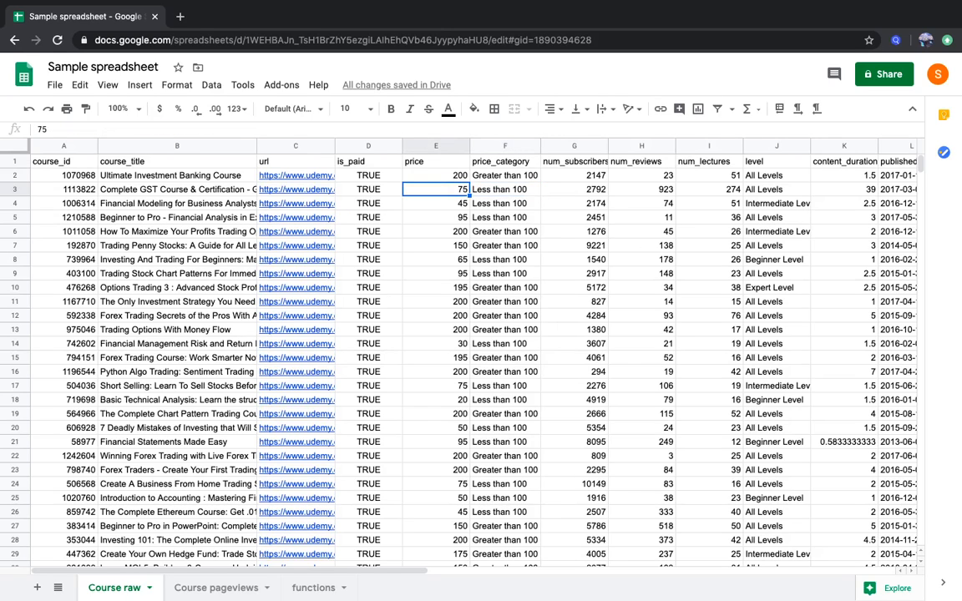
{"action": "key", "text": "Right"}
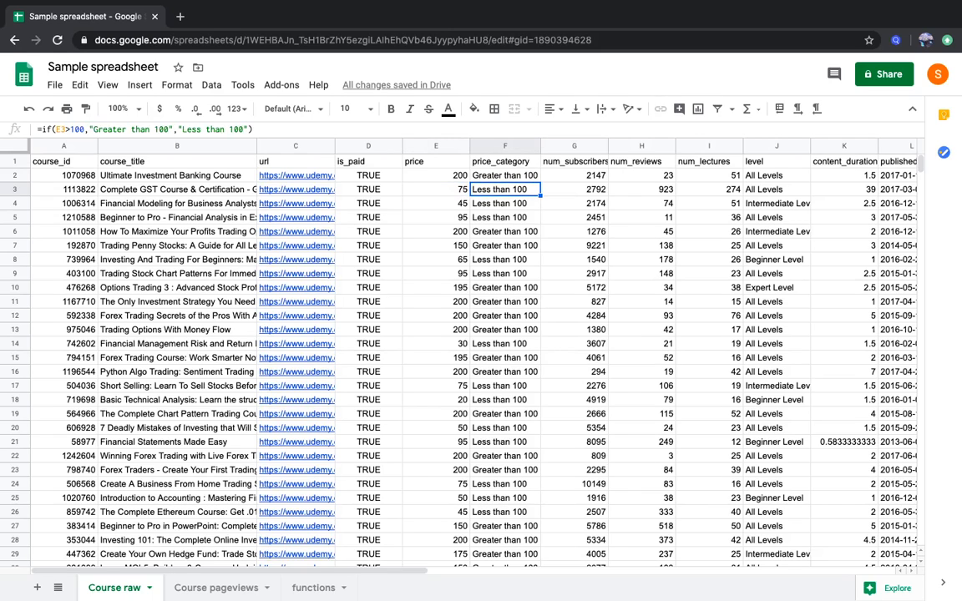
{"action": "key", "text": "Left"}
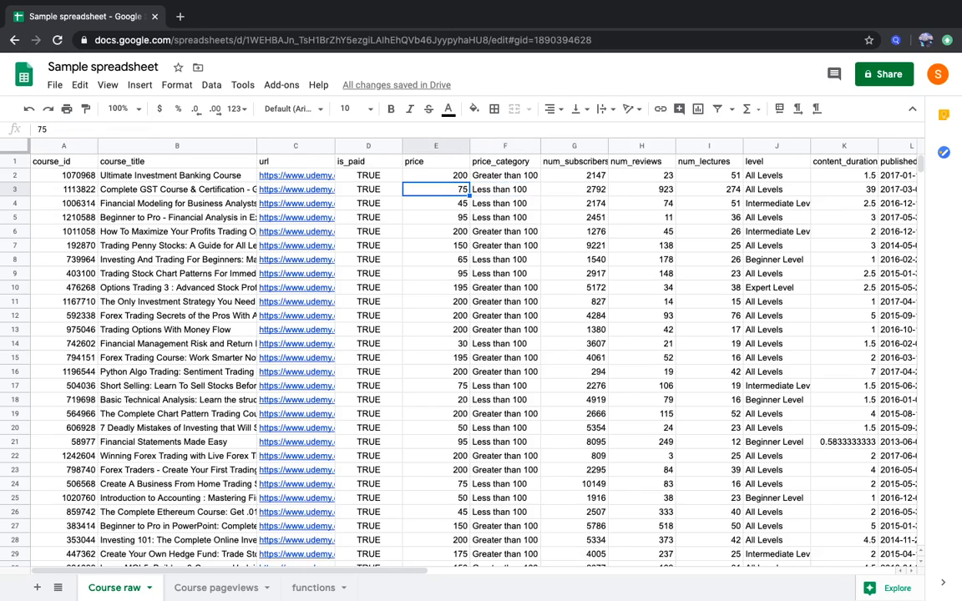
Step: Replace the formula in F3 with =if(E3>100,E3*2,E3/2)
{"action": "key", "text": "Left"}
{"action": "key", "text": "Right"}
{"action": "key", "text": "Right"}
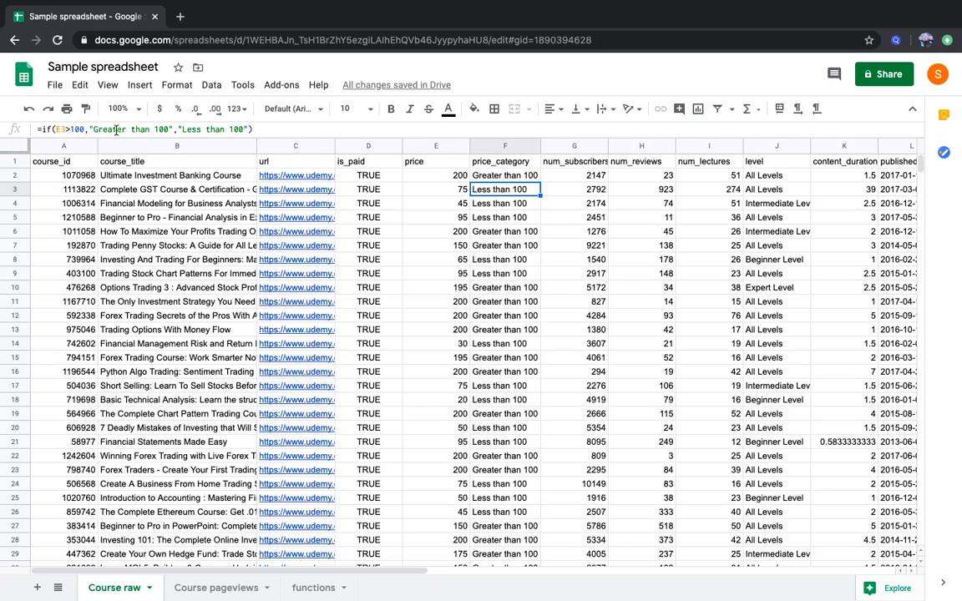
{"action": "left_click", "coordinate": [89, 130]}
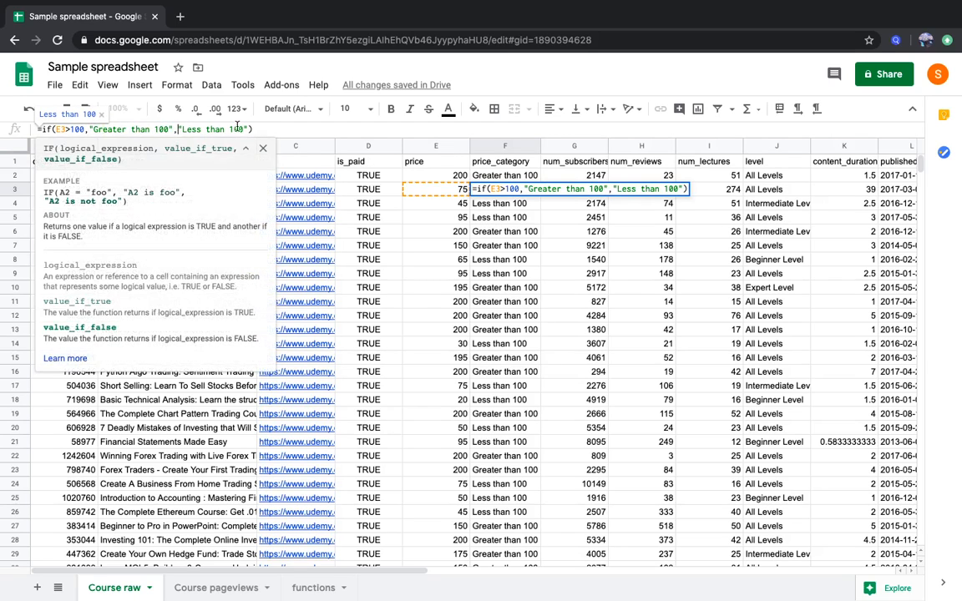
{"action": "left_click_drag", "start_coordinate": [248, 126], "coordinate": [89, 129]}
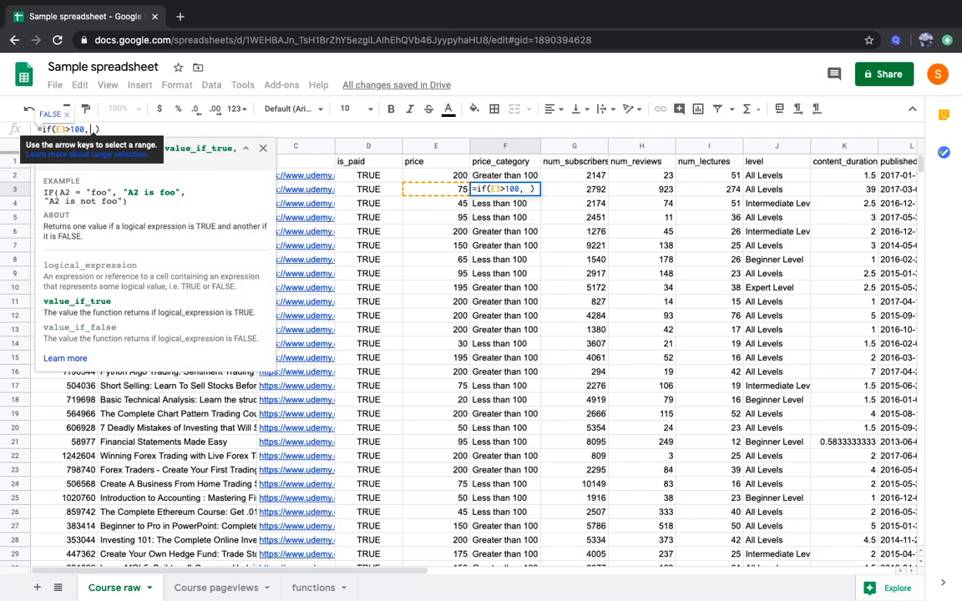
{"action": "key", "text": "BackSpace"}
{"action": "type", "text": "E3*2"}
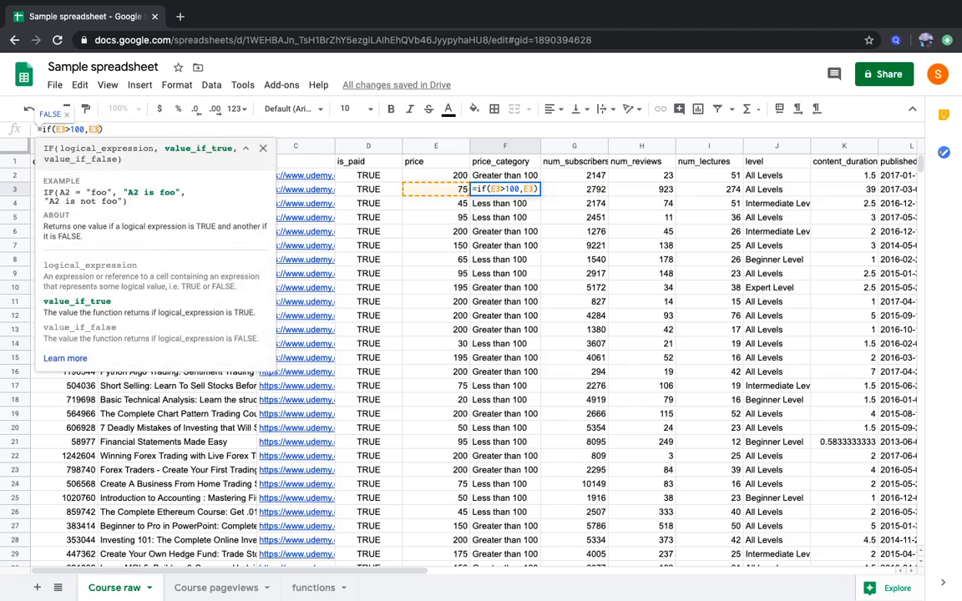
{"action": "type", "text": ","}
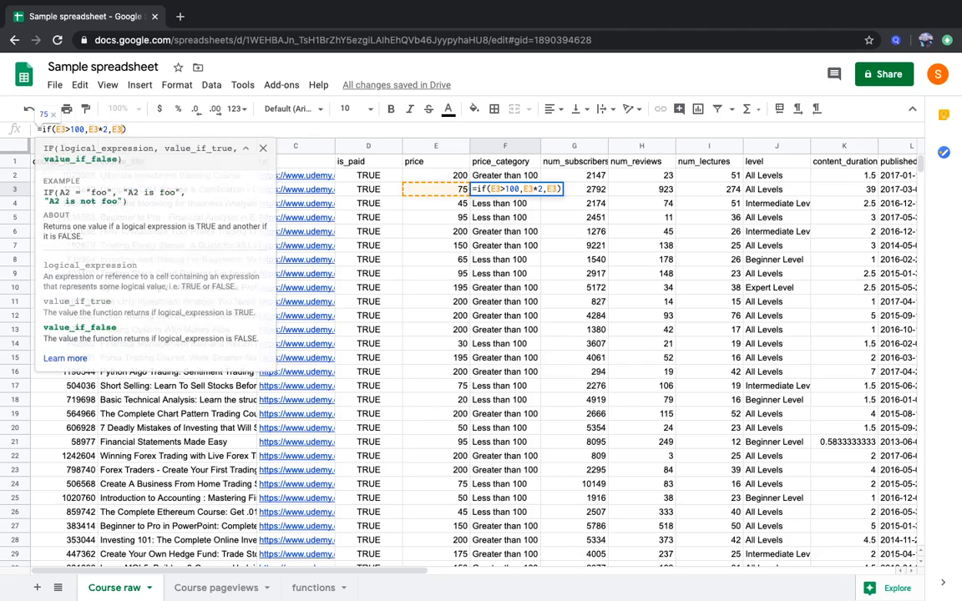
{"action": "key", "text": "Return"}
{"action": "key", "text": "Up"}
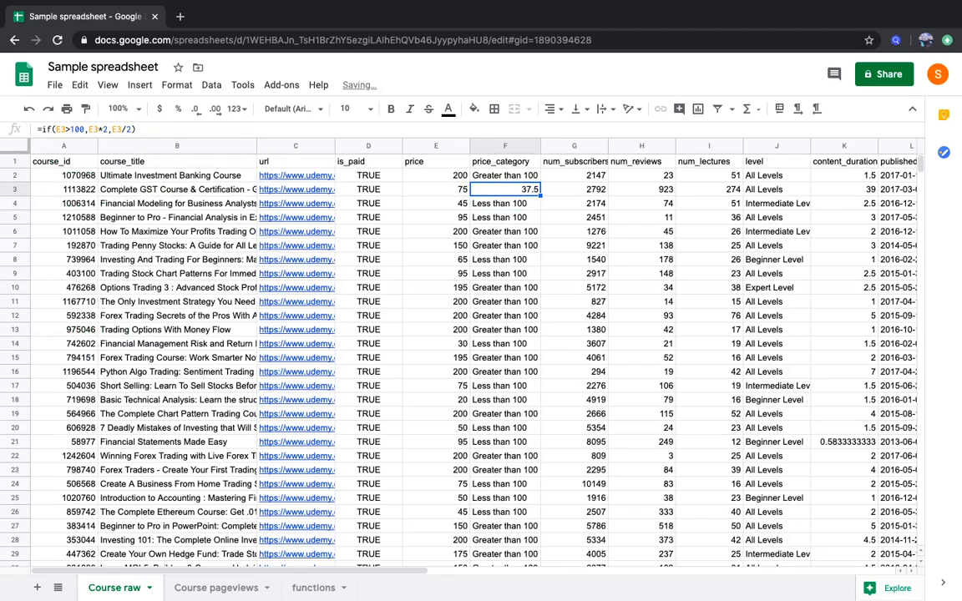
Step: Copy the F3 formula down the rest of the price_category column
{"action": "key", "text": "ctrl+shift+Down"}
{"action": "key", "text": "ctrl+v"}
{"action": "key", "text": "ctrl+Up"}
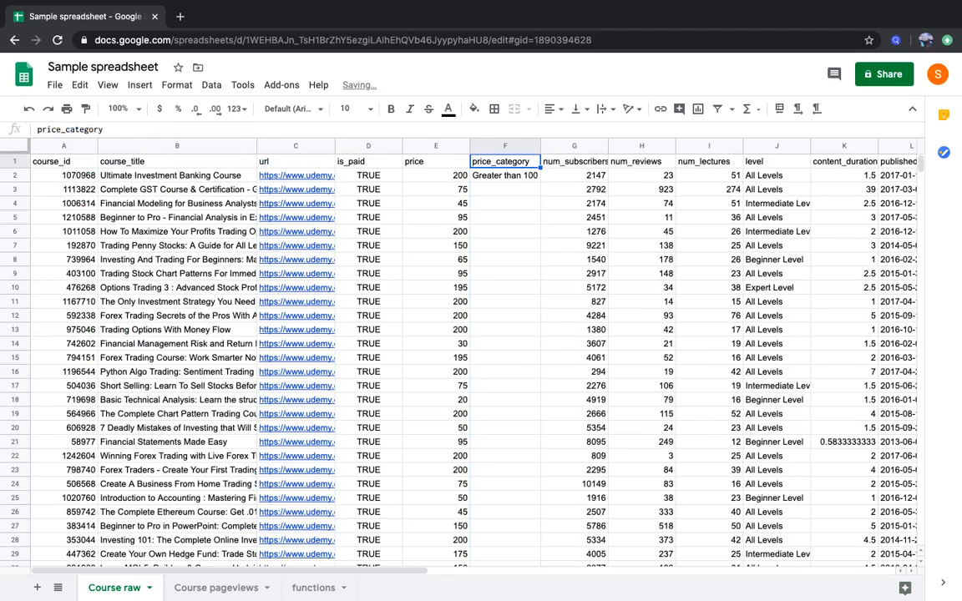
Step: Check the copied formulas and their numeric results down the price_category column against the prices
{"action": "key", "text": "Down"}
{"action": "key", "text": "Down"}
{"action": "key", "text": "Down"}
{"action": "key", "text": "Down"}
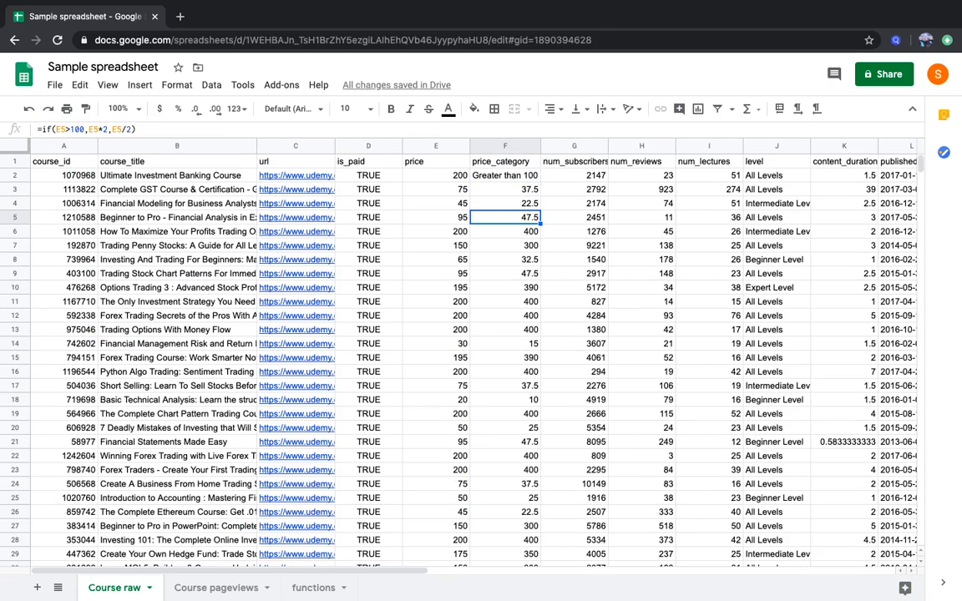
{"action": "key", "text": "Up"}
{"action": "key", "text": "Up"}
{"action": "key", "text": "Down"}
{"action": "key", "text": "Down"}
{"action": "key", "text": "Down"}
{"action": "key", "text": "Down"}
{"action": "key", "text": "Down"}
{"action": "key", "text": "Down"}
{"action": "key", "text": "Down"}
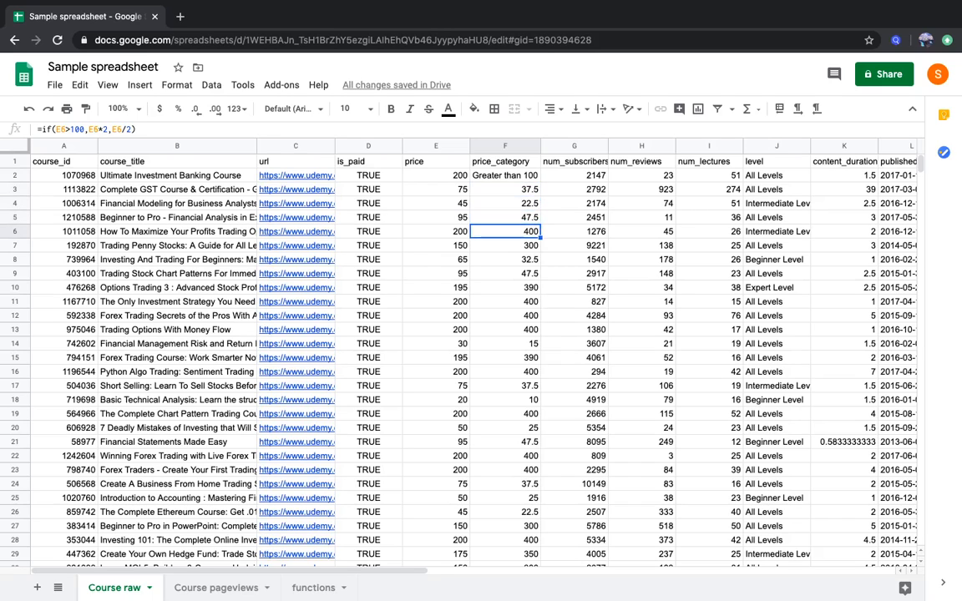
{"action": "key", "text": "Down"}
{"action": "key", "text": "Down"}
{"action": "key", "text": "Down"}
{"action": "key", "text": "Down"}
{"action": "key", "text": "Down"}
{"action": "key", "text": "Down"}
{"action": "key", "text": "Down"}
{"action": "key", "text": "Down"}
{"action": "key", "text": "Down"}
{"action": "key", "text": "Down"}
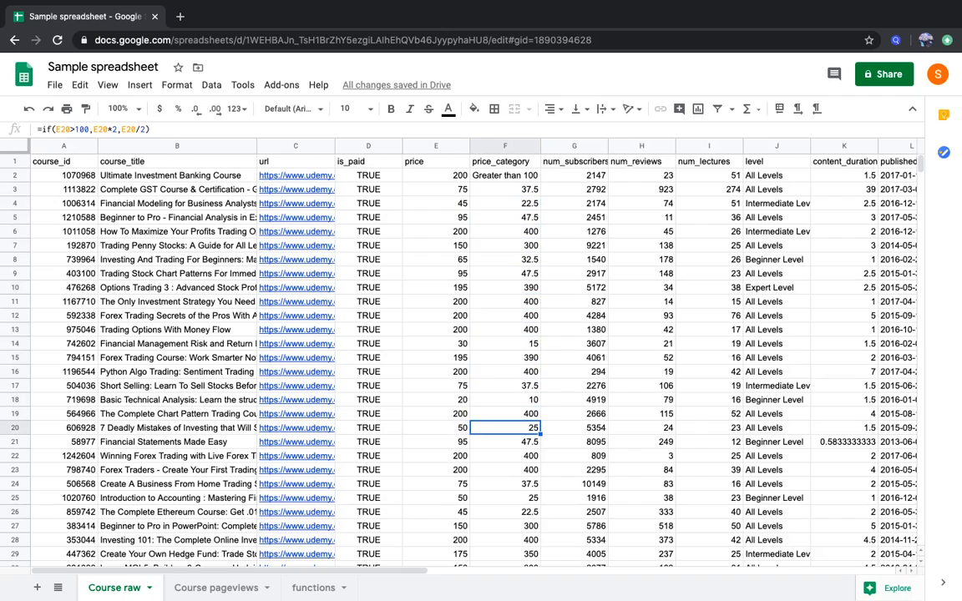
{"action": "key", "text": "Down"}
{"action": "key", "text": "Down"}
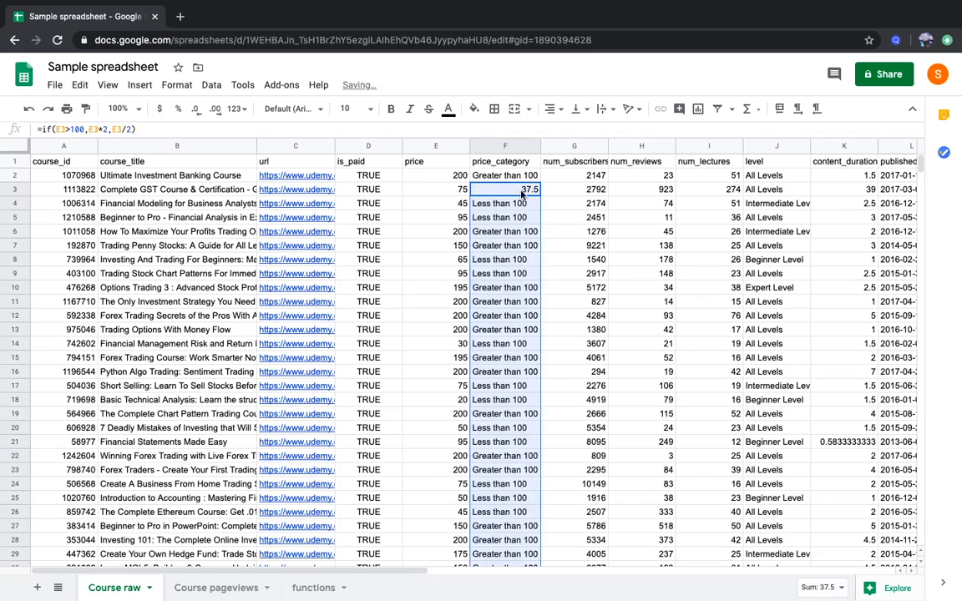
Step: Undo the doubling-or-halving formulas in the price_category column and return to cell F2
{"action": "left_click", "coordinate": [519, 191]}
{"action": "left_click", "coordinate": [514, 176]}
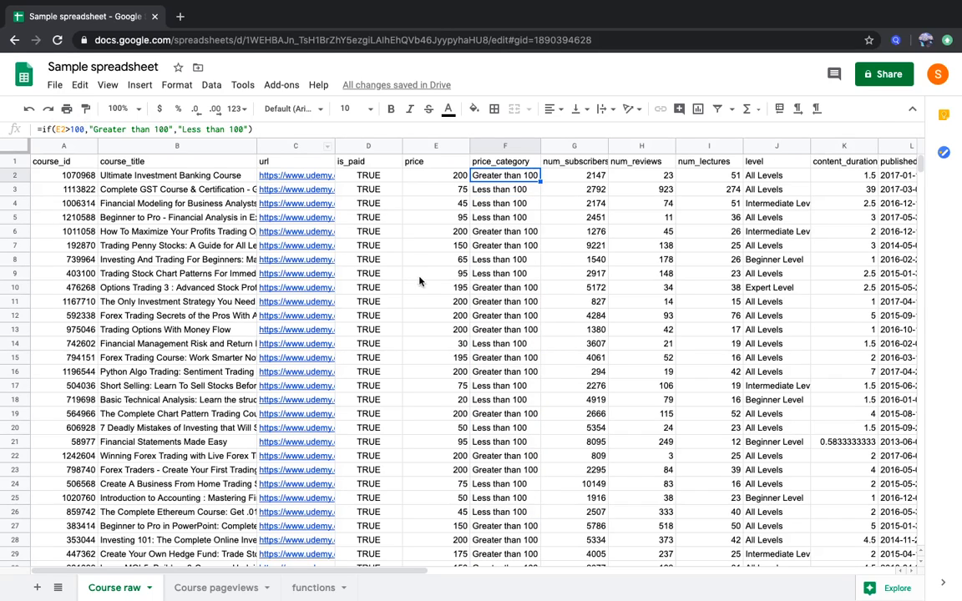
Step: Review the list on the functions sheet, and examine the course_id and pageviews columns on the Course pageviews sheet
{"action": "left_click", "coordinate": [309, 587]}
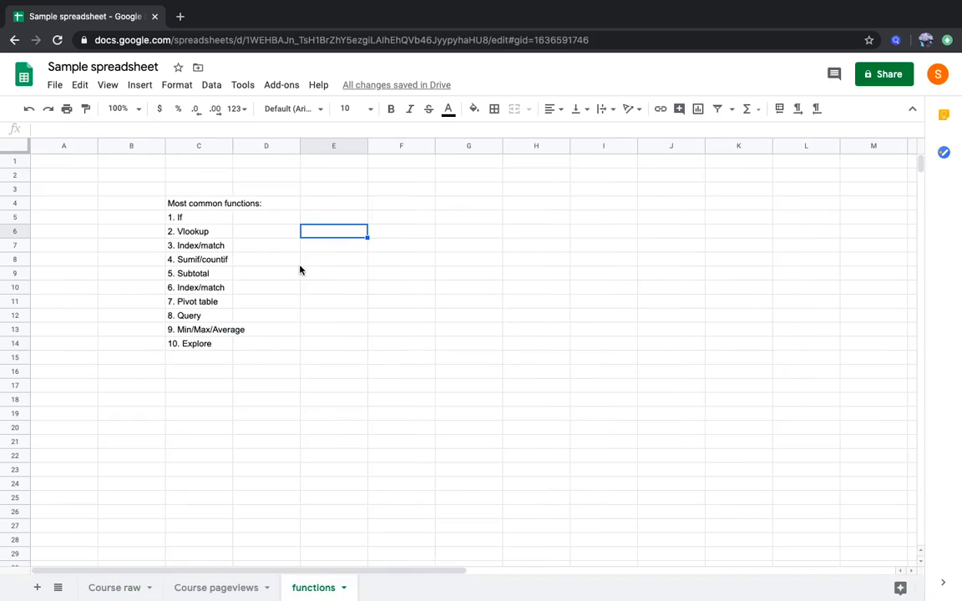
{"action": "left_click", "coordinate": [129, 587]}
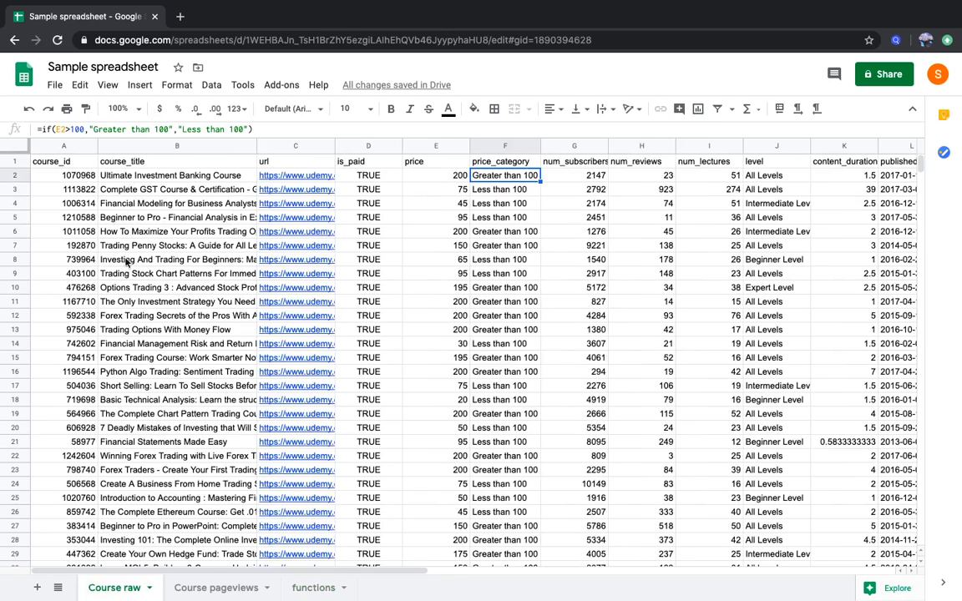
{"action": "left_click", "coordinate": [251, 592]}
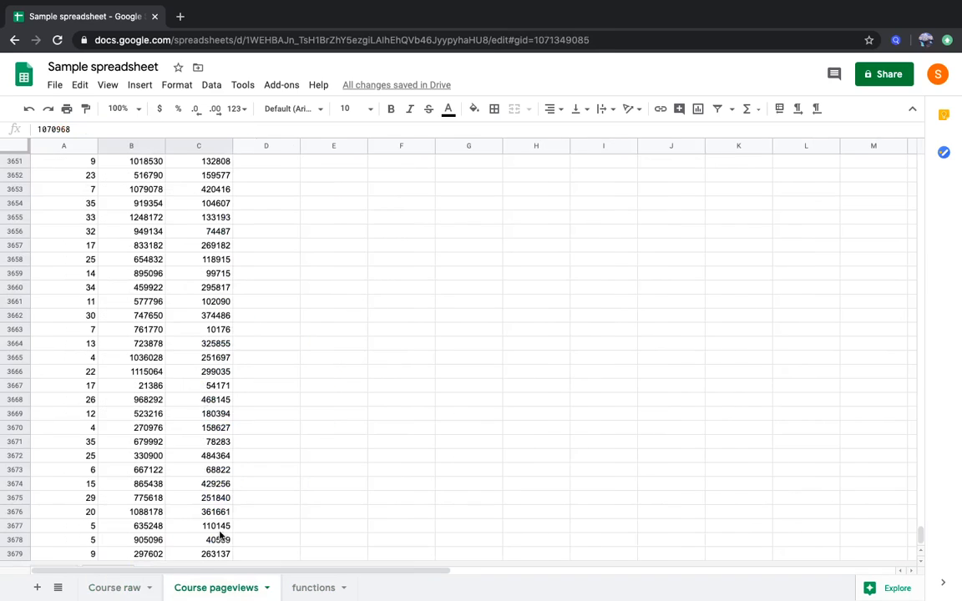
{"action": "left_click", "coordinate": [131, 235]}
{"action": "key", "text": "ctrl+Up"}
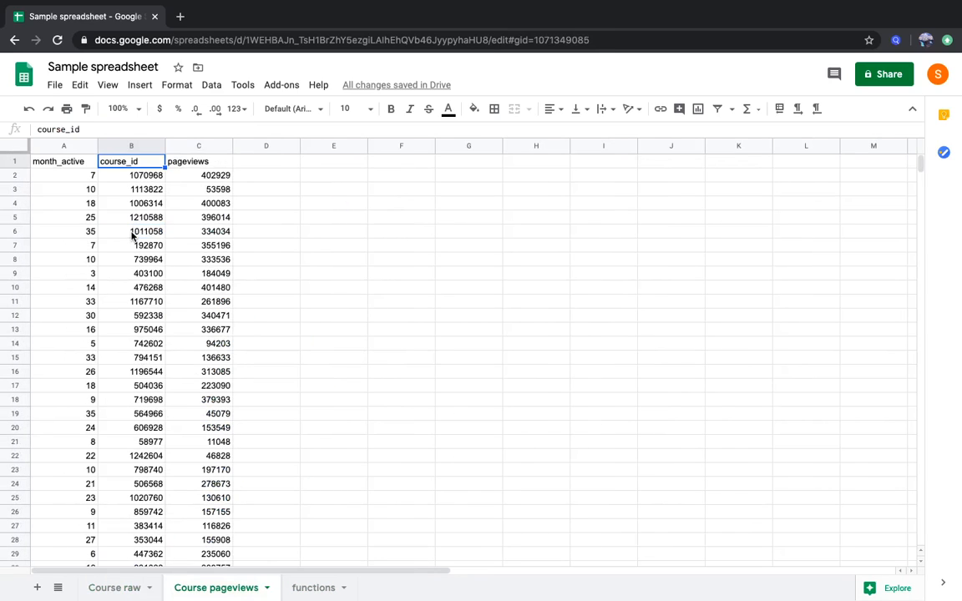
{"action": "key", "text": "Right"}
{"action": "key", "text": "Down"}
{"action": "key", "text": "Left"}
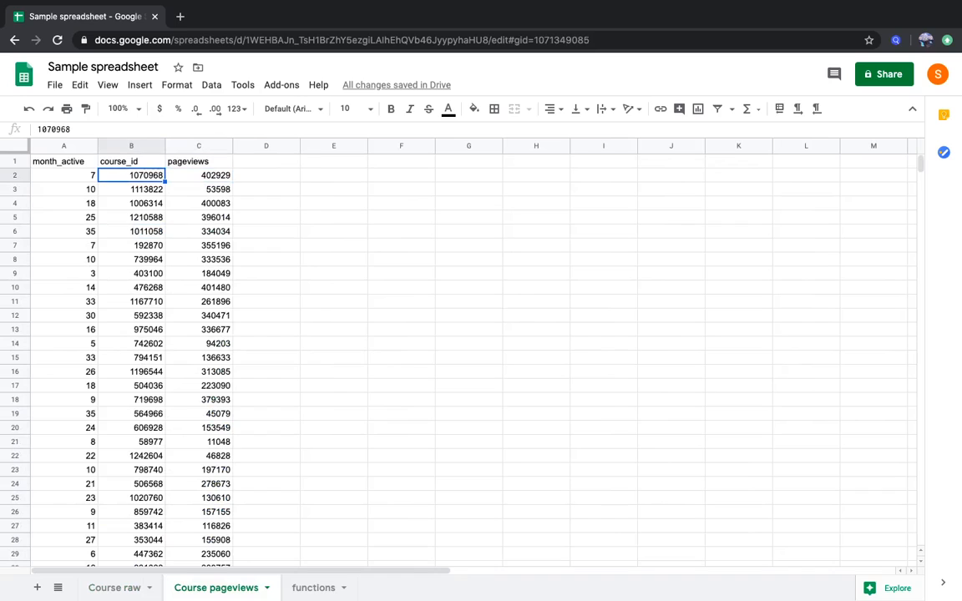
{"action": "key", "text": "Up"}
{"action": "key", "text": "Down"}
{"action": "key", "text": "Right"}
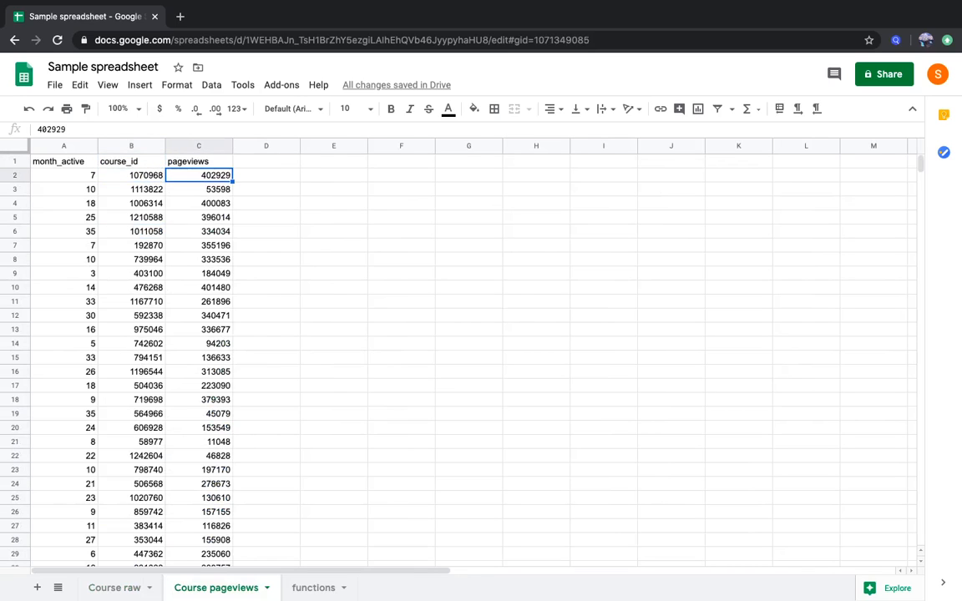
{"action": "key", "text": "Left"}
{"action": "key", "text": "Down"}
{"action": "key", "text": "Down"}
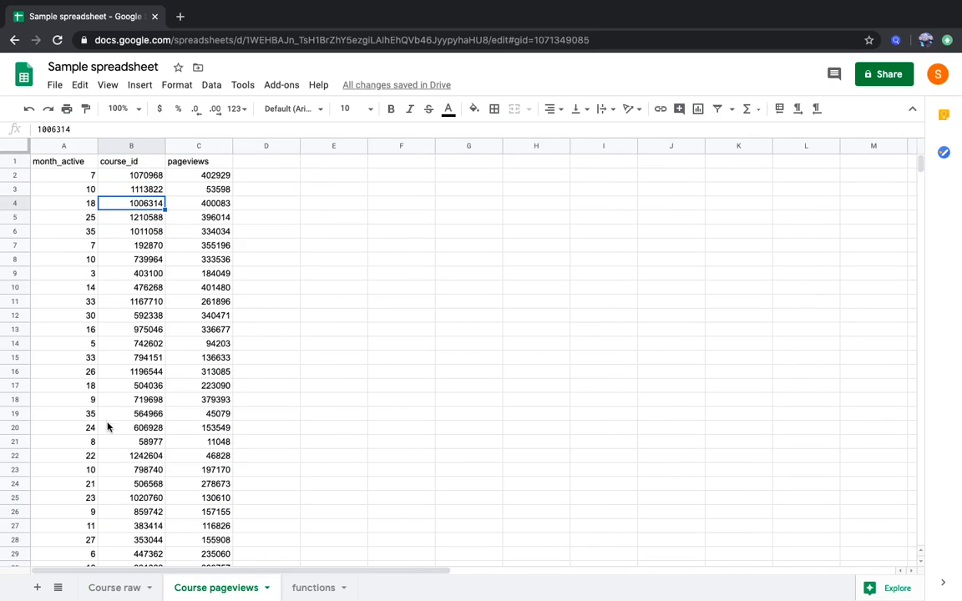
Step: On the Course raw sheet, insert a column between price_category and num_subscribers and give it the header num_pageviews
{"action": "left_click", "coordinate": [121, 583]}
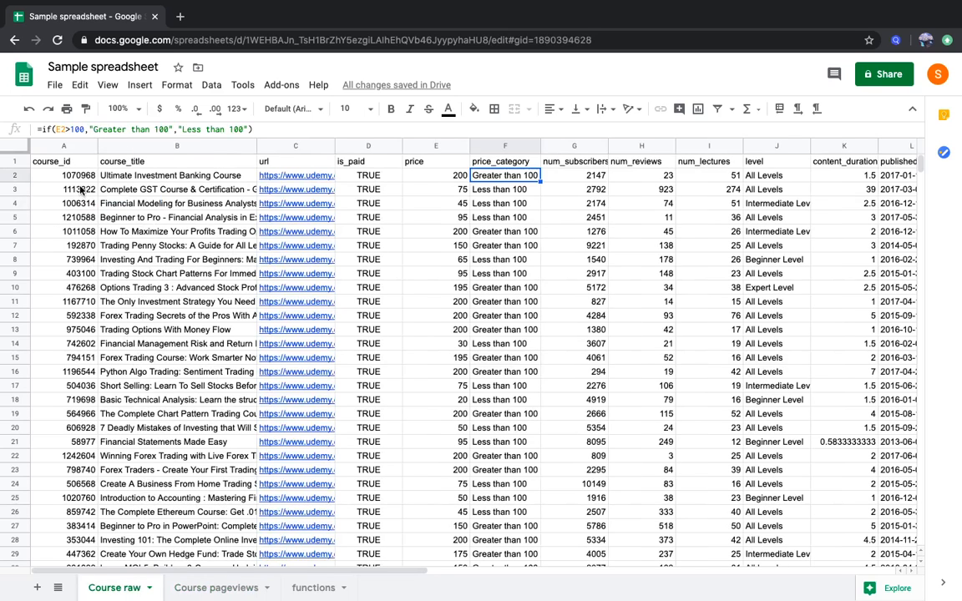
{"action": "left_click", "coordinate": [81, 189]}
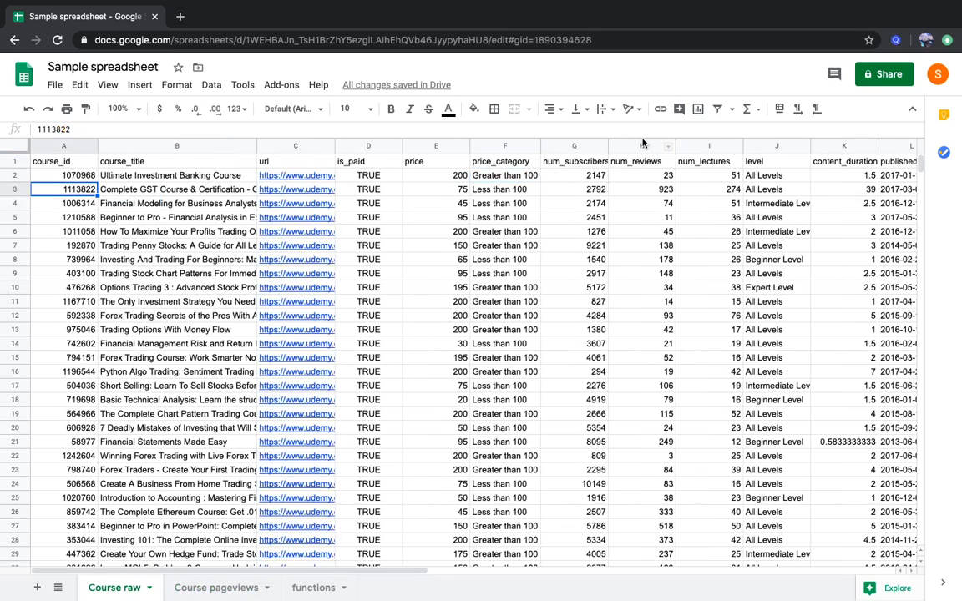
{"action": "right_click", "coordinate": [576, 146]}
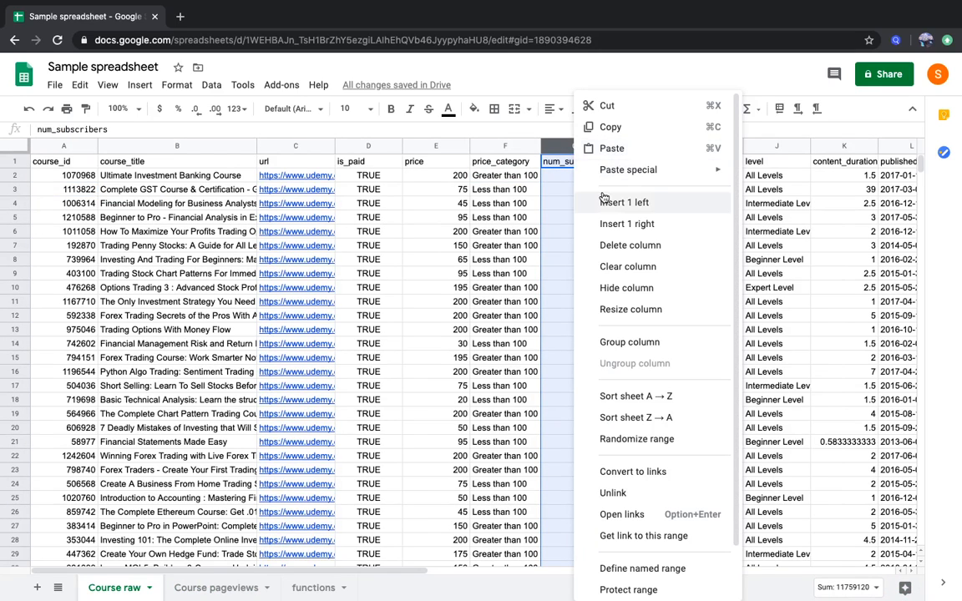
{"action": "left_click", "coordinate": [597, 201]}
{"action": "left_click", "coordinate": [563, 163]}
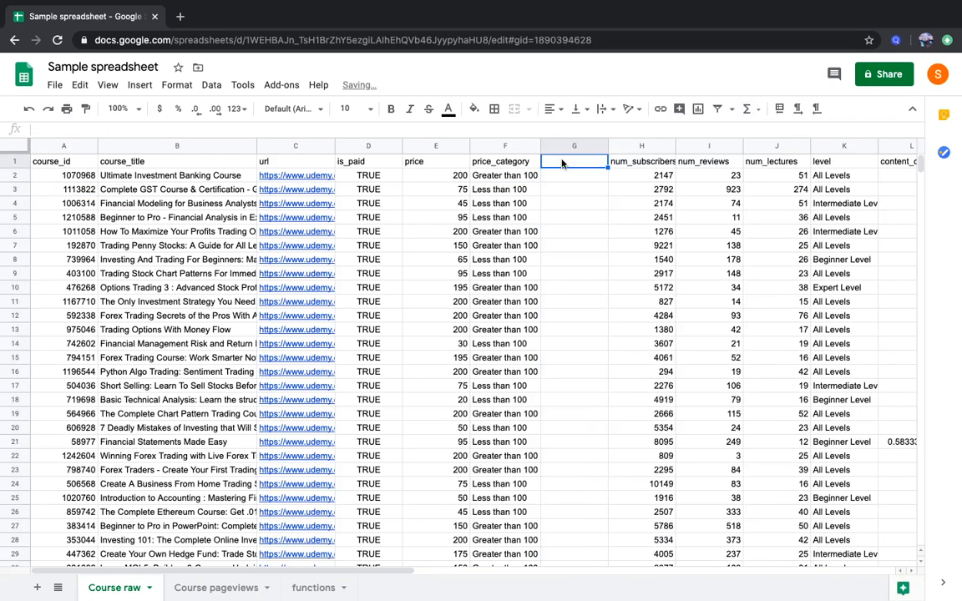
{"action": "type", "text": "num_p"}
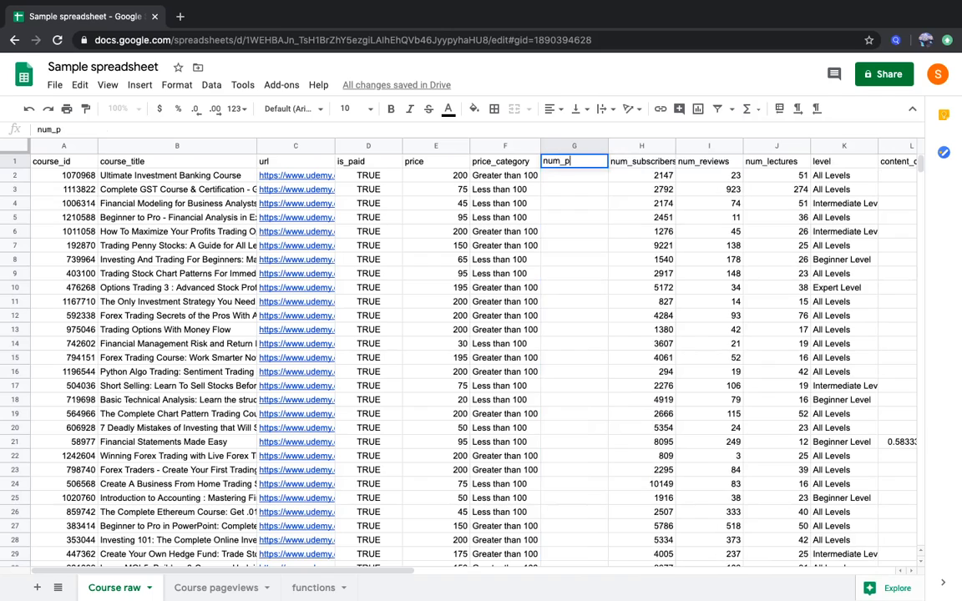
{"action": "type", "text": "agevi"}
{"action": "key", "text": "BackSpace"}
{"action": "type", "text": "eviews"}
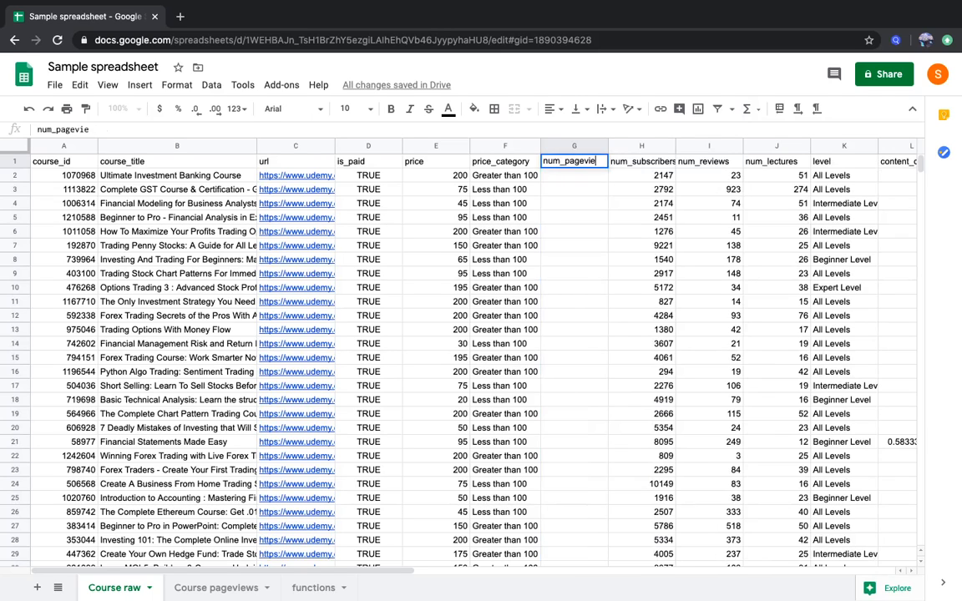
{"action": "key", "text": "Return"}
Step: Start a VLOOKUP formula in cell G2, pointing its first argument at the course_id in A2
{"action": "type", "text": "=vlookup("}
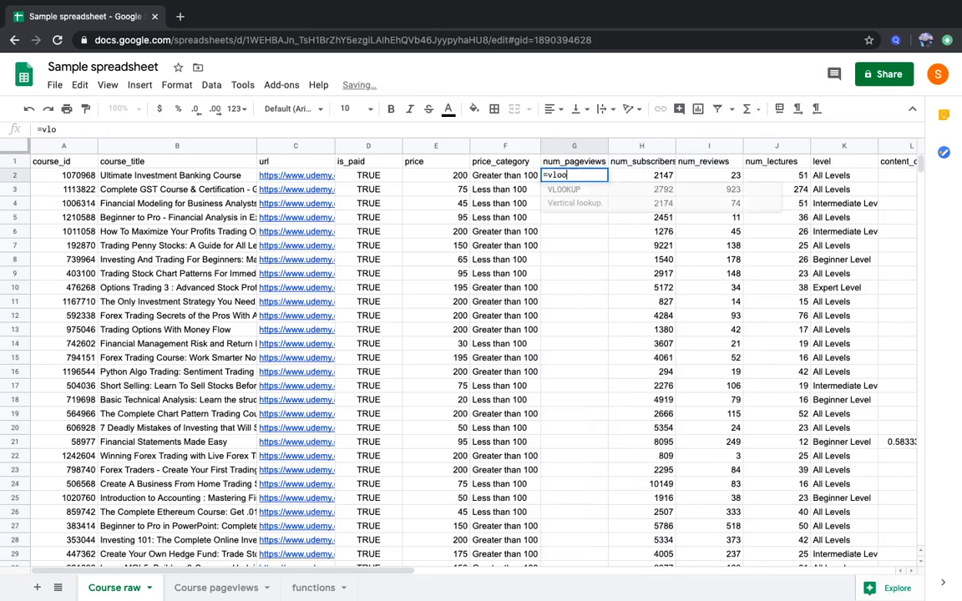
{"action": "key", "text": "Left"}
{"action": "key", "text": "Left"}
{"action": "key", "text": "Left"}
{"action": "key", "text": "Left"}
{"action": "key", "text": "Left"}
{"action": "key", "text": "Left"}
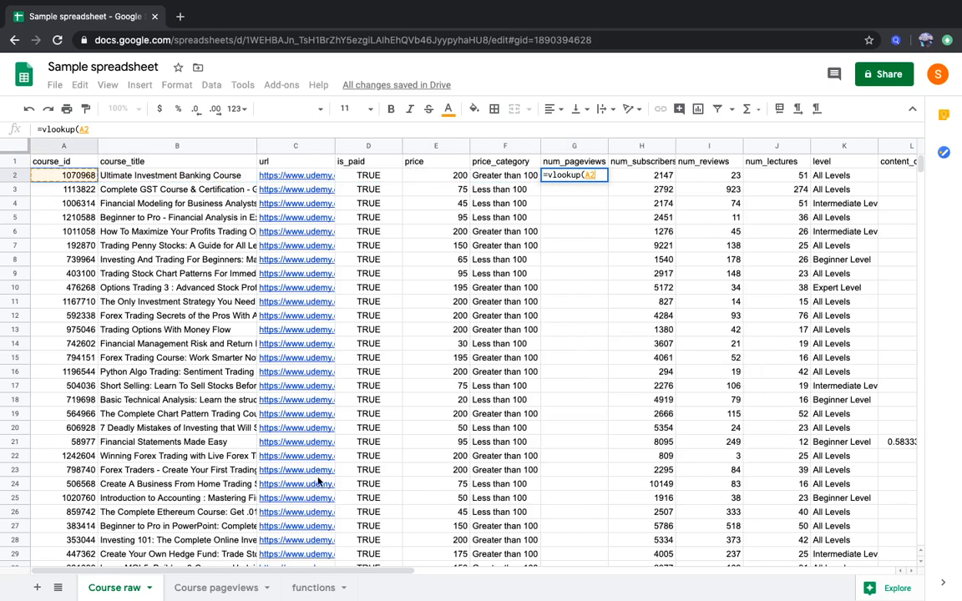
Step: Reference B1:C3679 on the Course pageviews sheet in the G2 formula and complete it as =vlookup('Course pageviews'!B1:C3679,2)
{"action": "left_click", "coordinate": [215, 587]}
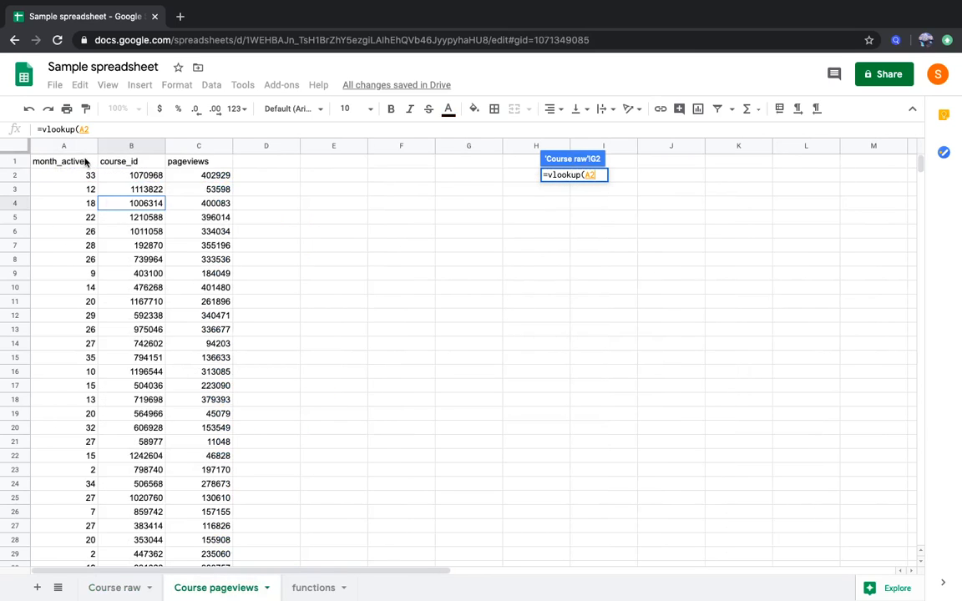
{"action": "left_click", "coordinate": [106, 158]}
{"action": "key", "text": "shift+Right"}
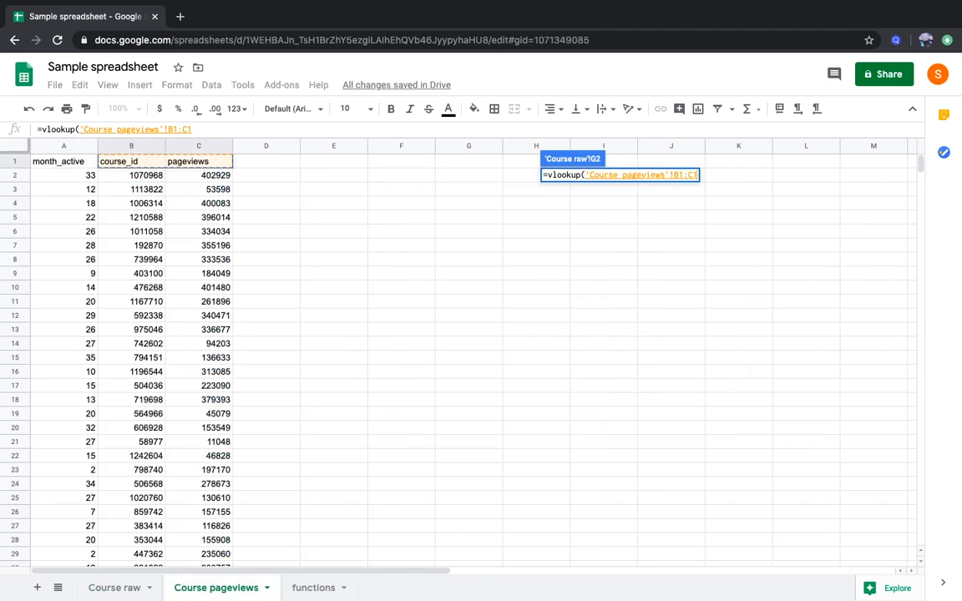
{"action": "key", "text": "ctrl+shift+Down"}
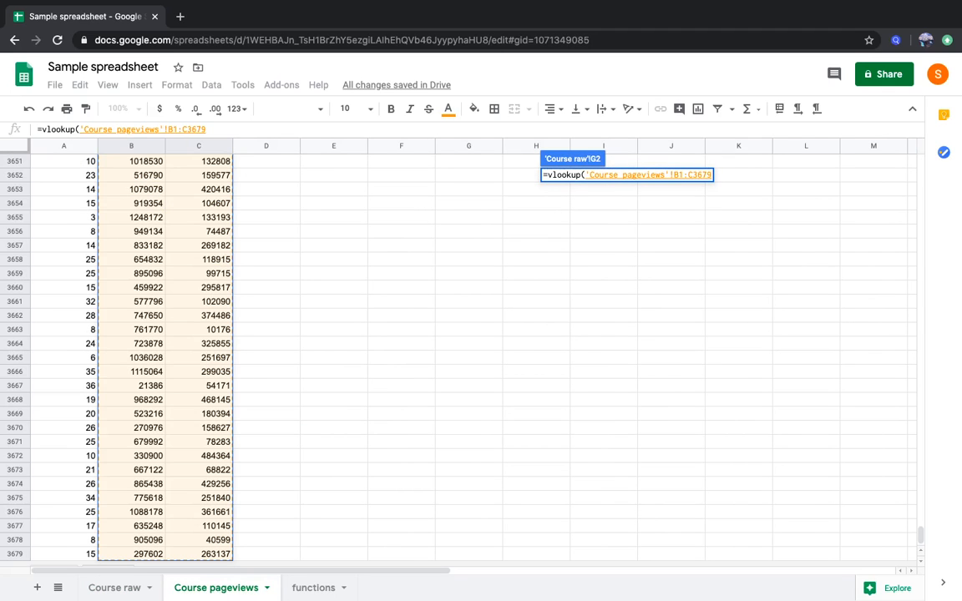
{"action": "type", "text": ",2"}
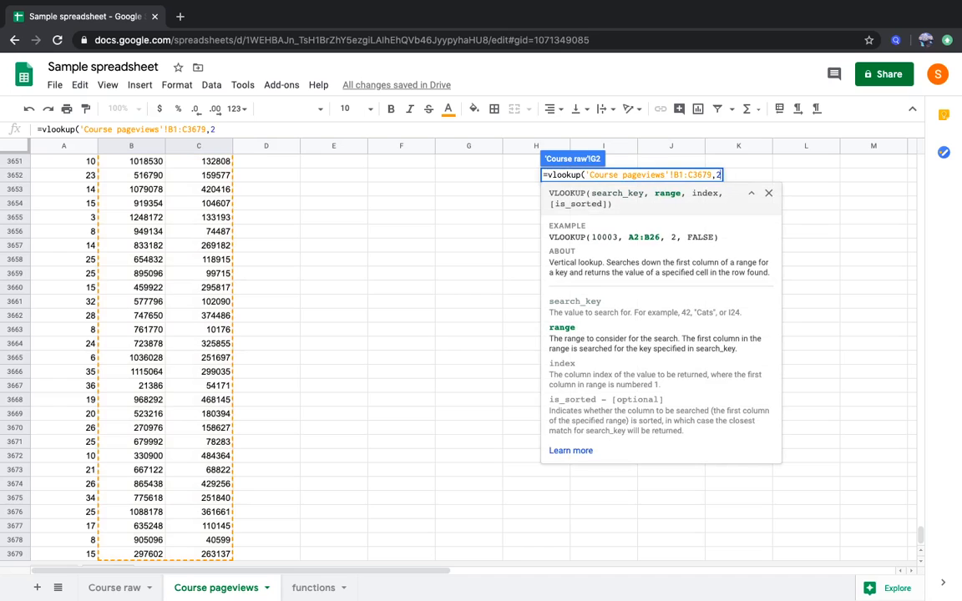
{"action": "type", "text": ","}
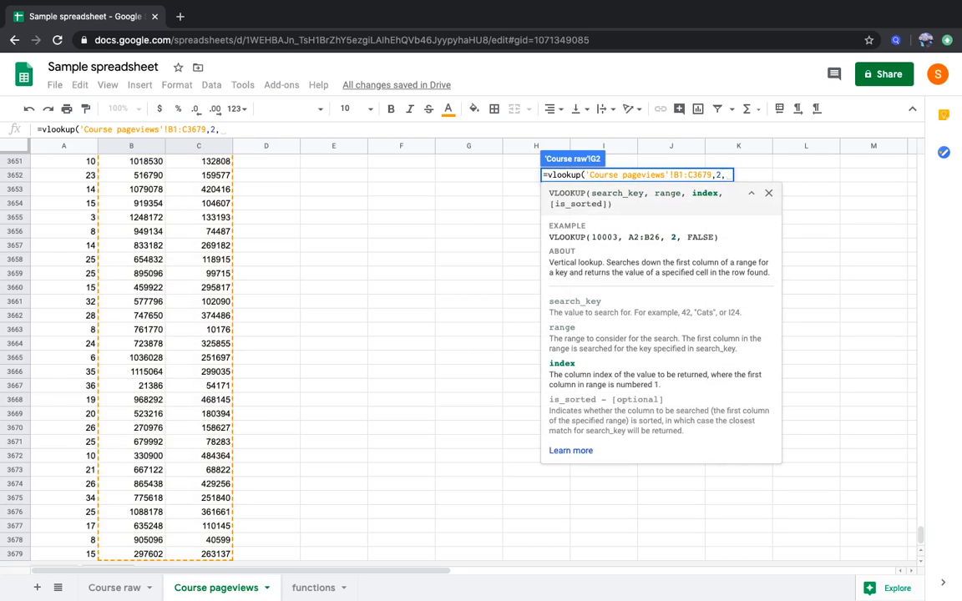
{"action": "key", "text": "BackSpace"}
{"action": "type", "text": ")"}
{"action": "key", "text": "Return"}
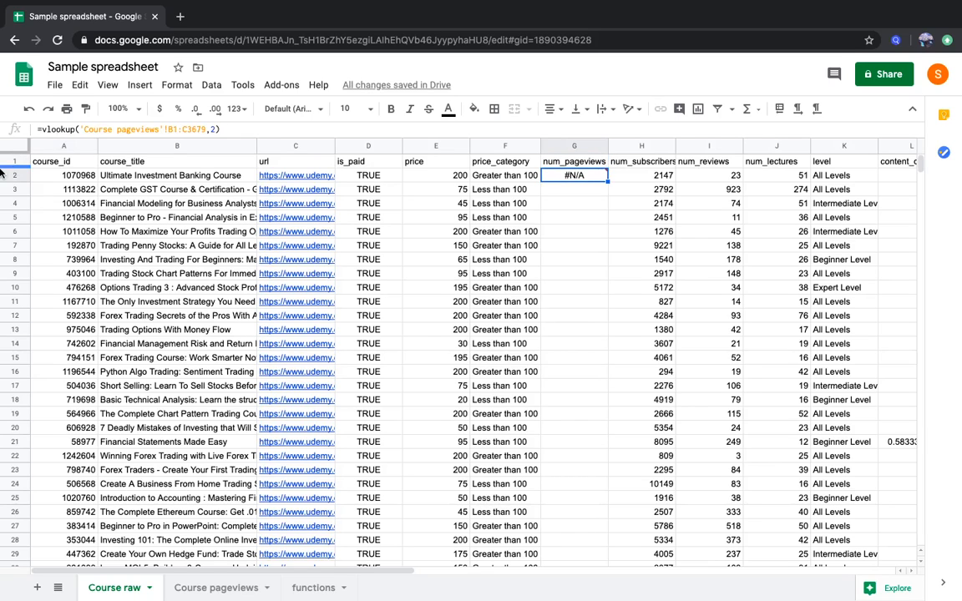
Step: Add A2 as the search key before the range in the G2 VLOOKUP formula
{"action": "left_click", "coordinate": [83, 130]}
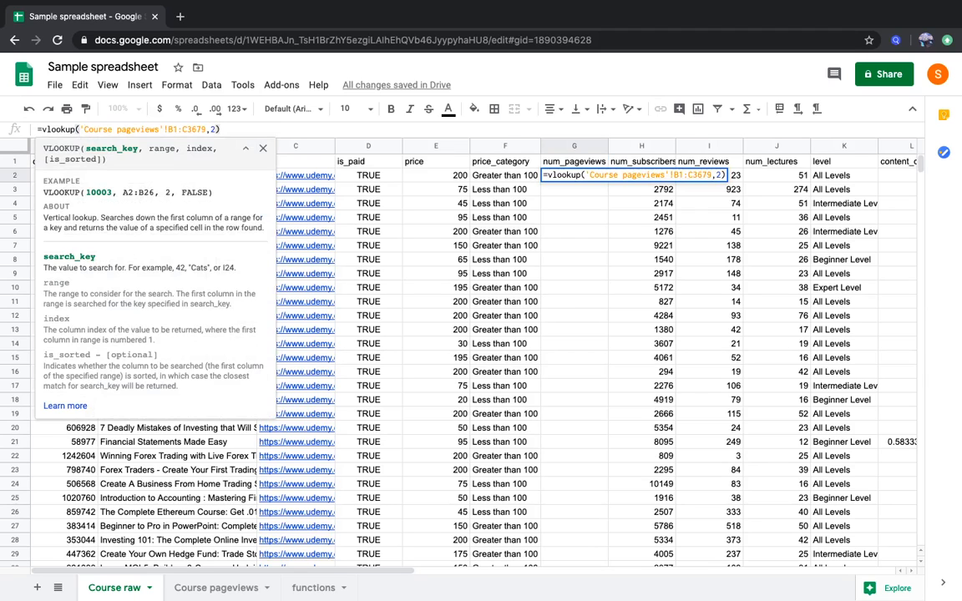
{"action": "type", "text": "A2,"}
{"action": "key", "text": "Return"}
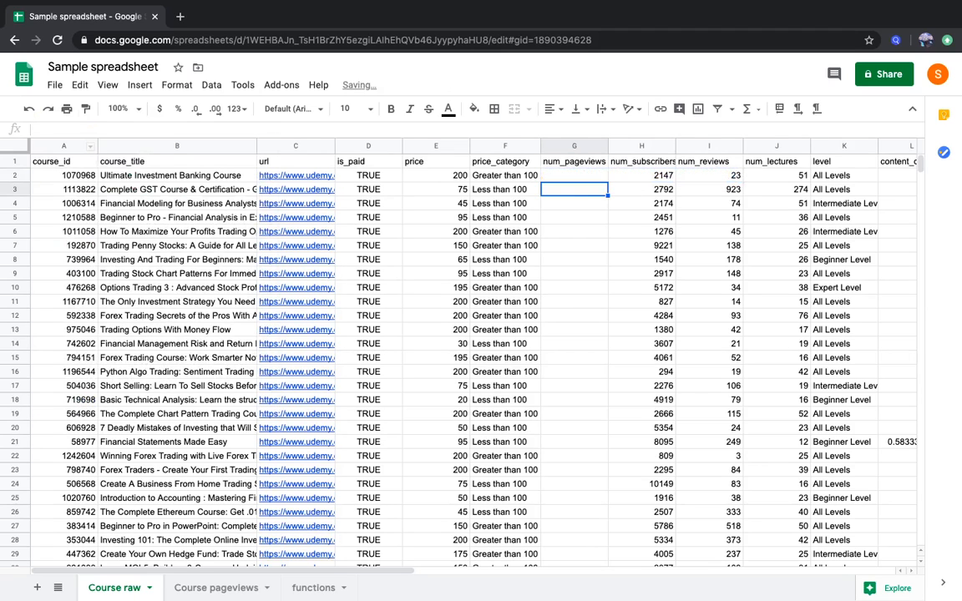
Step: Review the VLOOKUP arguments in G2 and the referenced range on the Course pageviews sheet, dismissing the function help
{"action": "key", "text": "Up"}
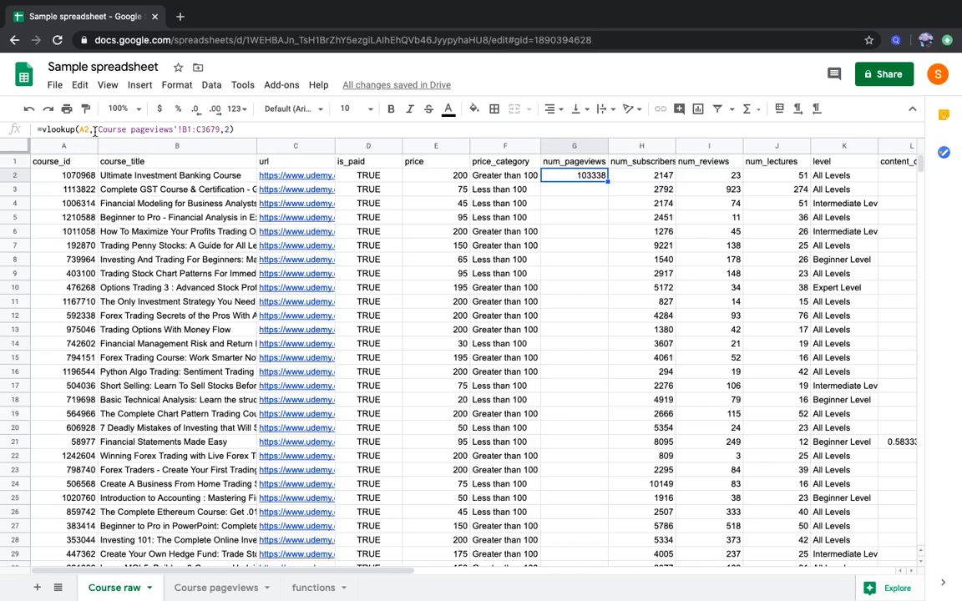
{"action": "left_click", "coordinate": [92, 129]}
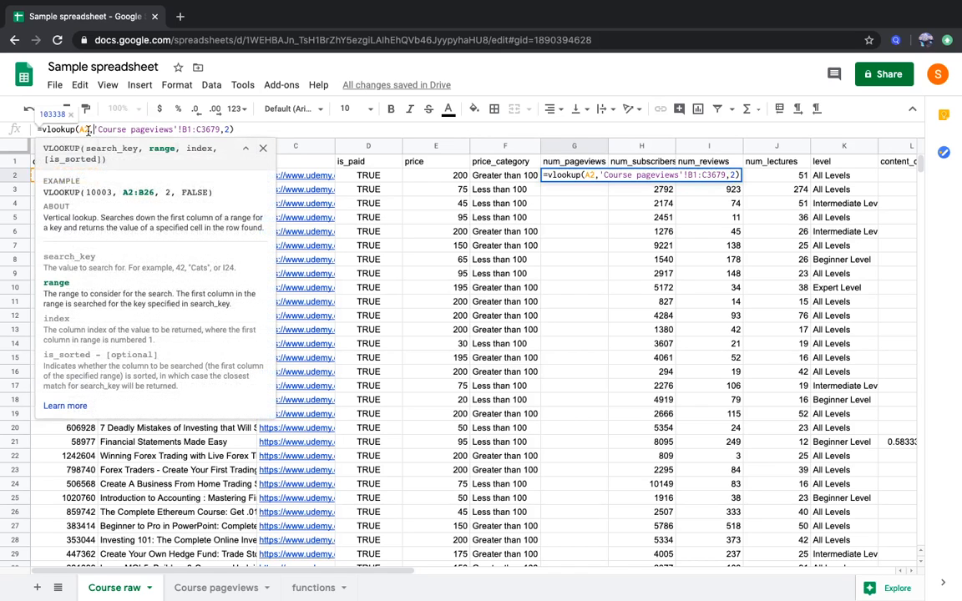
{"action": "left_click", "coordinate": [263, 148]}
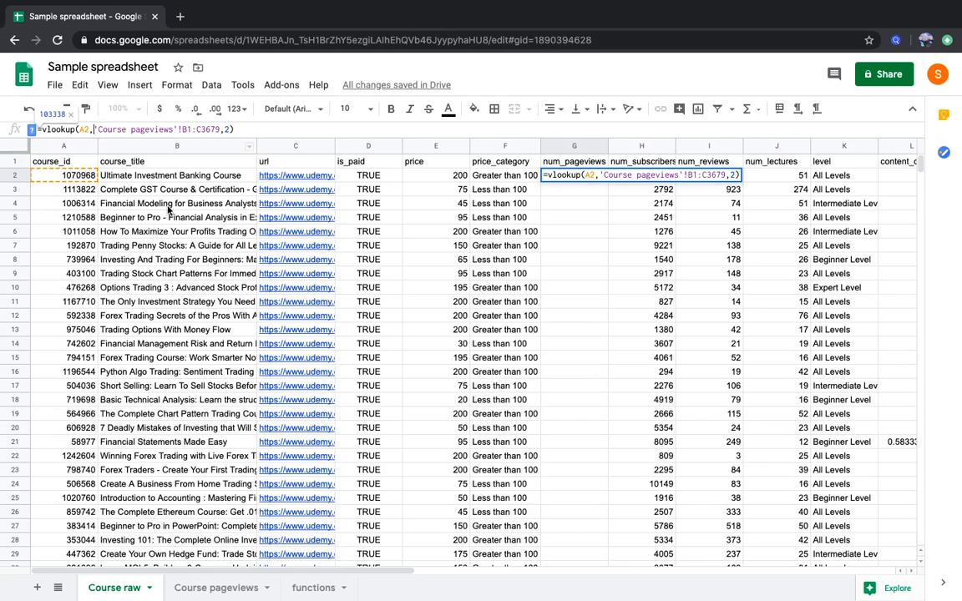
{"action": "left_click", "coordinate": [219, 587]}
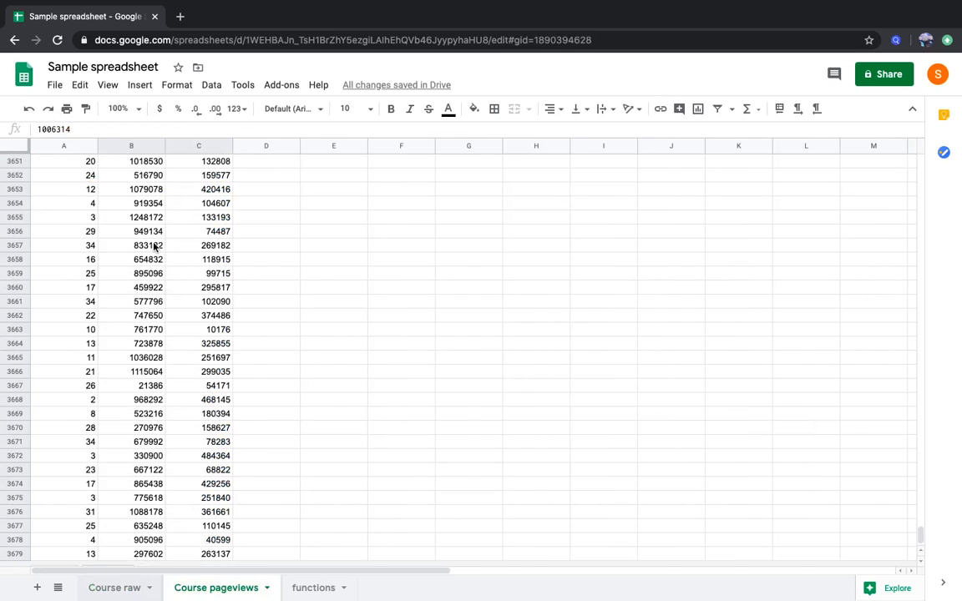
{"action": "key", "text": "Return"}
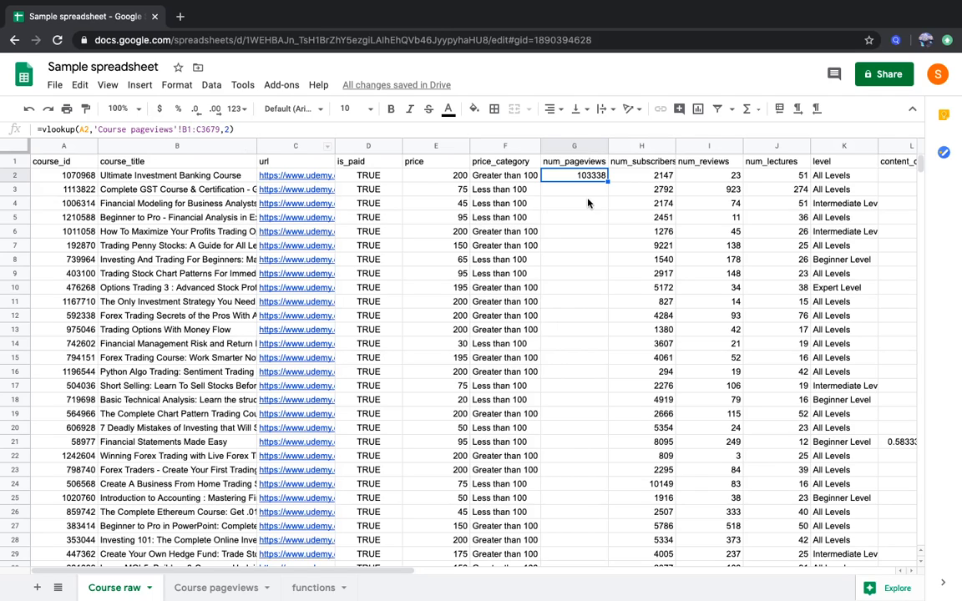
Step: Search the Course pageviews sheet for the course_id 1070968 from A2, check its pageviews, and return to Course raw
{"action": "left_click", "coordinate": [80, 175]}
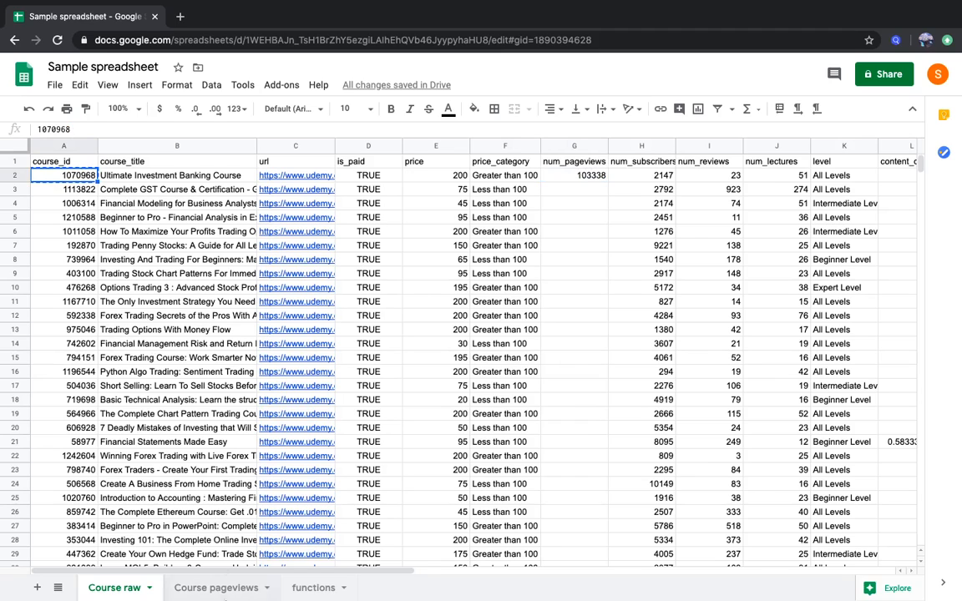
{"action": "left_click", "coordinate": [229, 595]}
{"action": "key", "text": "ctrl+Up"}
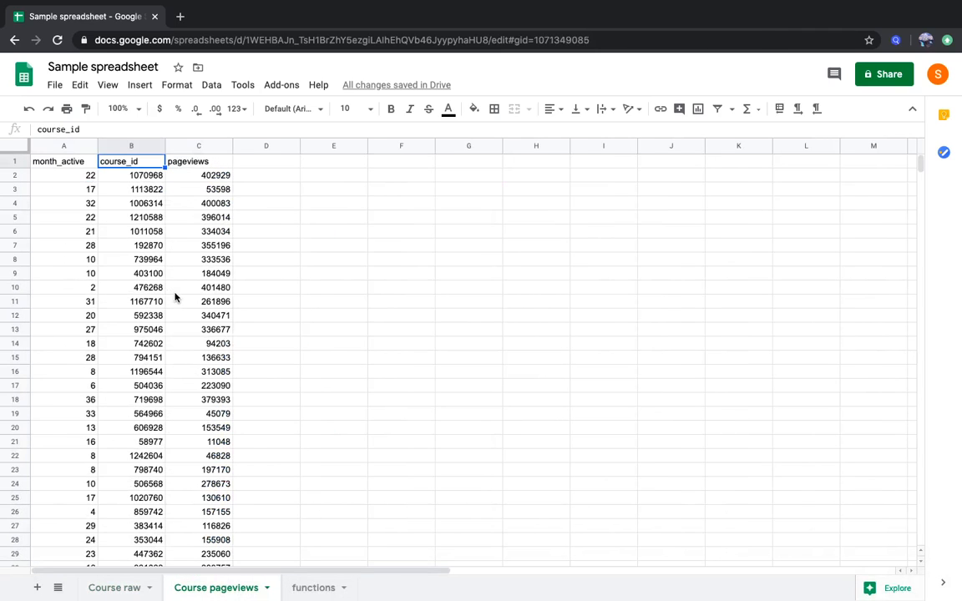
{"action": "key", "text": "ctrl+f"}
{"action": "type", "text": "1070968"}
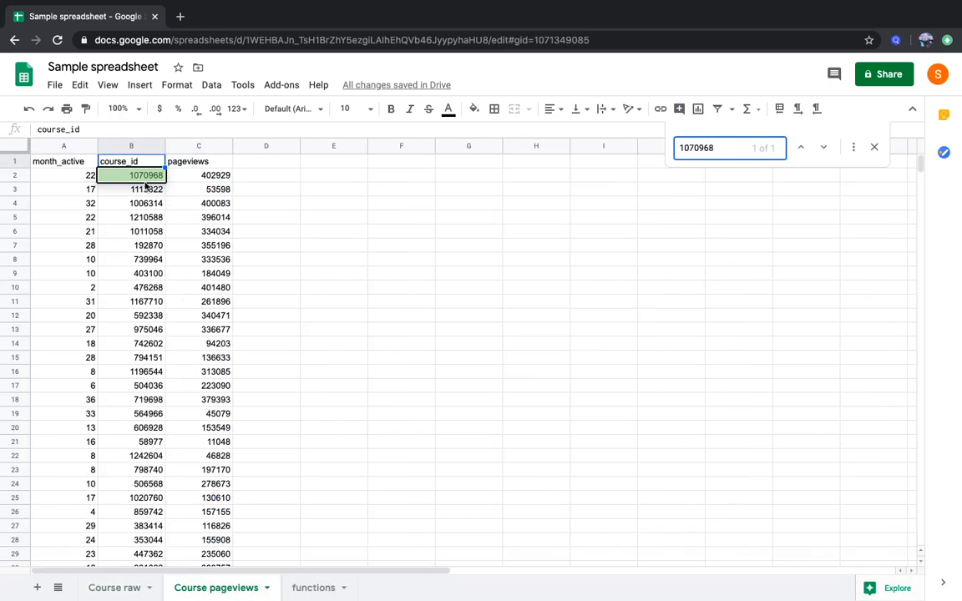
{"action": "left_click", "coordinate": [194, 180]}
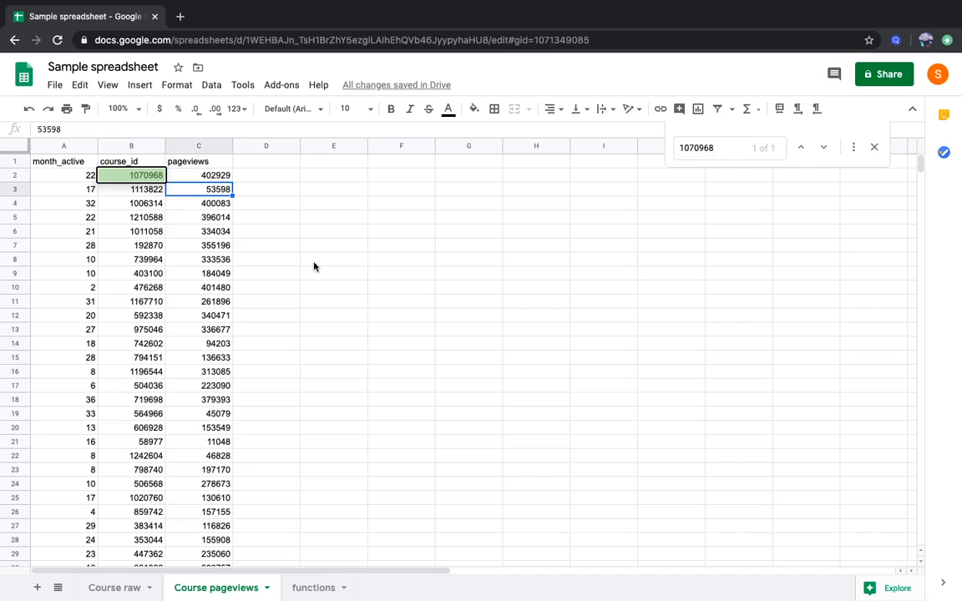
{"action": "left_click", "coordinate": [875, 147]}
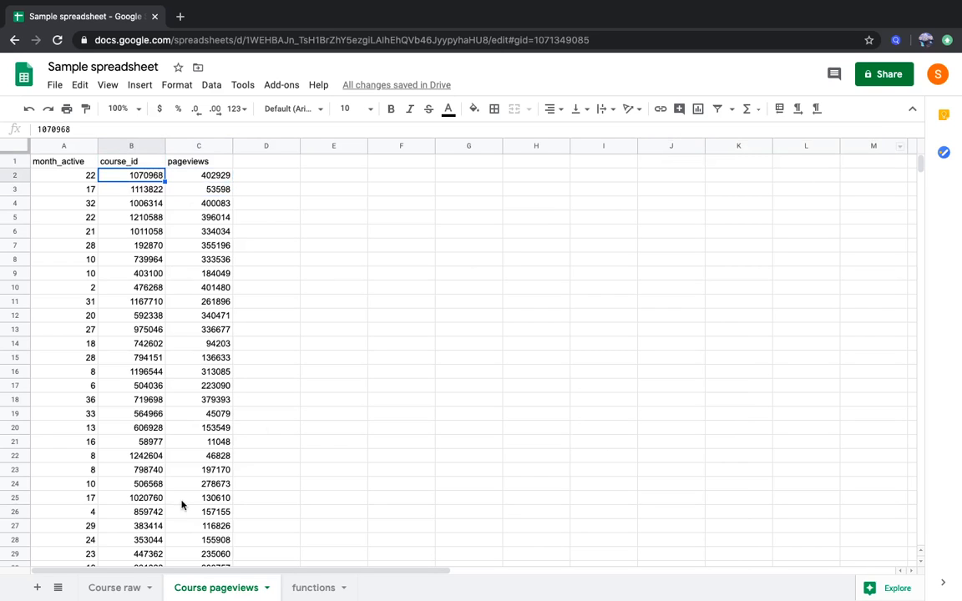
{"action": "left_click", "coordinate": [107, 588]}
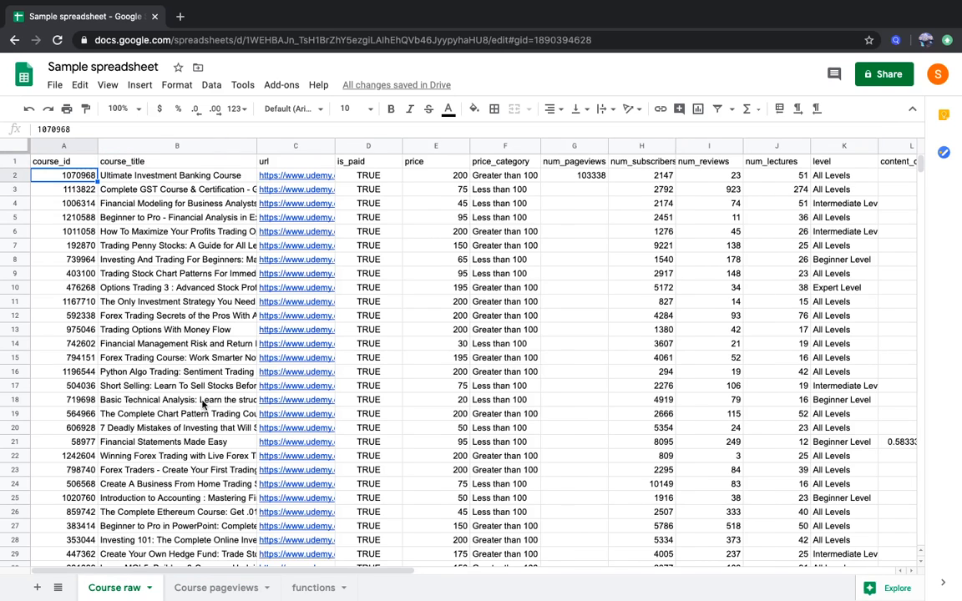
Step: Add 0 as the is_sorted argument of the G2 VLOOKUP formula, making it =vlookup(A2,'Course pageviews'!B1:C3679,2,0)
{"action": "left_click", "coordinate": [574, 179]}
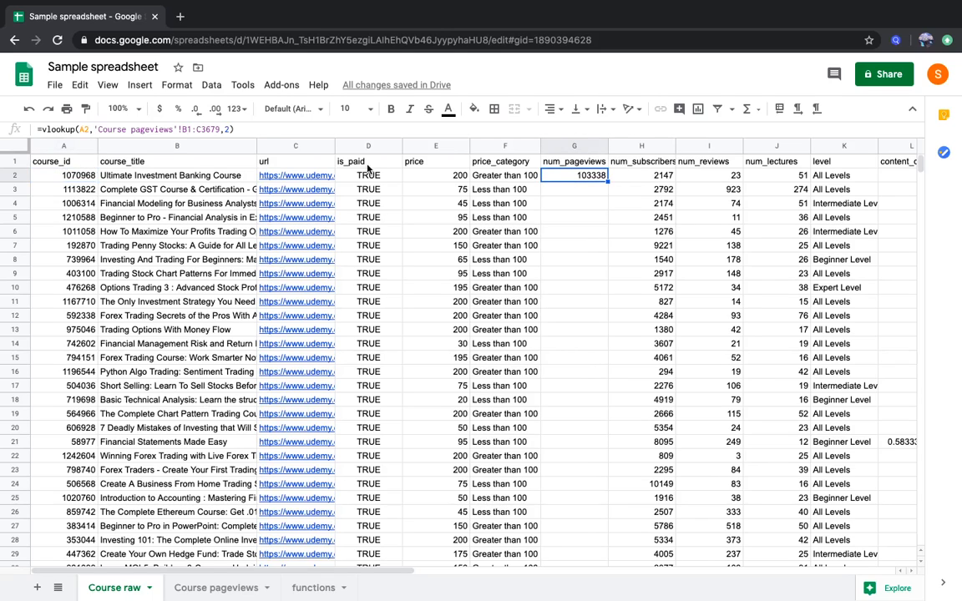
{"action": "left_click", "coordinate": [70, 175]}
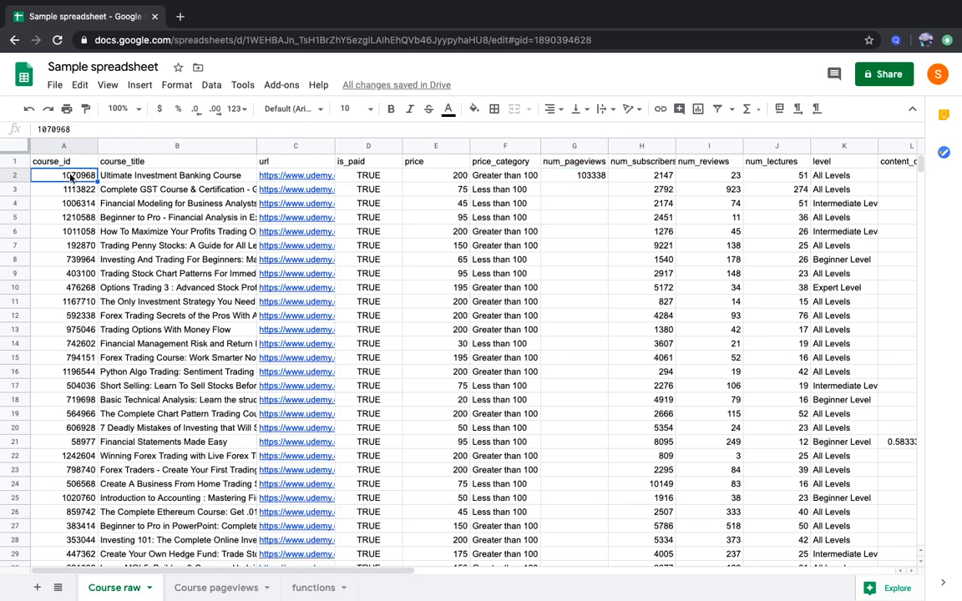
{"action": "left_click", "coordinate": [577, 176]}
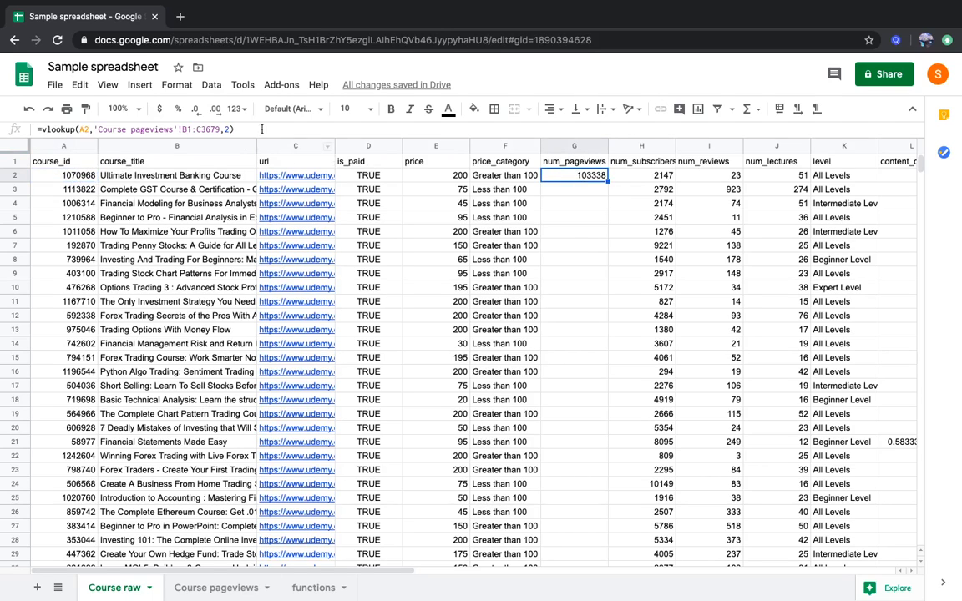
{"action": "left_click", "coordinate": [231, 128]}
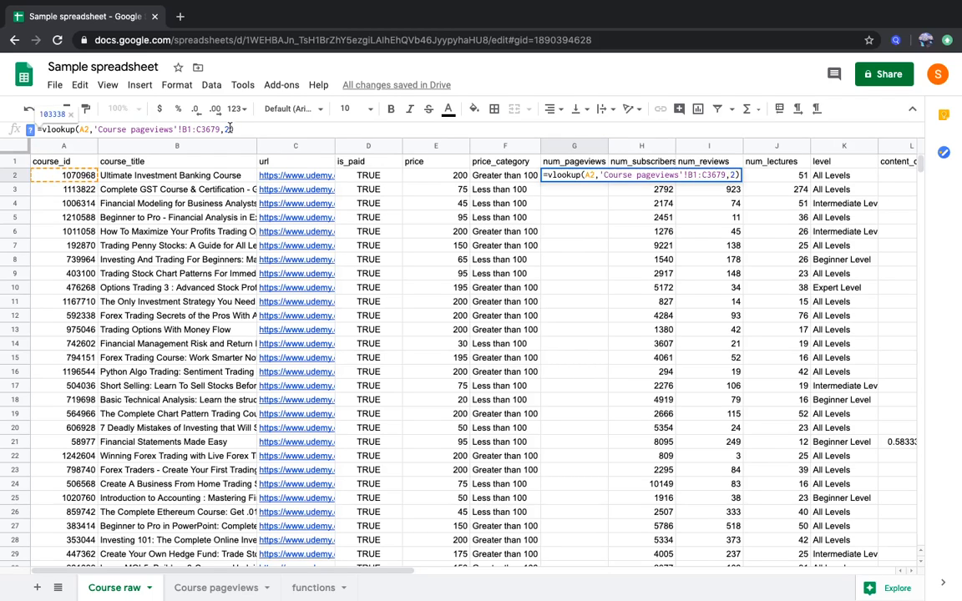
{"action": "type", "text": ",0"}
{"action": "key", "text": "Return"}
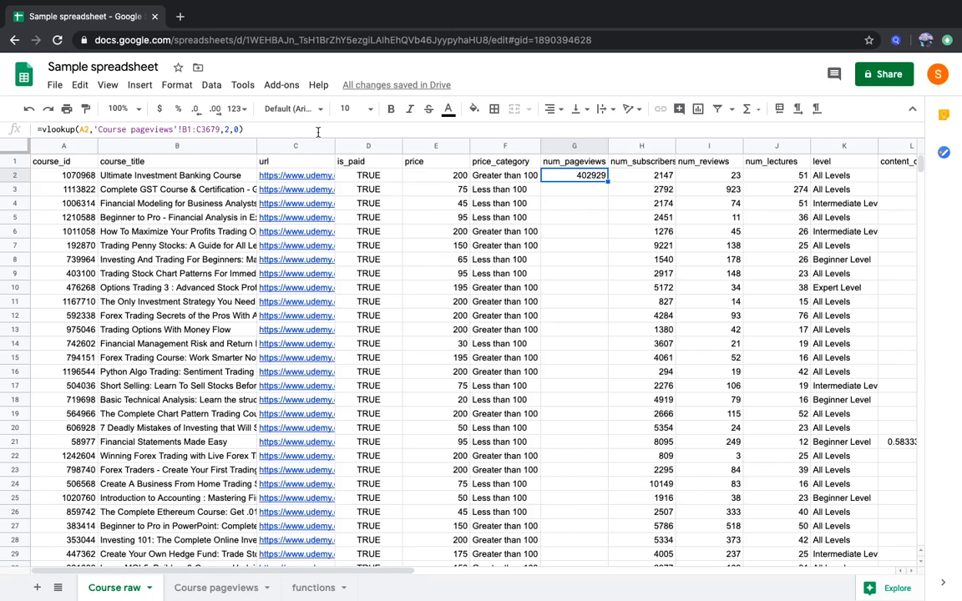
{"action": "left_click", "coordinate": [237, 129]}
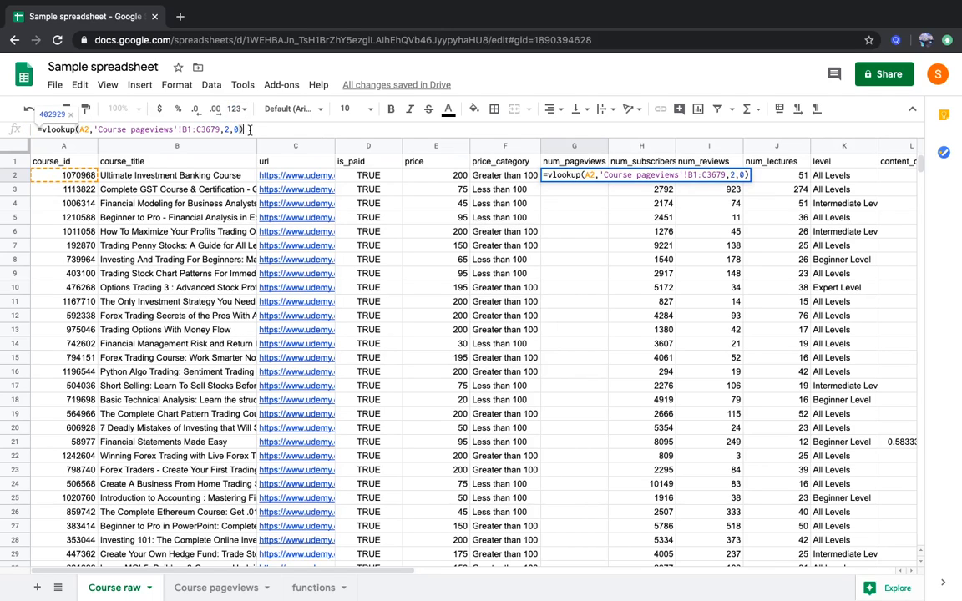
{"action": "key", "text": "Return"}
{"action": "key", "text": "Up"}
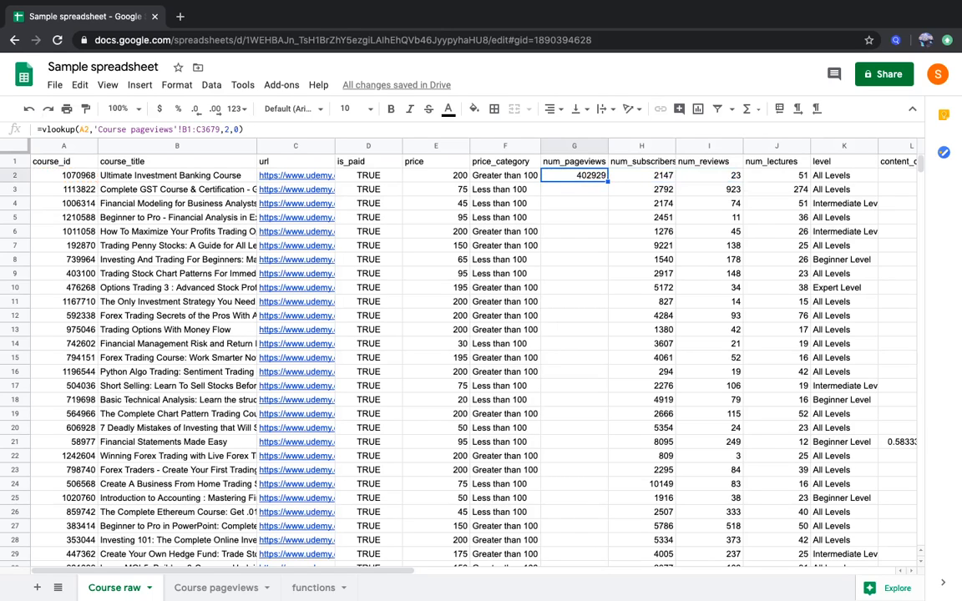
Step: Copy the VLOOKUP formula from G2 into G3 with its references shifted down one row
{"action": "key", "text": "Down"}
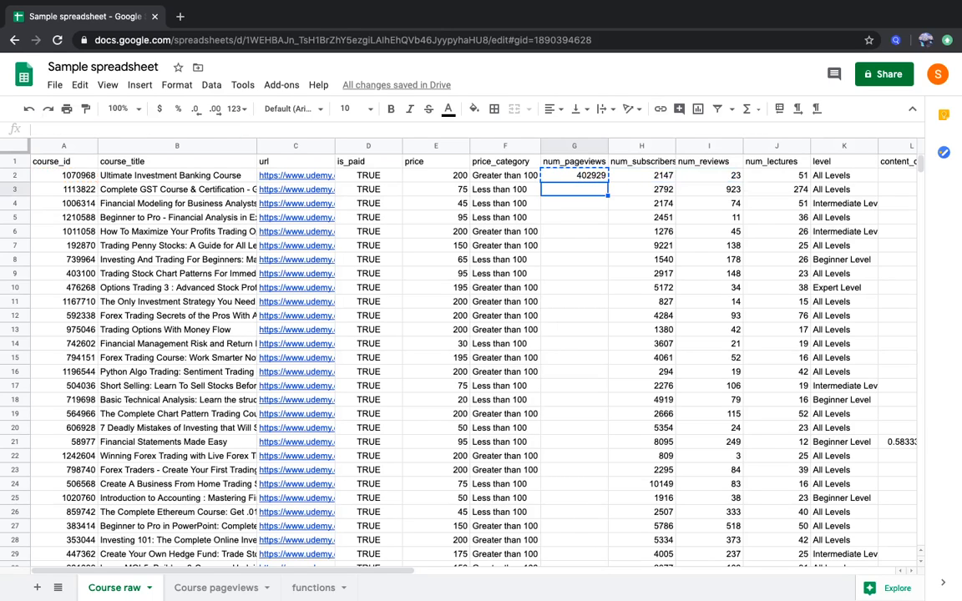
{"action": "key", "text": "Up"}
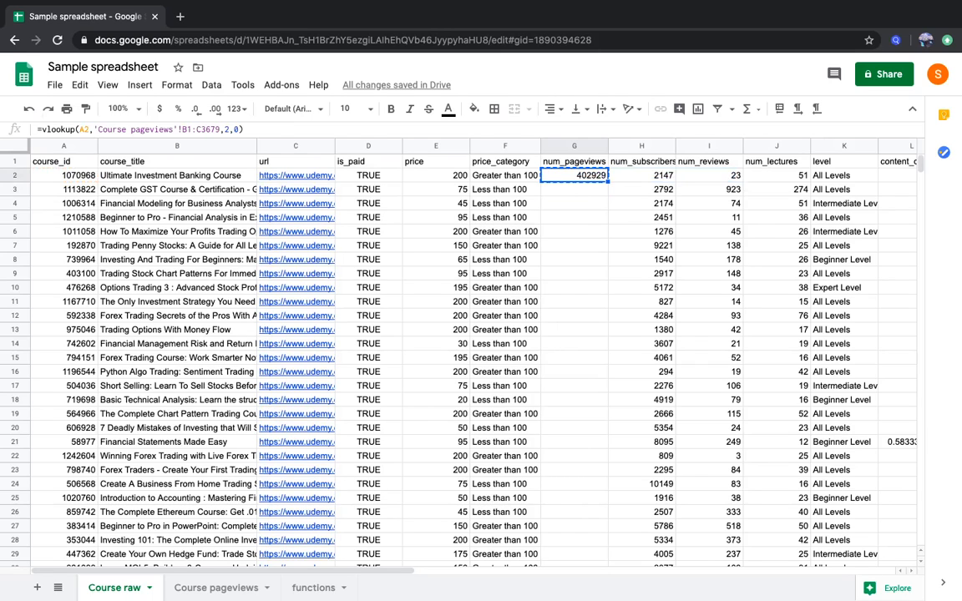
{"action": "key", "text": "Down"}
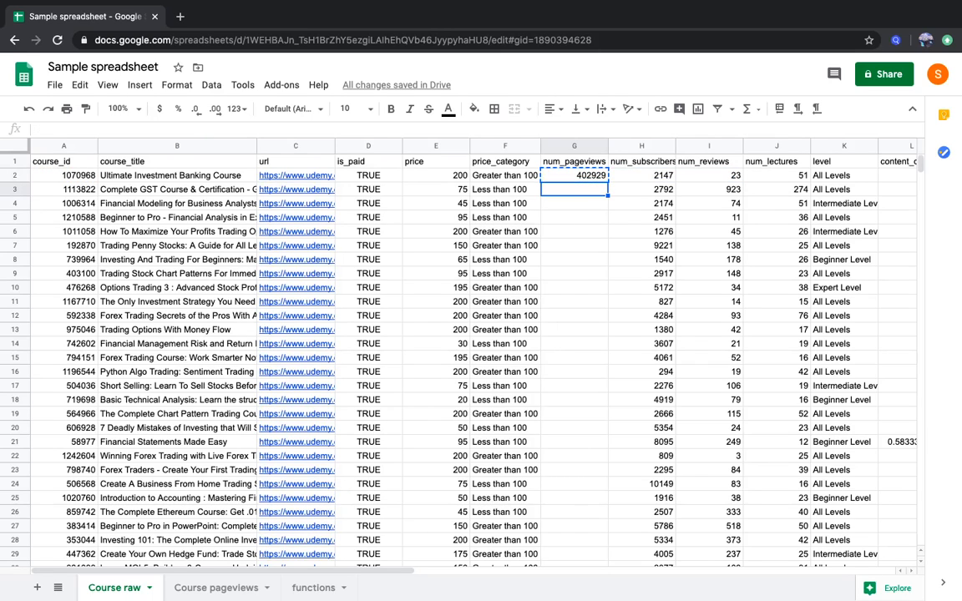
{"action": "type", "text": "=vlookup(A3,'Course pageviews'!B2:C3680,2,0)"}
Step: Compare the search keys and lookup ranges of the VLOOKUP formulas in G2 and G3, along with the course_id cells A2 and A3
{"action": "key", "text": "Up"}
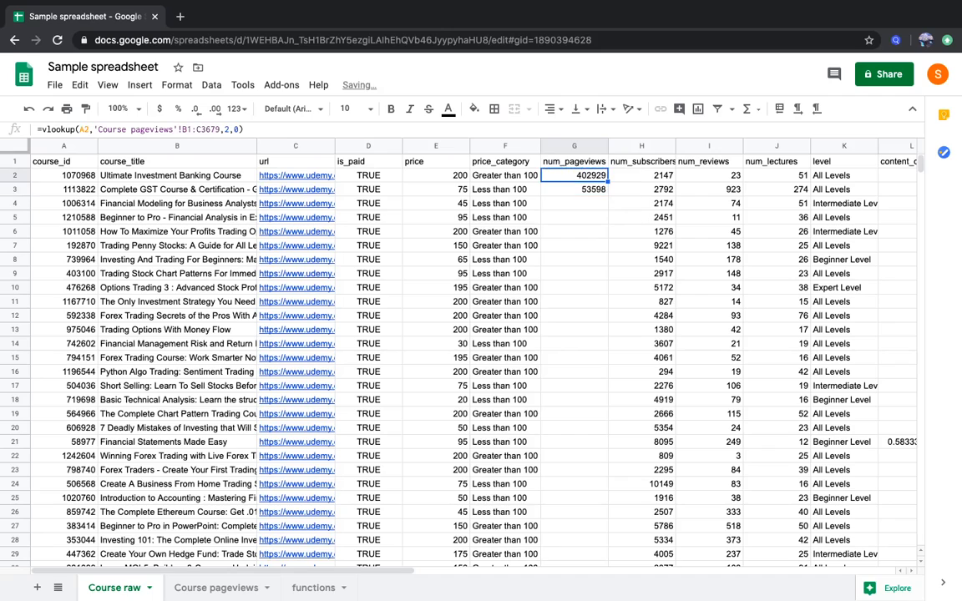
{"action": "key", "text": "Down"}
{"action": "key", "text": "Up"}
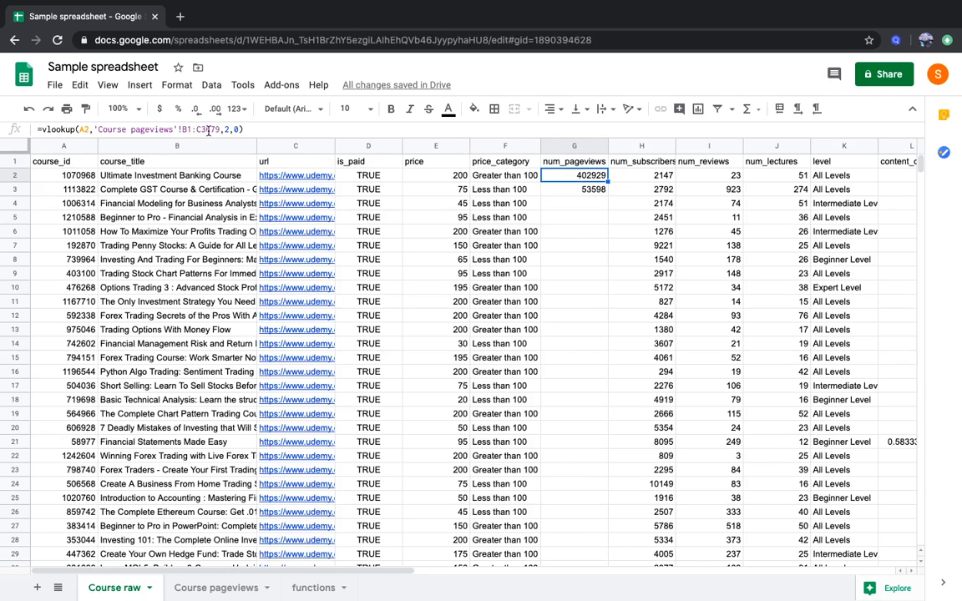
{"action": "left_click", "coordinate": [84, 131]}
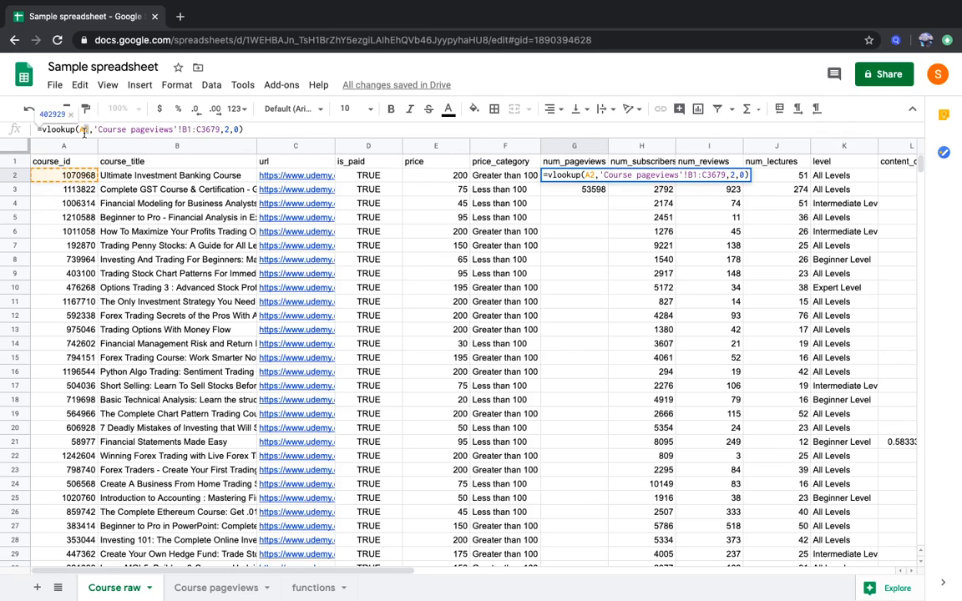
{"action": "left_click", "coordinate": [555, 192]}
{"action": "left_click", "coordinate": [561, 177]}
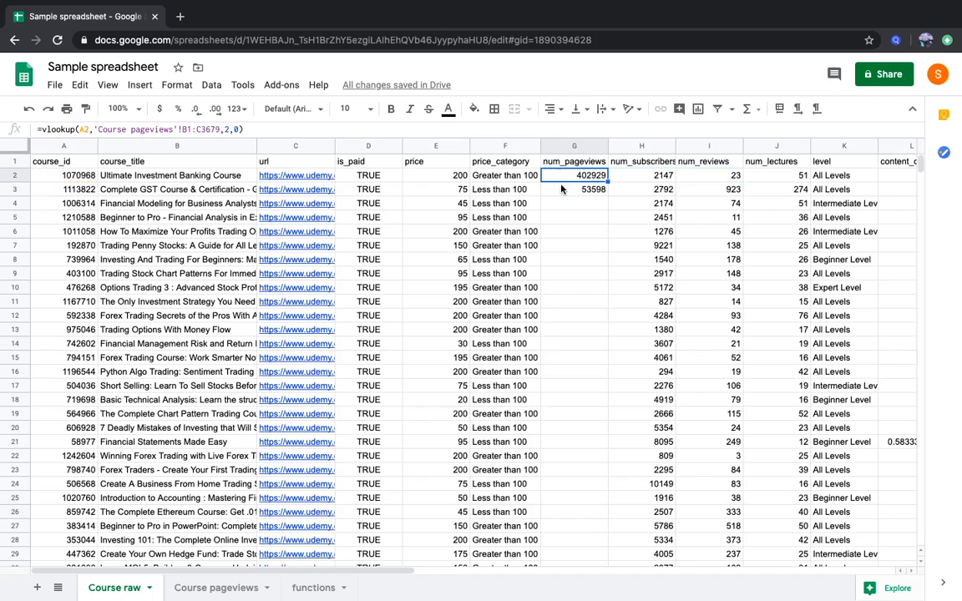
{"action": "left_click", "coordinate": [562, 185]}
{"action": "left_click", "coordinate": [562, 177]}
{"action": "left_click", "coordinate": [562, 190]}
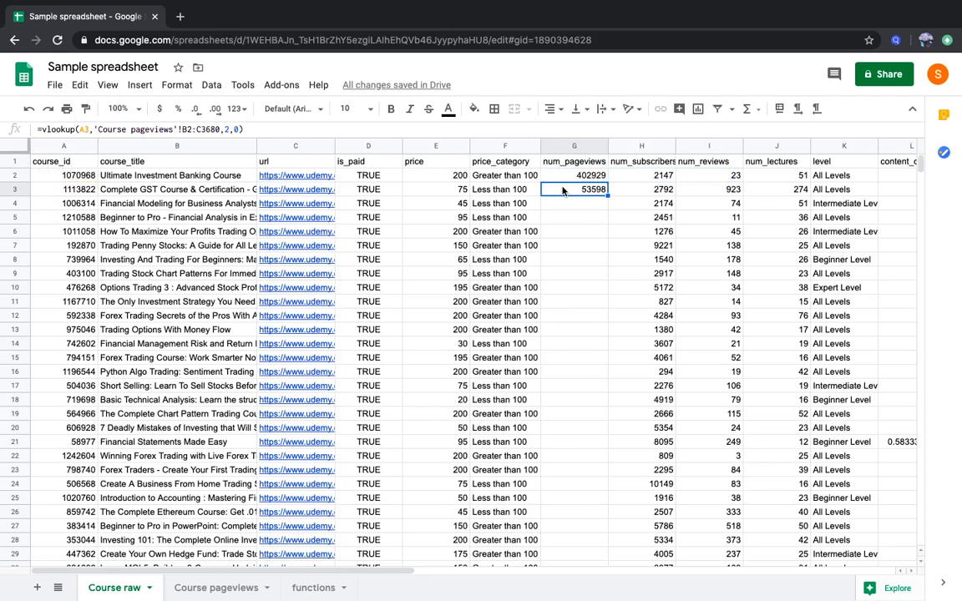
{"action": "left_click", "coordinate": [562, 177]}
{"action": "left_click", "coordinate": [563, 189]}
{"action": "key", "text": "Up"}
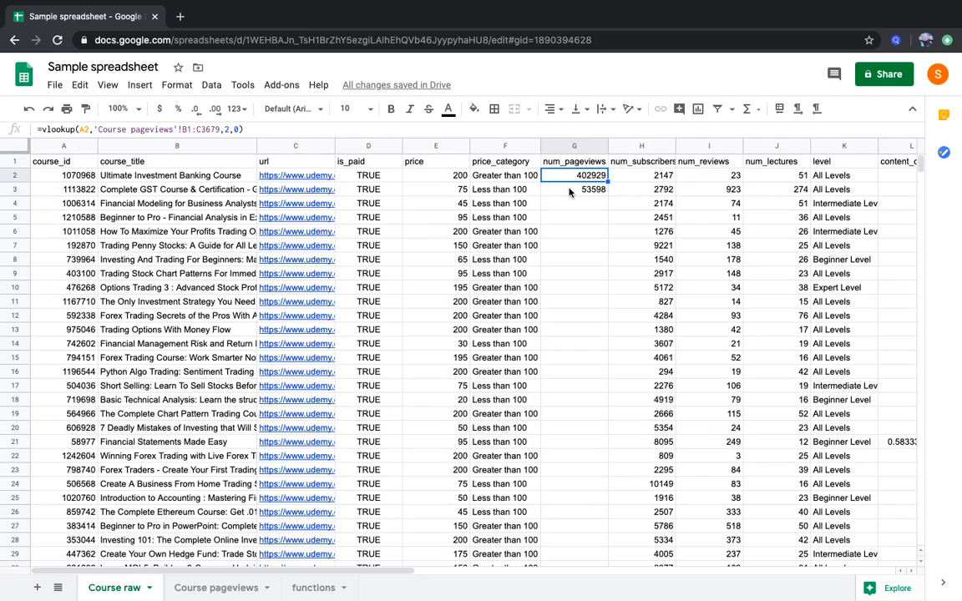
{"action": "left_click", "coordinate": [569, 190]}
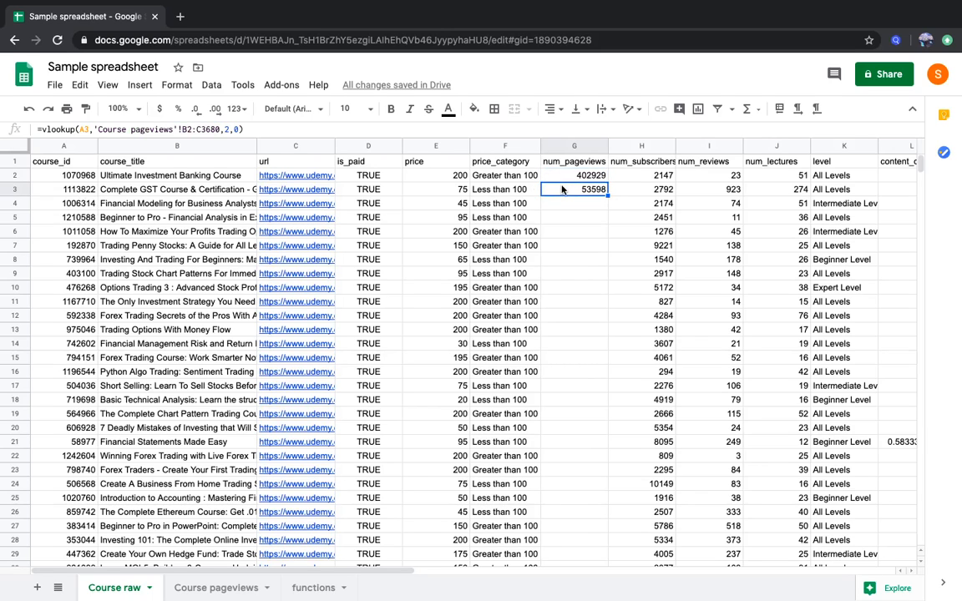
{"action": "left_click", "coordinate": [67, 174]}
{"action": "left_click", "coordinate": [70, 190]}
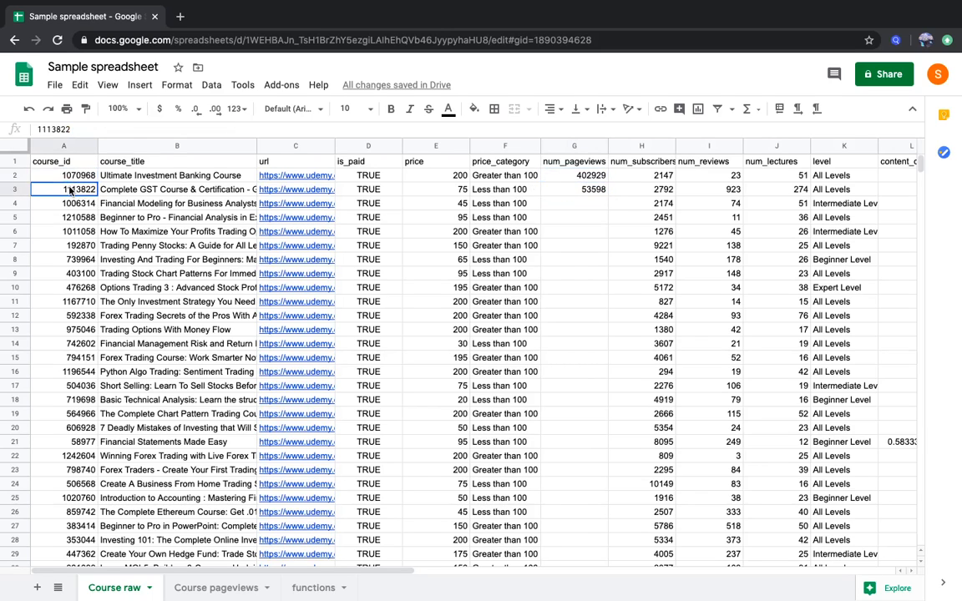
{"action": "left_click", "coordinate": [71, 177]}
{"action": "left_click", "coordinate": [74, 185]}
{"action": "left_click", "coordinate": [76, 178]}
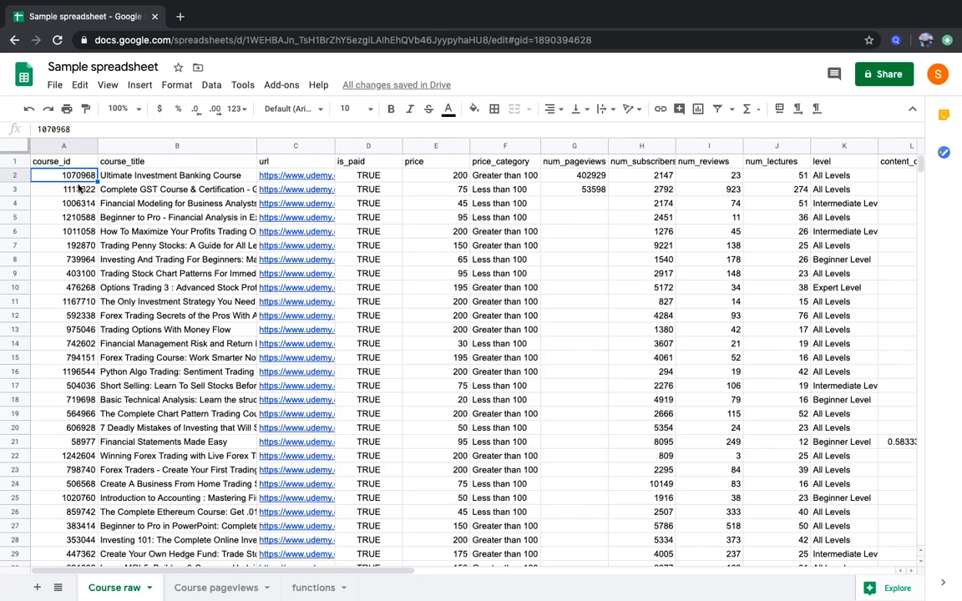
{"action": "left_click", "coordinate": [79, 189]}
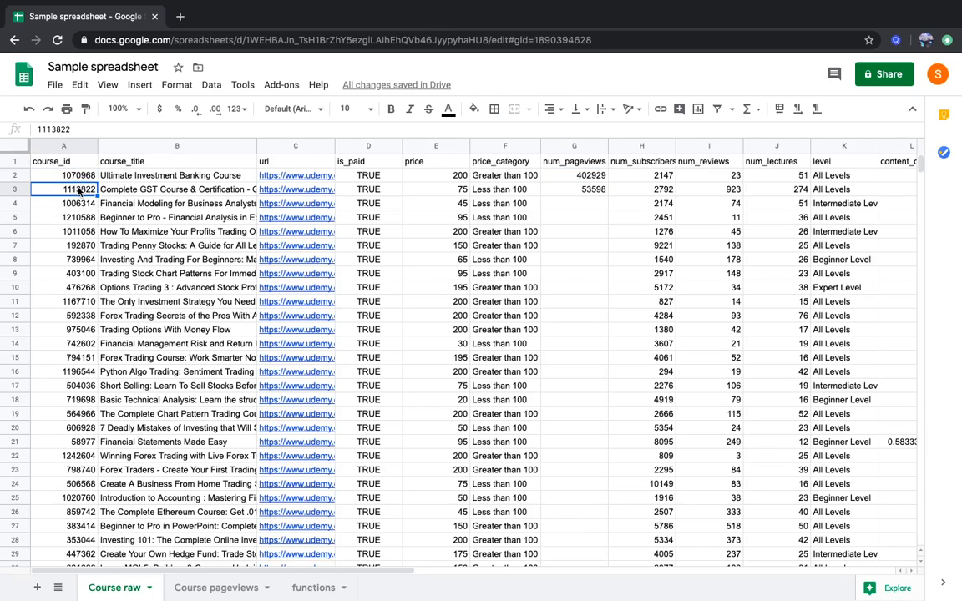
{"action": "left_click", "coordinate": [592, 192]}
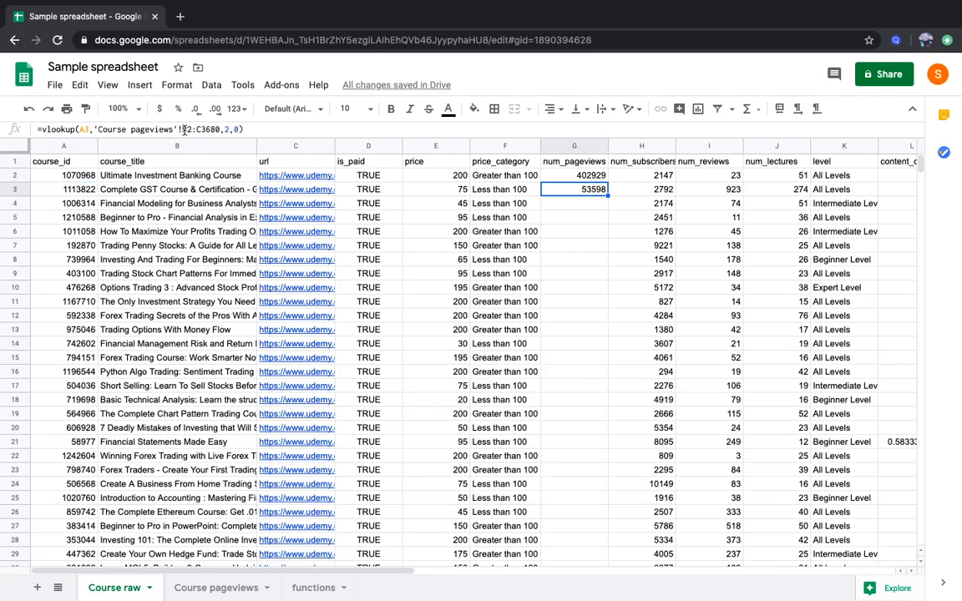
Step: Lock the lookup range in the G2 VLOOKUP formula as absolute references, 'Course pageviews'!$B$1:$C$3679
{"action": "left_click", "coordinate": [572, 176]}
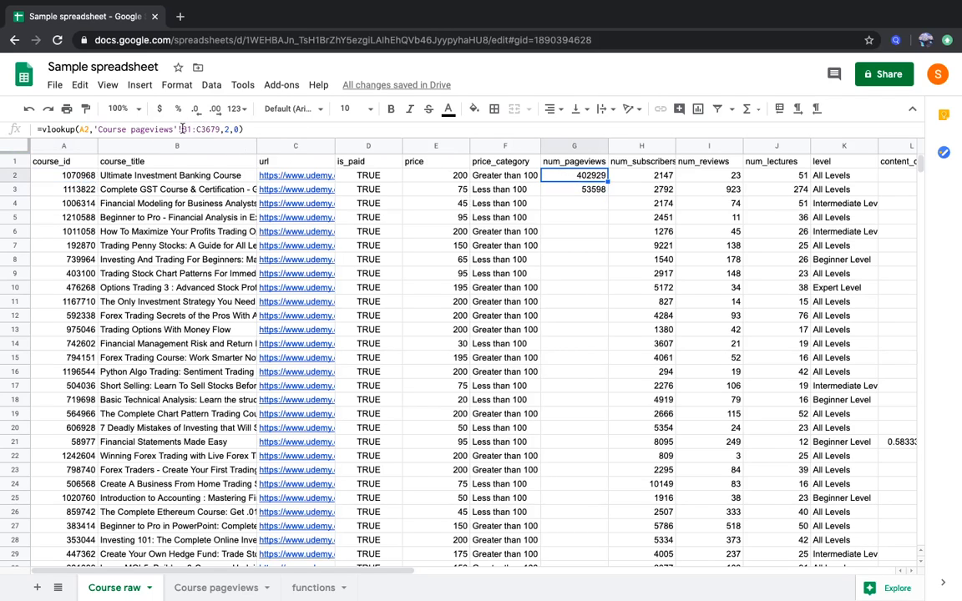
{"action": "left_click_drag", "start_coordinate": [181, 128], "coordinate": [220, 128]}
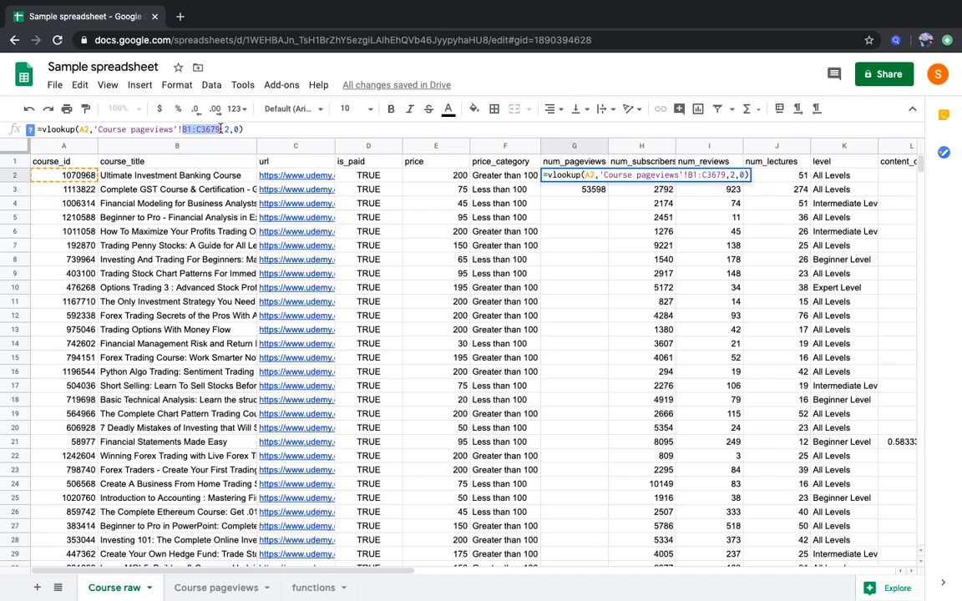
{"action": "key", "text": "F4"}
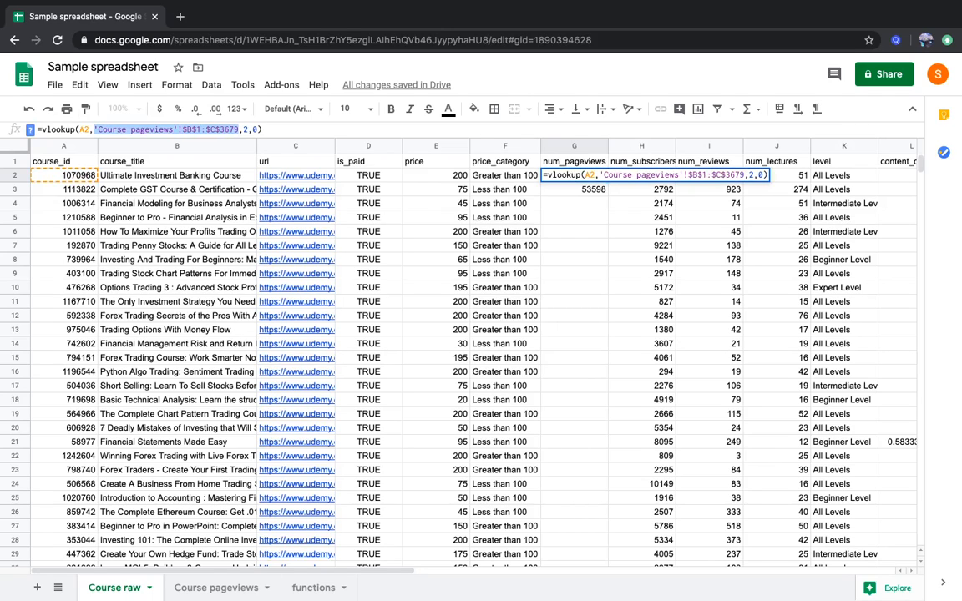
{"action": "left_click", "coordinate": [272, 128]}
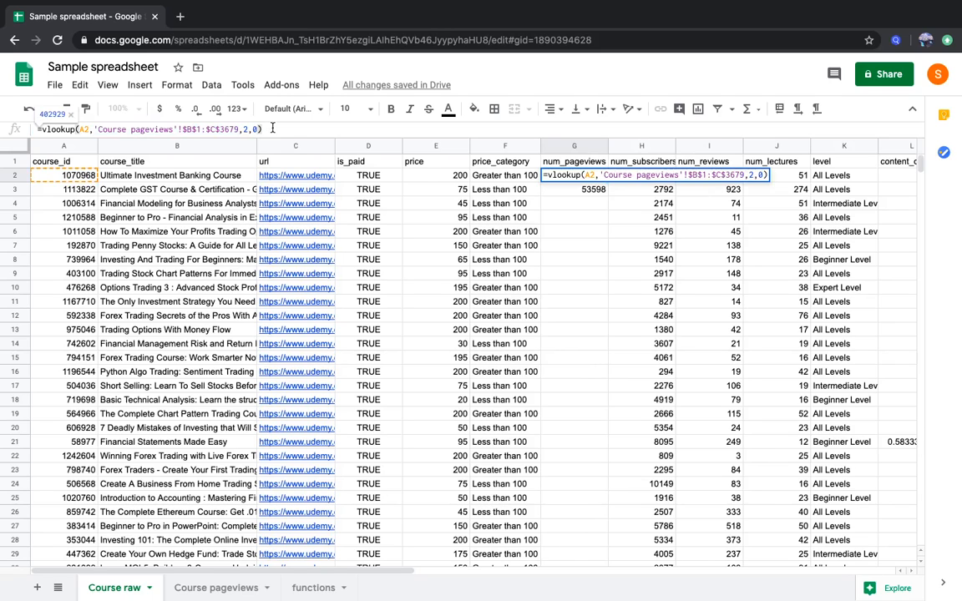
{"action": "key", "text": "Return"}
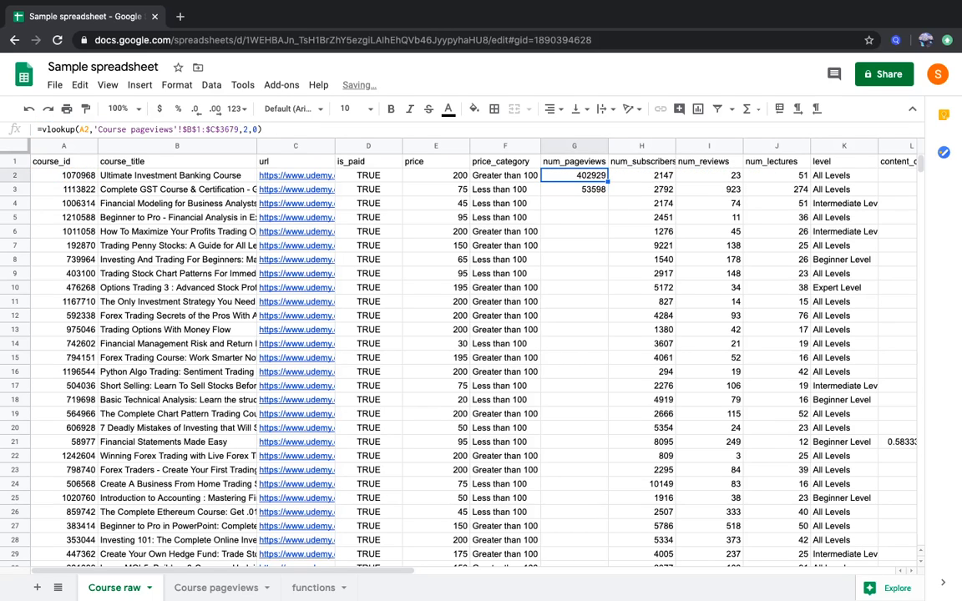
Step: Copy the locked-range VLOOKUP formula from G2 into G3
{"action": "key", "text": "ctrl+c"}
{"action": "key", "text": "Down"}
{"action": "key", "text": "ctrl+v"}
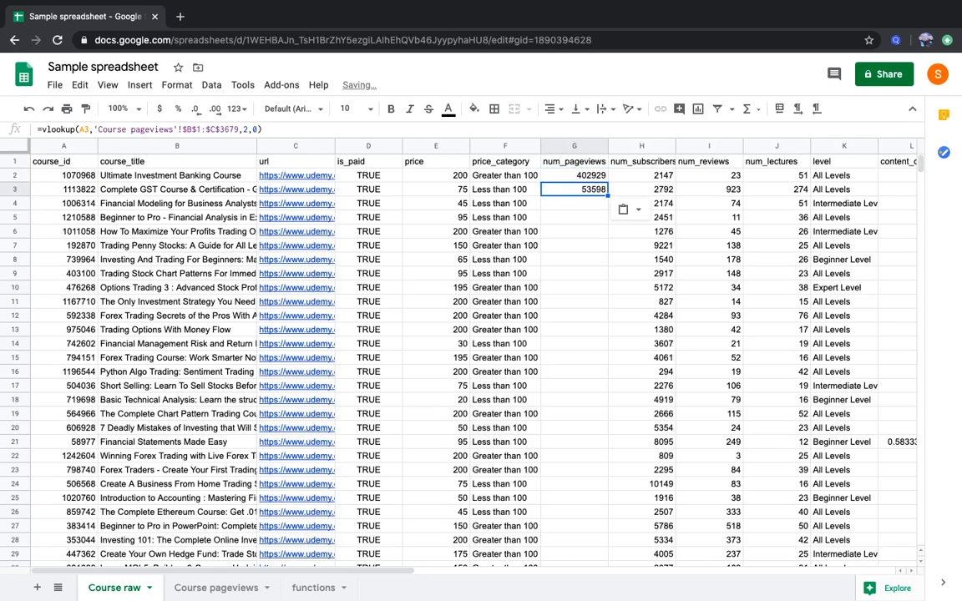
Step: Try locking the search key's column as $A3 in the G3 formula, and restore it to A3
{"action": "left_click", "coordinate": [189, 129]}
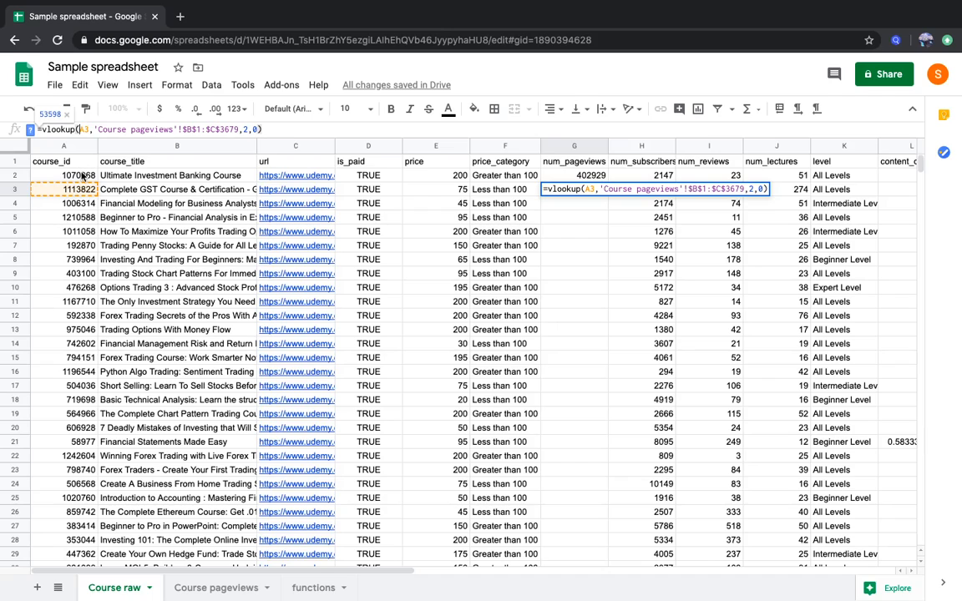
{"action": "type", "text": "$"}
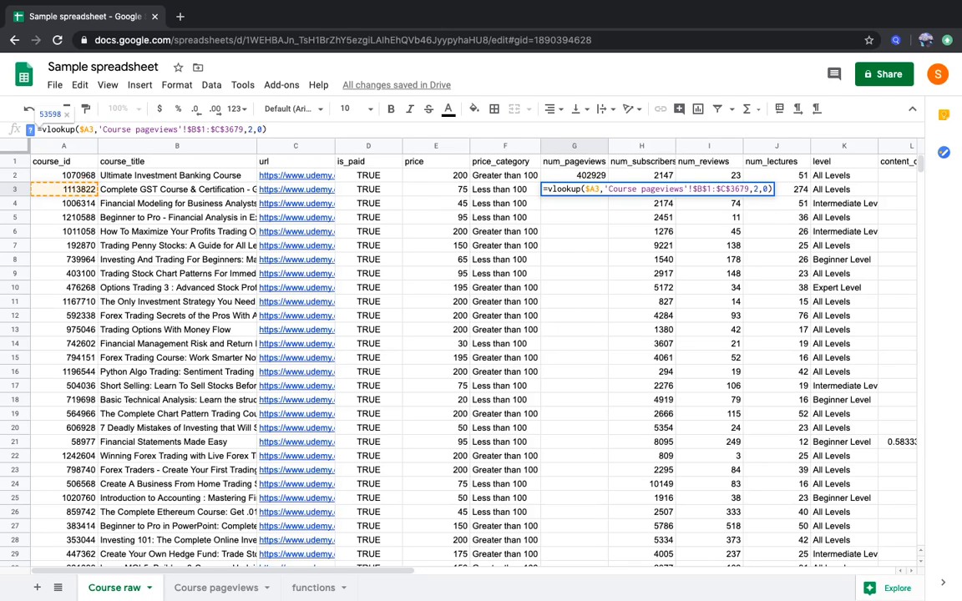
{"action": "key", "text": "BackSpace"}
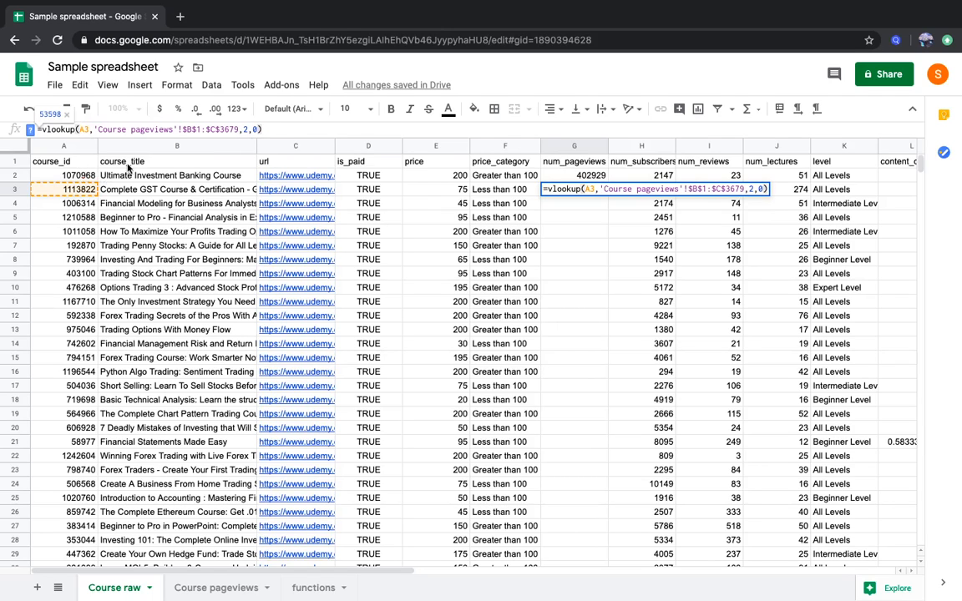
{"action": "left_click", "coordinate": [281, 127]}
{"action": "key", "text": "Return"}
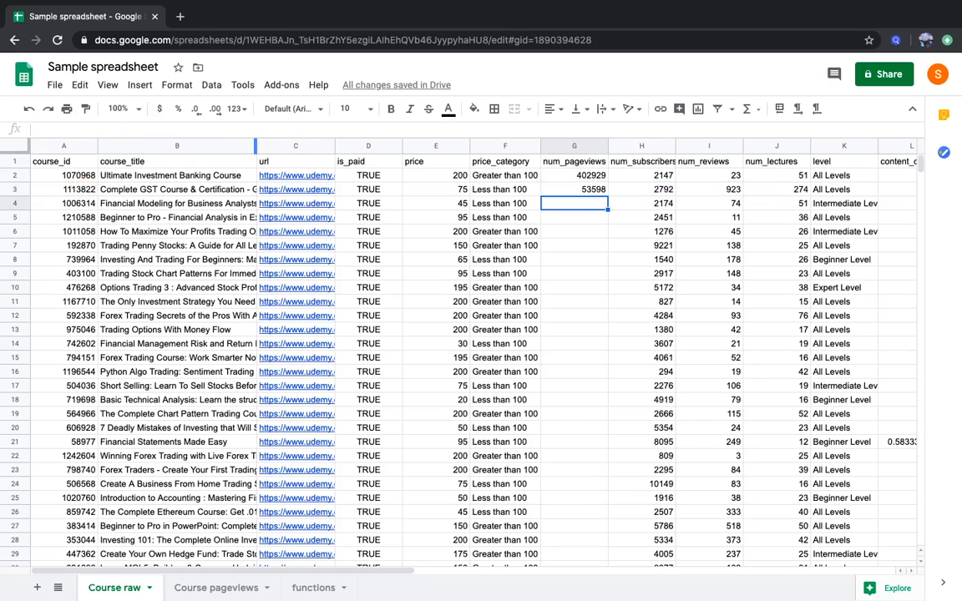
Step: Copy the G3 VLOOKUP formula down the num_pageviews column to row 3679 and check both ends of the column
{"action": "key", "text": "Up"}
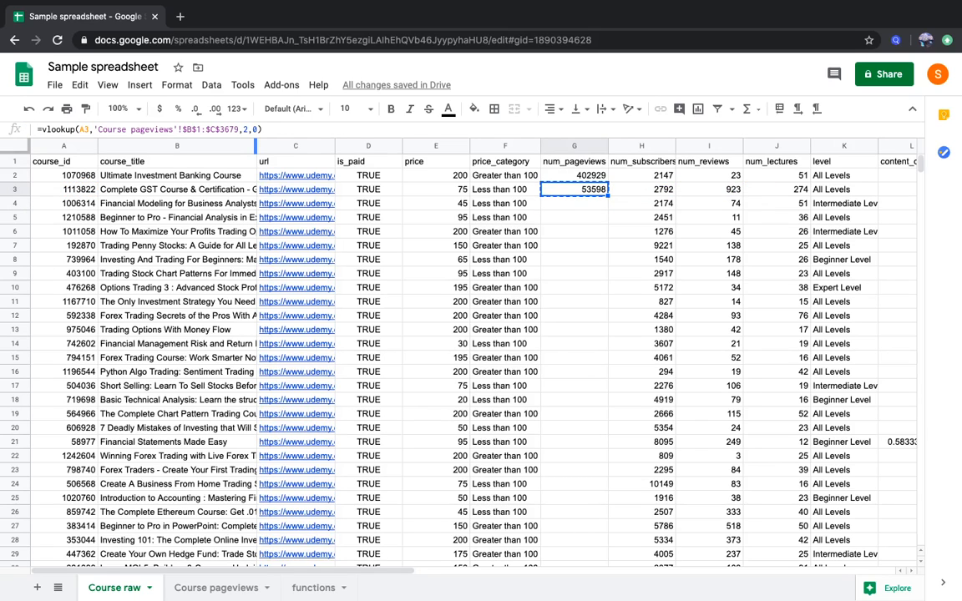
{"action": "key", "text": "Left"}
{"action": "key", "text": "ctrl+Down"}
{"action": "key", "text": "Right"}
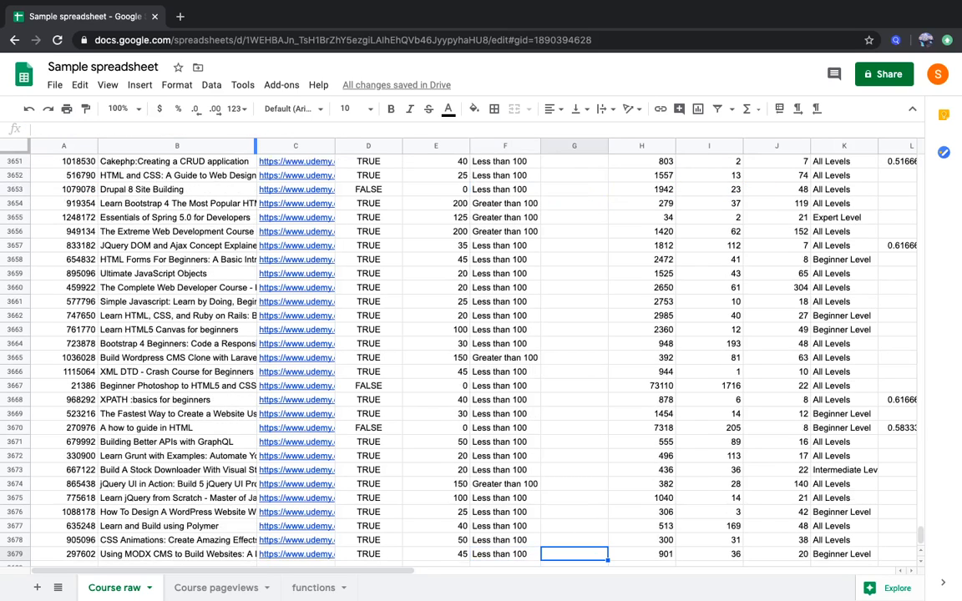
{"action": "key", "text": "ctrl+shift+Up"}
{"action": "key", "text": "ctrl+v"}
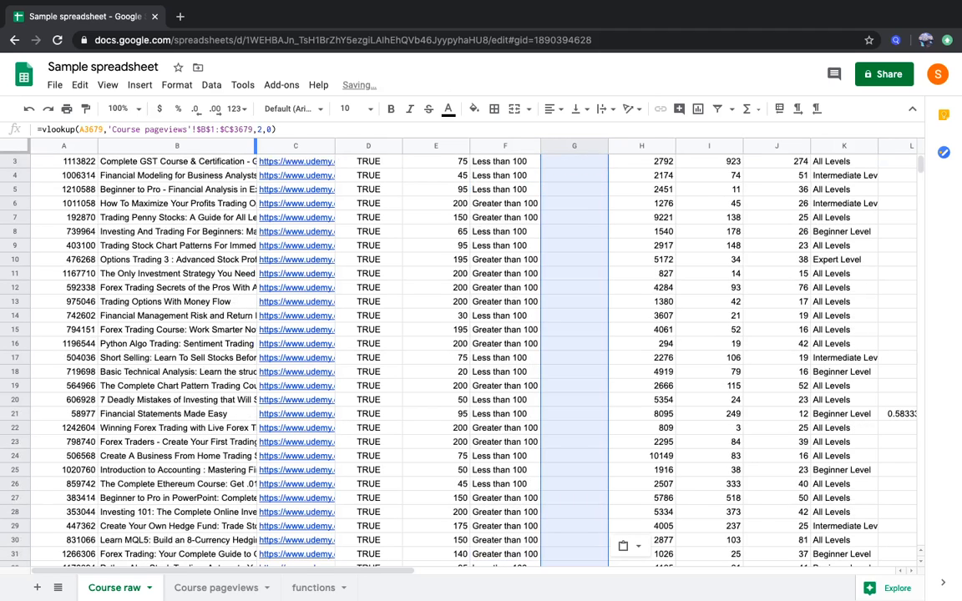
{"action": "key", "text": "ctrl+Up"}
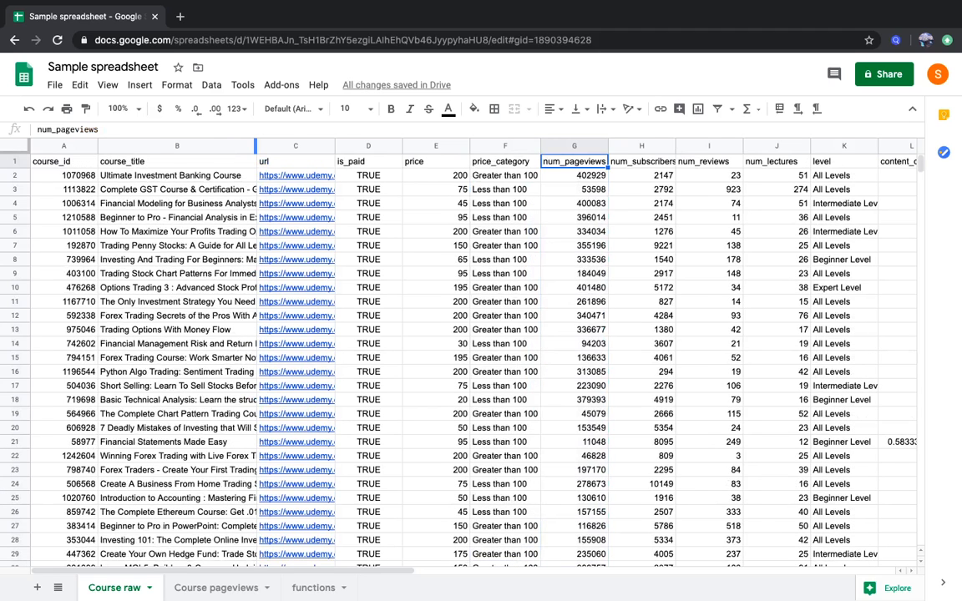
{"action": "key", "text": "Down"}
{"action": "key", "text": "Down"}
{"action": "key", "text": "ctrl+Down"}
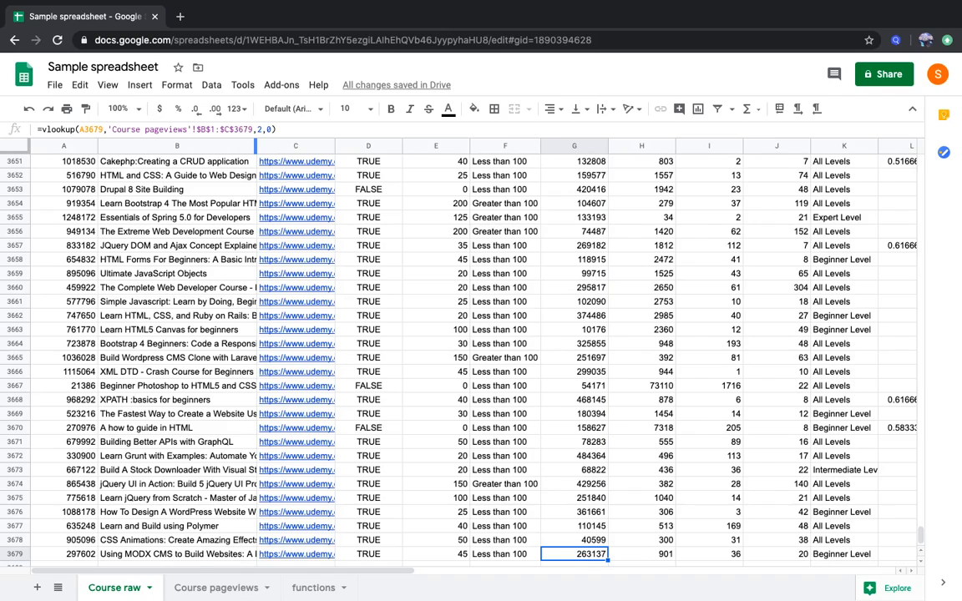
{"action": "key", "text": "ctrl+Up"}
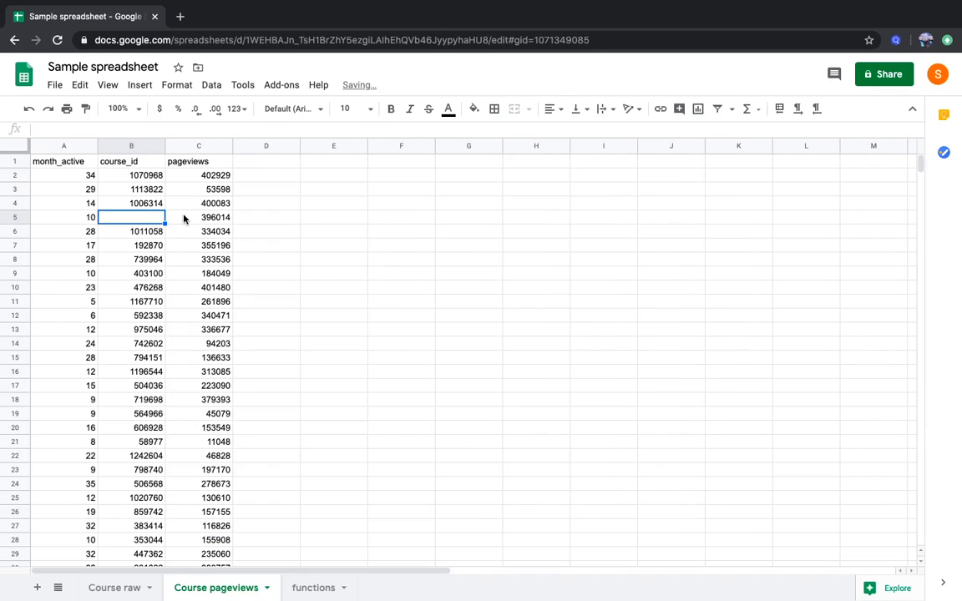
Step: Examine the lookup error in G5 of Course raw, comparing its course_id in A5 with row 5 of Course pageviews
{"action": "left_click", "coordinate": [122, 587]}
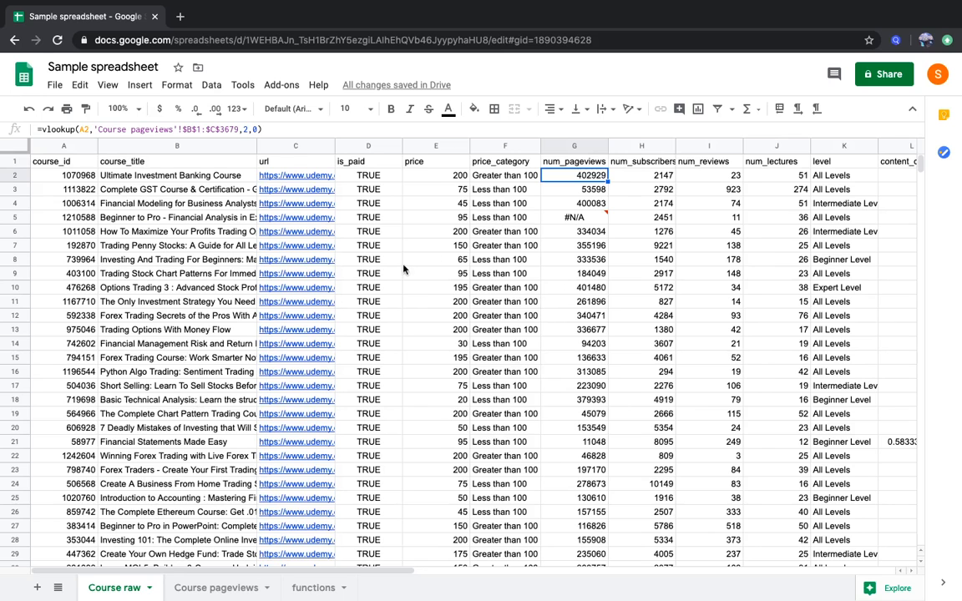
{"action": "left_click", "coordinate": [568, 219]}
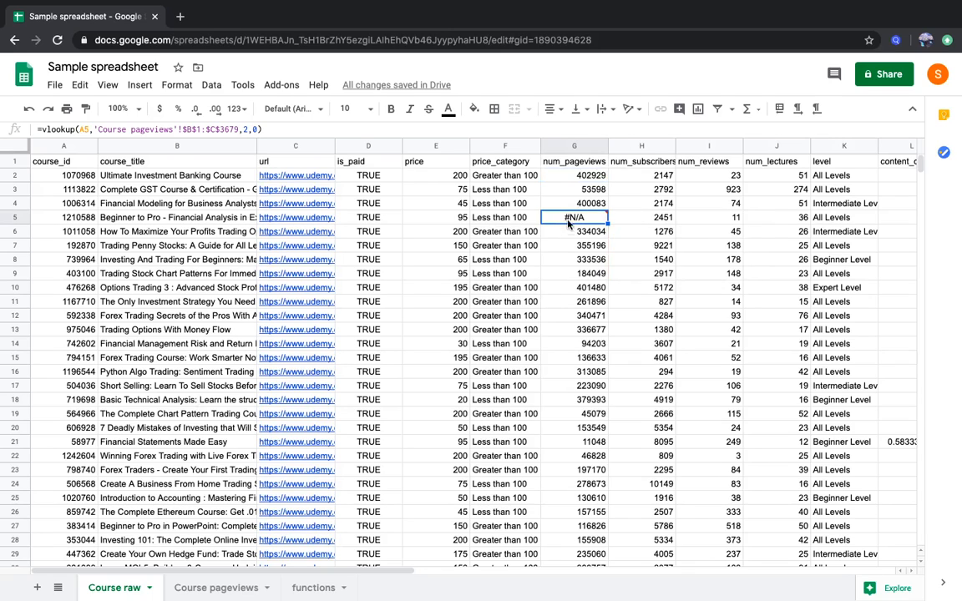
{"action": "mouse_move", "coordinate": [568, 223]}
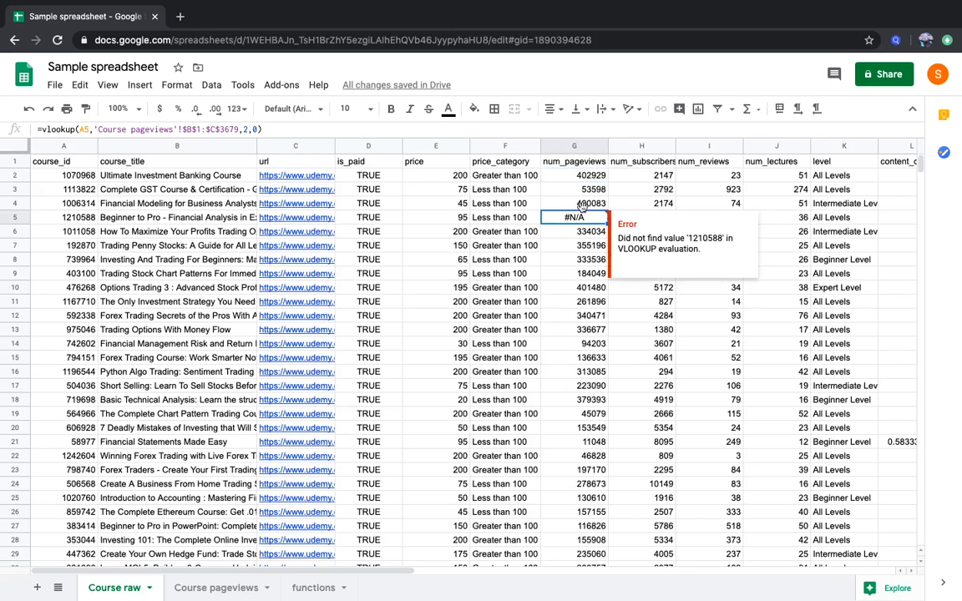
{"action": "left_click", "coordinate": [76, 220]}
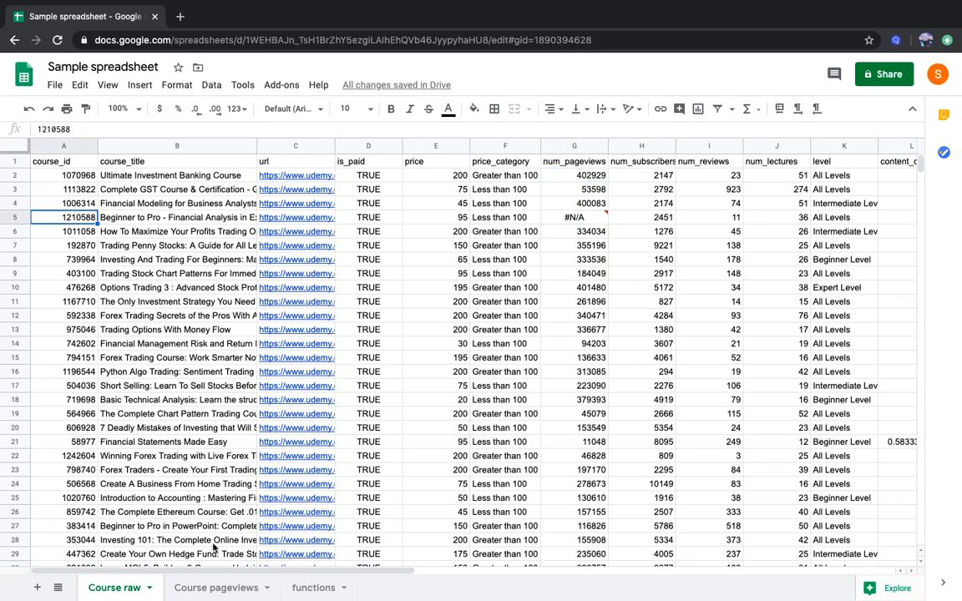
{"action": "left_click", "coordinate": [219, 588]}
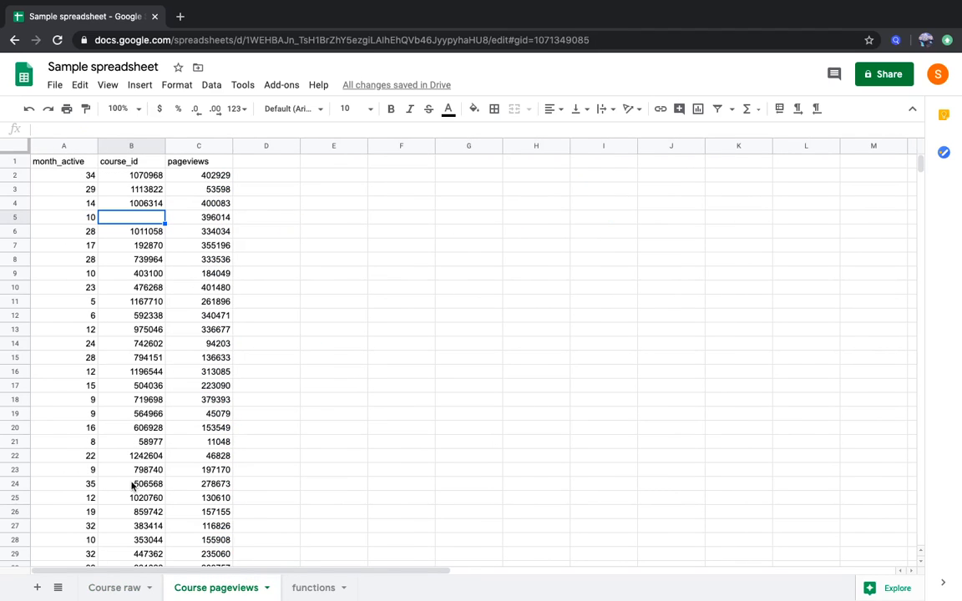
{"action": "left_click", "coordinate": [123, 588]}
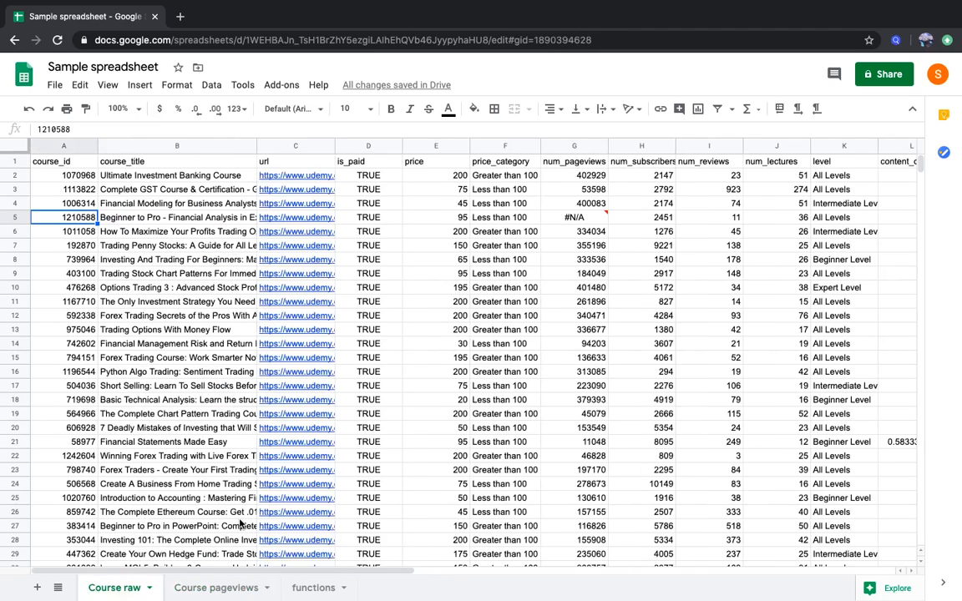
{"action": "left_click", "coordinate": [571, 217]}
Step: Wrap the G2 VLOOKUP formula in IFERROR with "Not found" as the fallback text
{"action": "left_click", "coordinate": [553, 179]}
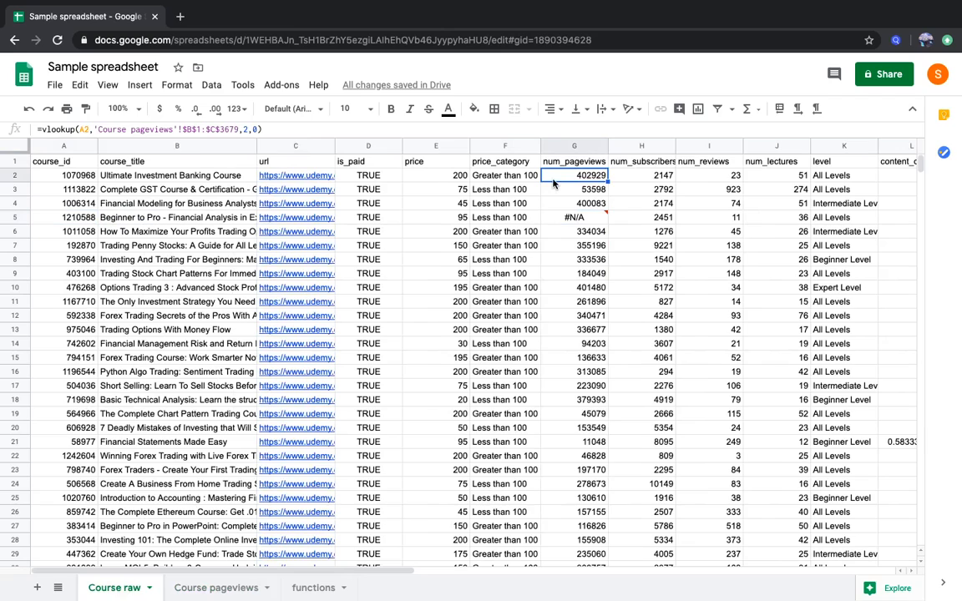
{"action": "left_click", "coordinate": [42, 130]}
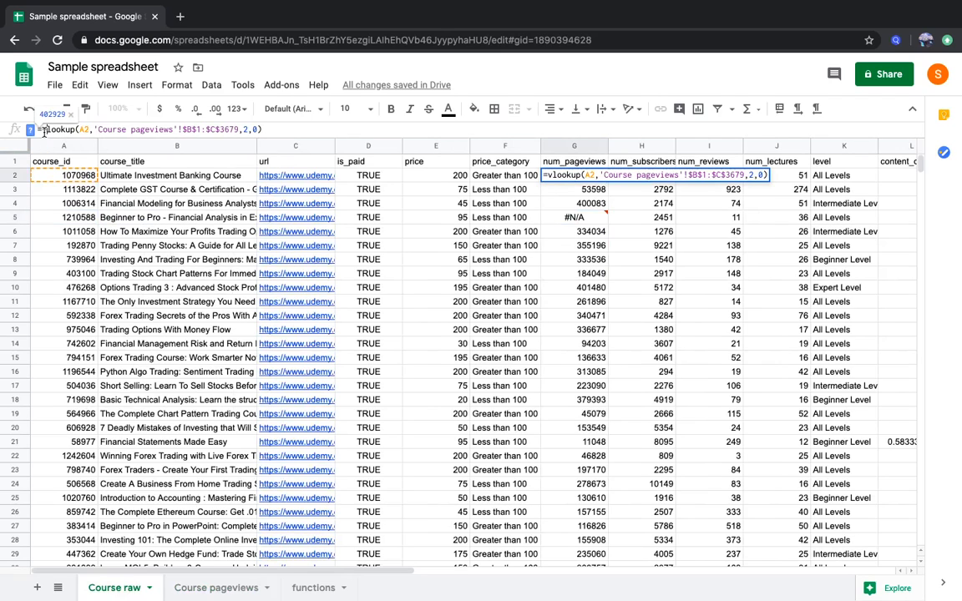
{"action": "type", "text": "iferror("}
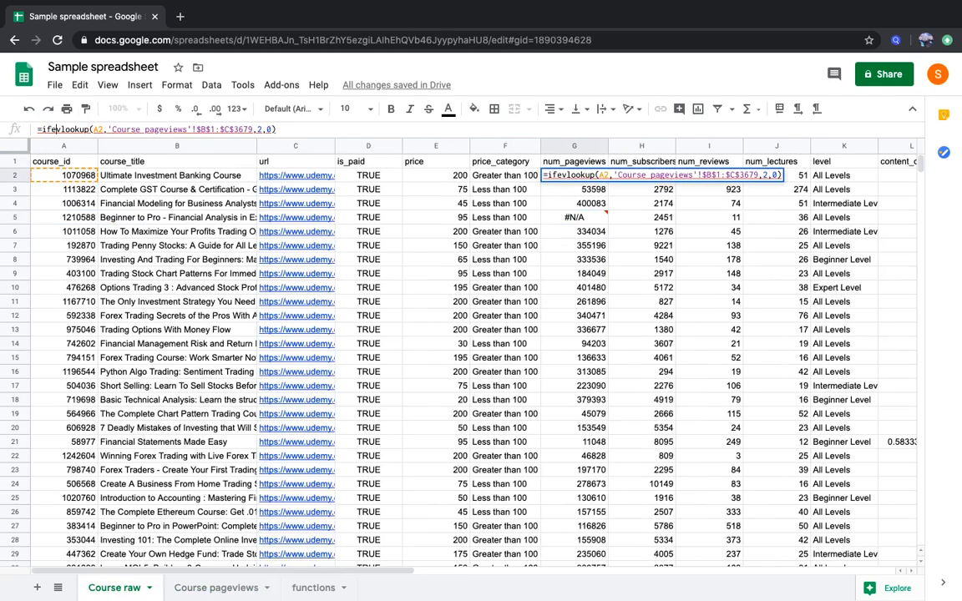
{"action": "left_click", "coordinate": [326, 129]}
{"action": "type", "text": ",\"N"}
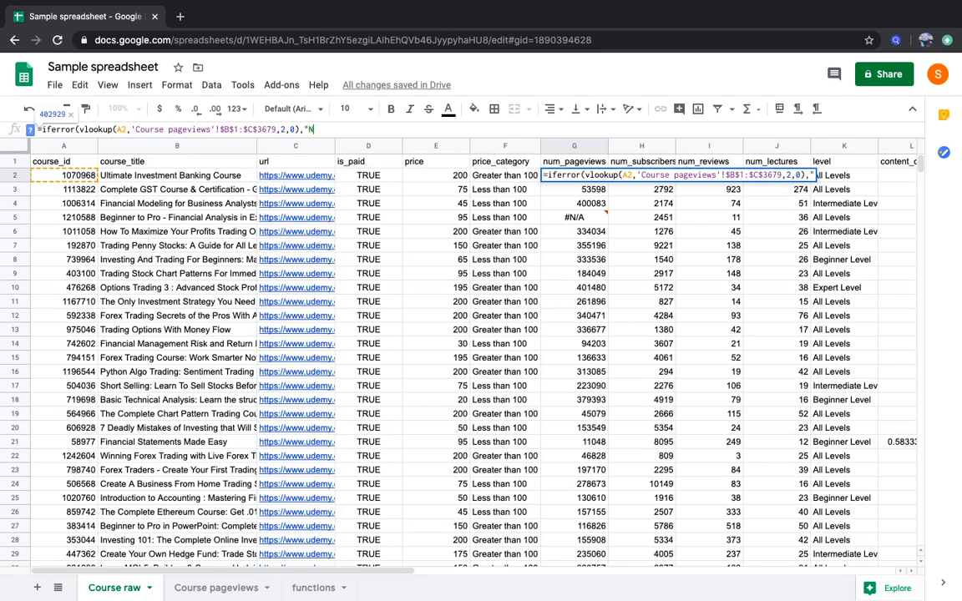
{"action": "type", "text": "ot found\""}
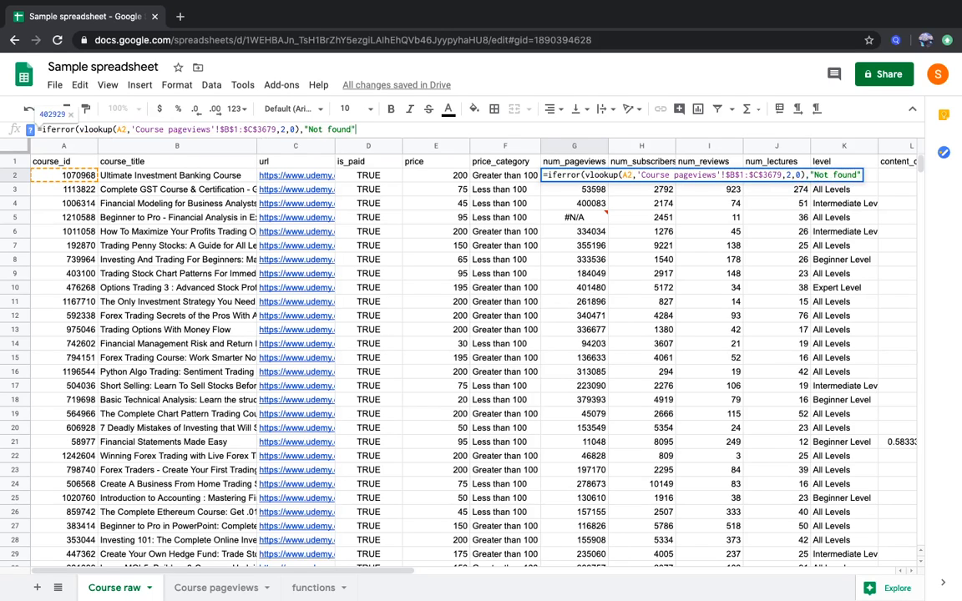
{"action": "type", "text": ")"}
{"action": "key", "text": "Return"}
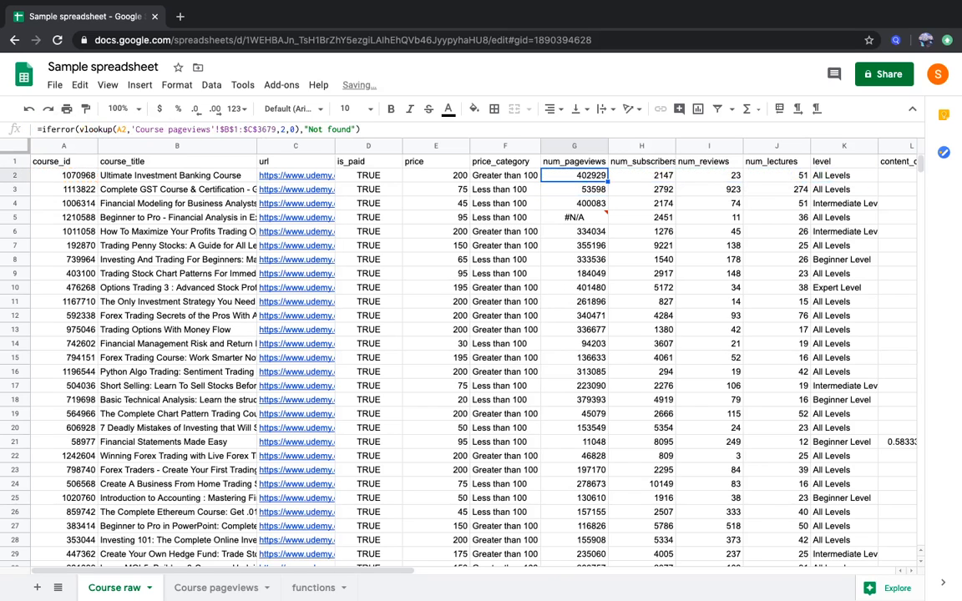
Step: Copy the IFERROR formula from G2 down the whole num_pageviews column and check the result in G5
{"action": "key", "text": "ctrl+shift+Down"}
{"action": "key", "text": "ctrl+v"}
{"action": "key", "text": "ctrl+Up"}
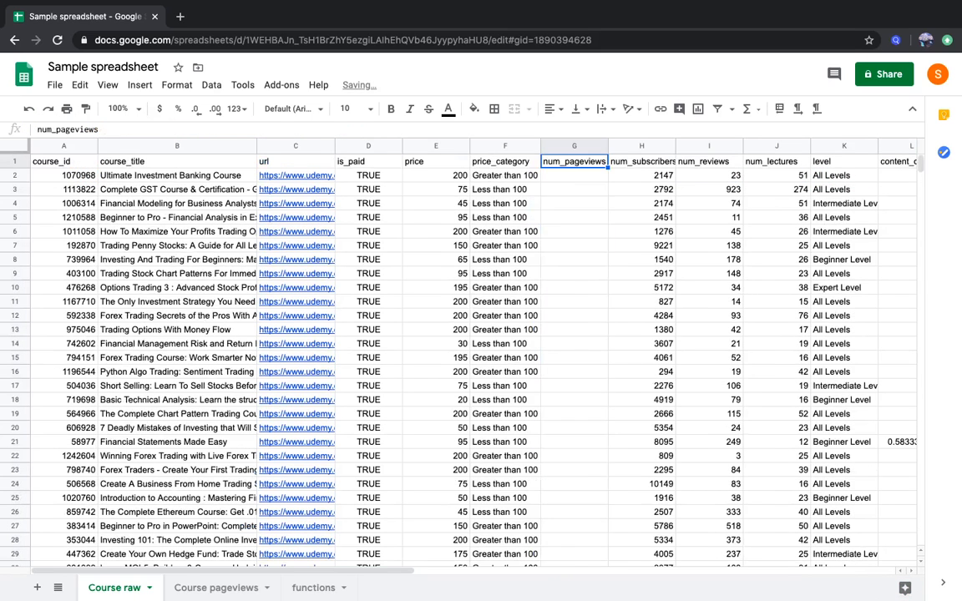
{"action": "key", "text": "Down"}
{"action": "key", "text": "Down"}
{"action": "key", "text": "Down"}
{"action": "key", "text": "Down"}
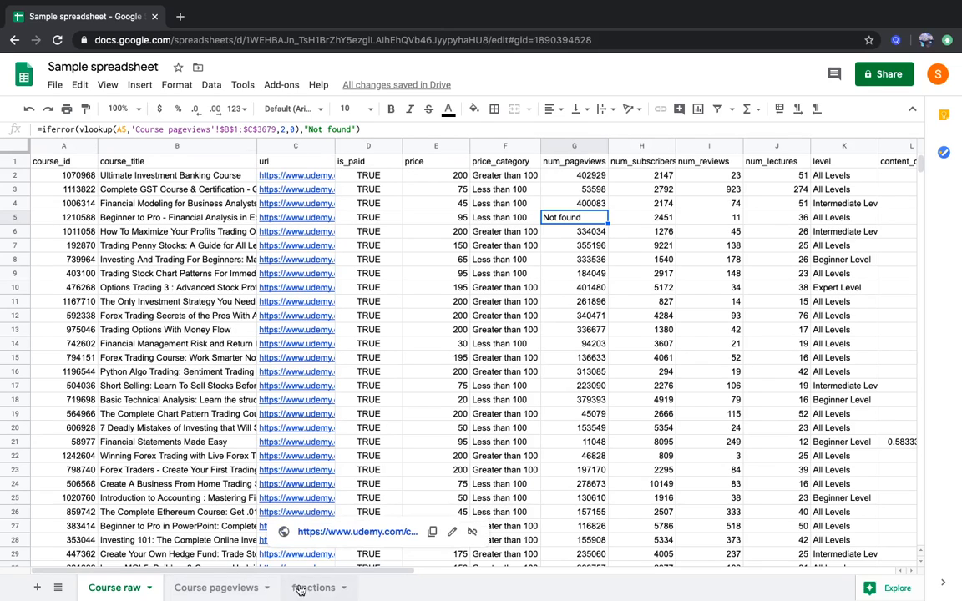
Step: Review the Index/match entry on the functions sheet and the course_id column in Course pageviews, and return to Course raw
{"action": "left_click", "coordinate": [241, 587]}
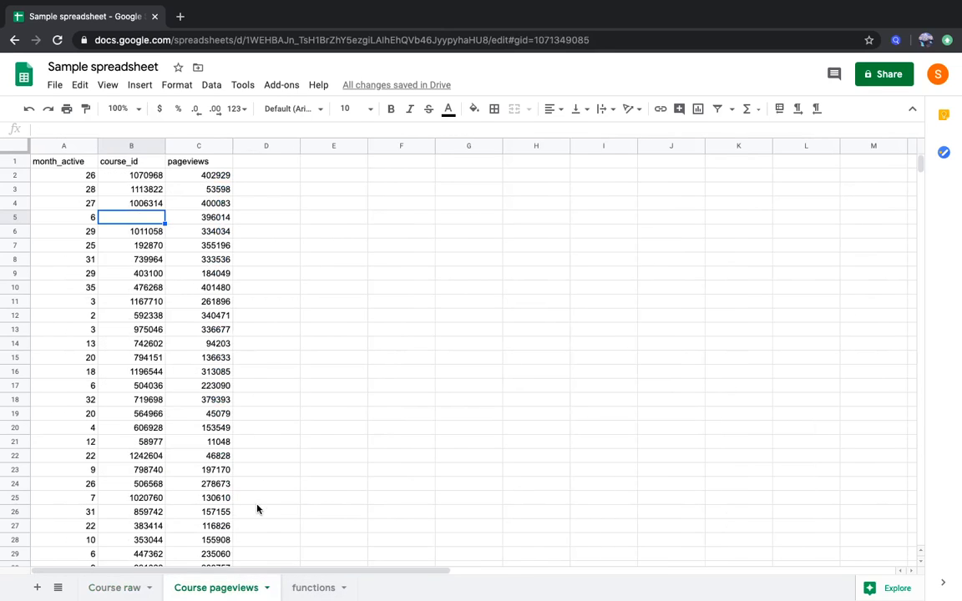
{"action": "left_click", "coordinate": [309, 587]}
{"action": "left_click", "coordinate": [216, 248]}
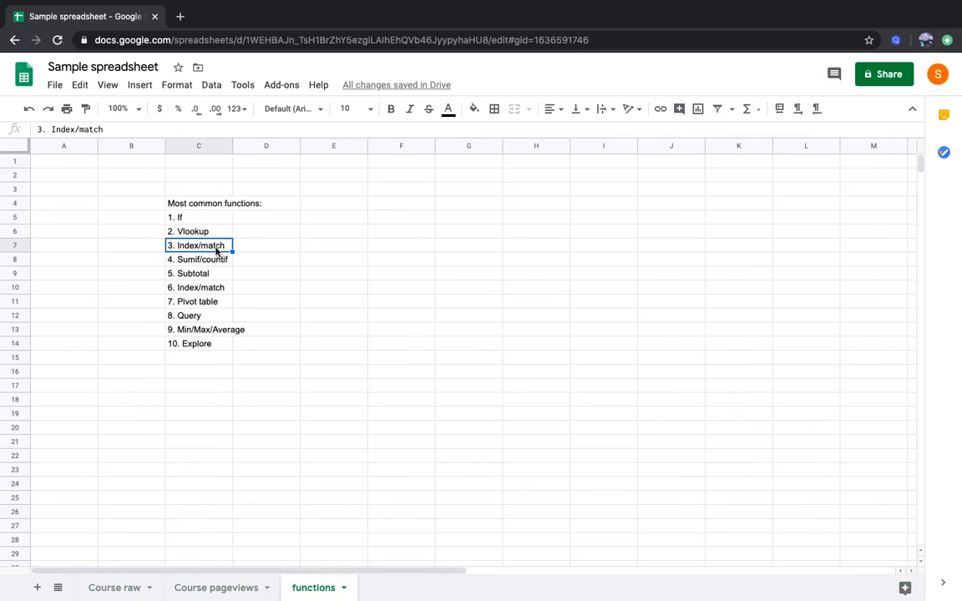
{"action": "left_click", "coordinate": [212, 586]}
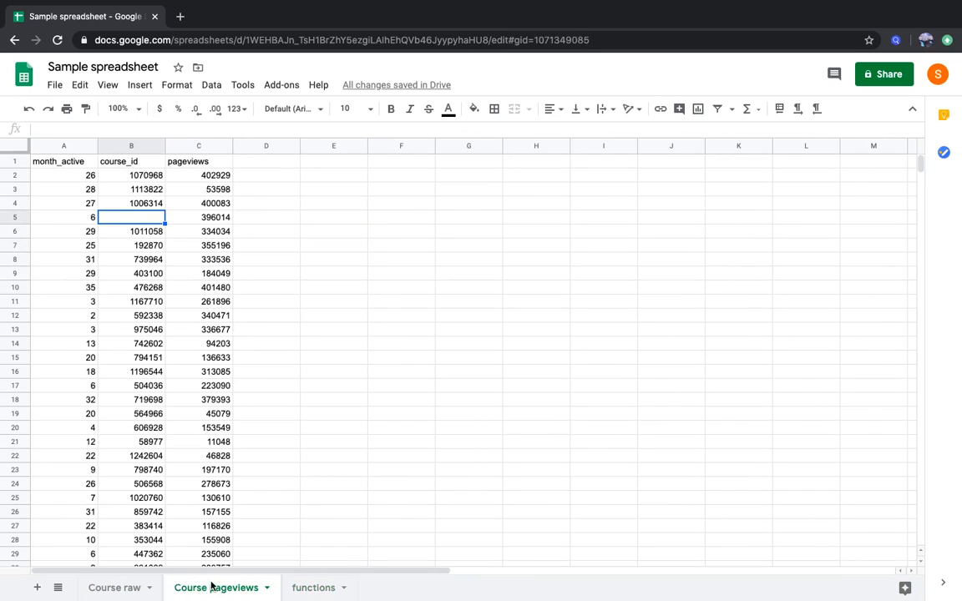
{"action": "left_click", "coordinate": [143, 177]}
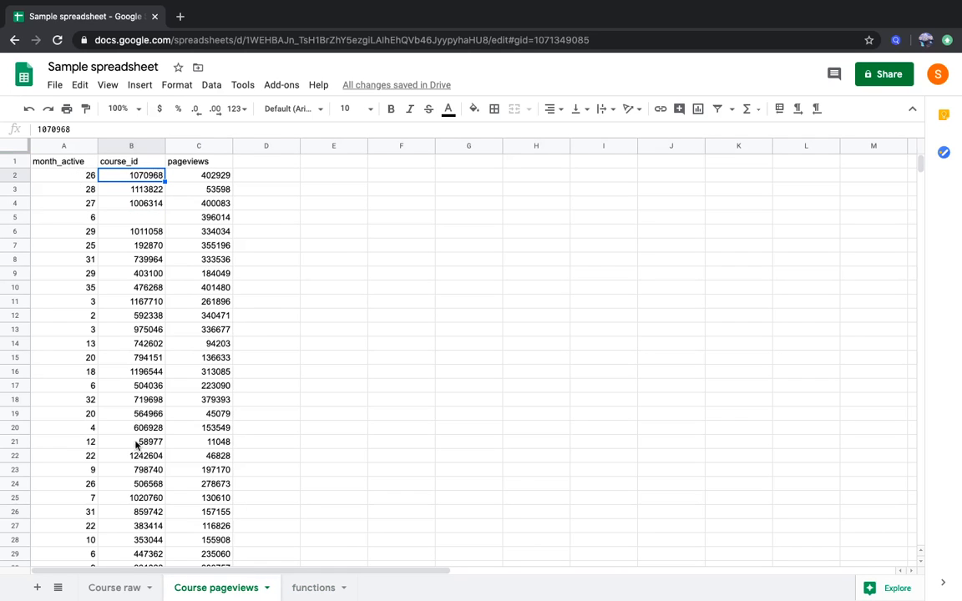
{"action": "left_click", "coordinate": [125, 587]}
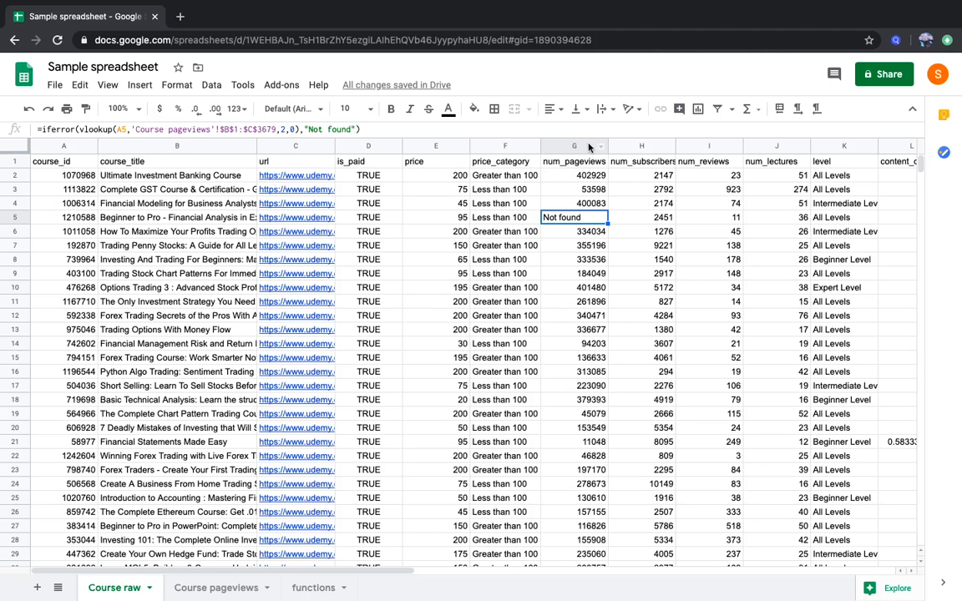
Step: Insert a column before num_subscribers in Course raw and enter num_pageviews as its header
{"action": "left_click", "coordinate": [638, 146]}
{"action": "right_click", "coordinate": [634, 146]}
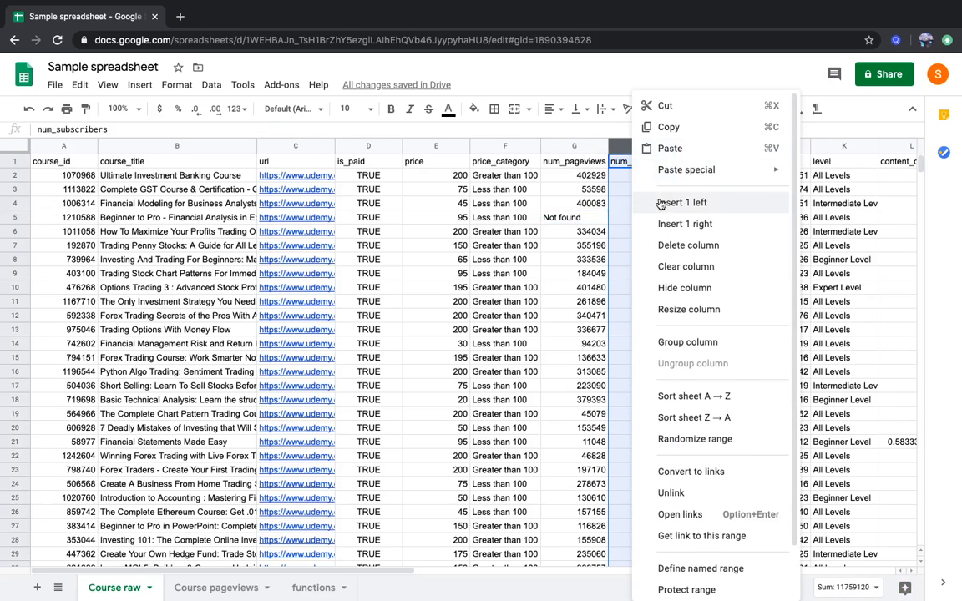
{"action": "left_click", "coordinate": [661, 204]}
{"action": "left_click", "coordinate": [632, 162]}
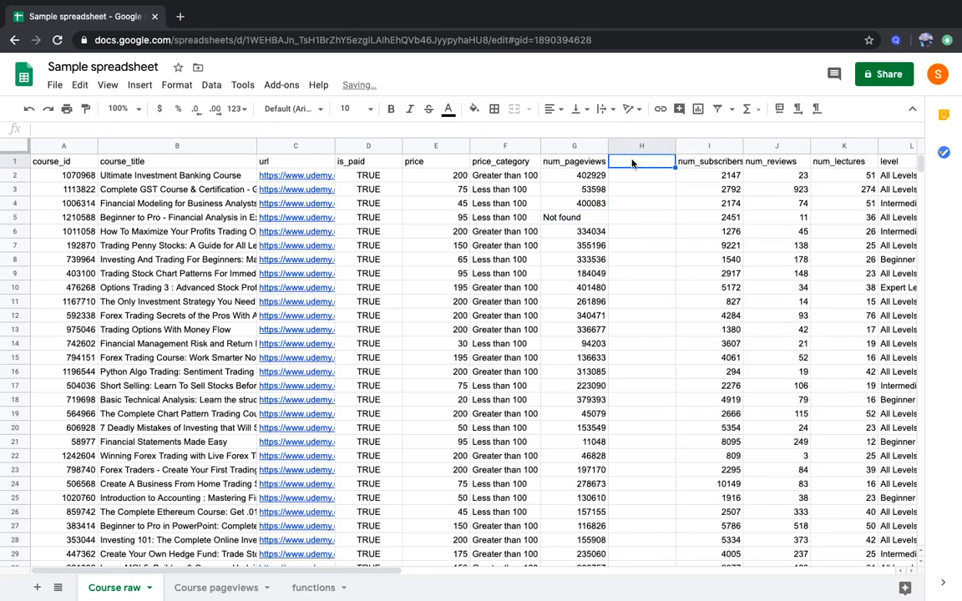
{"action": "type", "text": "num"}
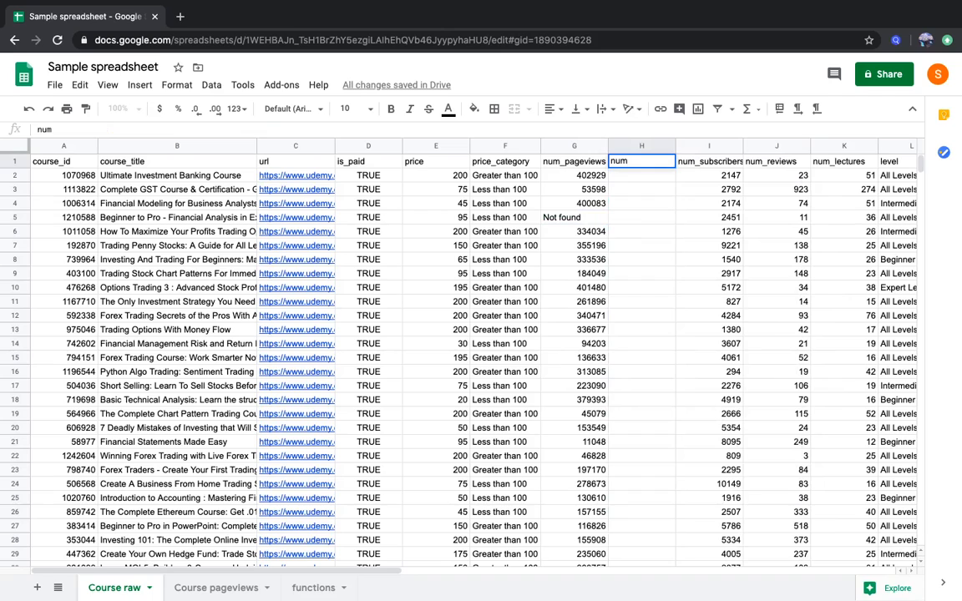
{"action": "type", "text": "_pageviews"}
{"action": "key", "text": "Return"}
Step: Begin an INDEX formula in H2 with the absolute range 'Course pageviews'!$A$1:$C$3679 as its reference
{"action": "type", "text": "="}
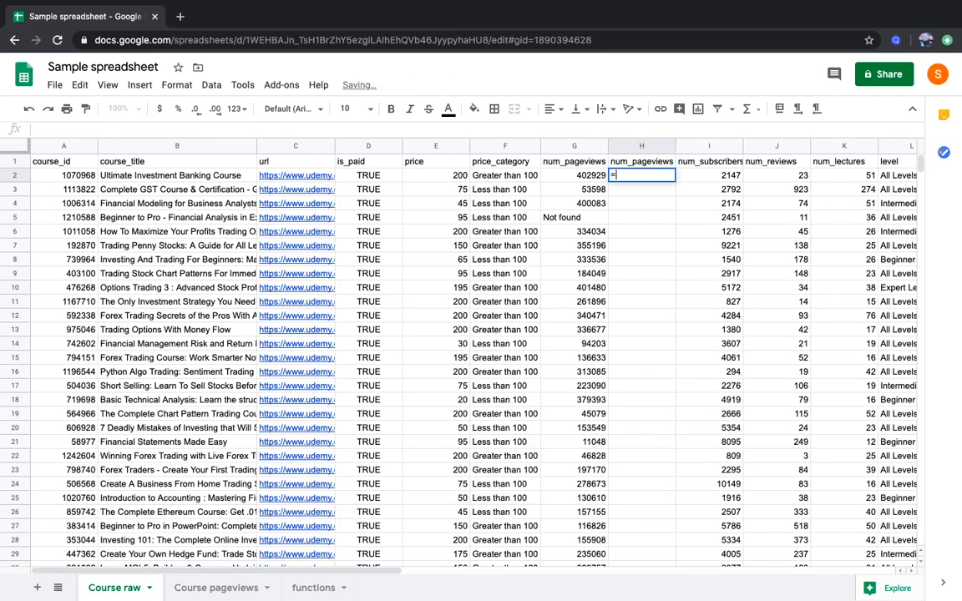
{"action": "type", "text": "index"}
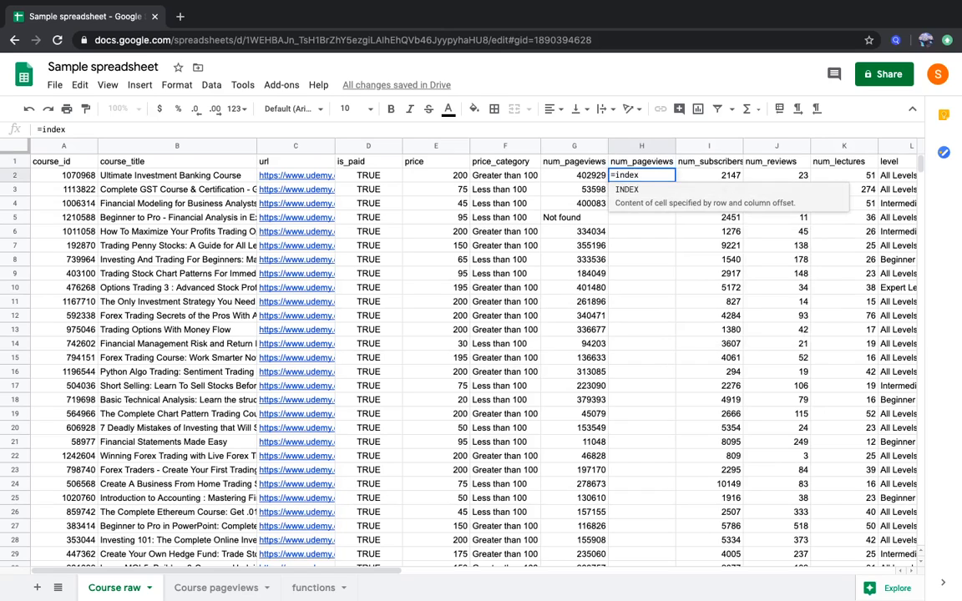
{"action": "type", "text": "("}
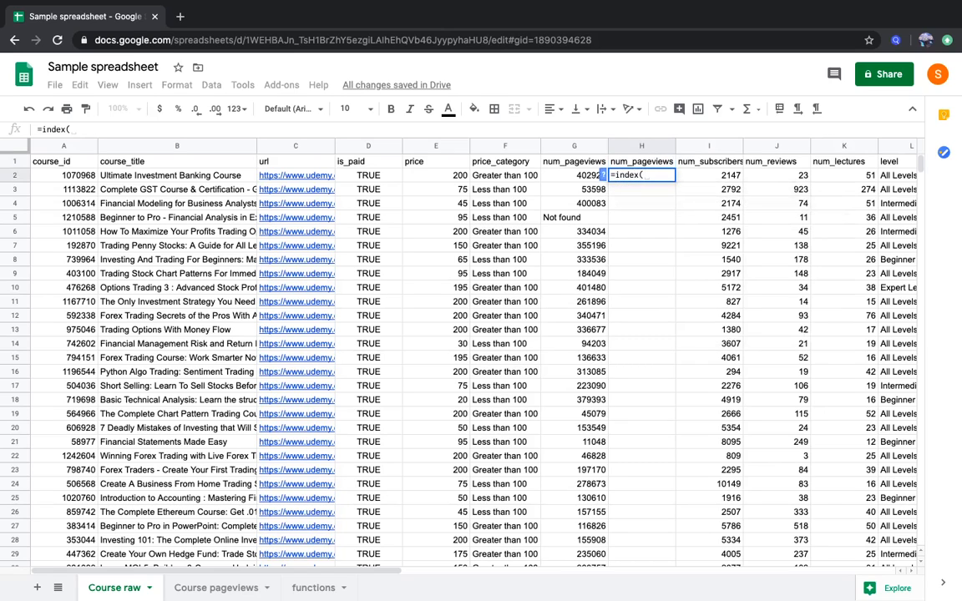
{"action": "left_click", "coordinate": [219, 586]}
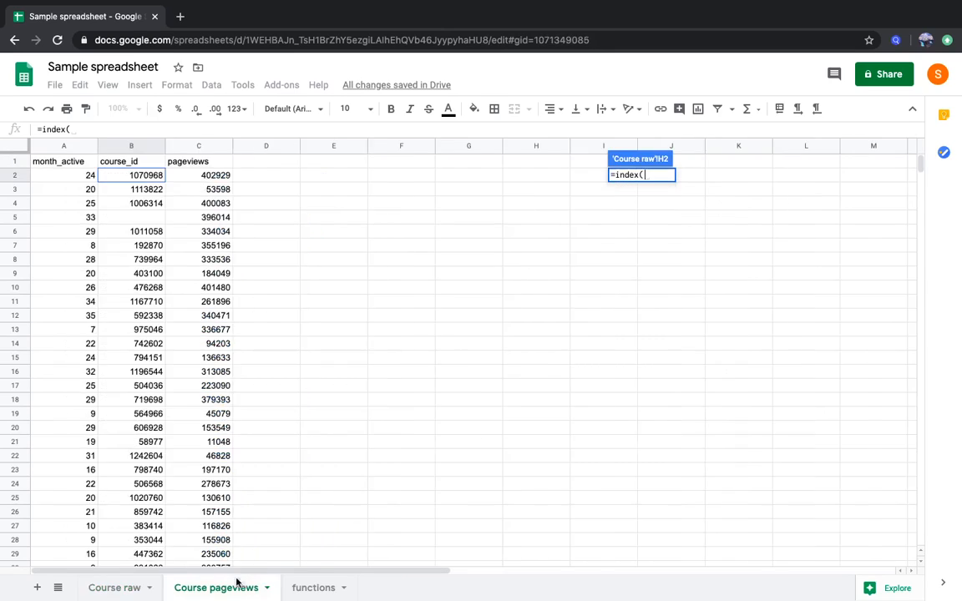
{"action": "left_click_drag", "start_coordinate": [74, 161], "coordinate": [213, 161]}
{"action": "key", "text": "ctrl+shift+Down"}
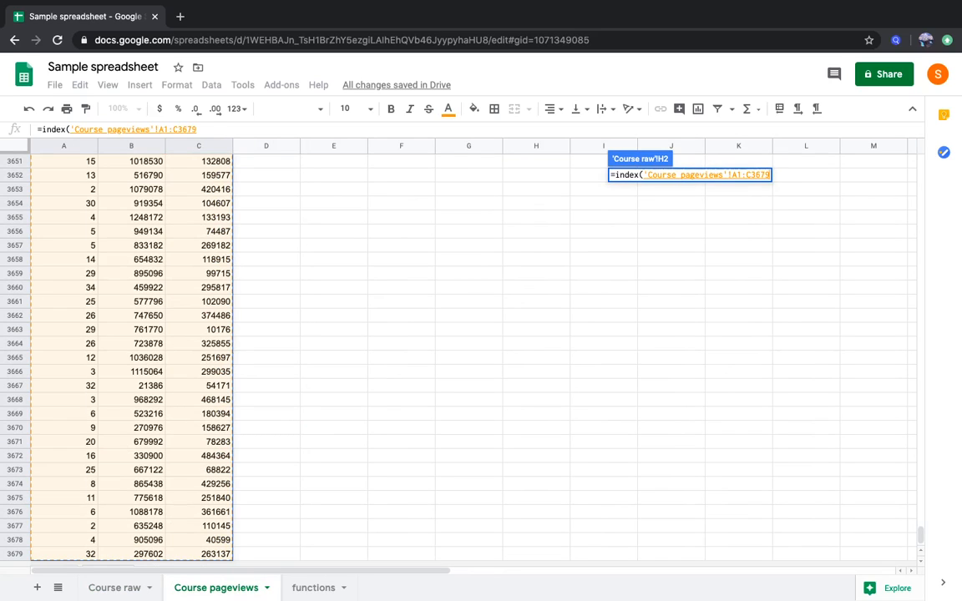
{"action": "key", "text": "F4"}
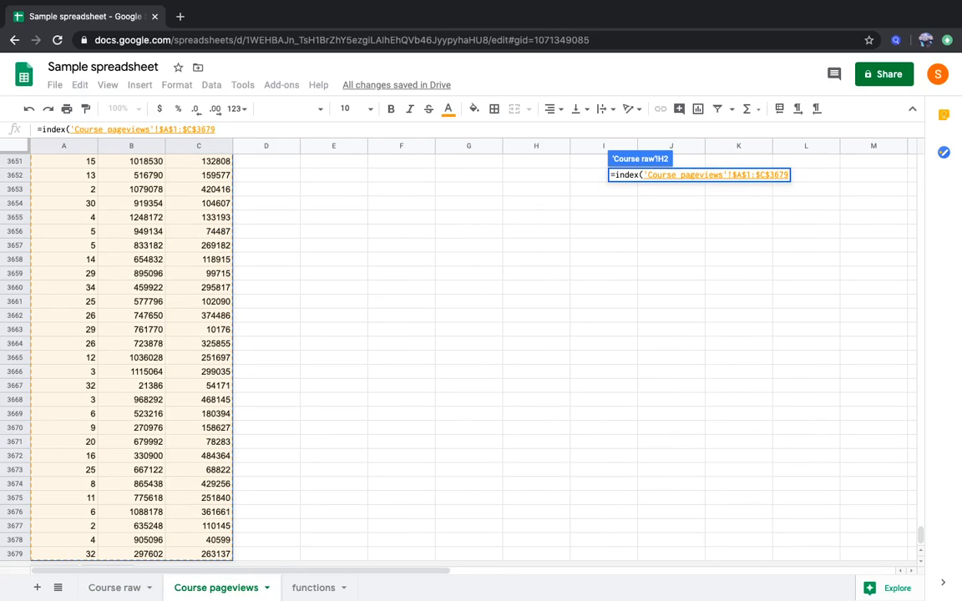
{"action": "type", "text": ","}
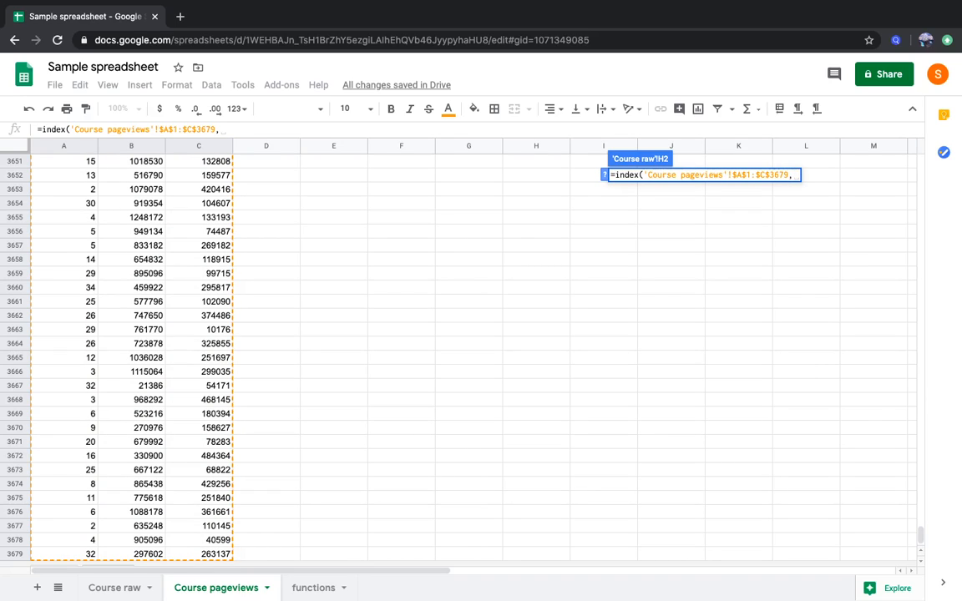
Step: Nest a MATCH function as the INDEX row argument, using A2 of Course raw as the search key
{"action": "type", "text": "matc"}
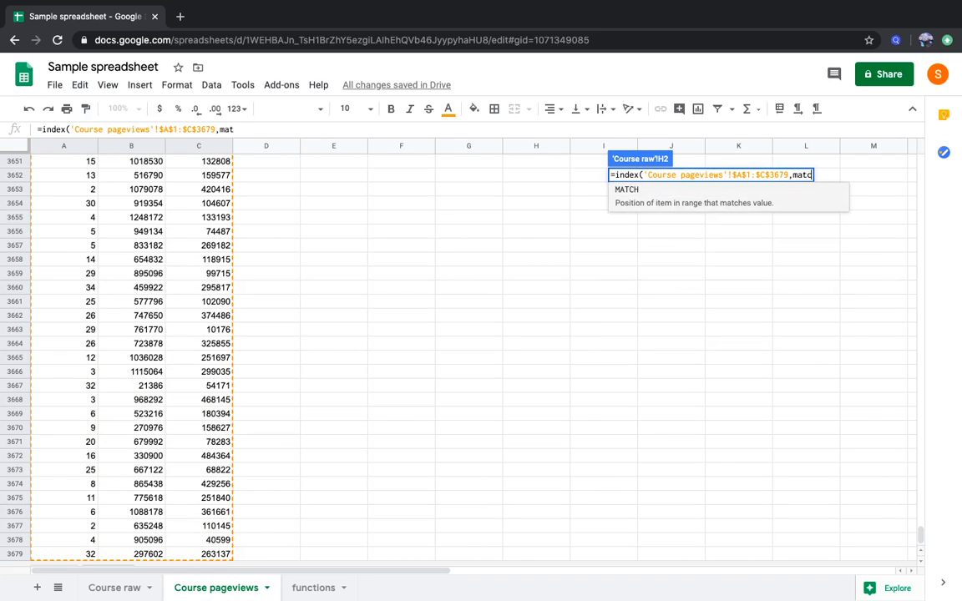
{"action": "type", "text": "h("}
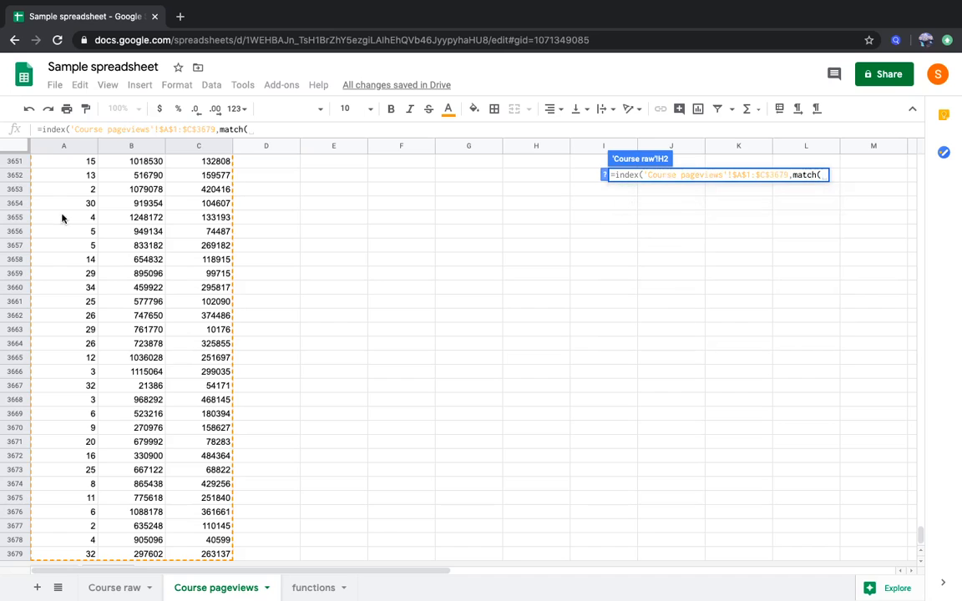
{"action": "left_click", "coordinate": [117, 593]}
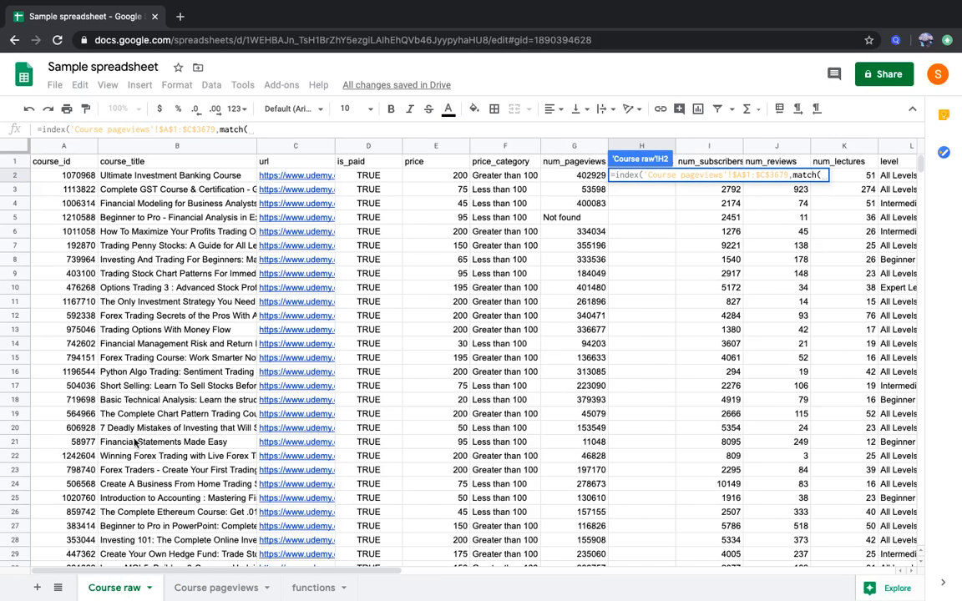
{"action": "left_click", "coordinate": [81, 177]}
{"action": "type", "text": ","}
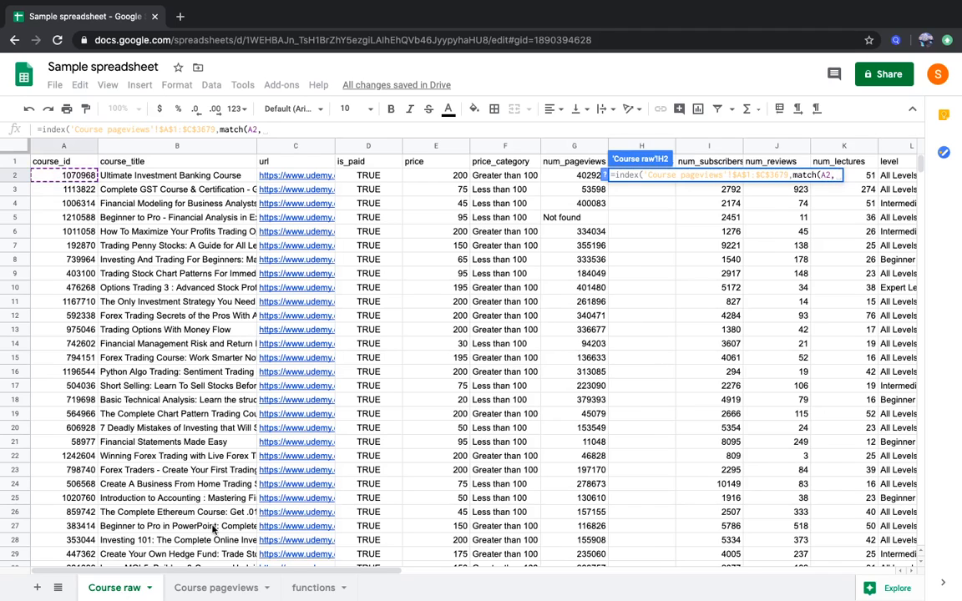
Step: Set the MATCH lookup range to the absolute course_id column 'Course pageviews'!$B$1:$B$3679
{"action": "left_click", "coordinate": [215, 588]}
{"action": "left_click", "coordinate": [117, 176]}
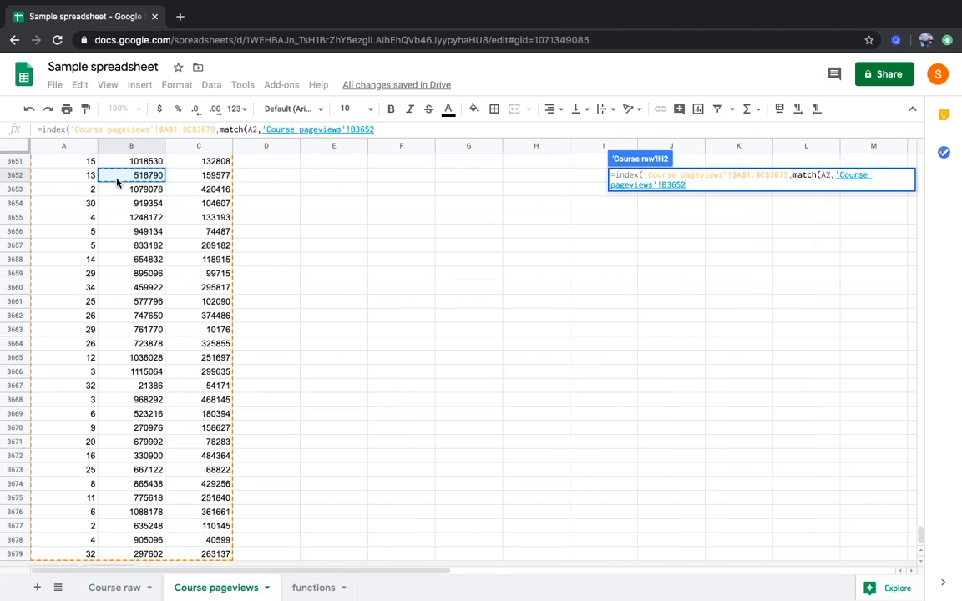
{"action": "key", "text": "ctrl+Up"}
{"action": "key", "text": "ctrl+Up"}
{"action": "key", "text": "ctrl+Up"}
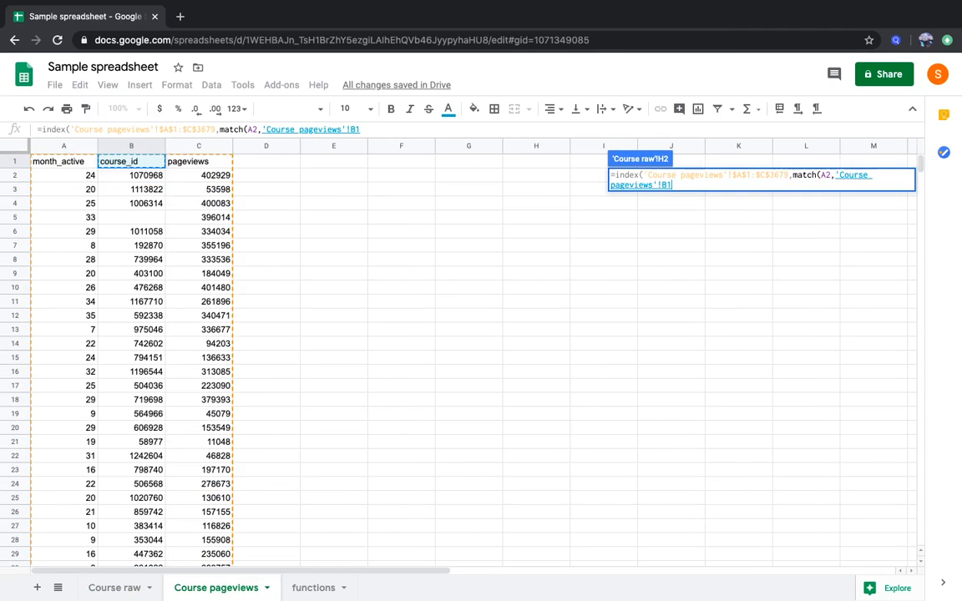
{"action": "key", "text": "ctrl+shift+Down"}
{"action": "key", "text": "ctrl+shift+Up"}
{"action": "key", "text": "ctrl+shift+Down"}
{"action": "key", "text": "ctrl+shift+Down"}
{"action": "key", "text": "ctrl+shift+Down"}
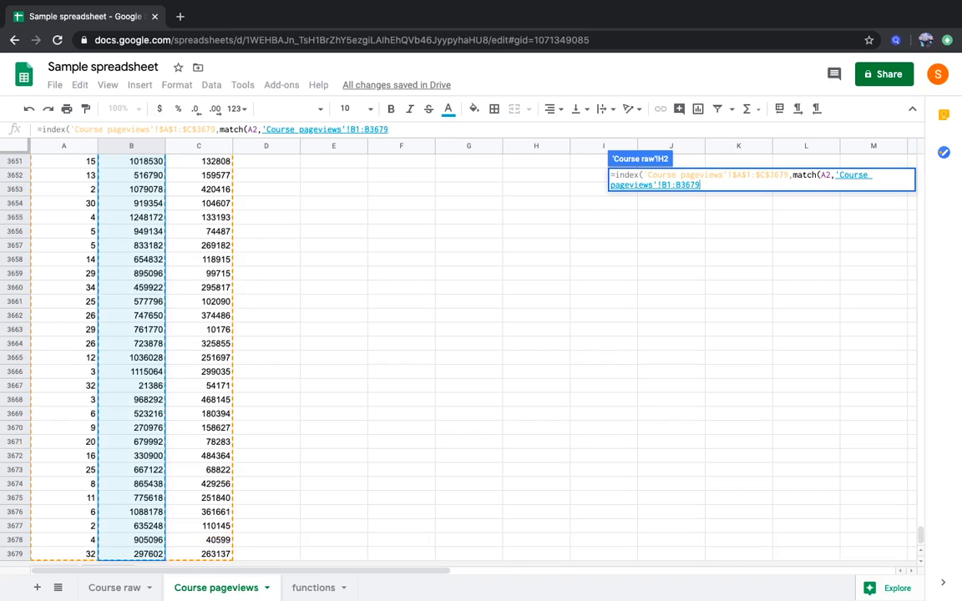
{"action": "key", "text": "F4"}
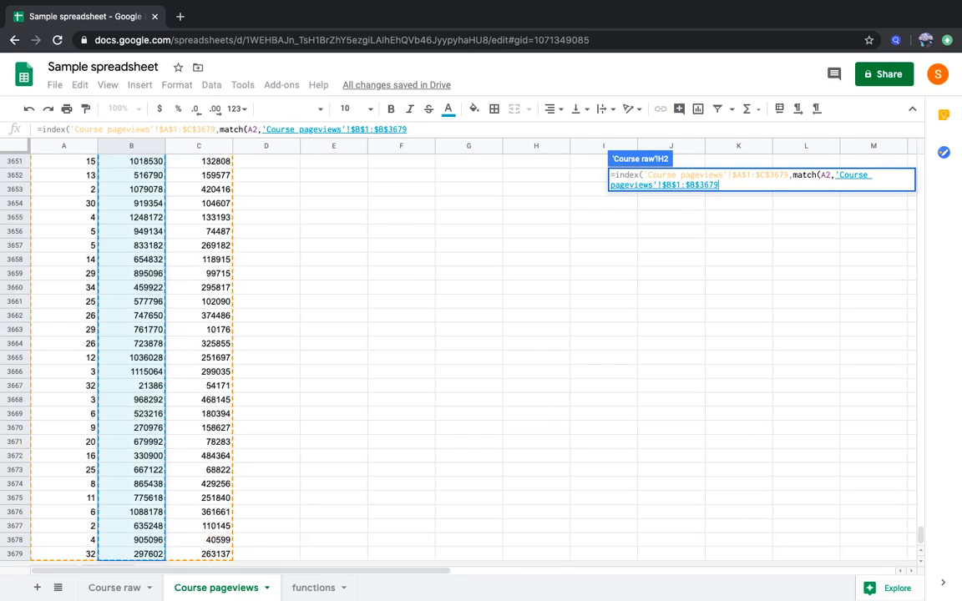
Step: Complete the H2 formula with match type 0 for MATCH and column 3 for INDEX
{"action": "type", "text": ",0)"}
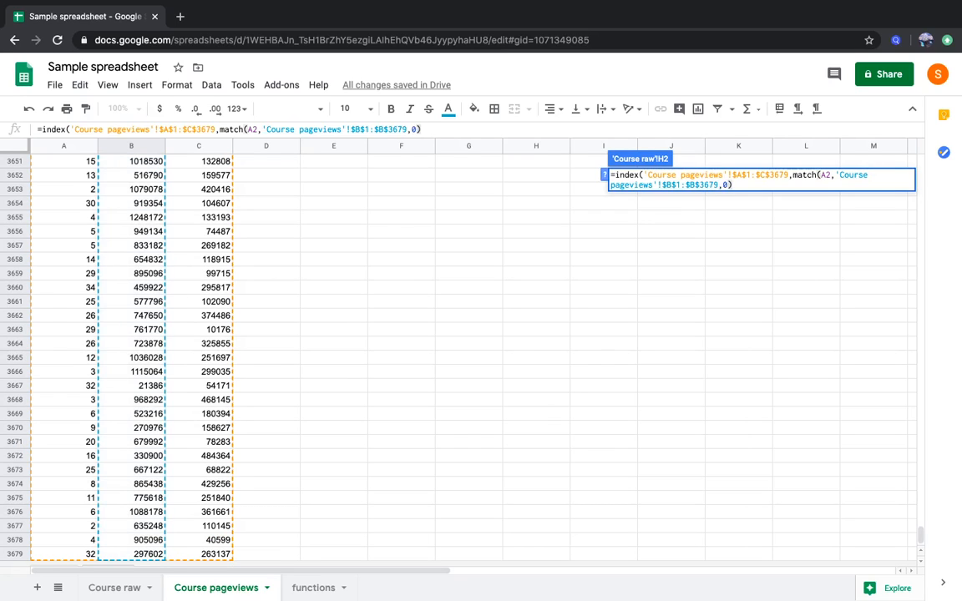
{"action": "type", "text": ","}
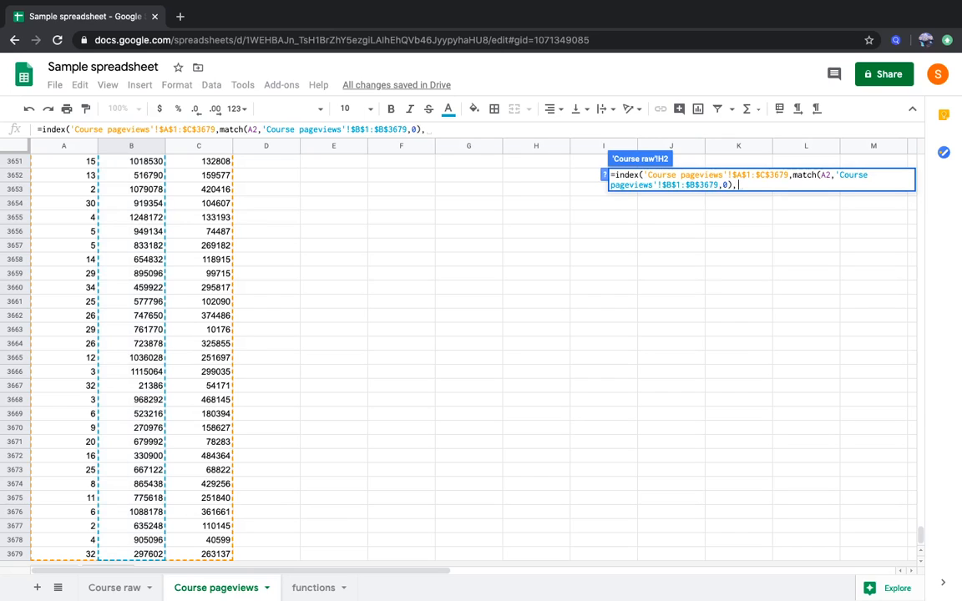
{"action": "type", "text": "3)"}
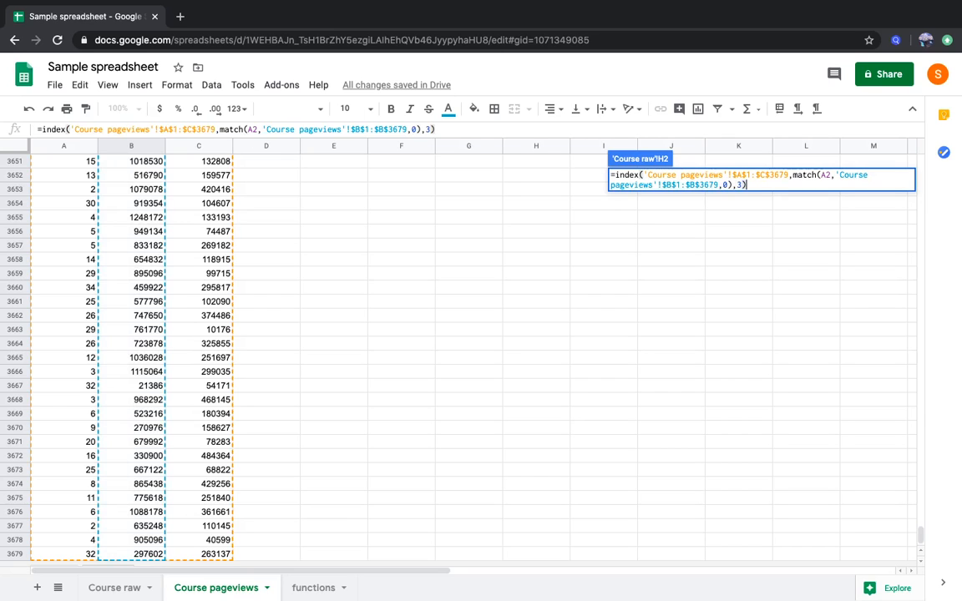
{"action": "key", "text": "Return"}
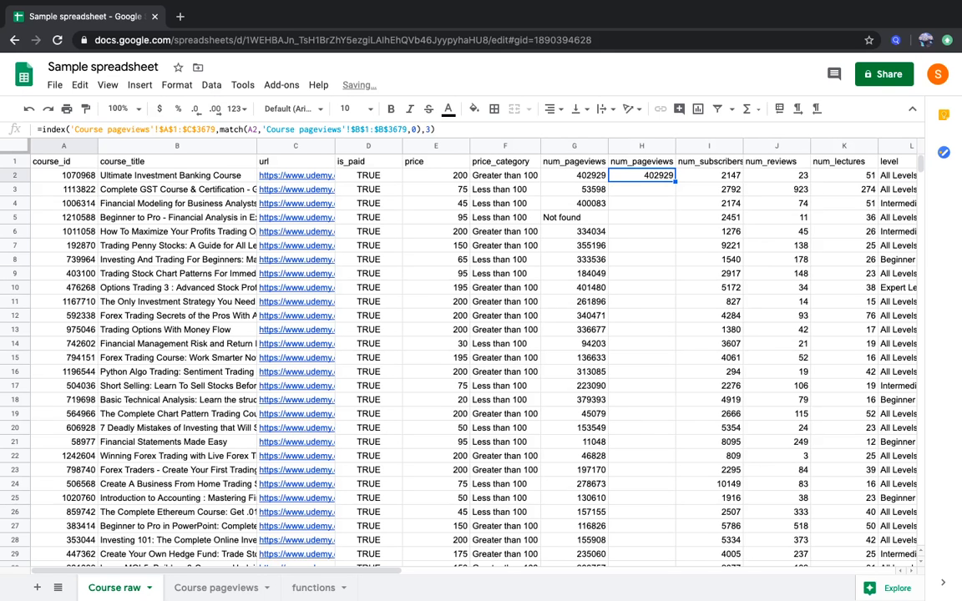
{"action": "key", "text": "Up"}
{"action": "key", "text": "Down"}
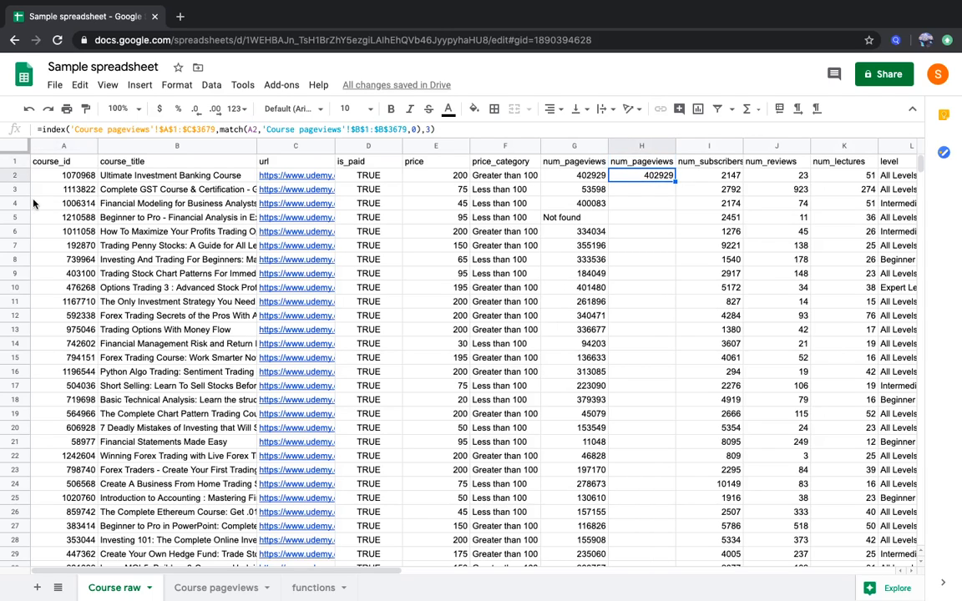
Step: Copy the MATCH part of the H2 formula and replace it with row number 1
{"action": "left_click", "coordinate": [71, 129]}
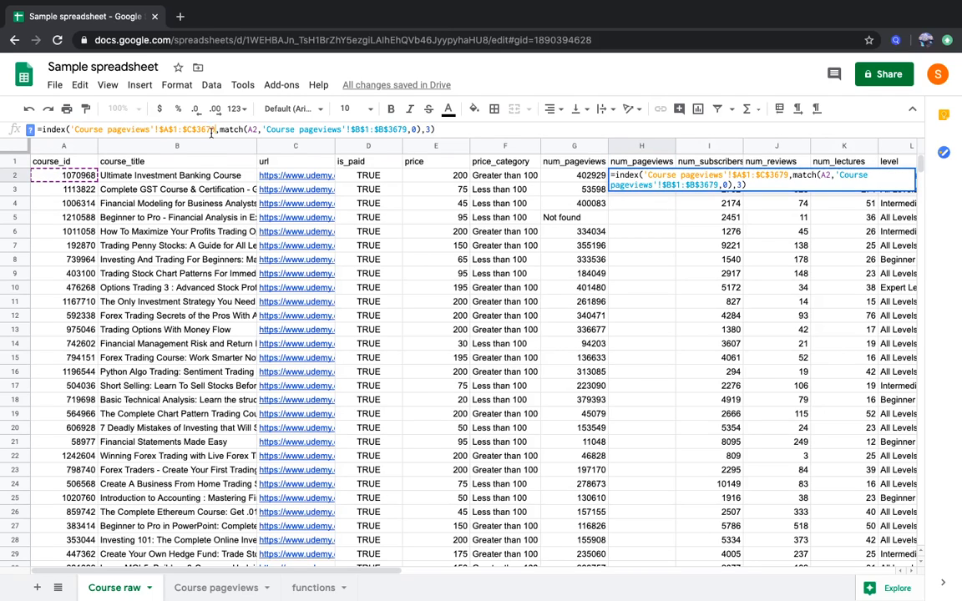
{"action": "left_click_drag", "start_coordinate": [215, 129], "coordinate": [71, 130]}
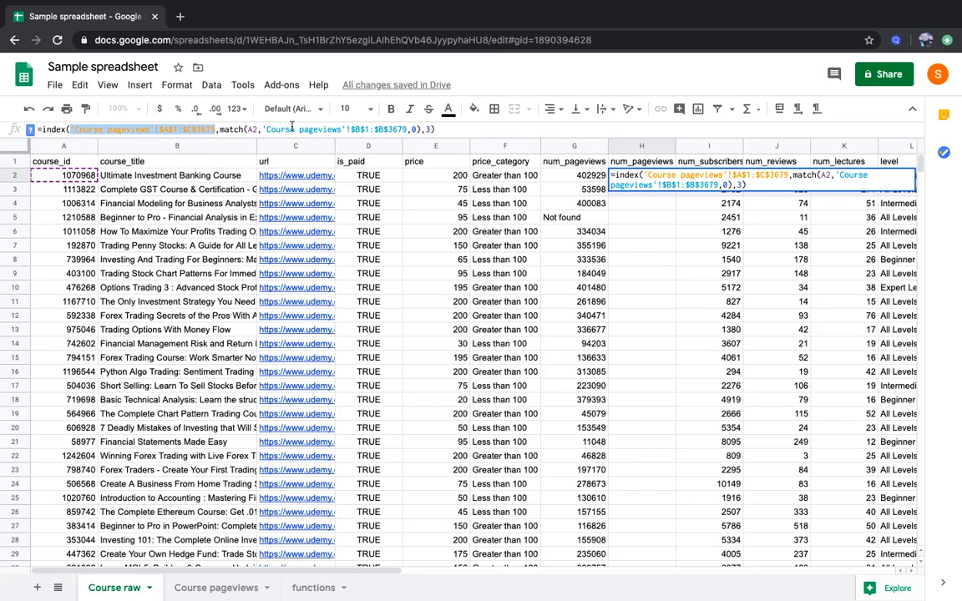
{"action": "left_click_drag", "start_coordinate": [420, 129], "coordinate": [220, 129]}
{"action": "key", "text": "ctrl+c"}
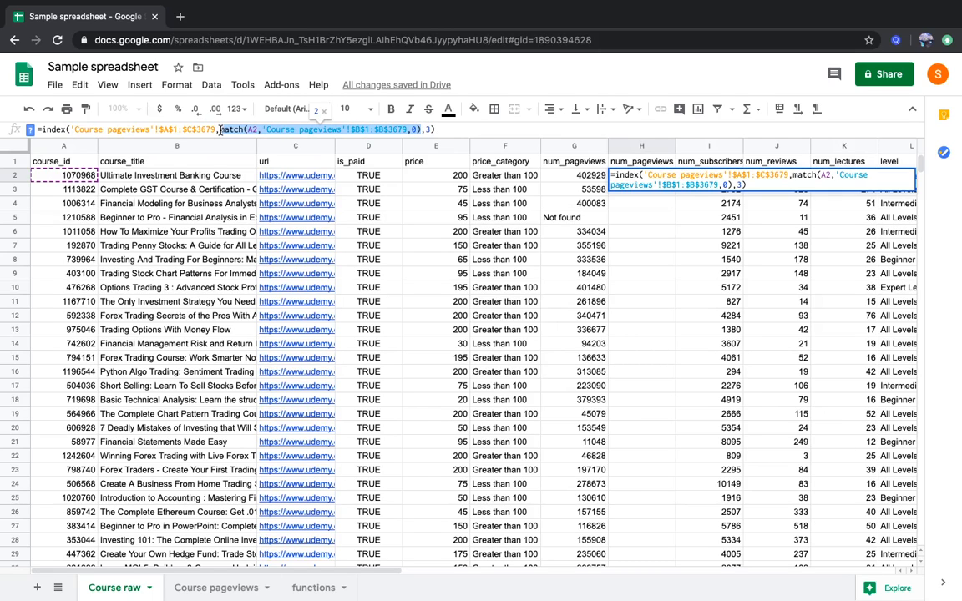
{"action": "type", "text": "1"}
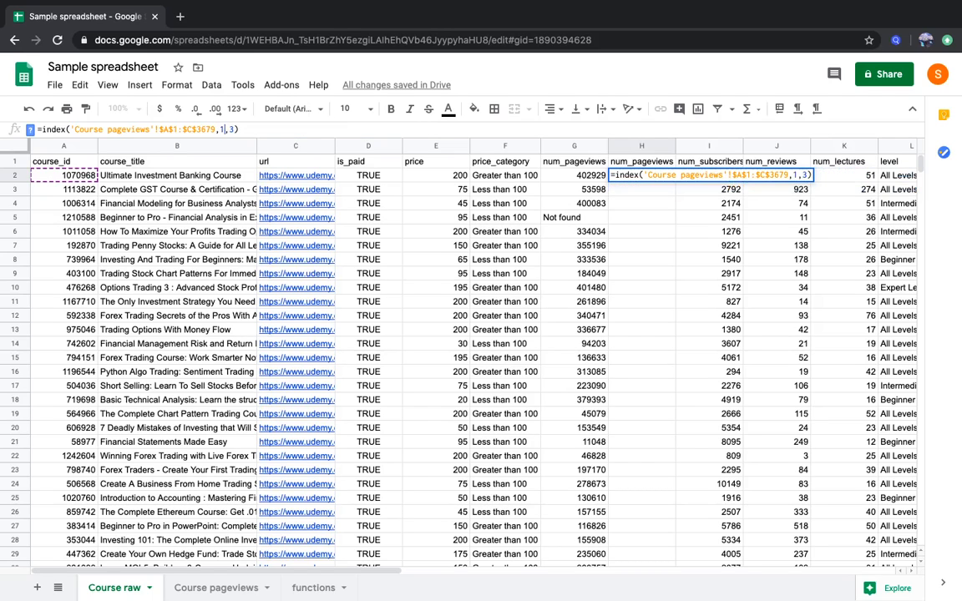
{"action": "key", "text": "Return"}
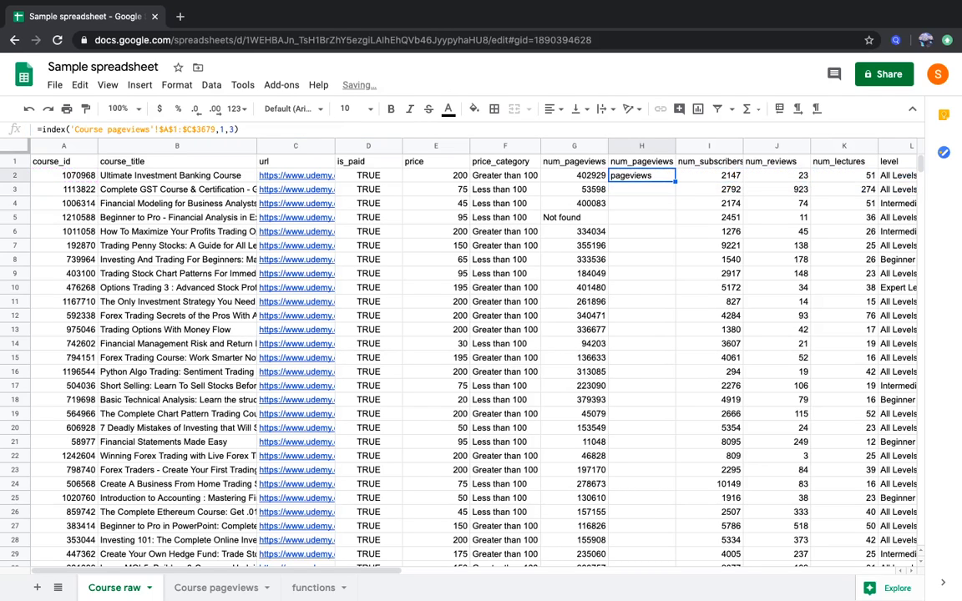
Step: Change the row argument of the INDEX formula in H2 to 2
{"action": "left_click", "coordinate": [219, 129]}
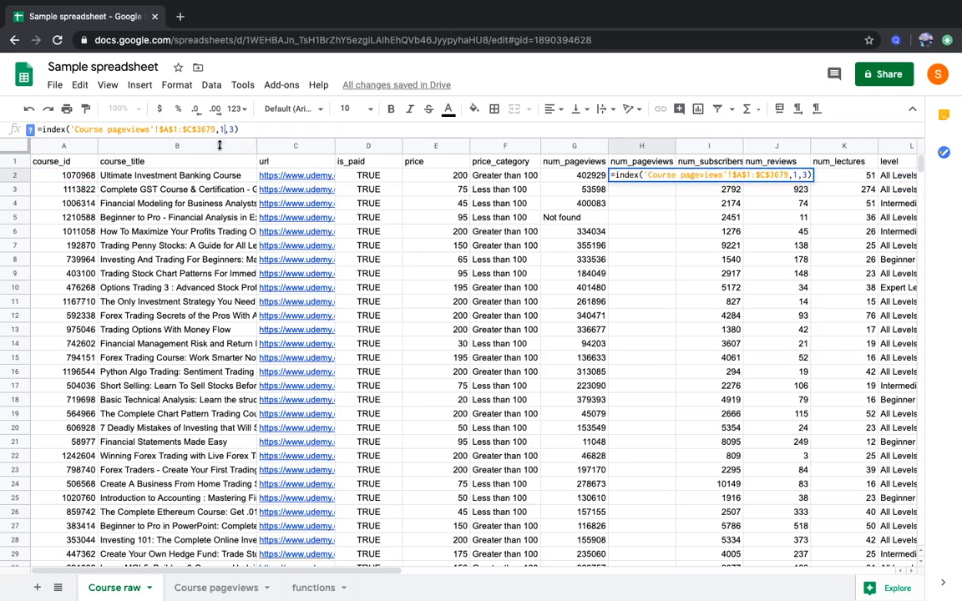
{"action": "type", "text": "2"}
{"action": "key", "text": "Return"}
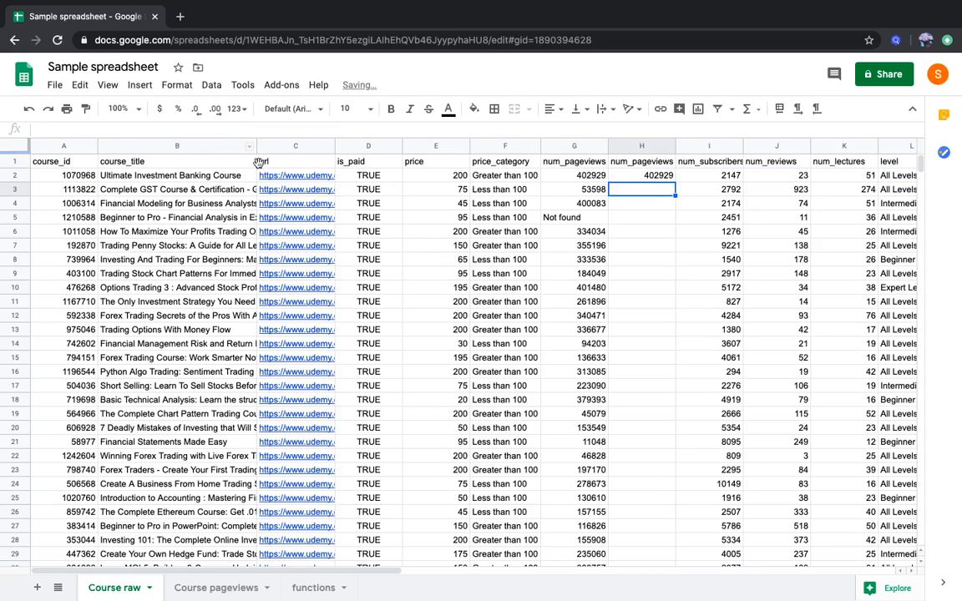
{"action": "key", "text": "Up"}
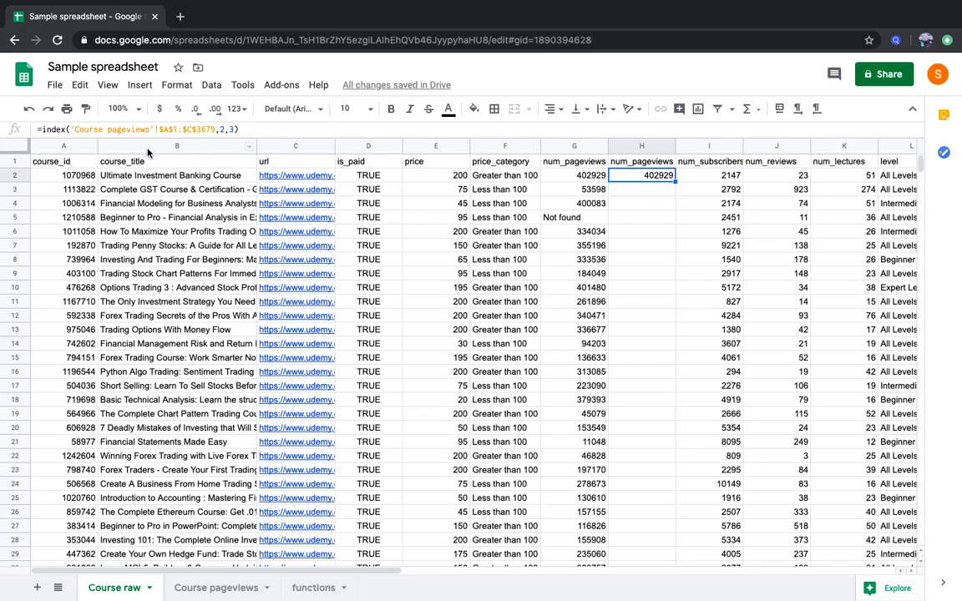
Step: Compare the header and top rows of Course pageviews with the row and column arguments of the INDEX formula in H2 of Course raw
{"action": "left_click", "coordinate": [247, 587]}
{"action": "left_click", "coordinate": [138, 247]}
{"action": "key", "text": "super+Up"}
{"action": "key", "text": "super+Up"}
{"action": "key", "text": "super+Up"}
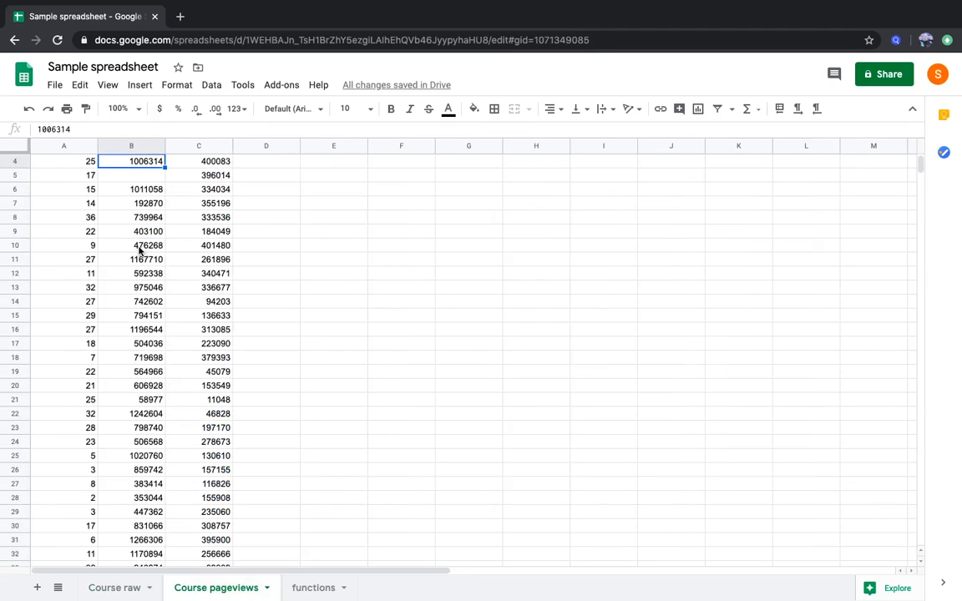
{"action": "key", "text": "Left"}
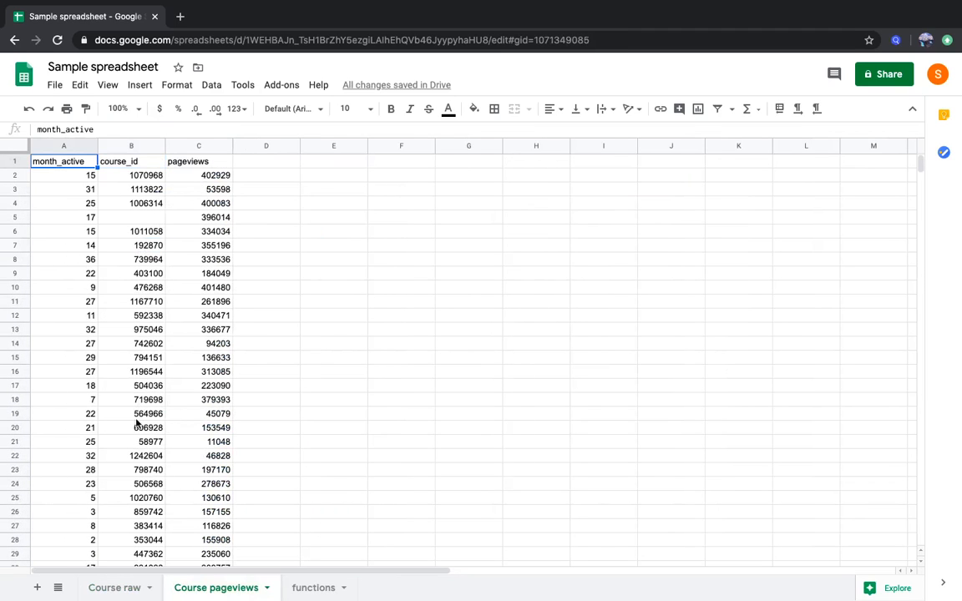
{"action": "left_click", "coordinate": [117, 585]}
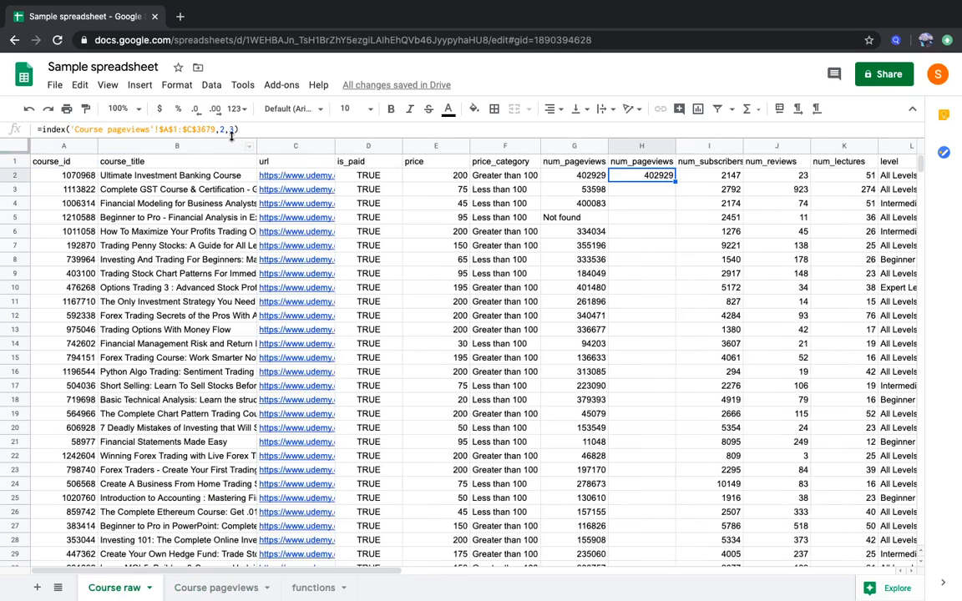
{"action": "left_click", "coordinate": [222, 131]}
{"action": "type", "text": "2"}
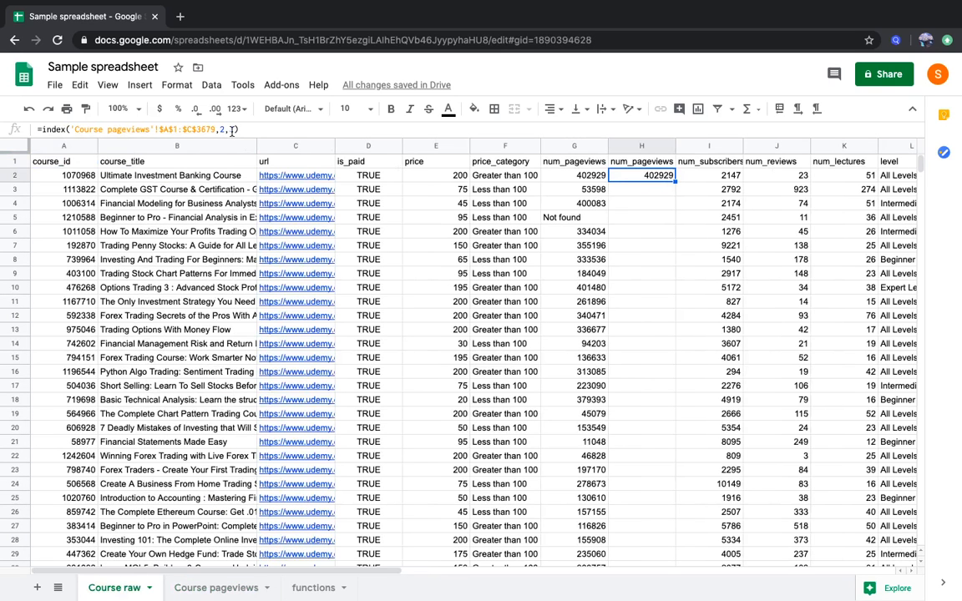
Step: Examine row 2 of Course pageviews from month_active across to pageviews, and return to Course raw
{"action": "left_click", "coordinate": [253, 588]}
{"action": "left_click", "coordinate": [67, 179]}
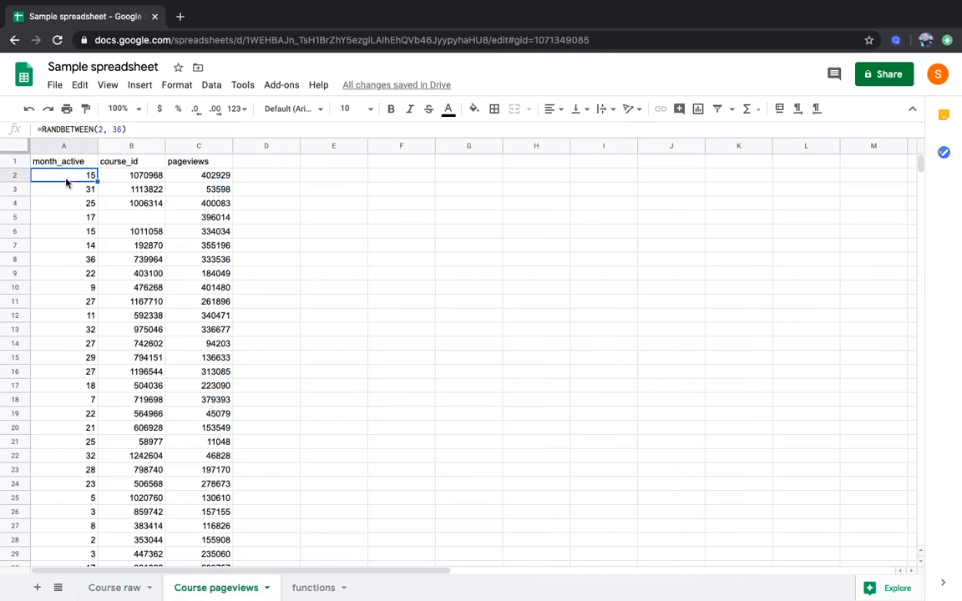
{"action": "key", "text": "Right"}
{"action": "key", "text": "Right"}
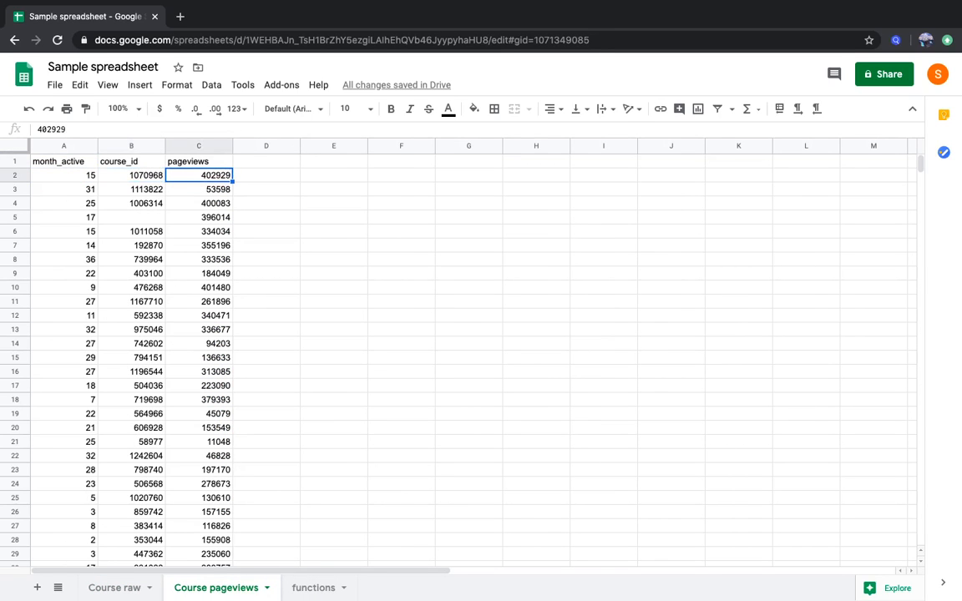
{"action": "left_click", "coordinate": [121, 588]}
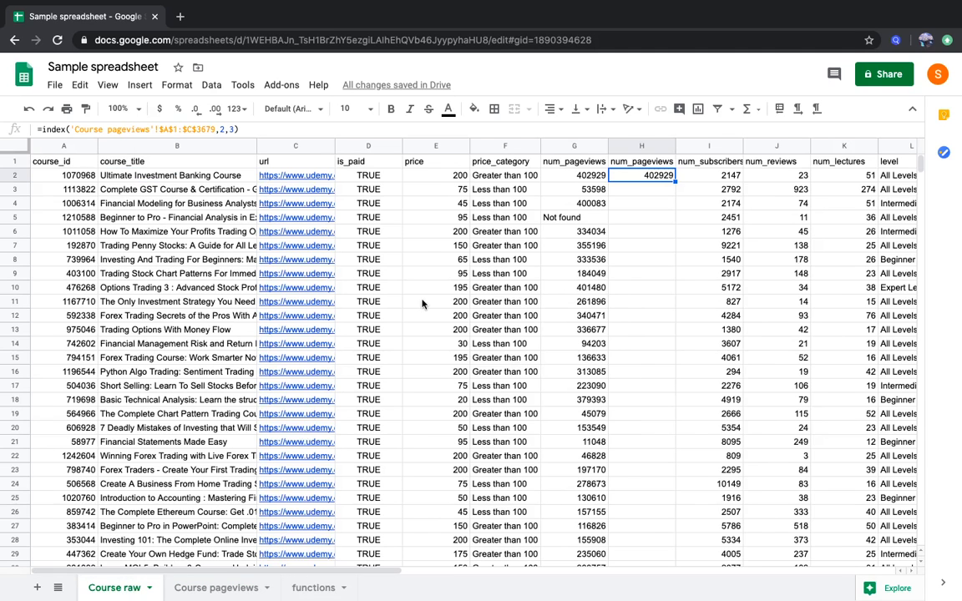
Step: Replace the row argument of the INDEX formula in H2 with the copied match(A2,'Course pageviews'!$B$1:$B$3679,0)
{"action": "left_click", "coordinate": [219, 129]}
{"action": "double_click", "coordinate": [220, 130]}
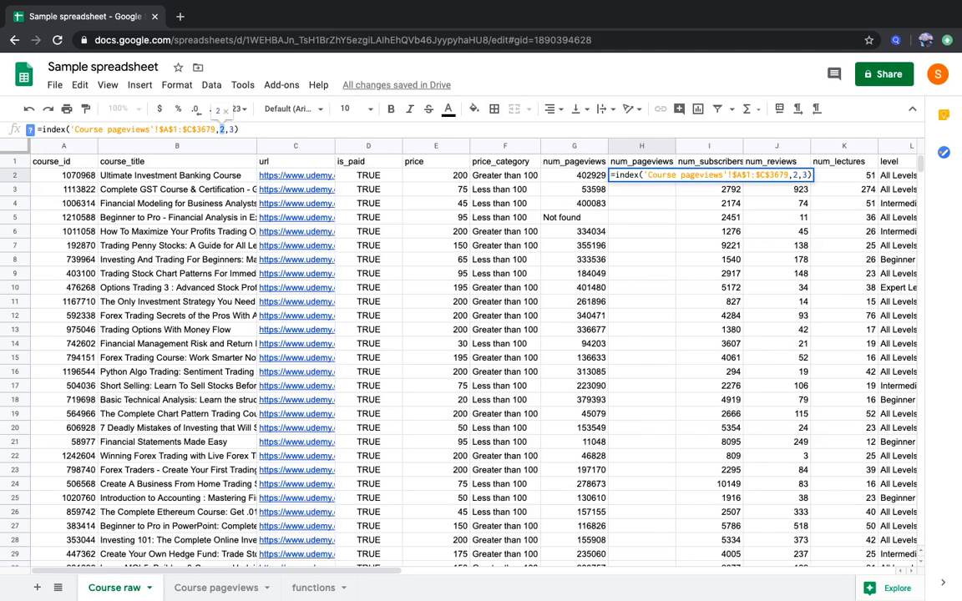
{"action": "key", "text": "ctrl+v"}
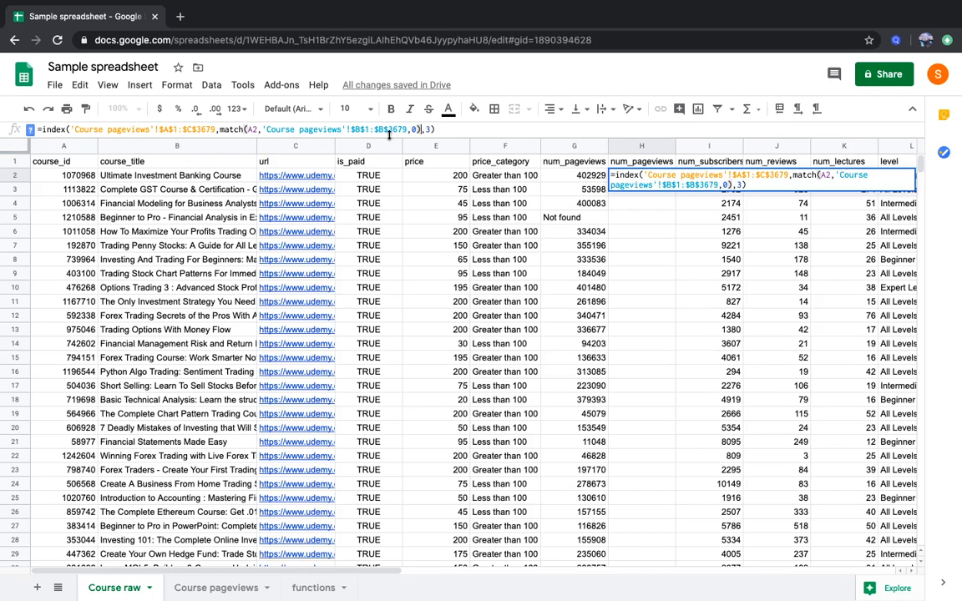
{"action": "left_click", "coordinate": [429, 130]}
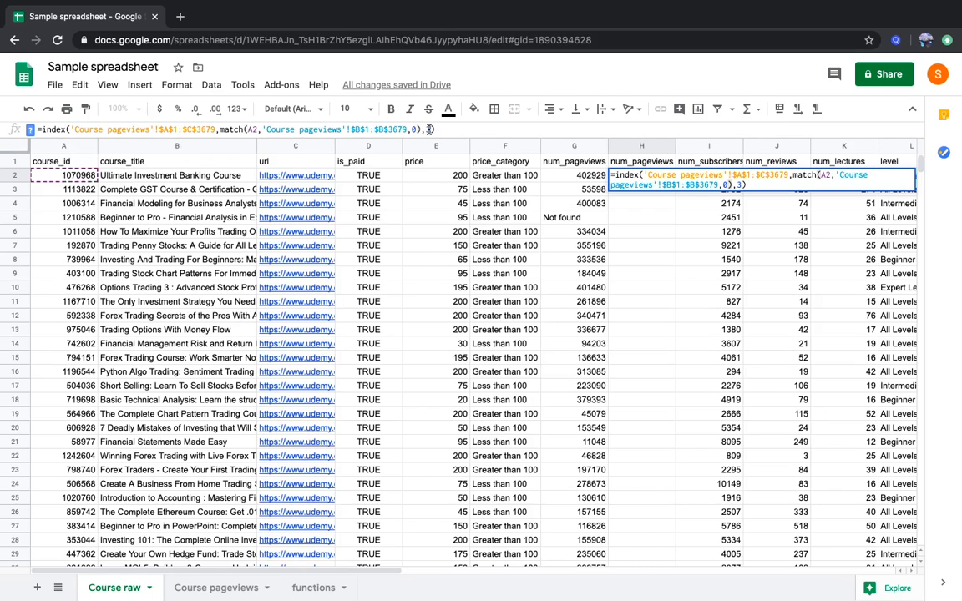
{"action": "key", "text": "Return"}
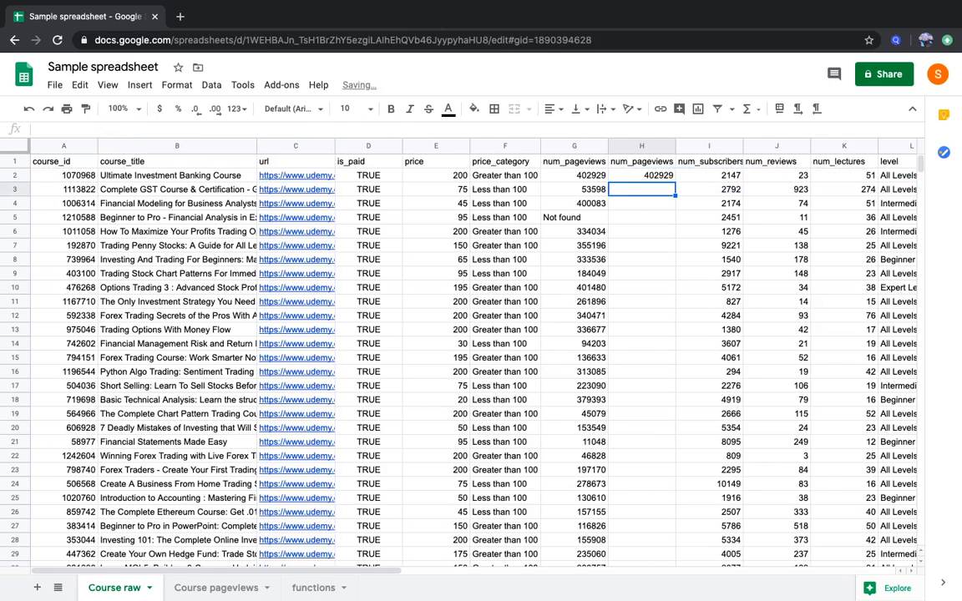
Step: Check the first column header of Course pageviews and rename header H1 of Course raw to month_active
{"action": "left_click", "coordinate": [219, 587]}
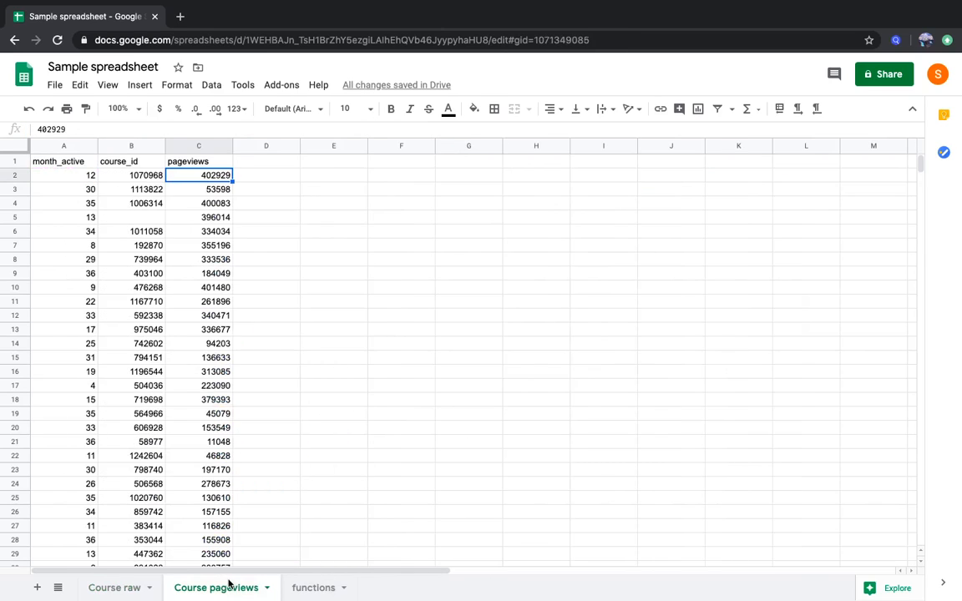
{"action": "left_click", "coordinate": [80, 166]}
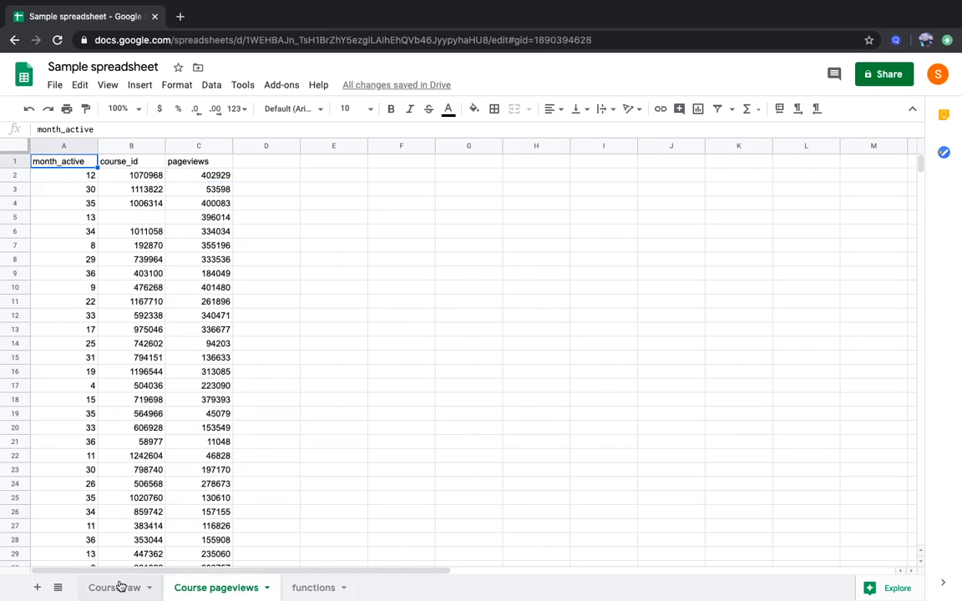
{"action": "left_click", "coordinate": [121, 587]}
{"action": "left_click", "coordinate": [641, 162]}
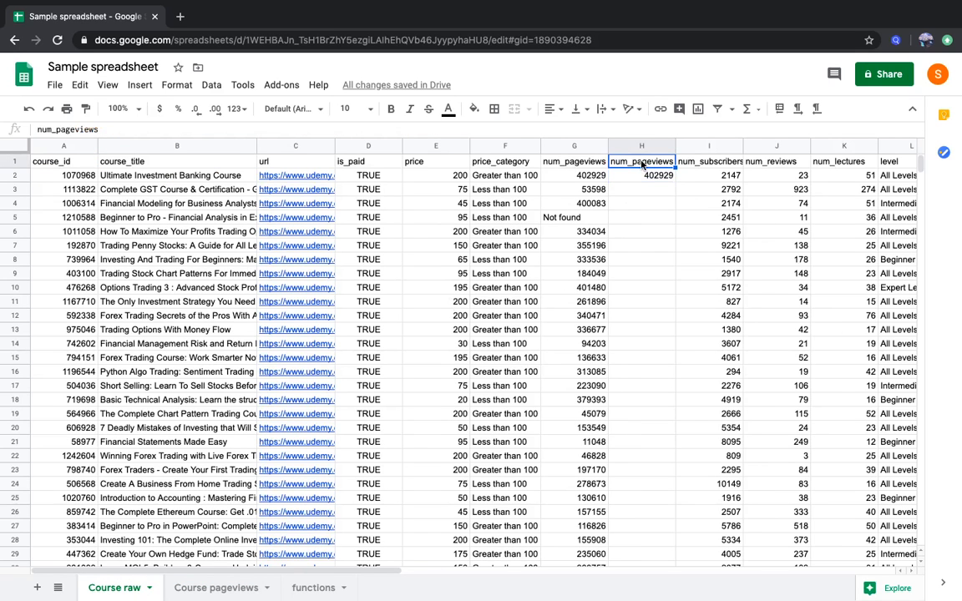
{"action": "type", "text": "month_ac"}
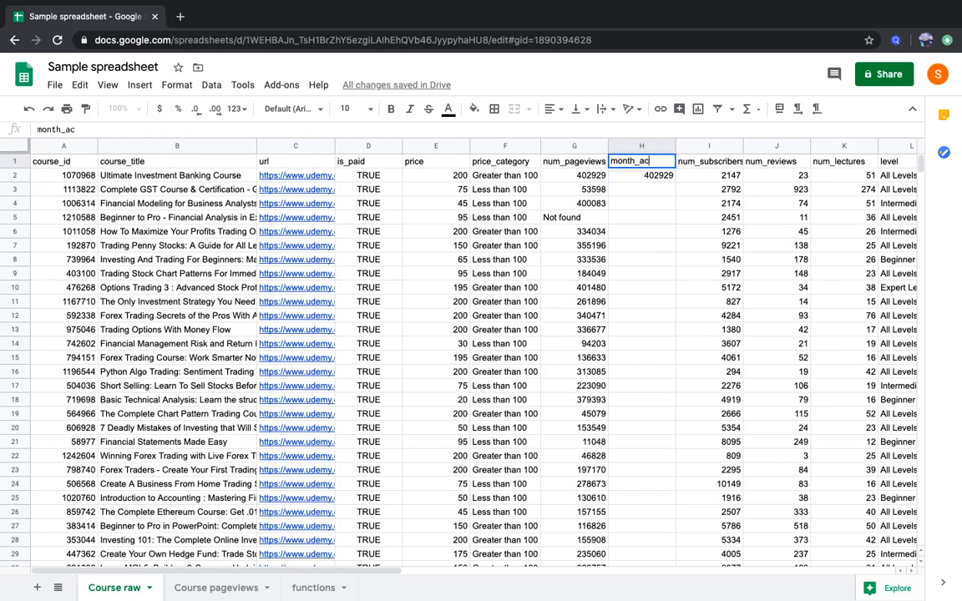
{"action": "type", "text": "tive"}
{"action": "key", "text": "Return"}
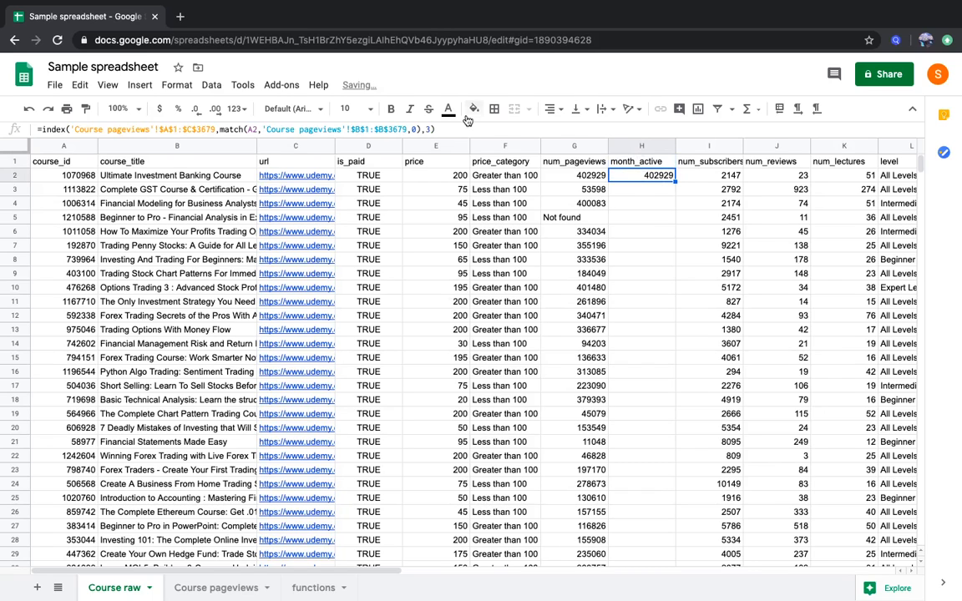
Step: Change the column argument of the INDEX formula in H2 to 1
{"action": "left_click", "coordinate": [429, 130]}
{"action": "key", "text": "BackSpace"}
{"action": "type", "text": "1"}
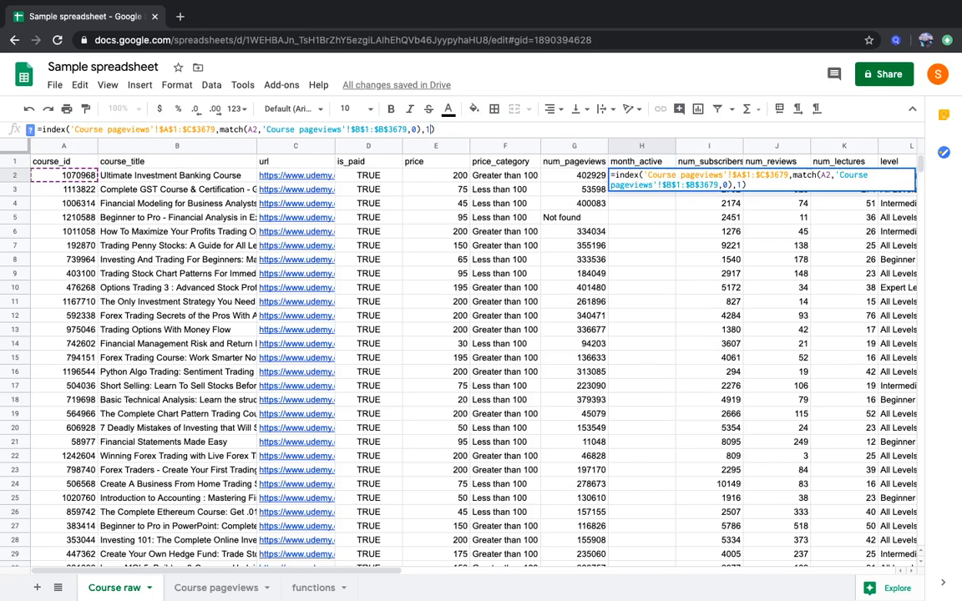
{"action": "key", "text": "Return"}
Step: Copy the month_active formula from H2 and move to the filled num_pageviews column beside it
{"action": "key", "text": "ctrl+c"}
{"action": "key", "text": "Left"}
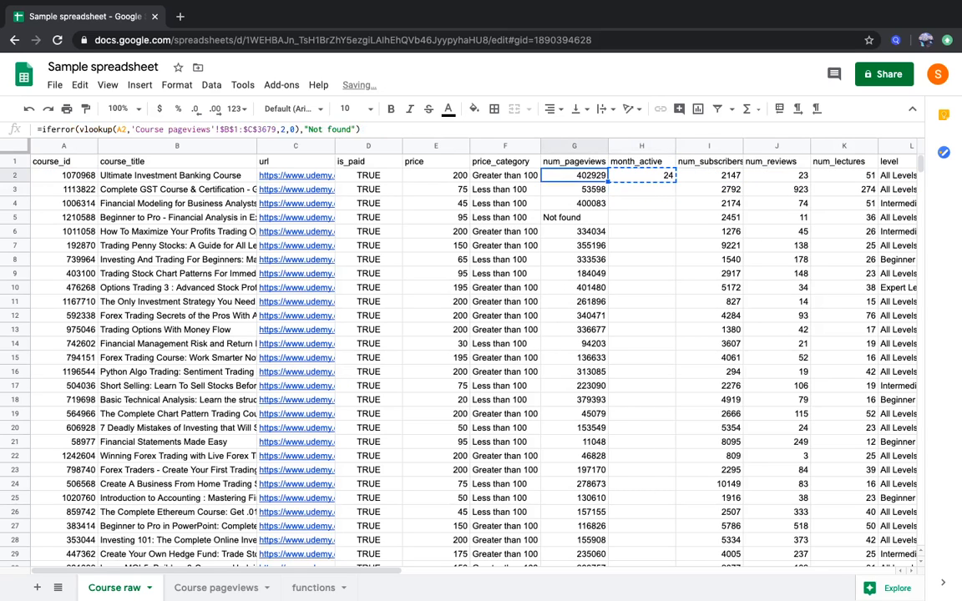
Step: Paste the copied month_active formula from H2 down the whole month_active column to the last data row
{"action": "key", "text": "ctrl+Down"}
{"action": "key", "text": "Right"}
{"action": "key", "text": "ctrl+shift+Up"}
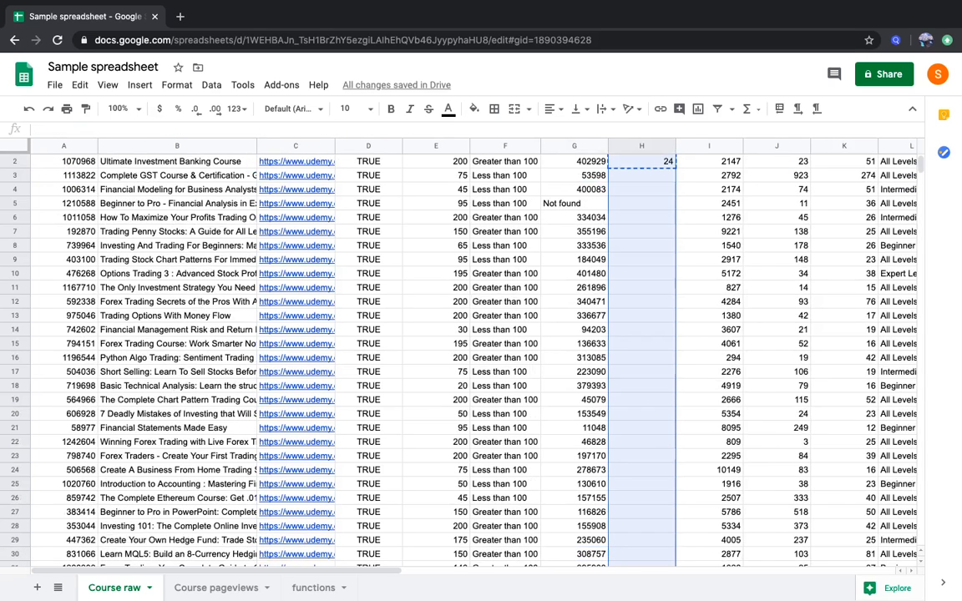
{"action": "key", "text": "ctrl+v"}
{"action": "key", "text": "ctrl+Up"}
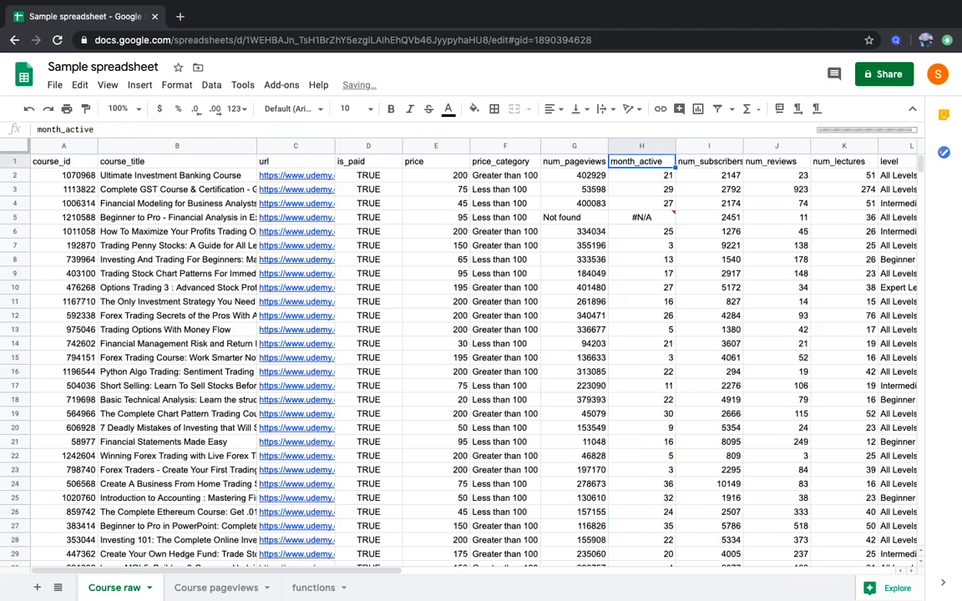
Step: Wrap the INDEX/MATCH formula in H5 in IFERROR with "Not found" as the fallback value
{"action": "key", "text": "Down"}
{"action": "key", "text": "Down"}
{"action": "key", "text": "Down"}
{"action": "key", "text": "Down"}
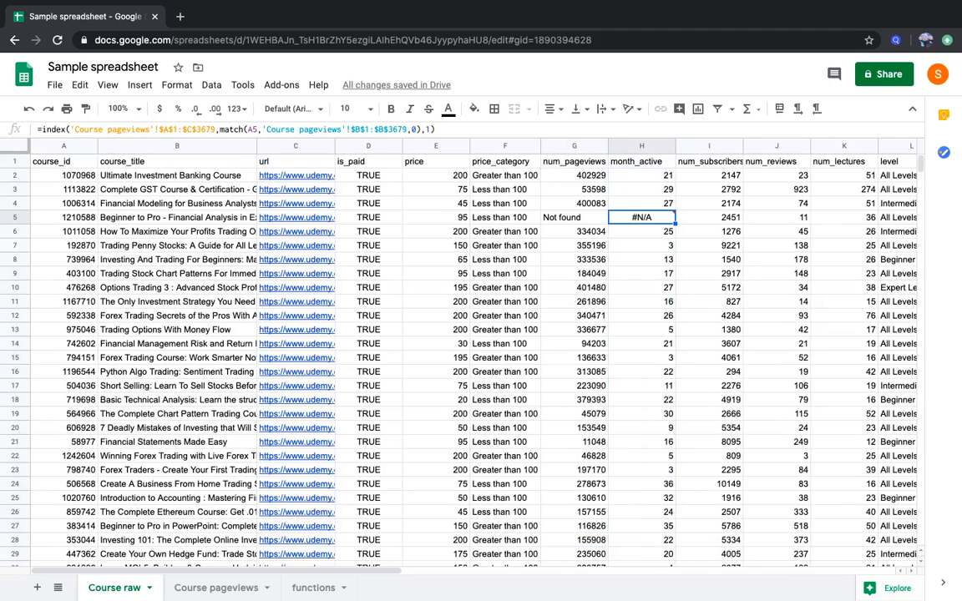
{"action": "key", "text": "F2"}
{"action": "left_click", "coordinate": [39, 130]}
{"action": "type", "text": "iferror("}
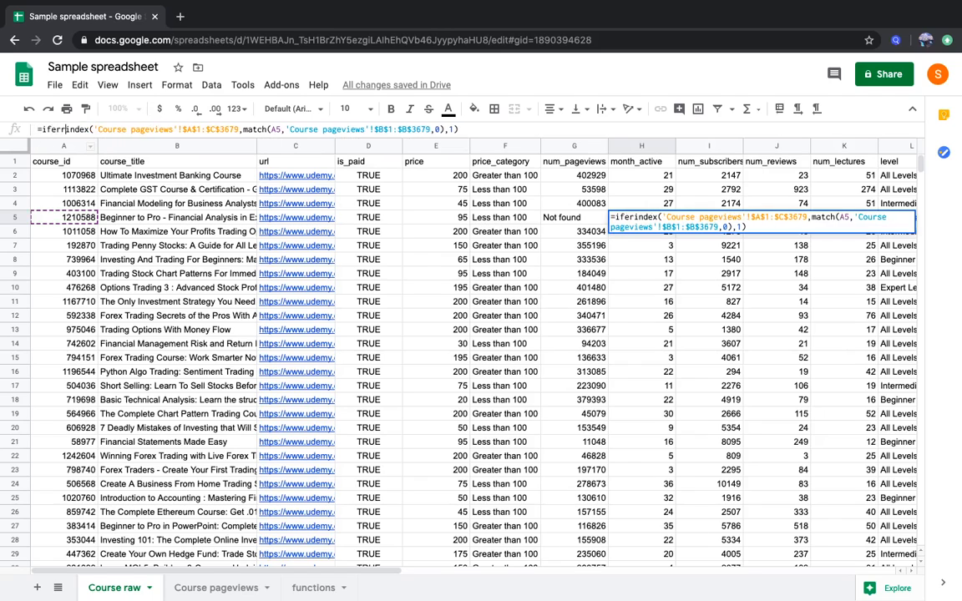
{"action": "left_click", "coordinate": [484, 130]}
{"action": "type", "text": ",\""}
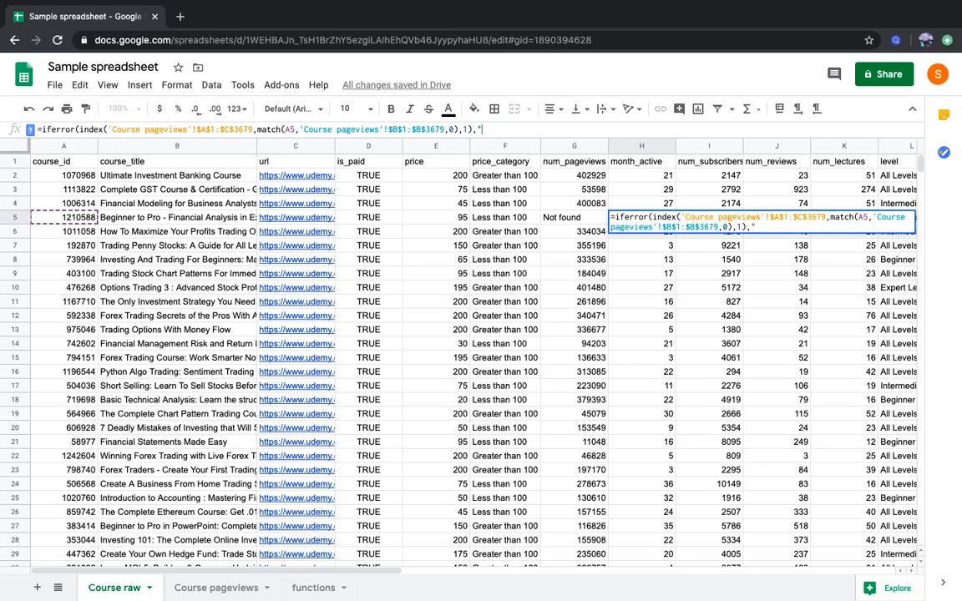
{"action": "type", "text": "Not found"}
{"action": "type", "text": "\")"}
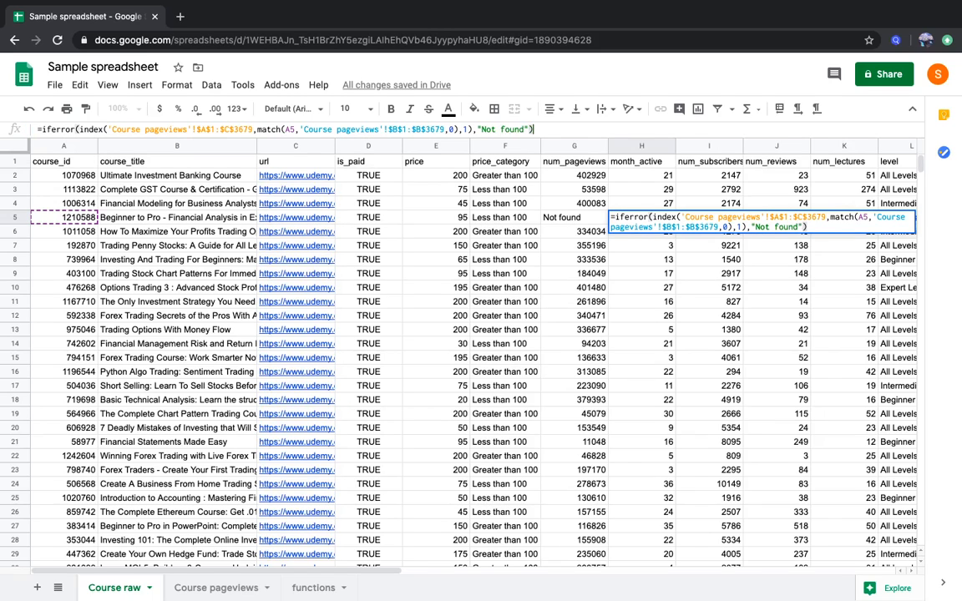
{"action": "key", "text": "Return"}
{"action": "key", "text": "Up"}
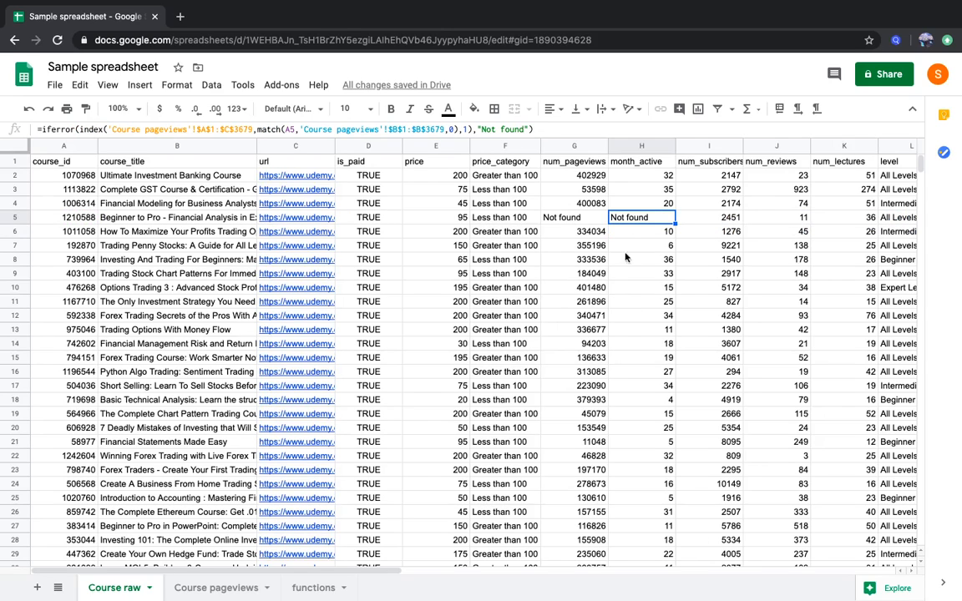
Step: Look over the Course pageviews sheet and the Sumif/countif entry in the functions sheet's list
{"action": "left_click", "coordinate": [306, 589]}
{"action": "left_click", "coordinate": [214, 587]}
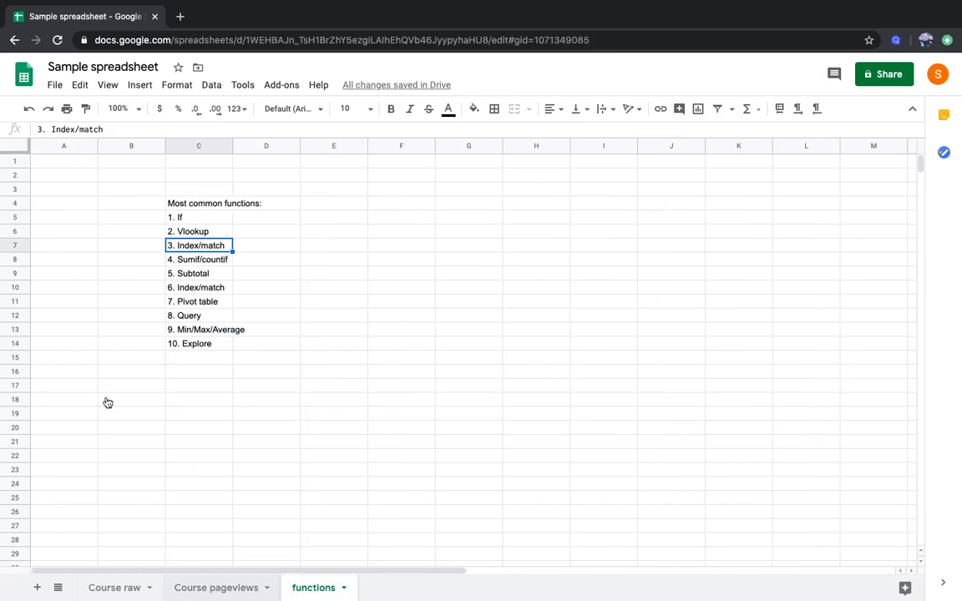
{"action": "left_click", "coordinate": [71, 259]}
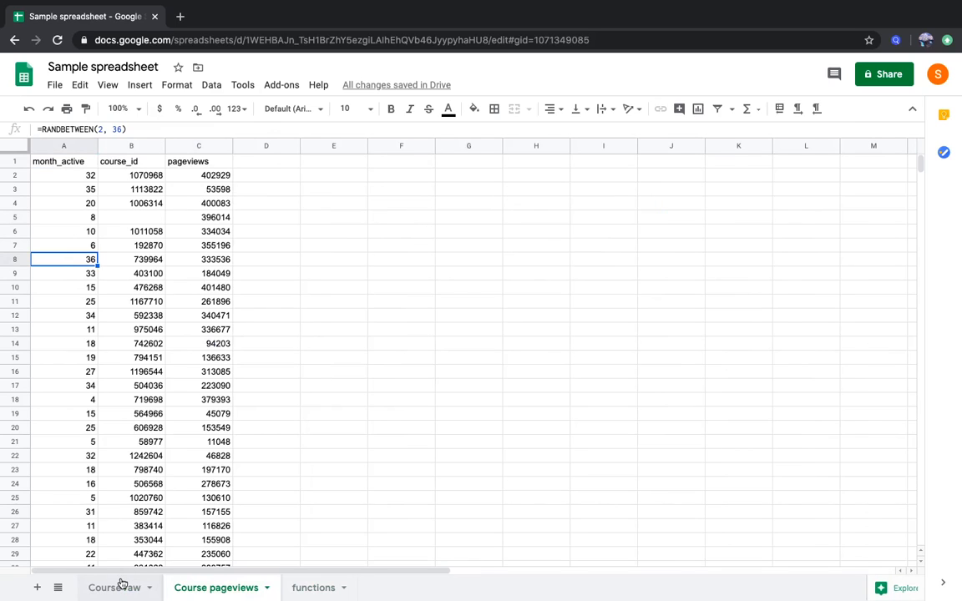
{"action": "left_click", "coordinate": [305, 584]}
{"action": "left_click", "coordinate": [218, 260]}
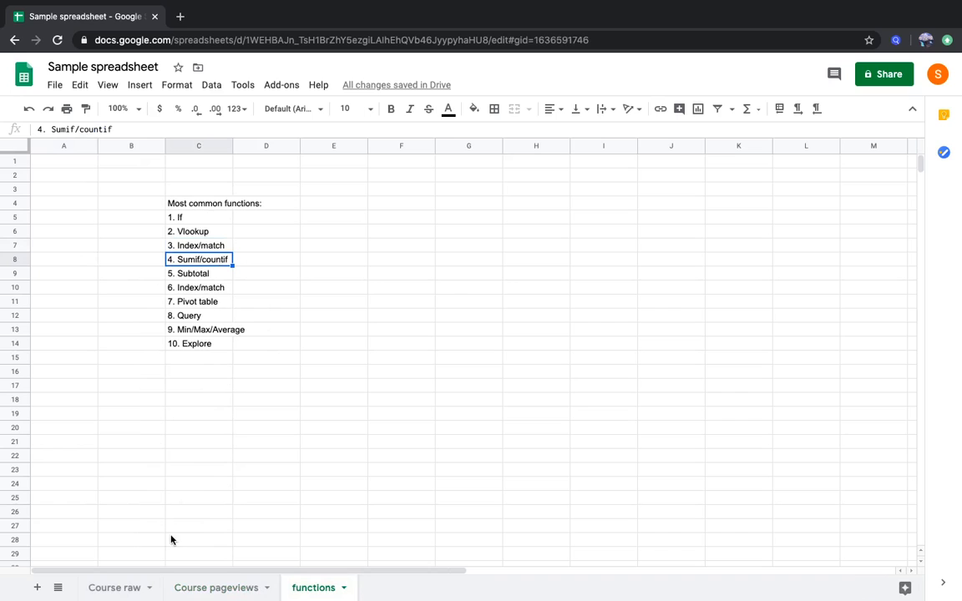
Step: Go to the Course raw sheet and examine its columns from price through num_subscribers
{"action": "left_click", "coordinate": [132, 585]}
{"action": "left_click", "coordinate": [457, 317]}
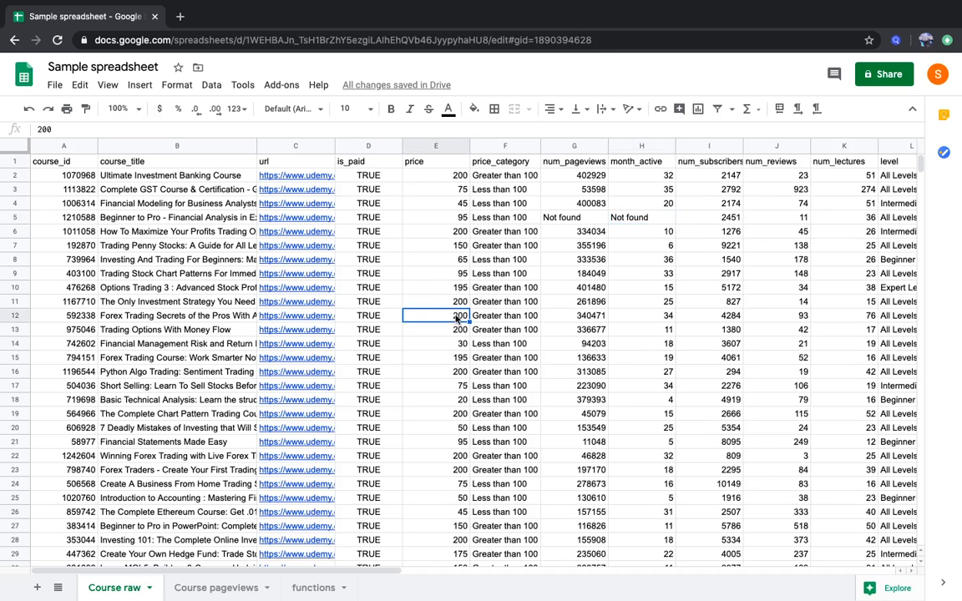
{"action": "key", "text": "Right"}
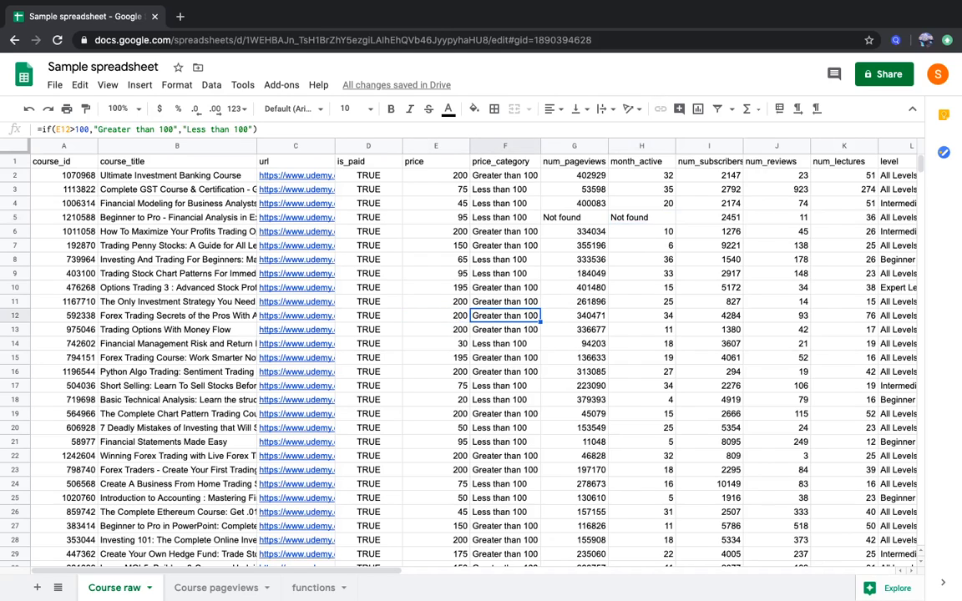
{"action": "key", "text": "Right"}
{"action": "key", "text": "Left"}
{"action": "key", "text": "Left"}
{"action": "key", "text": "Up"}
{"action": "key", "text": "Up"}
{"action": "key", "text": "Up"}
{"action": "key", "text": "Up"}
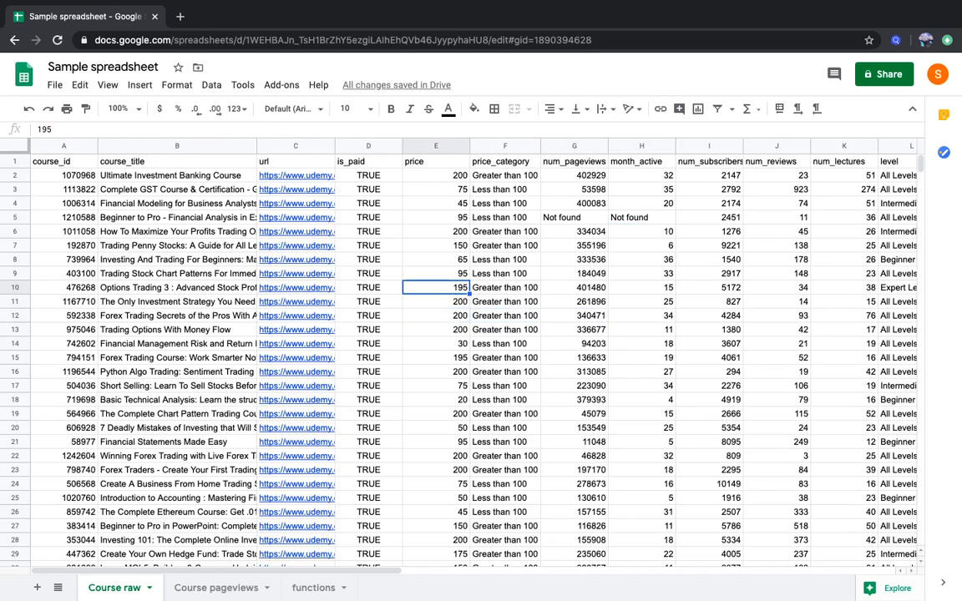
{"action": "key", "text": "Up"}
{"action": "key", "text": "Up"}
{"action": "key", "text": "Up"}
{"action": "key", "text": "Right"}
{"action": "key", "text": "Right"}
{"action": "key", "text": "Right"}
{"action": "key", "text": "Right"}
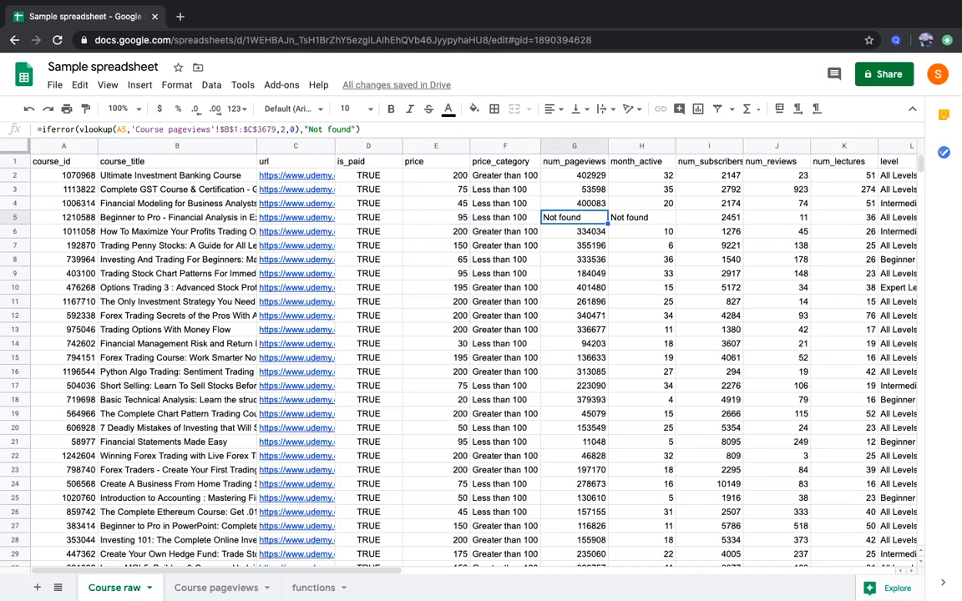
{"action": "key", "text": "Up"}
{"action": "key", "text": "Up"}
{"action": "key", "text": "Up"}
{"action": "key", "text": "Up"}
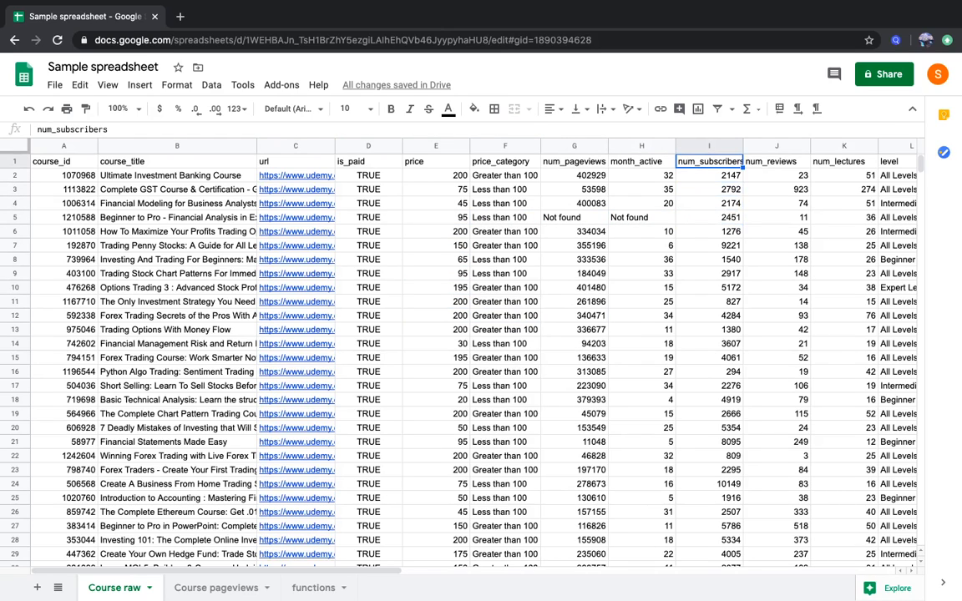
Step: Insert two blank rows above the header row of the Course raw sheet
{"action": "left_click_drag", "start_coordinate": [14, 155], "coordinate": [15, 174]}
{"action": "right_click", "coordinate": [15, 175]}
{"action": "left_click", "coordinate": [73, 240]}
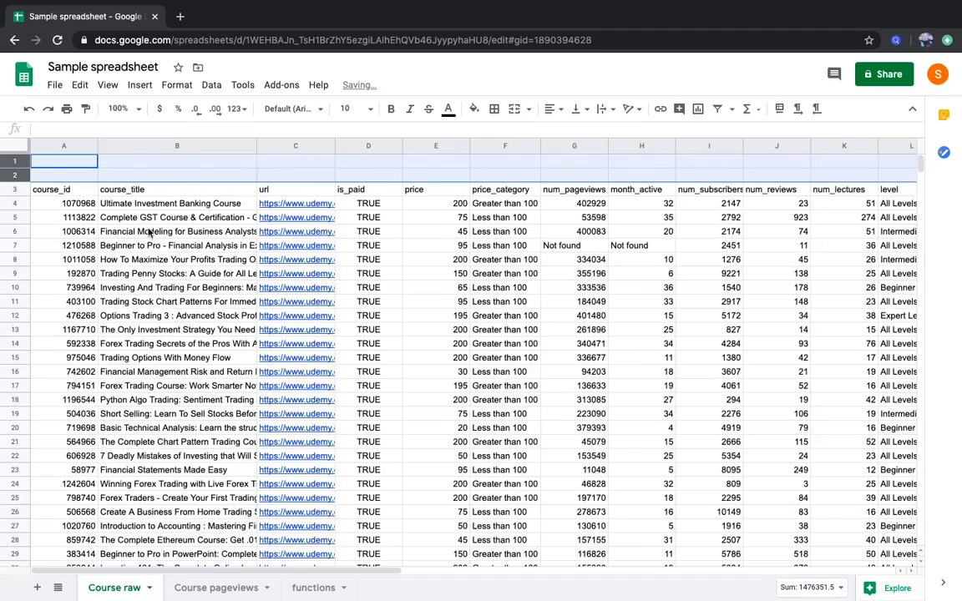
{"action": "left_click", "coordinate": [591, 166]}
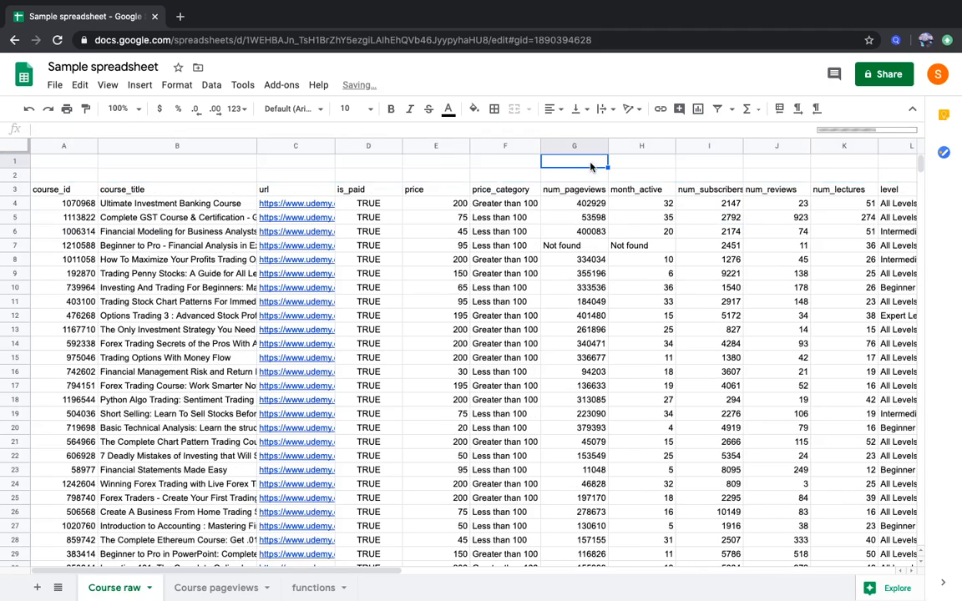
{"action": "type", "text": "="}
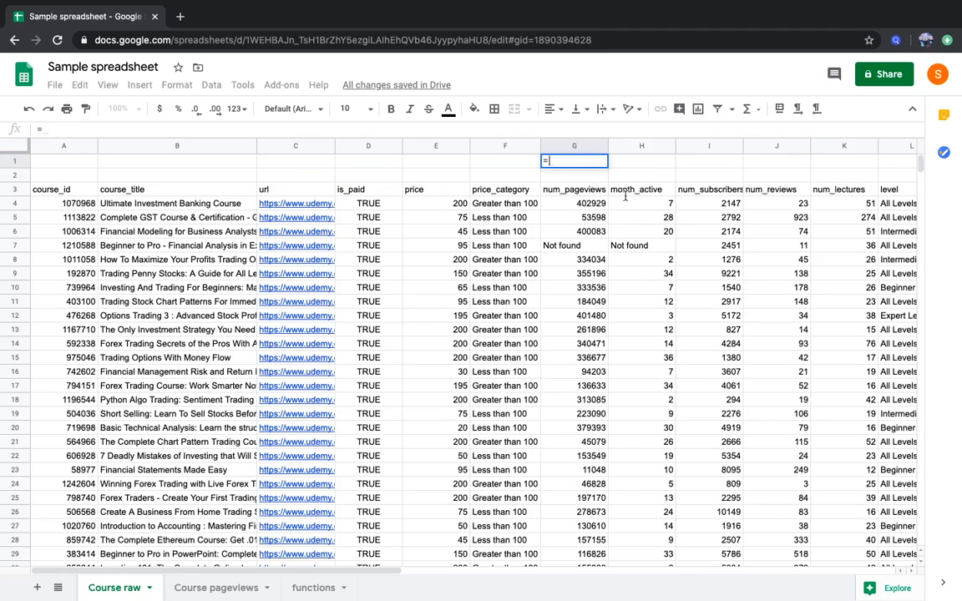
{"action": "left_click", "coordinate": [647, 148]}
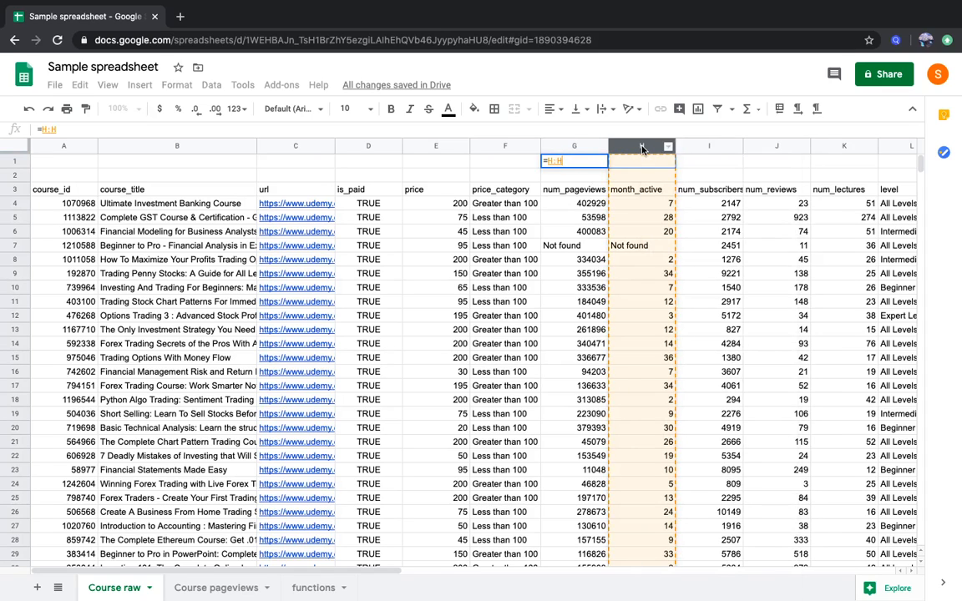
{"action": "key", "text": "Escape"}
Step: Delete the month_active column from the Course raw sheet
{"action": "right_click", "coordinate": [647, 149]}
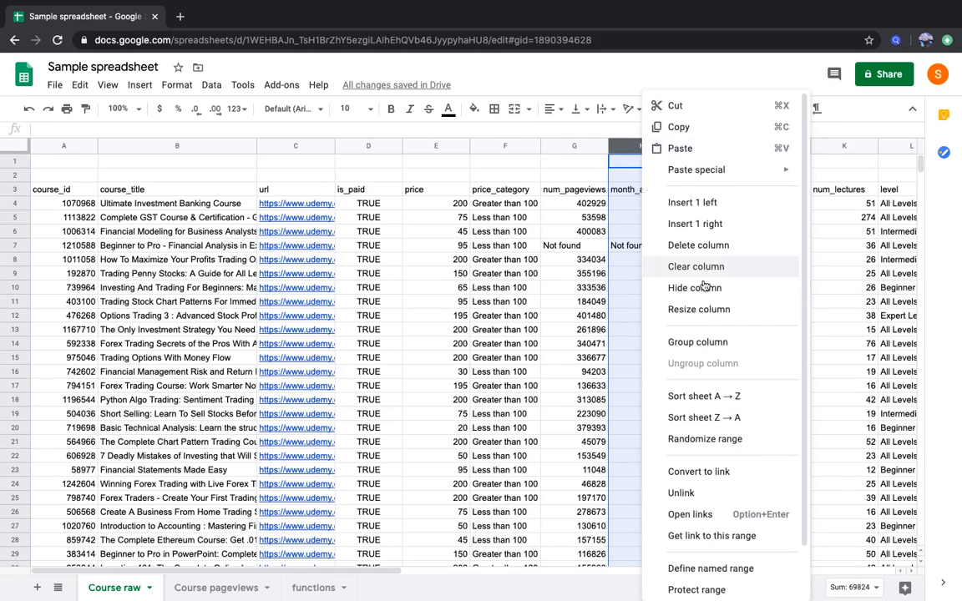
{"action": "left_click", "coordinate": [712, 244]}
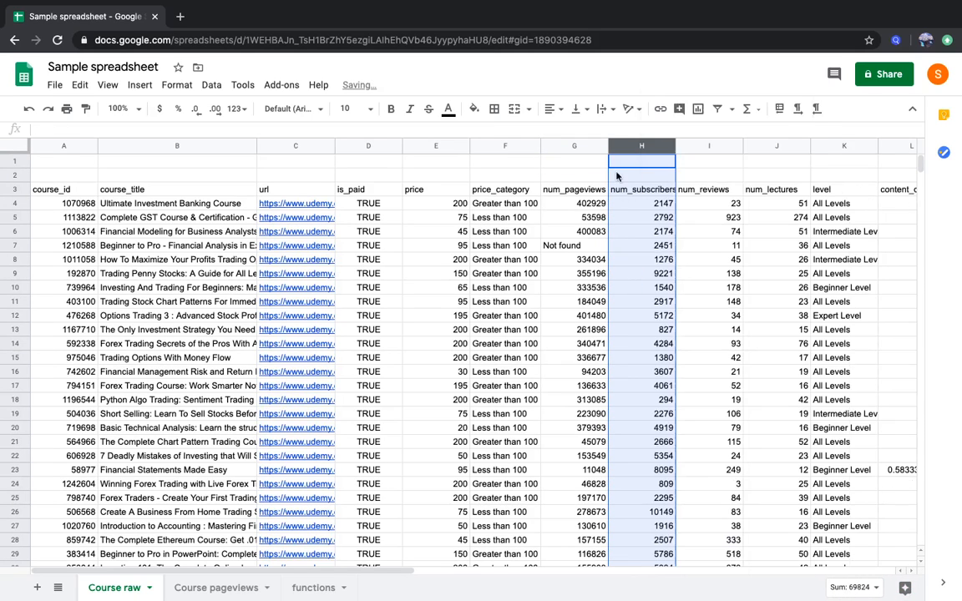
Step: Begin a SUMIF formula in cell G1 above the num_pageviews header
{"action": "left_click", "coordinate": [575, 160]}
{"action": "type", "text": "="}
{"action": "type", "text": "sumif("}
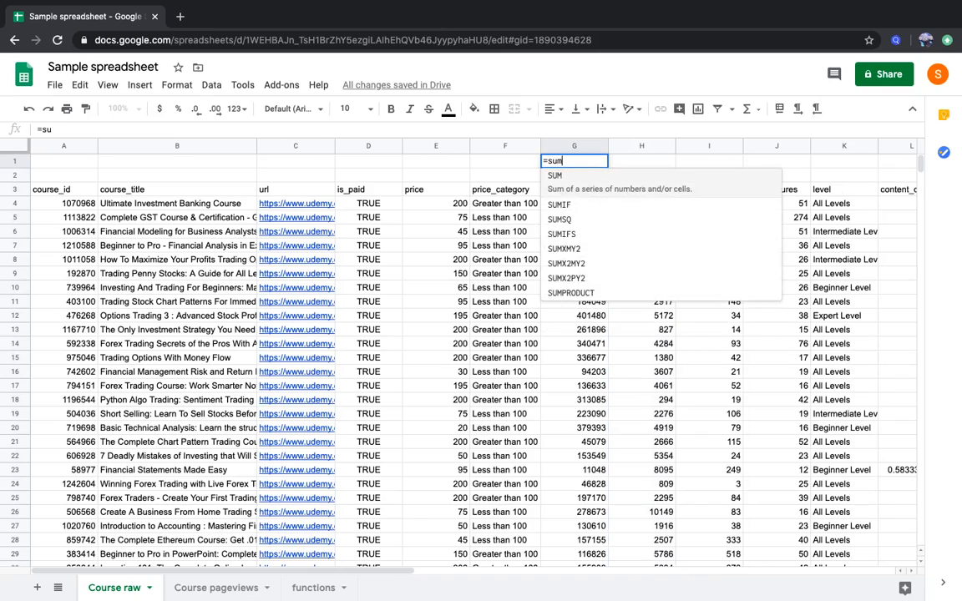
{"action": "key", "text": "Right"}
{"action": "key", "text": "Down"}
{"action": "key", "text": "Down"}
{"action": "key", "text": "Down"}
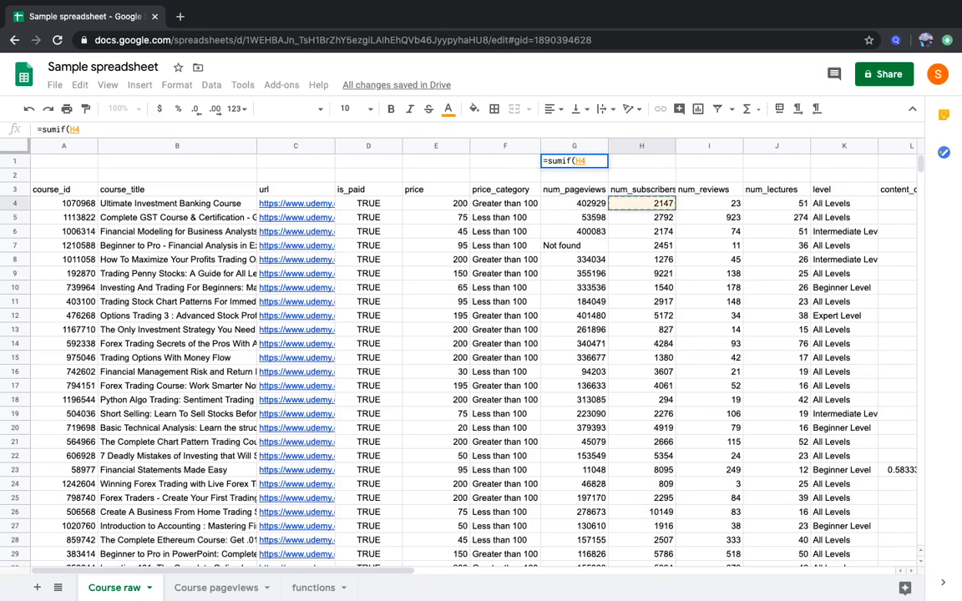
{"action": "key", "text": "Left"}
{"action": "key", "text": "Left"}
{"action": "key", "text": "Left"}
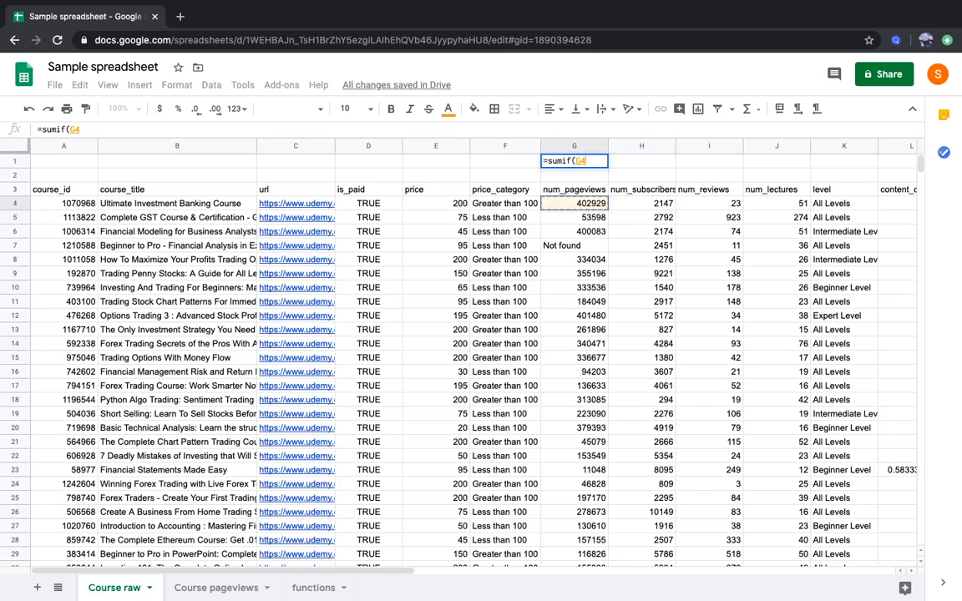
{"action": "key", "text": "ctrl+shift+Down"}
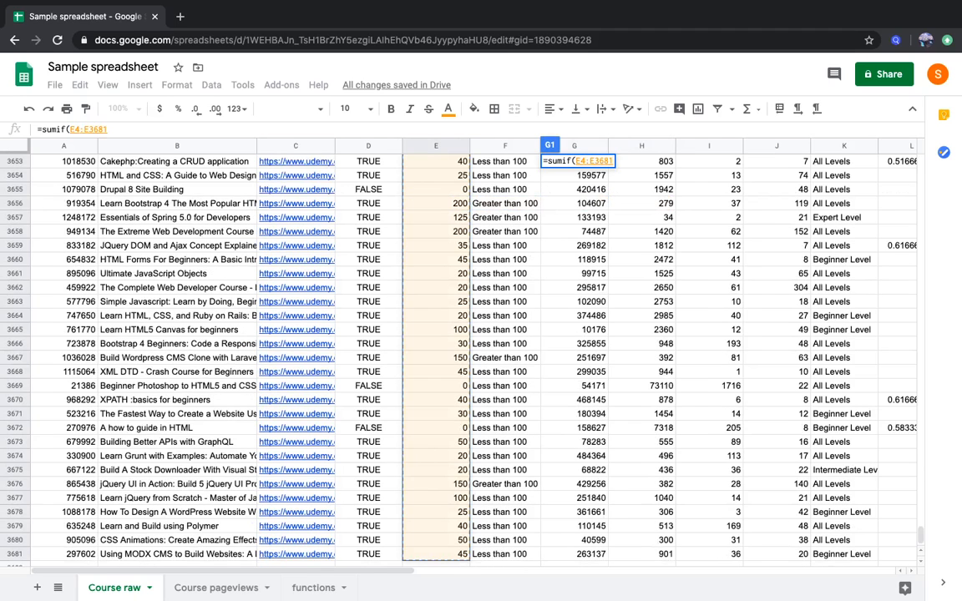
{"action": "key", "text": "BackSpace"}
{"action": "key", "text": "BackSpace"}
{"action": "key", "text": "BackSpace"}
{"action": "key", "text": "BackSpace"}
{"action": "key", "text": "BackSpace"}
{"action": "key", "text": "BackSpace"}
{"action": "key", "text": "BackSpace"}
{"action": "key", "text": "BackSpace"}
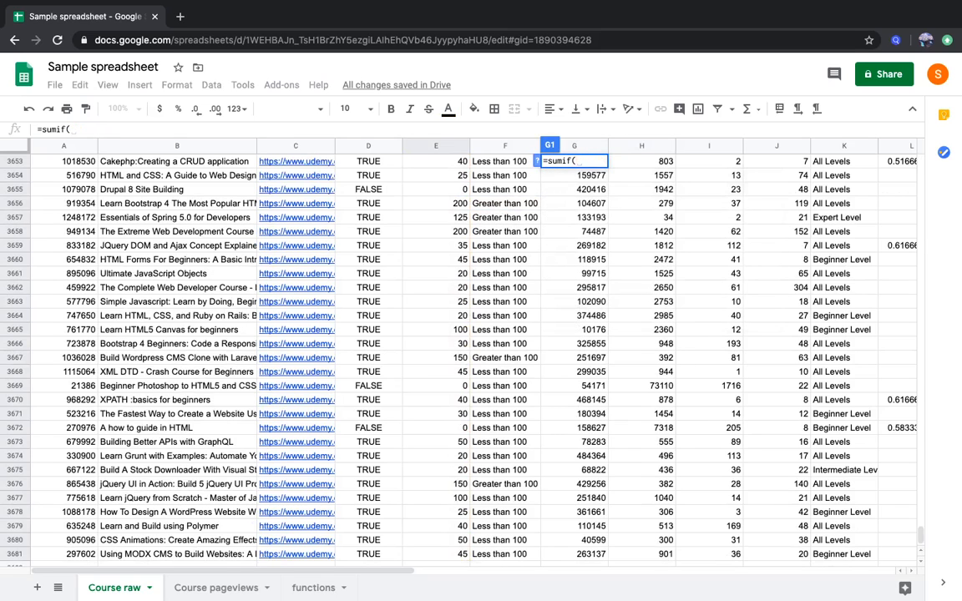
Step: Use the num_subscribers values in H4:H3681 as the criteria range of the SUMIF formula
{"action": "key", "text": "Down"}
{"action": "key", "text": "Down"}
{"action": "key", "text": "Down"}
{"action": "key", "text": "Right"}
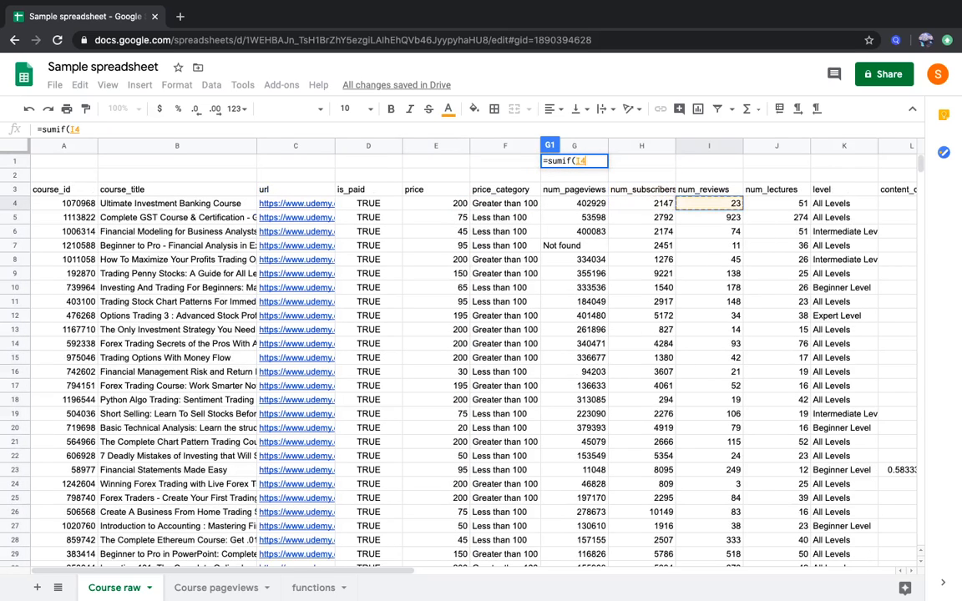
{"action": "key", "text": "ctrl+shift+Down"}
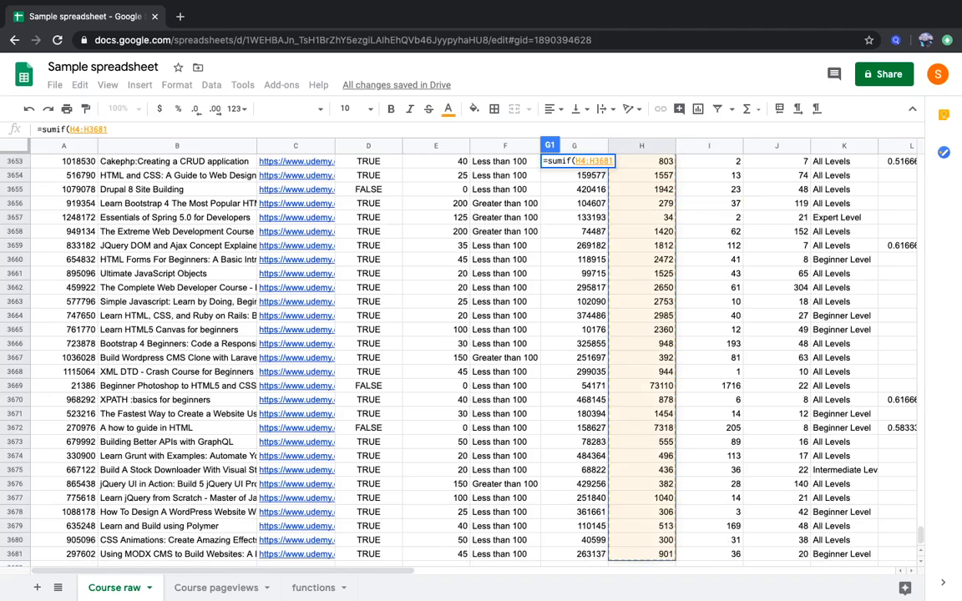
{"action": "type", "text": ","}
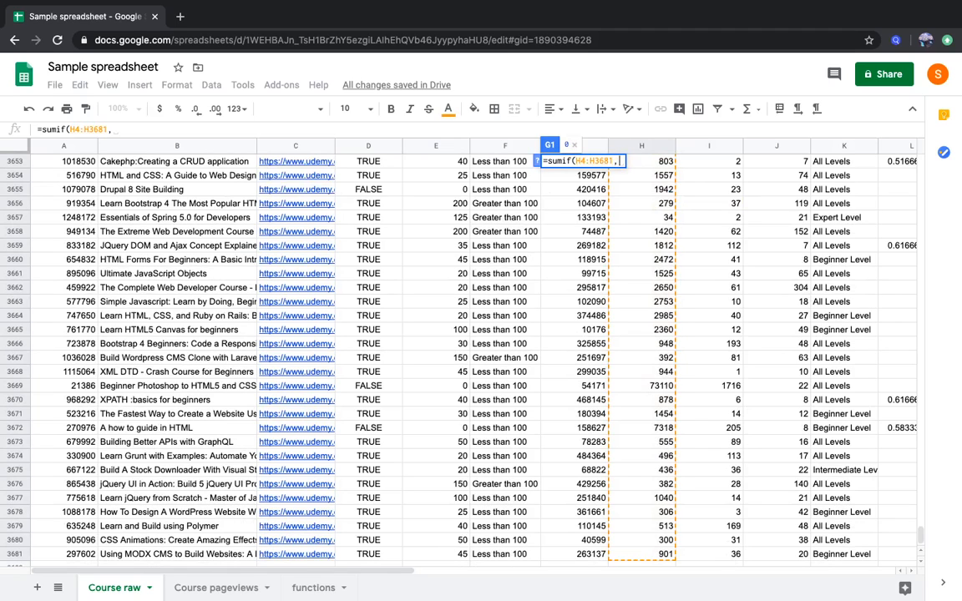
{"action": "key", "text": "Left"}
{"action": "key", "text": "Left"}
{"action": "key", "text": "Down"}
{"action": "key", "text": "Down"}
{"action": "key", "text": "Down"}
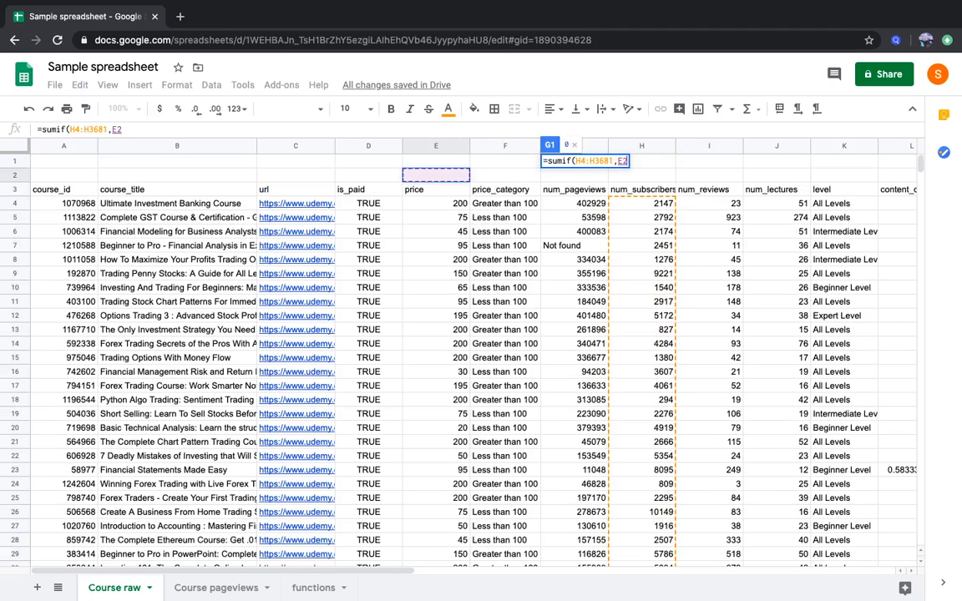
{"action": "key", "text": "Left"}
{"action": "key", "text": "Right"}
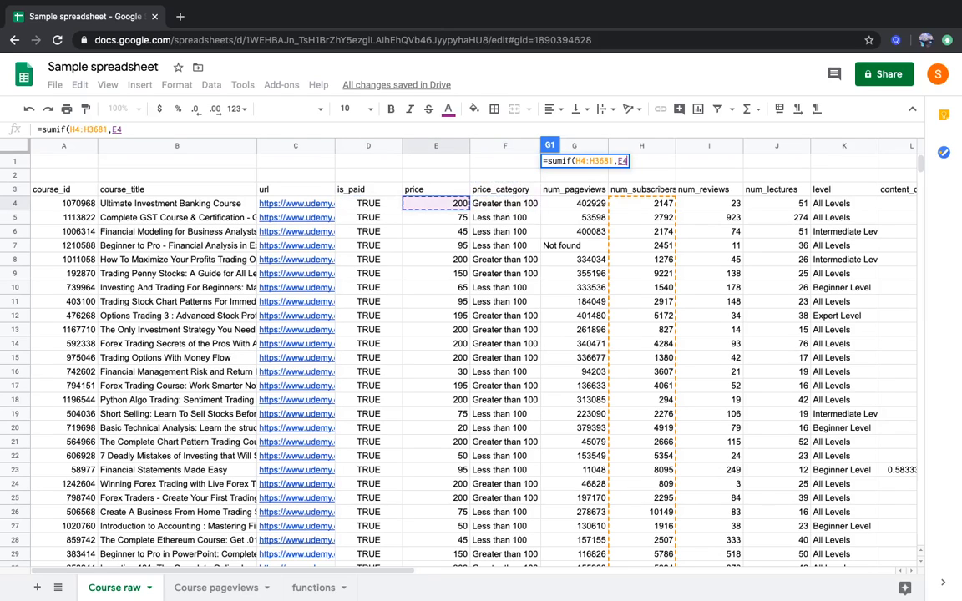
{"action": "key", "text": "BackSpace"}
{"action": "key", "text": "BackSpace"}
Step: Set the SUMIF criterion to ">1000"
{"action": "type", "text": "\""}
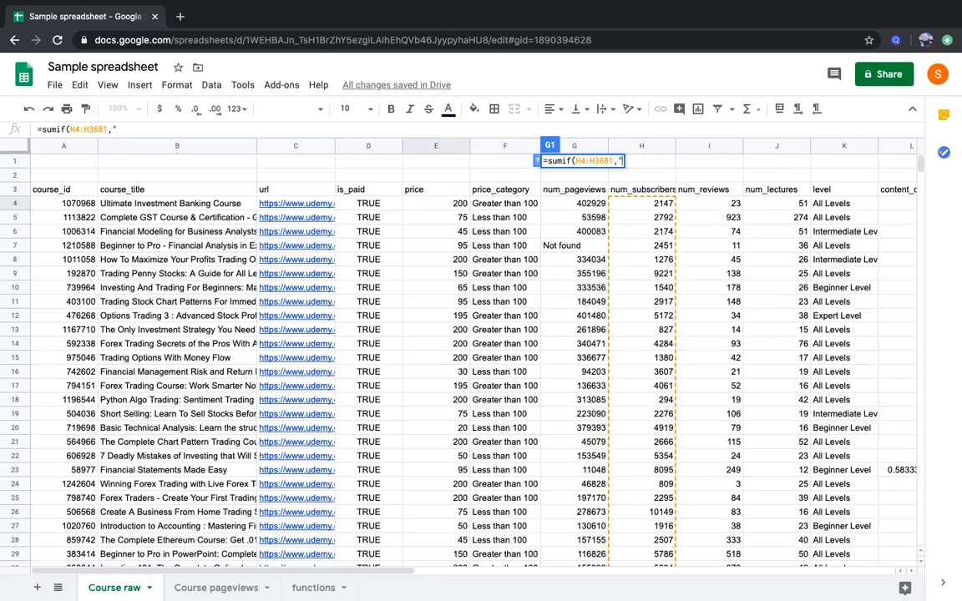
{"action": "type", "text": ">1000\""}
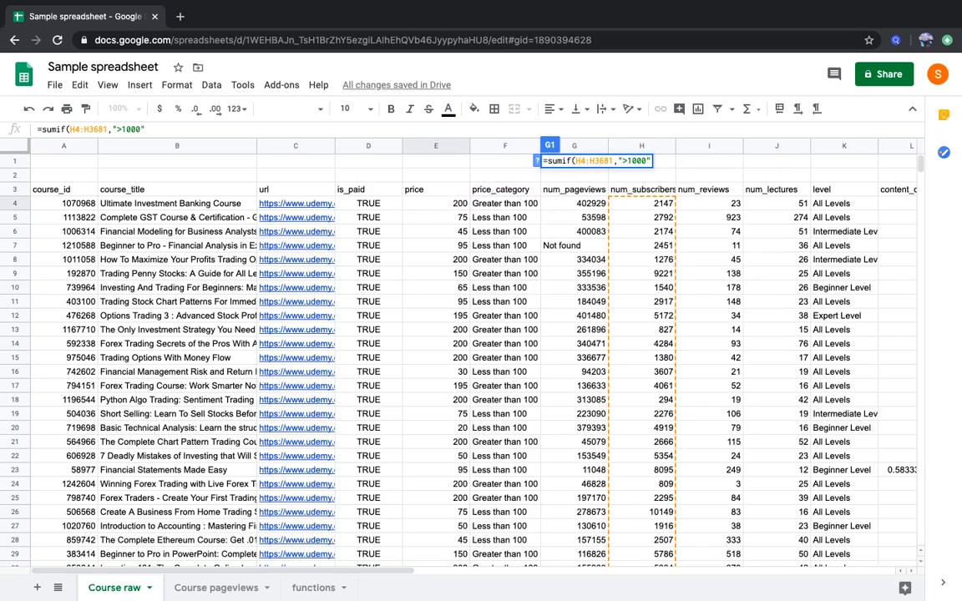
{"action": "type", "text": ","}
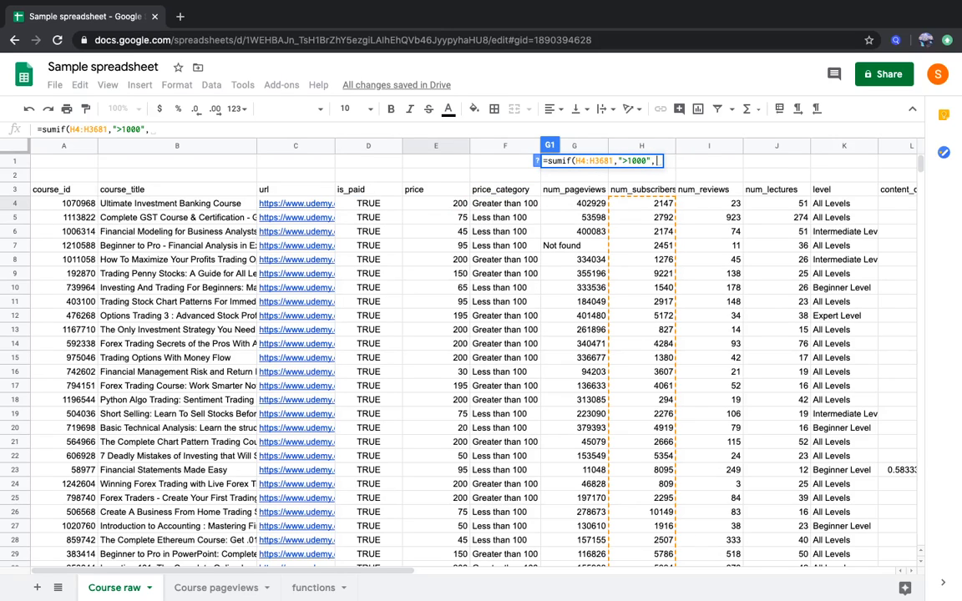
Step: Complete the SUMIF formula in G1 with the prices in E4:E3681 as the sum range
{"action": "type", "text": "a"}
{"action": "key", "text": "BackSpace"}
{"action": "key", "text": "Left"}
{"action": "key", "text": "Left"}
{"action": "key", "text": "Down"}
{"action": "key", "text": "Down"}
{"action": "key", "text": "Down"}
{"action": "key", "text": "ctrl+shift+Down"}
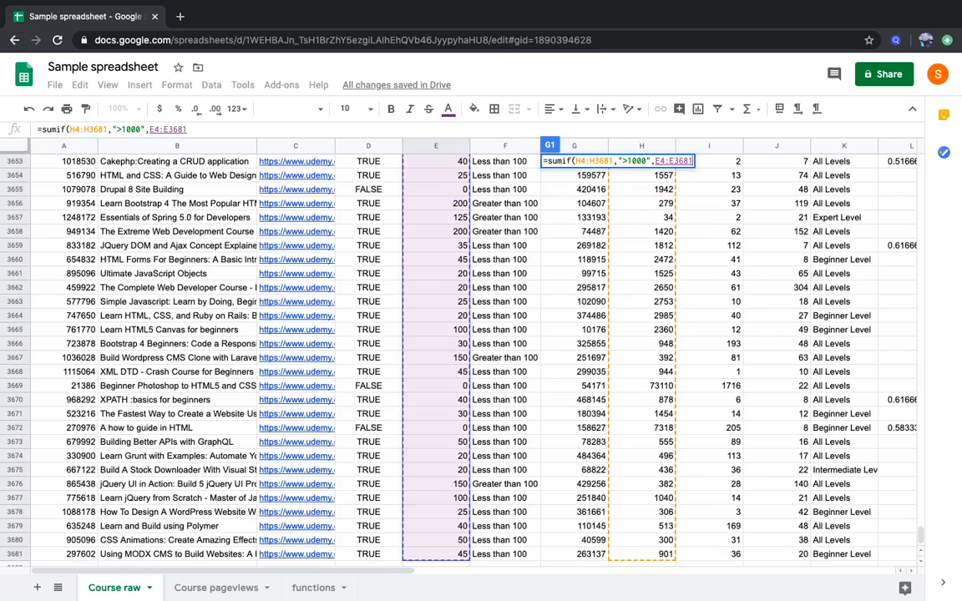
{"action": "type", "text": ")"}
{"action": "key", "text": "Return"}
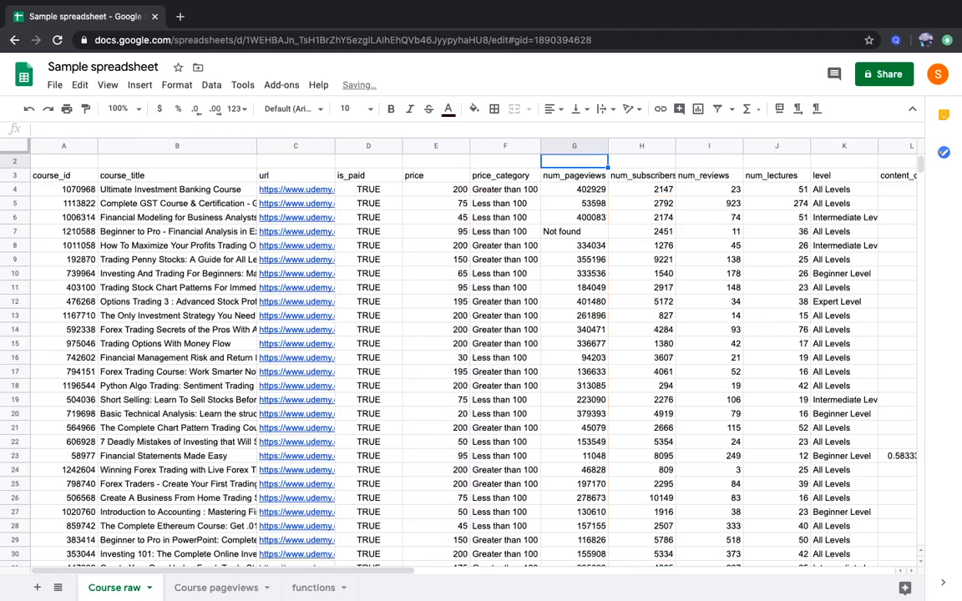
{"action": "key", "text": "Up"}
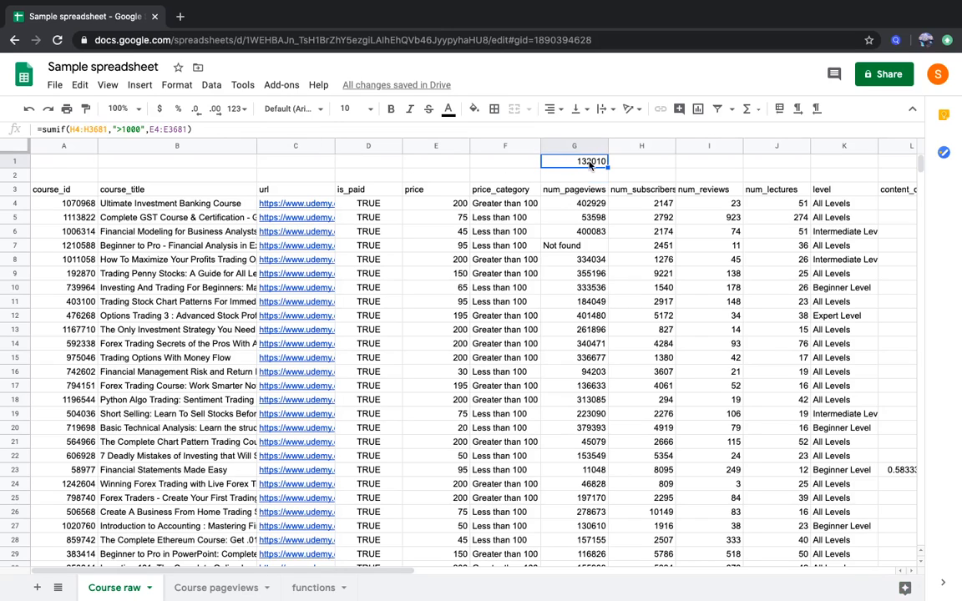
Step: Start a new SUMIF formula in G1 and check the function's argument help
{"action": "type", "text": "=sumif"}
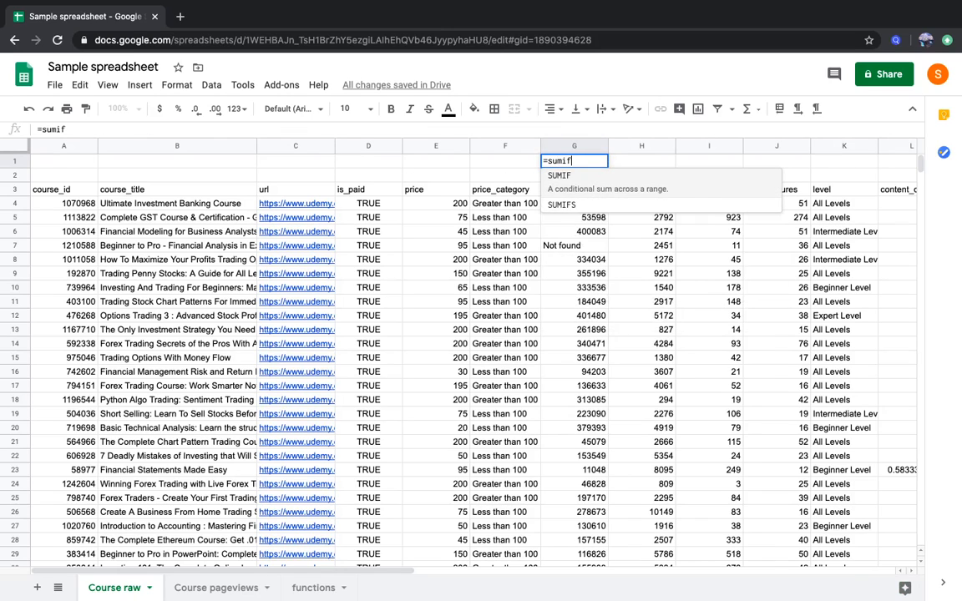
{"action": "type", "text": "(G2"}
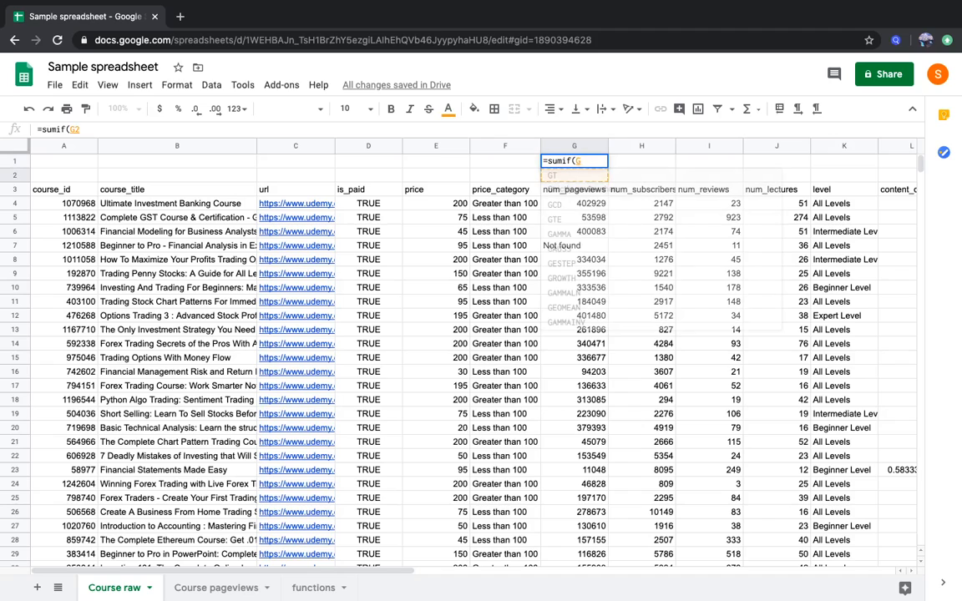
{"action": "key", "text": "BackSpace"}
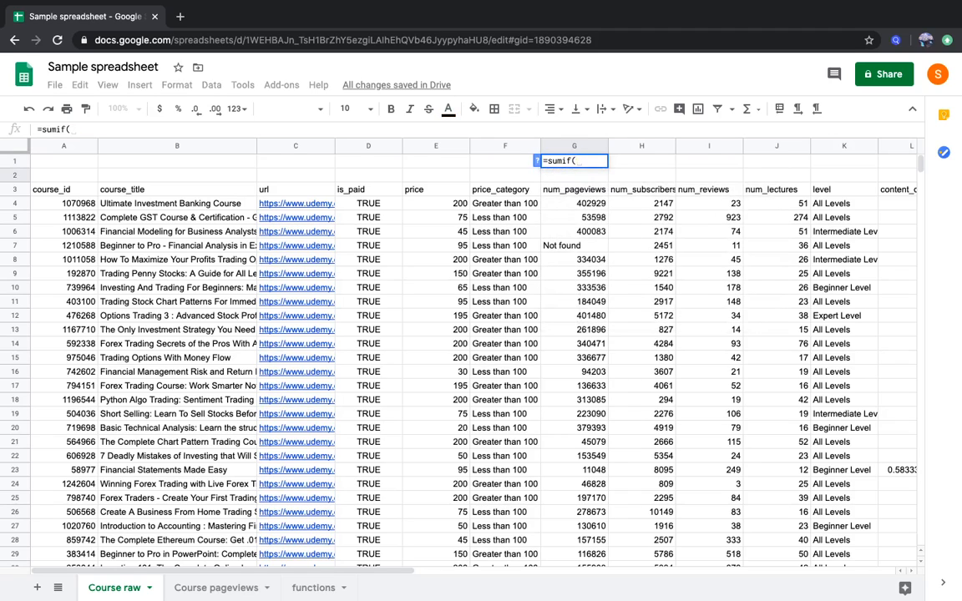
{"action": "left_click", "coordinate": [537, 161]}
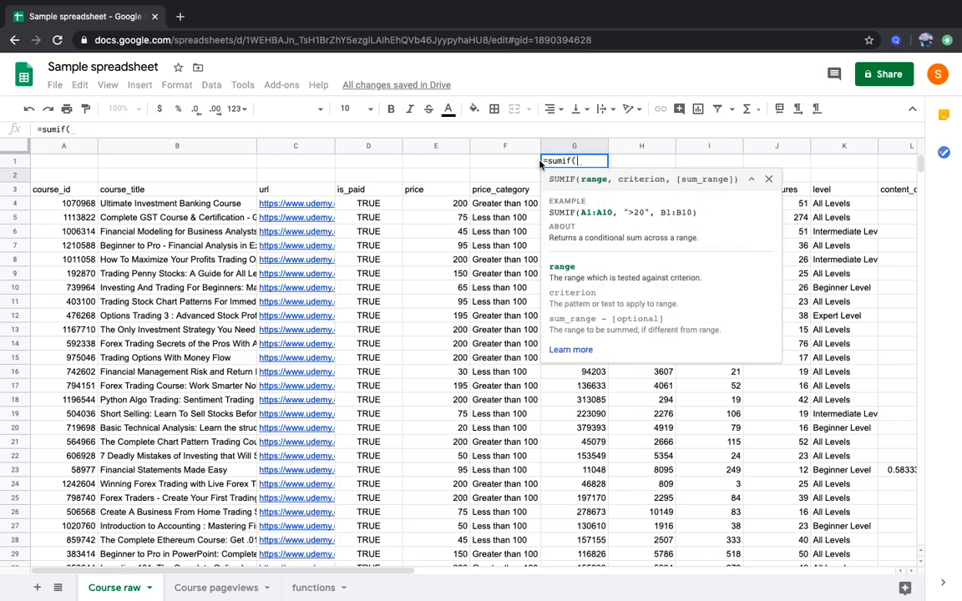
{"action": "left_click_drag", "start_coordinate": [553, 181], "coordinate": [690, 189]}
{"action": "left_click", "coordinate": [588, 160]}
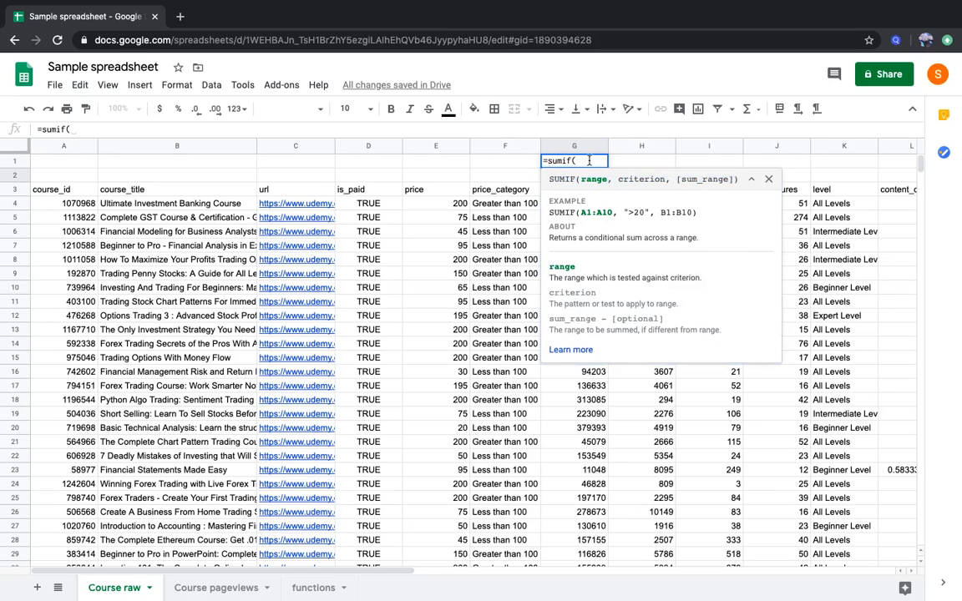
{"action": "left_click", "coordinate": [770, 180]}
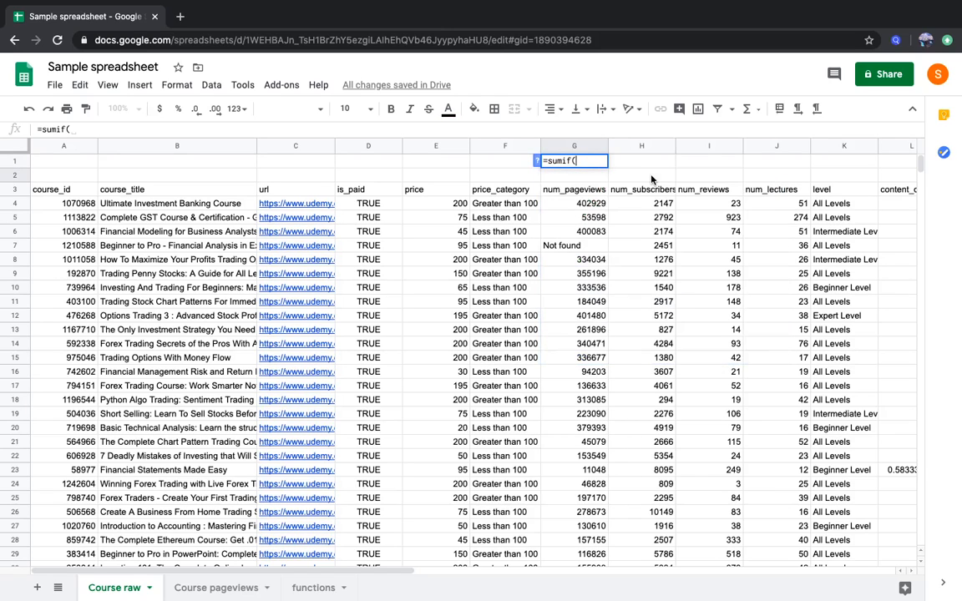
Step: Use the prices in E4:E3681 as the SUMIF criteria range with the criterion ">100"
{"action": "left_click", "coordinate": [456, 203]}
{"action": "key", "text": "ctrl+shift+Down"}
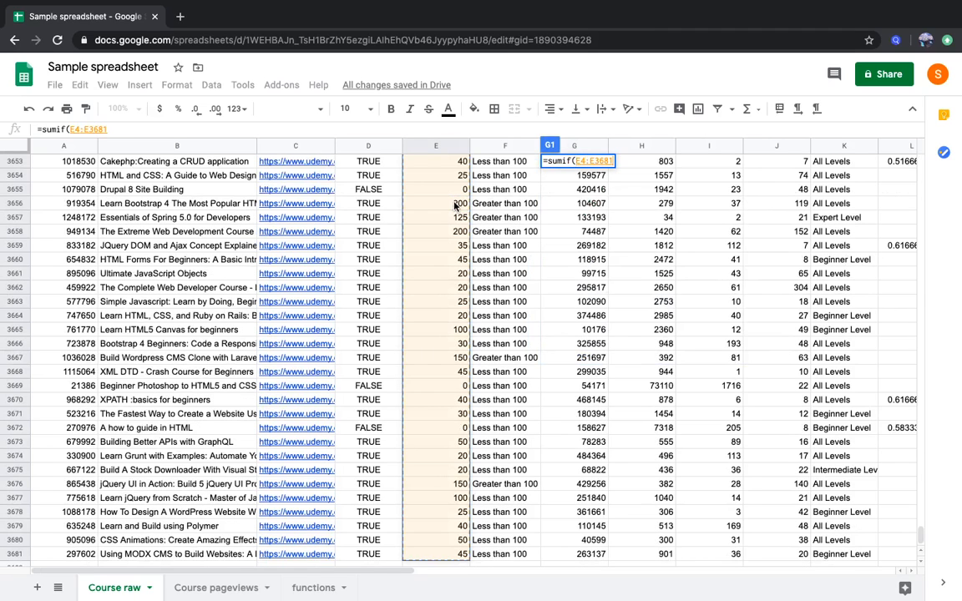
{"action": "type", "text": ","}
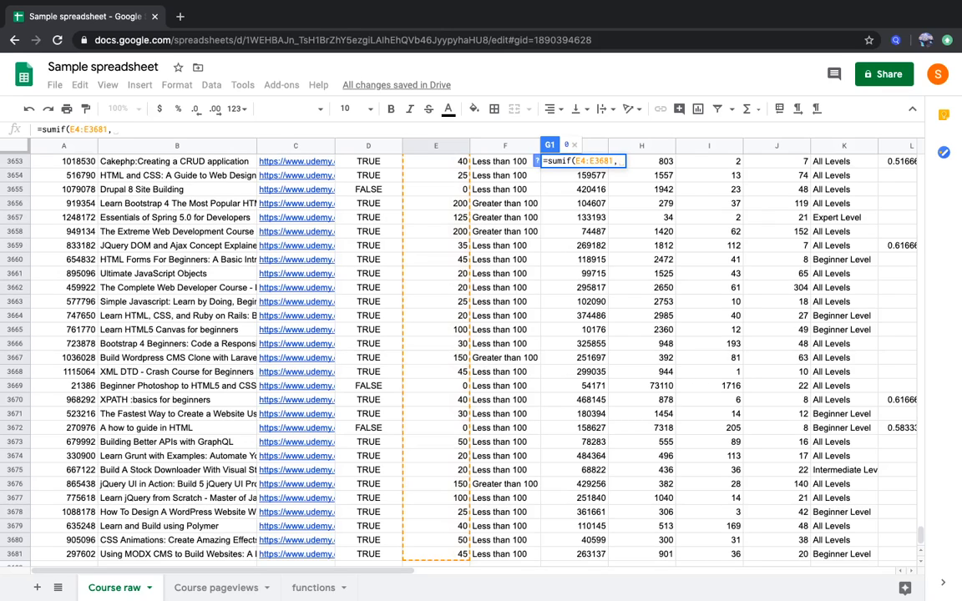
{"action": "type", "text": "\">"}
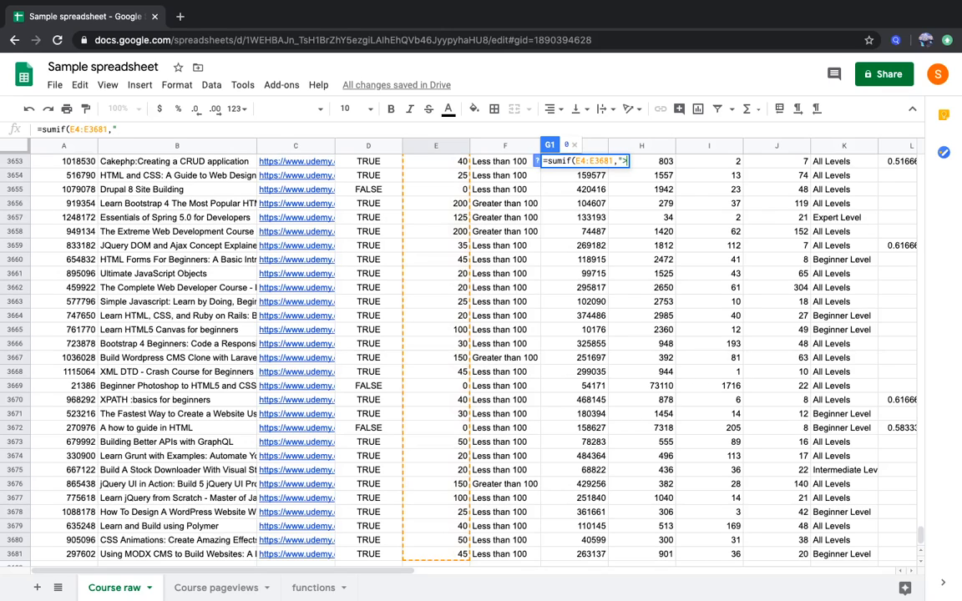
{"action": "type", "text": "100\""}
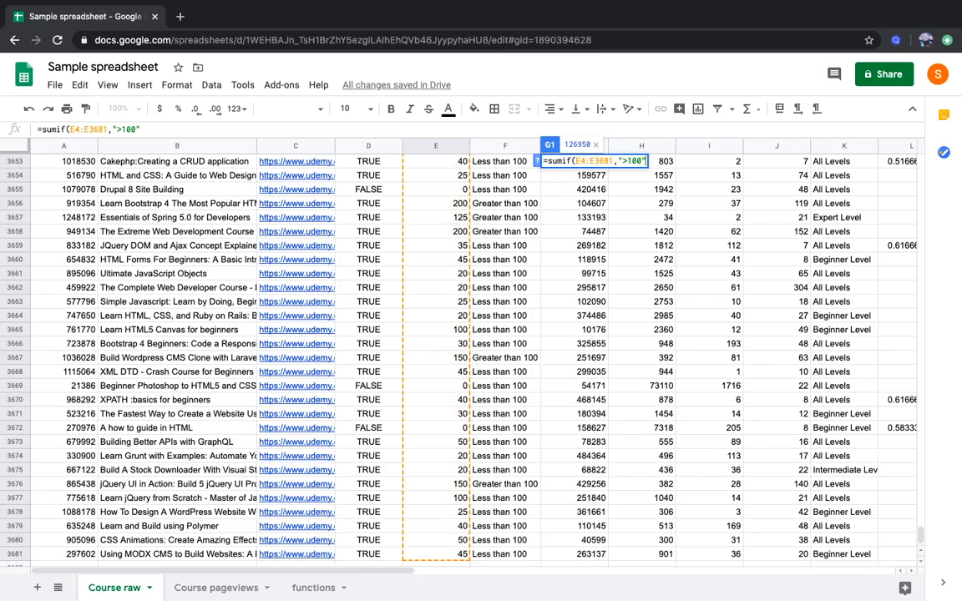
{"action": "type", "text": ","}
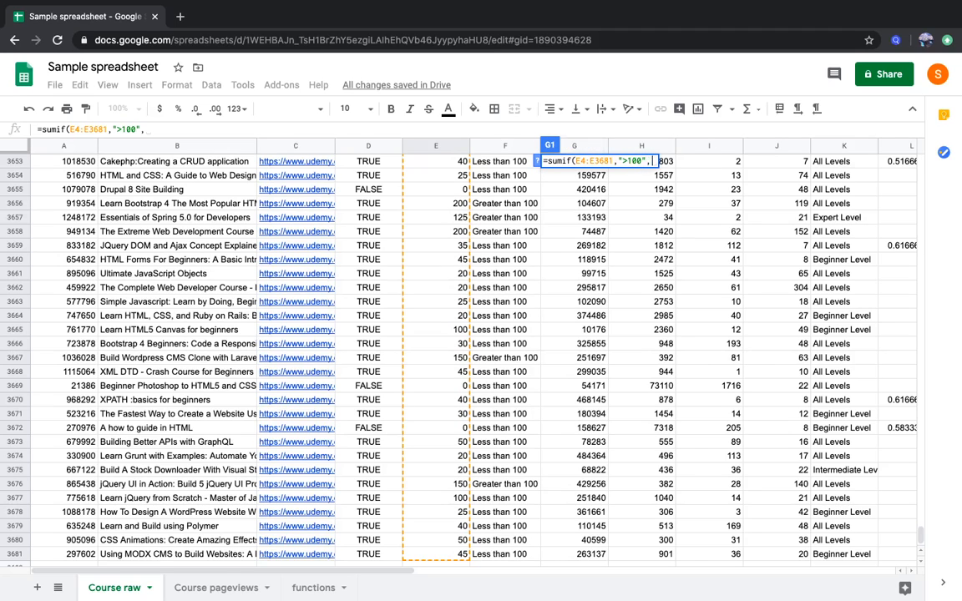
Step: Complete the SUMIF in G1 with the num_subscribers values in H4:H3681 as the sum range
{"action": "key", "text": "Right"}
{"action": "key", "text": "Down"}
{"action": "key", "text": "Down"}
{"action": "key", "text": "Down"}
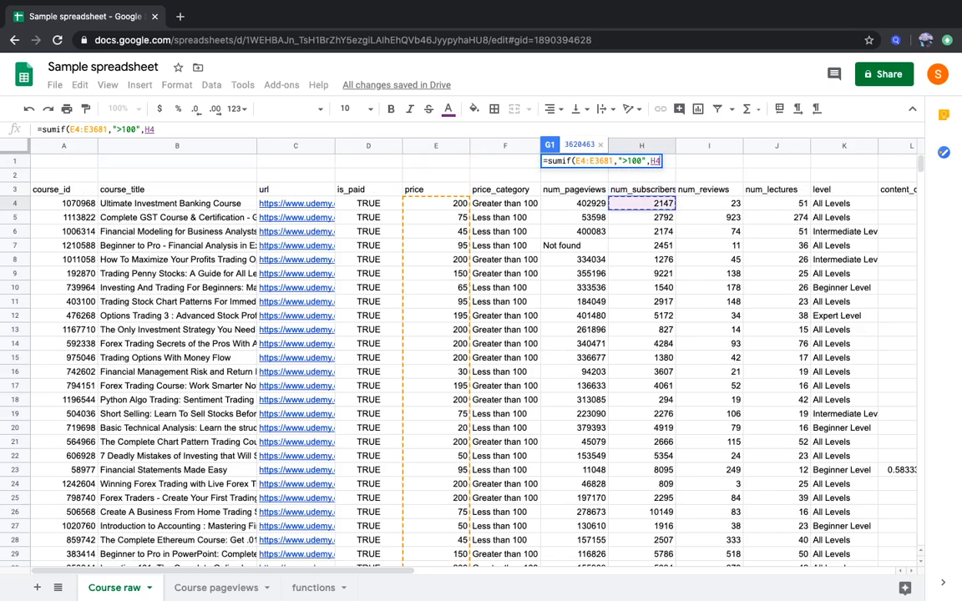
{"action": "key", "text": "super+shift+Down"}
{"action": "type", "text": ")"}
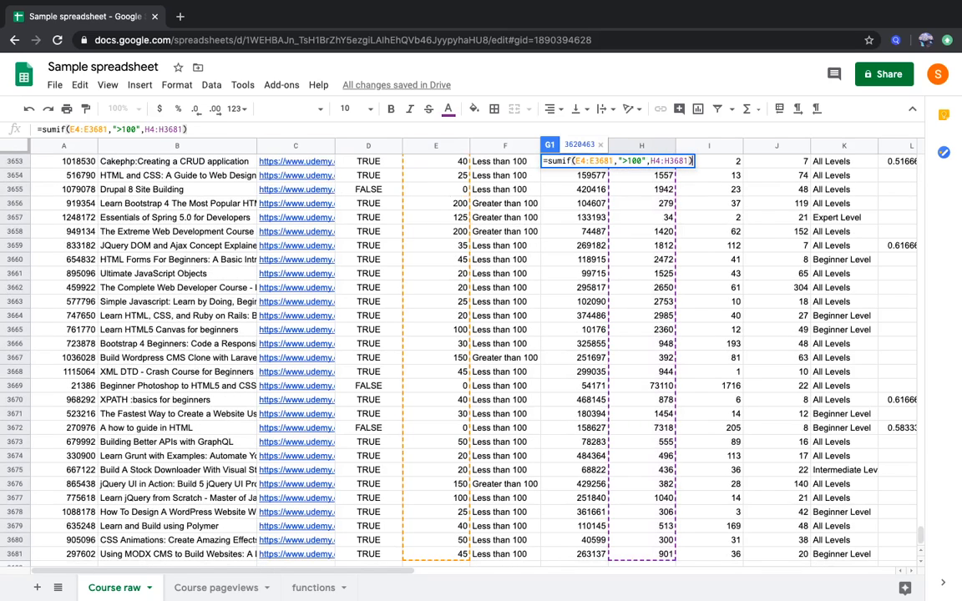
{"action": "key", "text": "Return"}
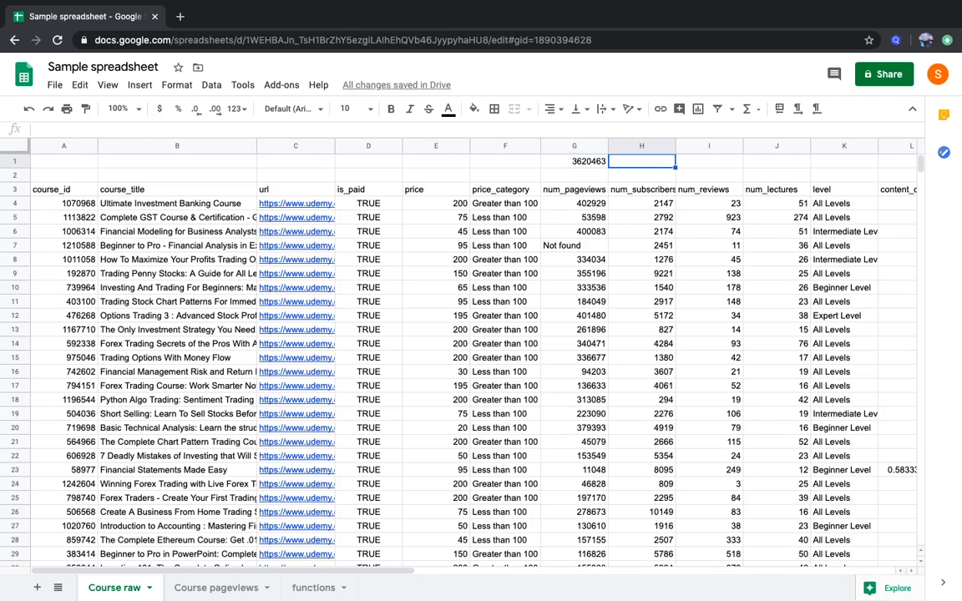
{"action": "key", "text": "Down"}
{"action": "key", "text": "Down"}
{"action": "key", "text": "Down"}
{"action": "key", "text": "Right"}
{"action": "key", "text": "Left"}
{"action": "key", "text": "Up"}
{"action": "key", "text": "Up"}
{"action": "key", "text": "Up"}
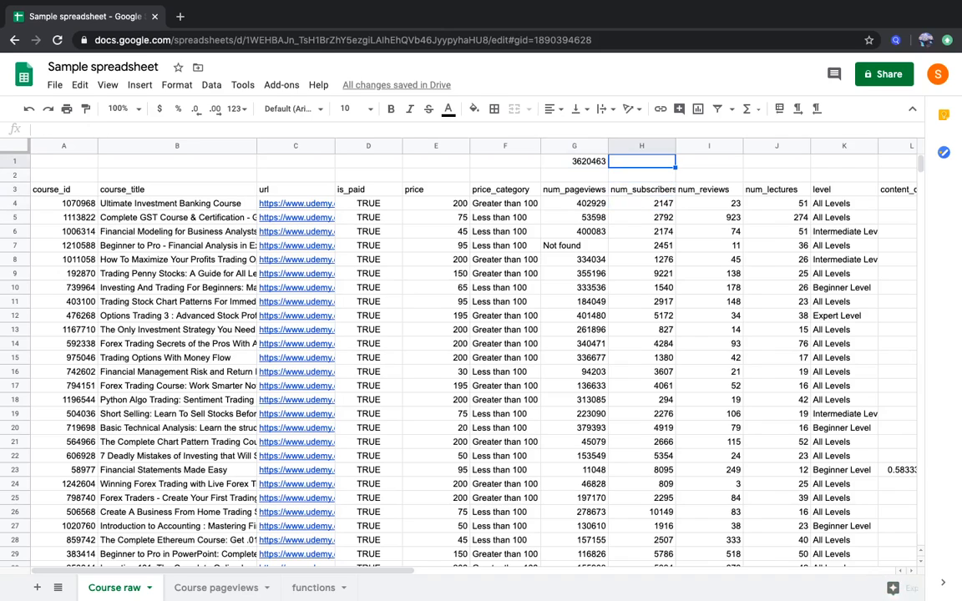
Step: Change the SUMIF in G1 to test the num_subscribers range H4:H3681 against the criterion ">1000"
{"action": "left_click", "coordinate": [76, 130]}
{"action": "key", "text": "BackSpace"}
{"action": "type", "text": "H"}
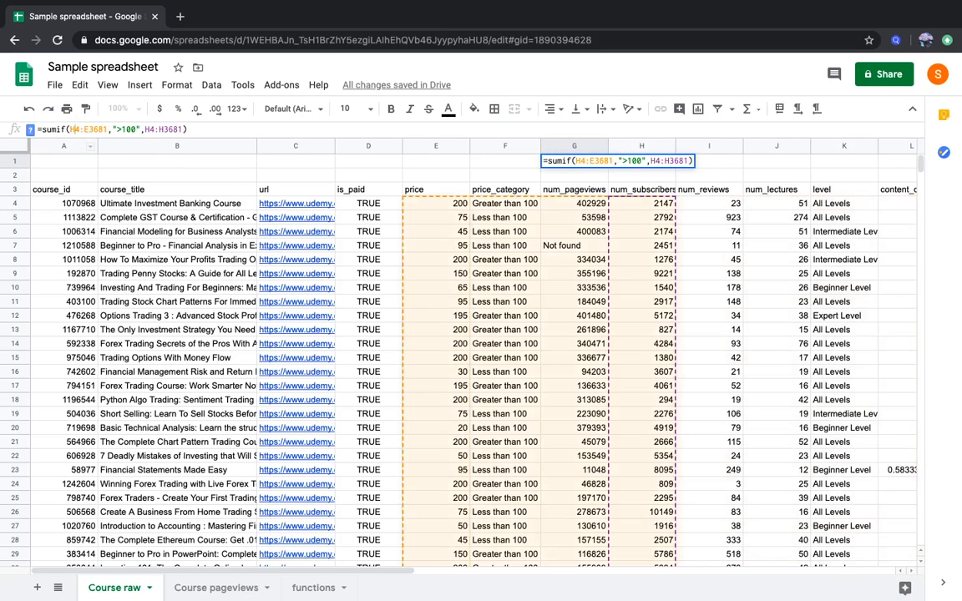
{"action": "key", "text": "BackSpace"}
{"action": "type", "text": "H"}
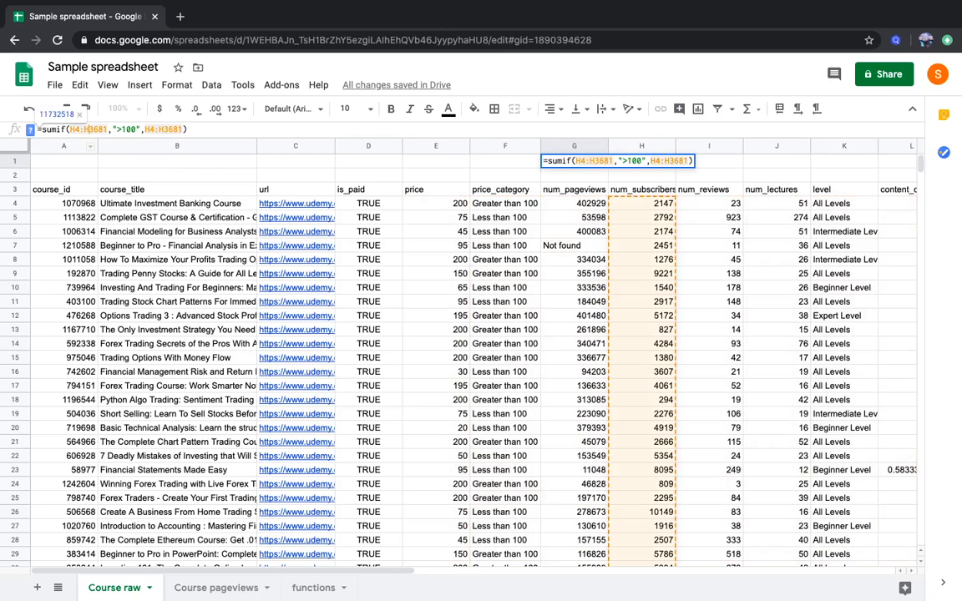
{"action": "left_click", "coordinate": [130, 130]}
{"action": "type", "text": "0"}
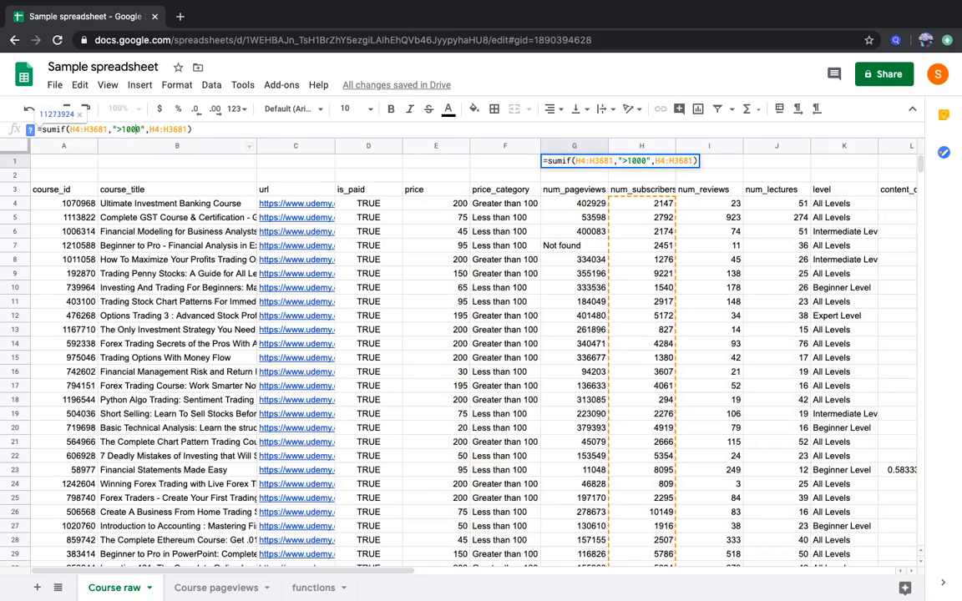
{"action": "key", "text": "Return"}
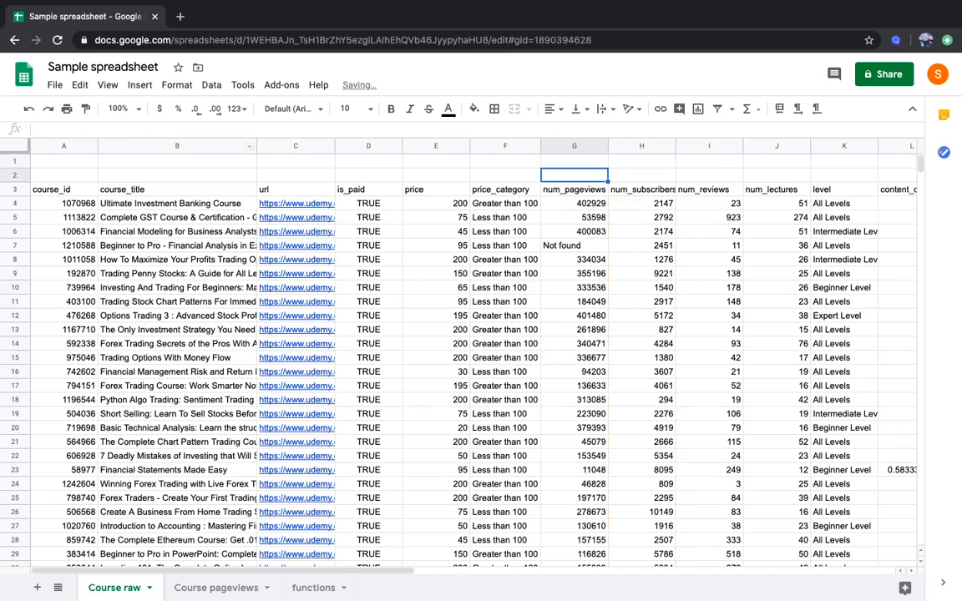
Step: Undo the last change to the SUMIF formula in G1
{"action": "left_click", "coordinate": [641, 161]}
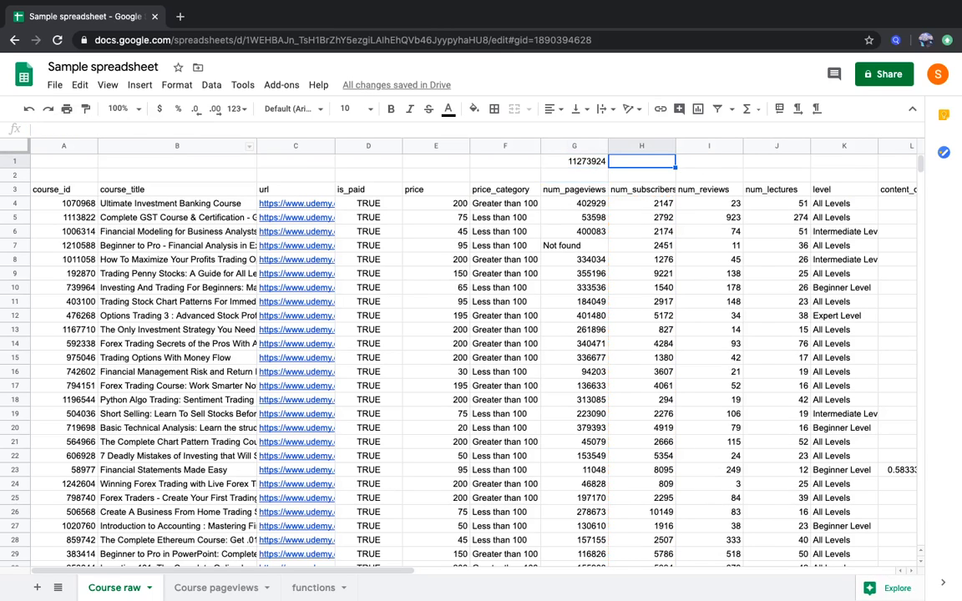
{"action": "key", "text": "Down"}
{"action": "key", "text": "Down"}
{"action": "key", "text": "Down"}
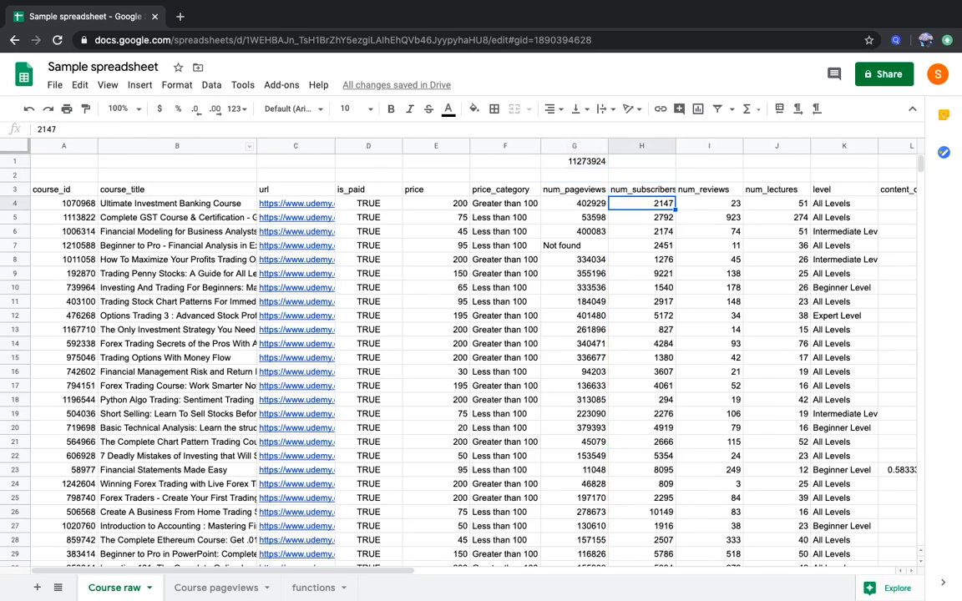
{"action": "key", "text": "Up"}
{"action": "key", "text": "Up"}
{"action": "key", "text": "Up"}
{"action": "key", "text": "Left"}
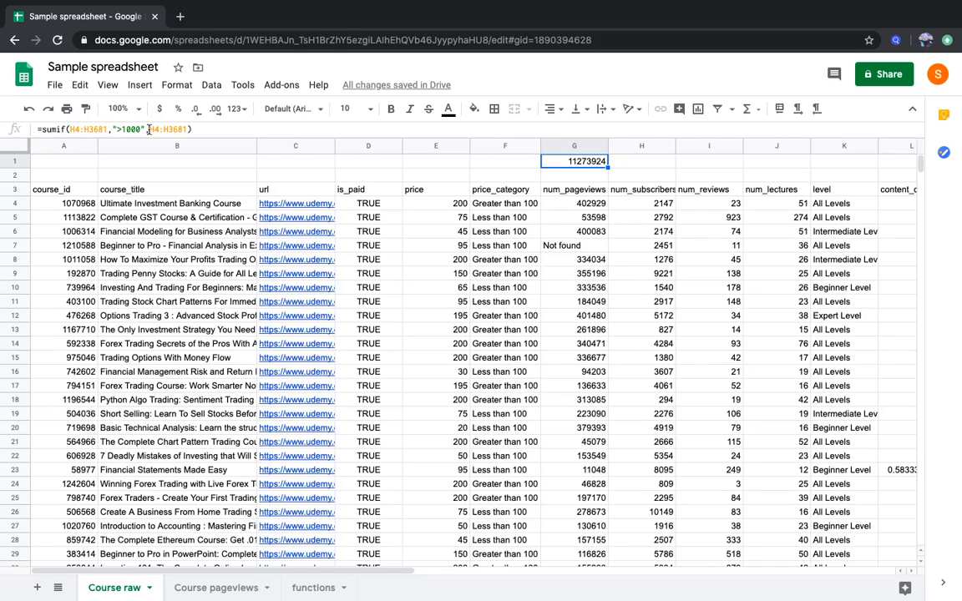
{"action": "key", "text": "super+z"}
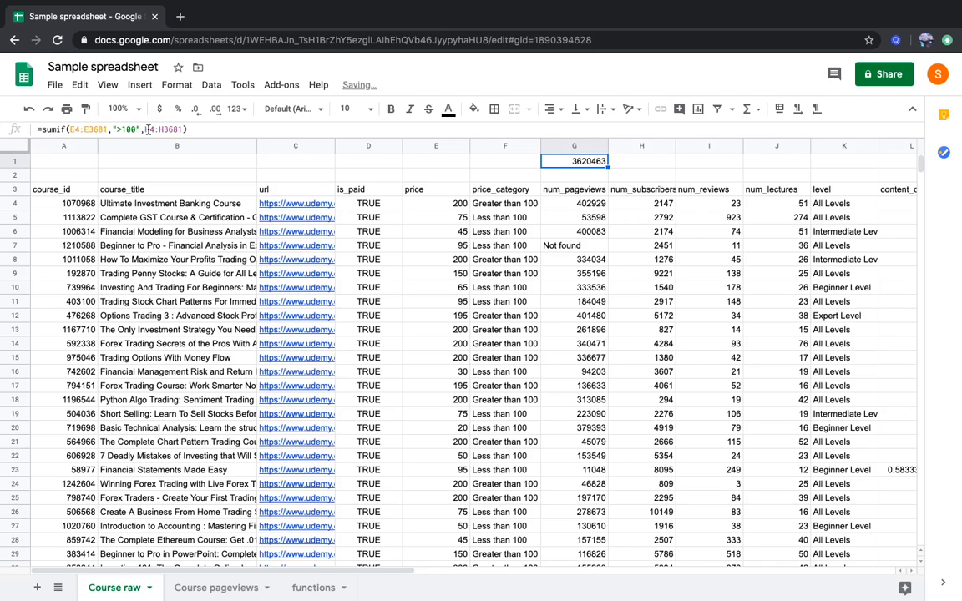
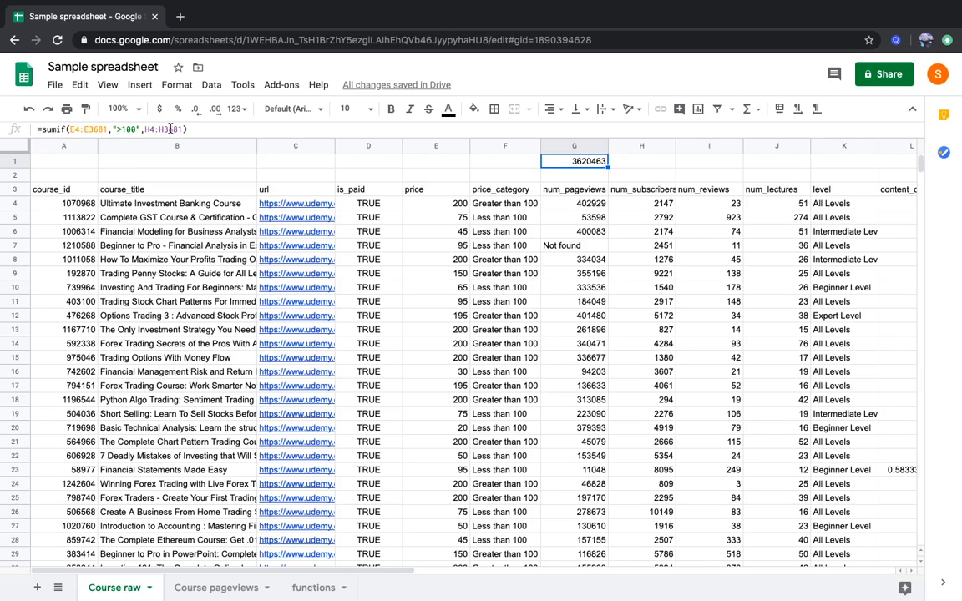
Step: Turn the G1 formula into a COUNTIF of the prices in E4:E3681 with the criterion ">100", removing the H4:H3681 sum range
{"action": "left_click", "coordinate": [63, 128]}
{"action": "double_click", "coordinate": [52, 129]}
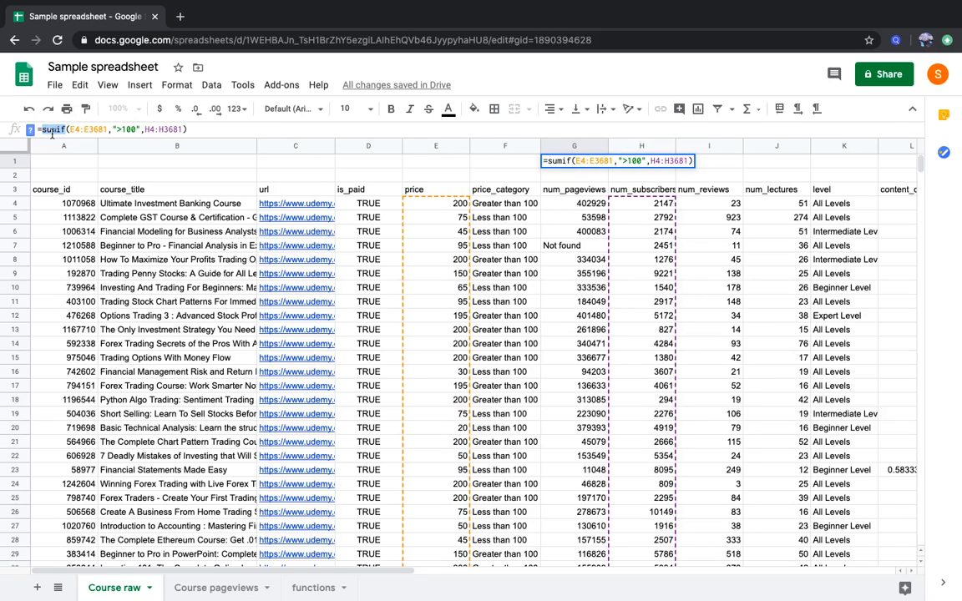
{"action": "type", "text": "countif"}
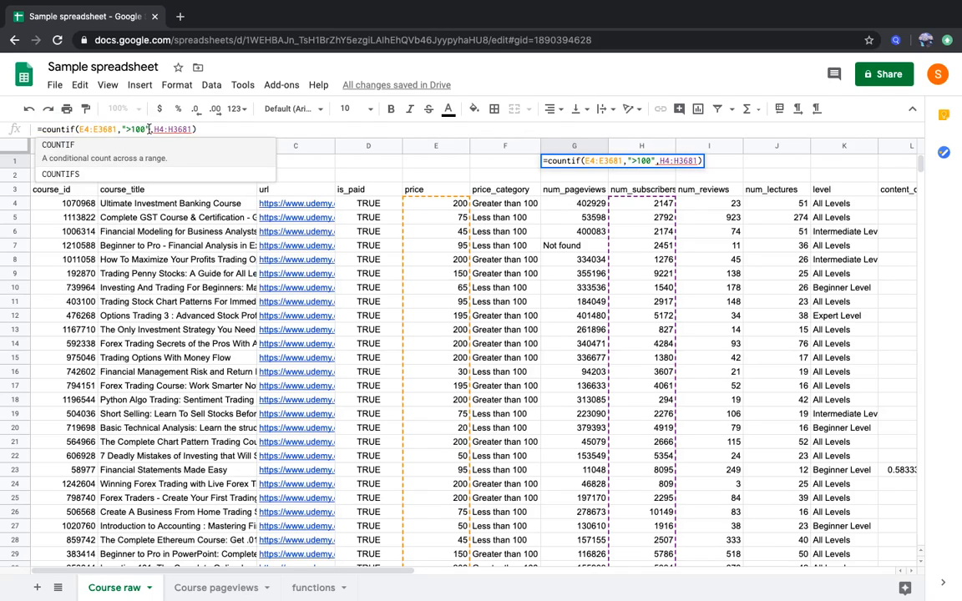
{"action": "left_click_drag", "start_coordinate": [151, 128], "coordinate": [193, 128]}
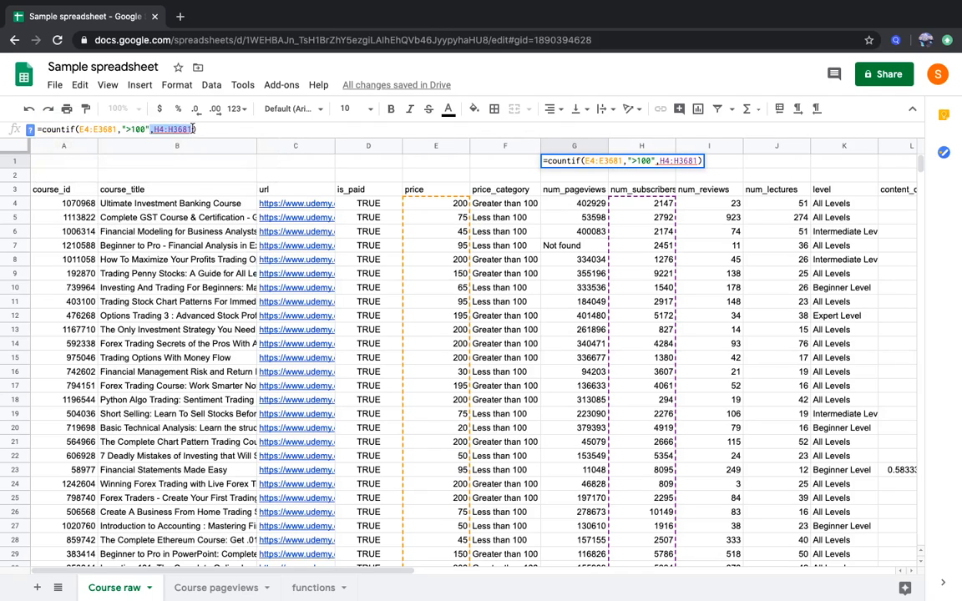
{"action": "key", "text": "BackSpace"}
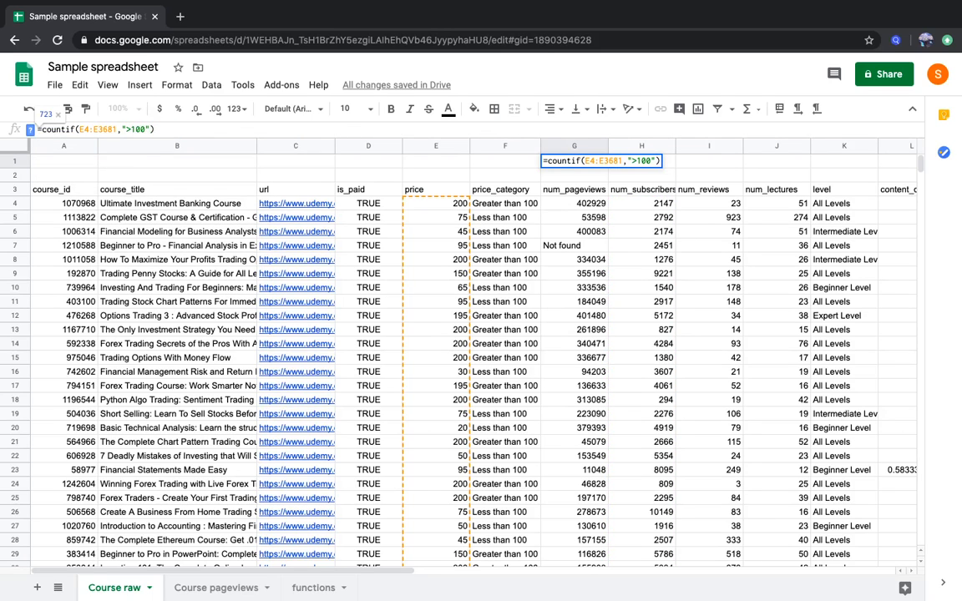
{"action": "left_click_drag", "start_coordinate": [79, 129], "coordinate": [125, 129]}
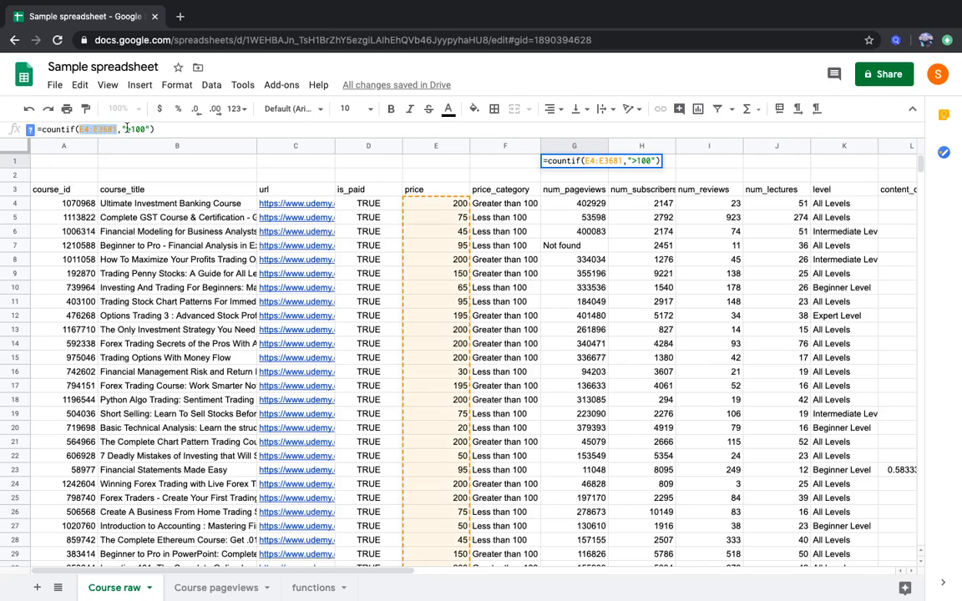
{"action": "left_click", "coordinate": [141, 129]}
{"action": "key", "text": "Return"}
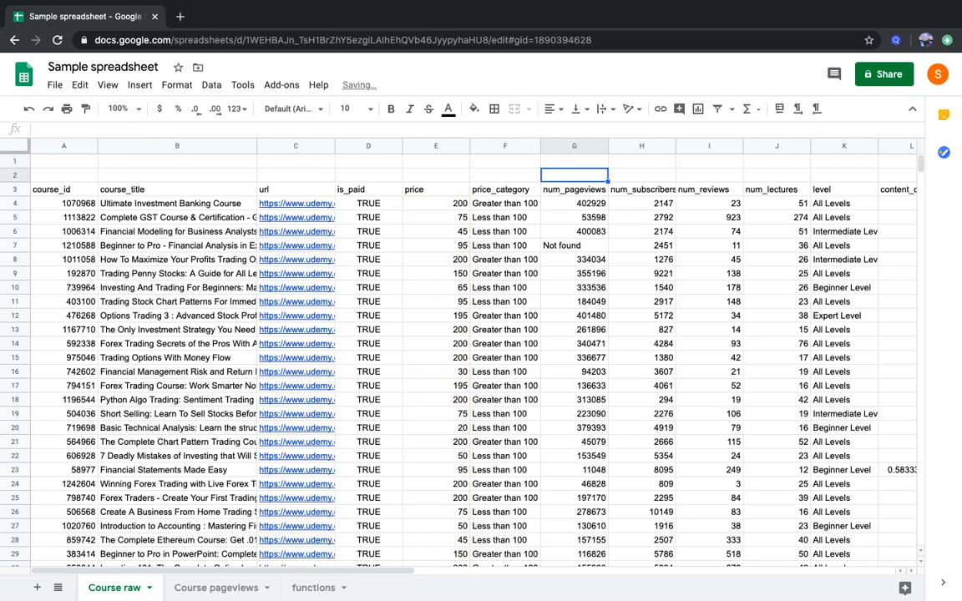
{"action": "key", "text": "Up"}
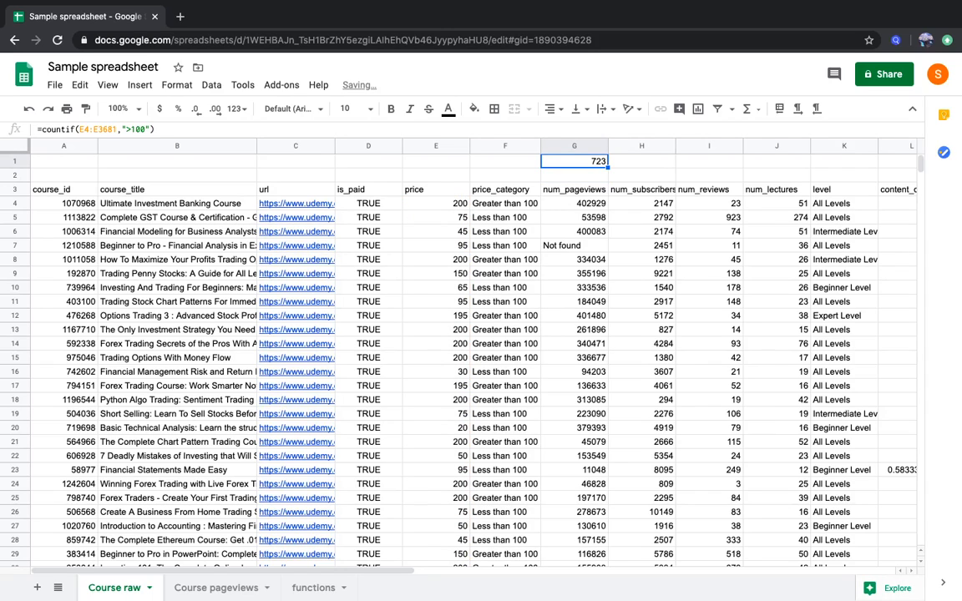
{"action": "left_click", "coordinate": [655, 176]}
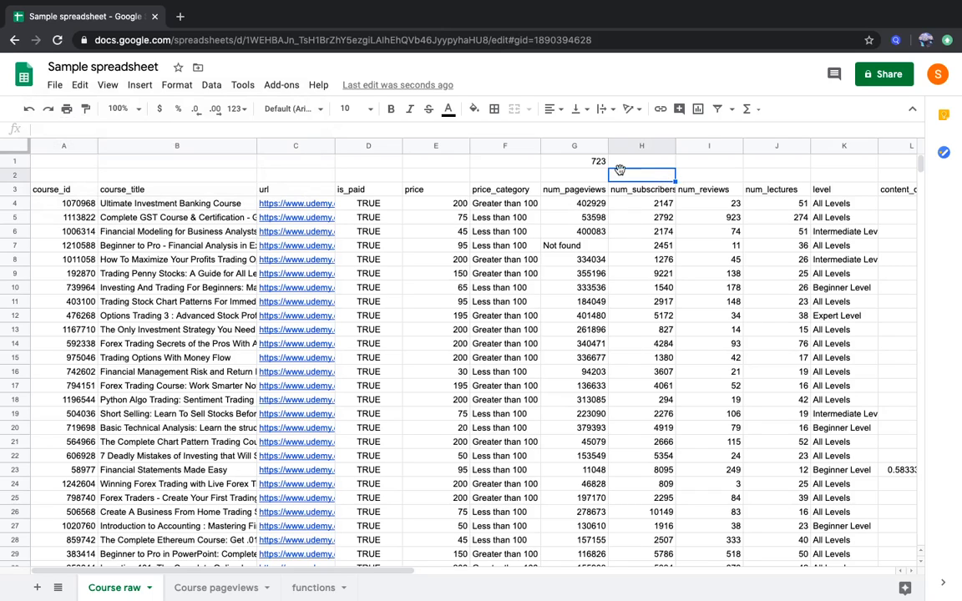
Step: Replace the G1 formula with a SUMIF testing the prices in E4:E3681 against the criterion ">100"
{"action": "left_click", "coordinate": [585, 163]}
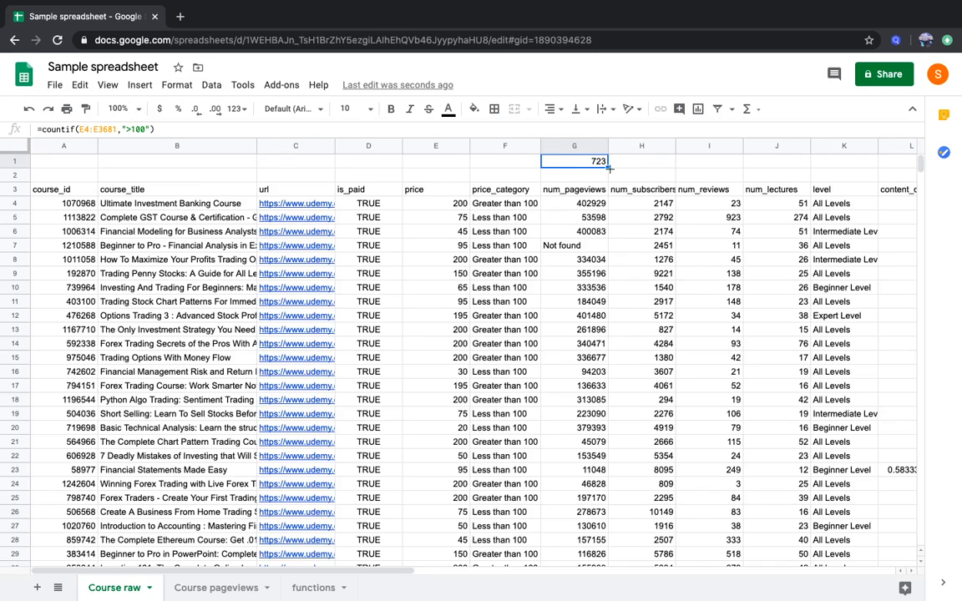
{"action": "left_click", "coordinate": [621, 164]}
{"action": "left_click", "coordinate": [585, 162]}
{"action": "type", "text": "=sumif(E4"}
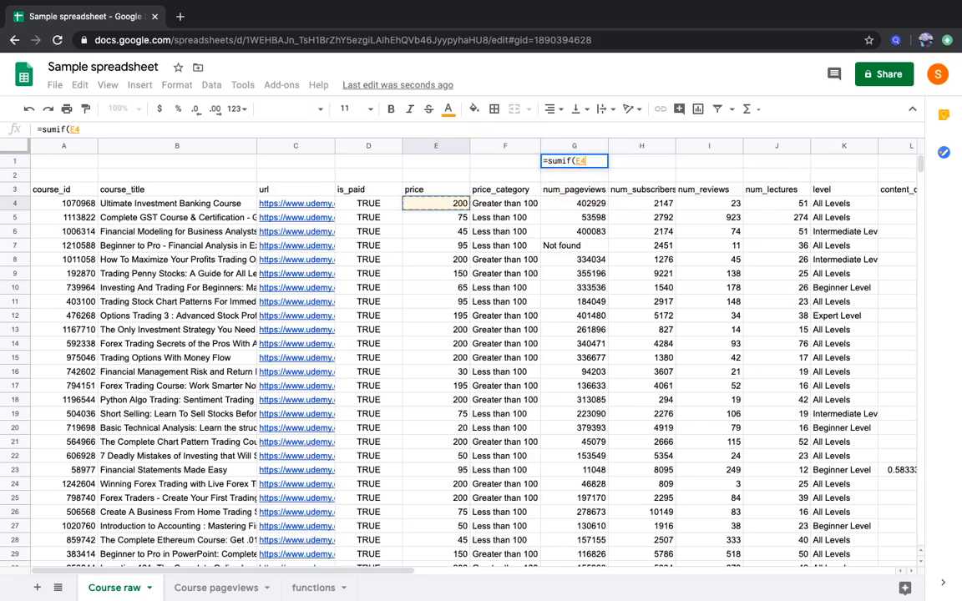
{"action": "key", "text": "ctrl+shift+Down"}
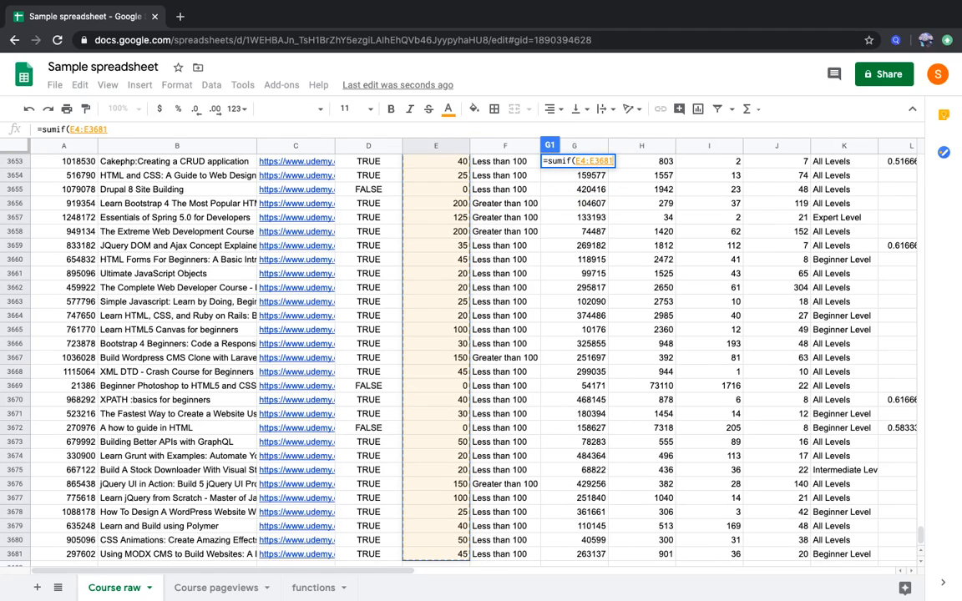
{"action": "type", "text": ",\">"}
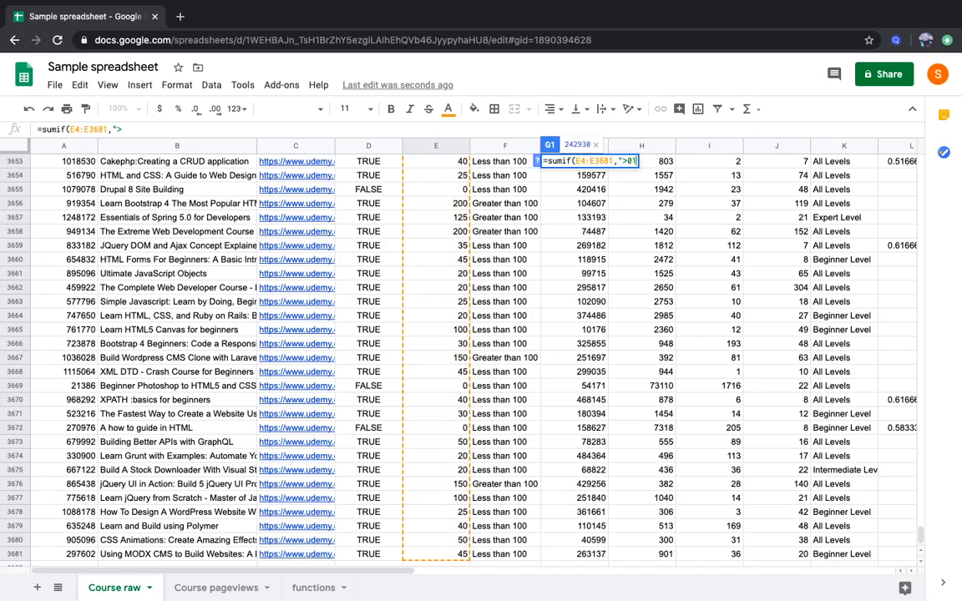
{"action": "type", "text": "100\","}
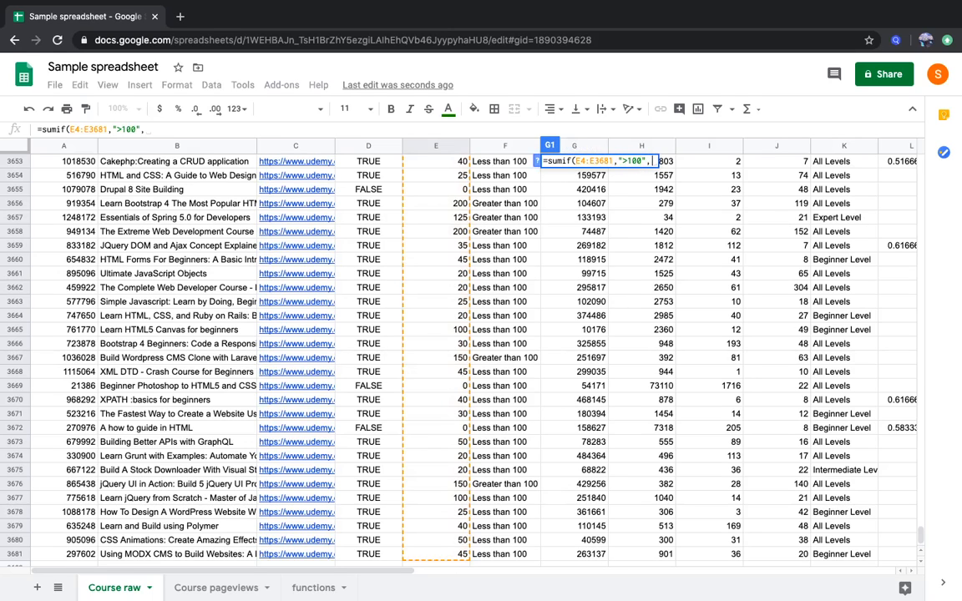
Step: Finish the SUMIF in G1 with the num_subscribers values in H4:H3681 as the range to add up
{"action": "key", "text": "Right"}
{"action": "key", "text": "Right"}
{"action": "key", "text": "Down"}
{"action": "key", "text": "Down"}
{"action": "key", "text": "Down"}
{"action": "key", "text": "Left"}
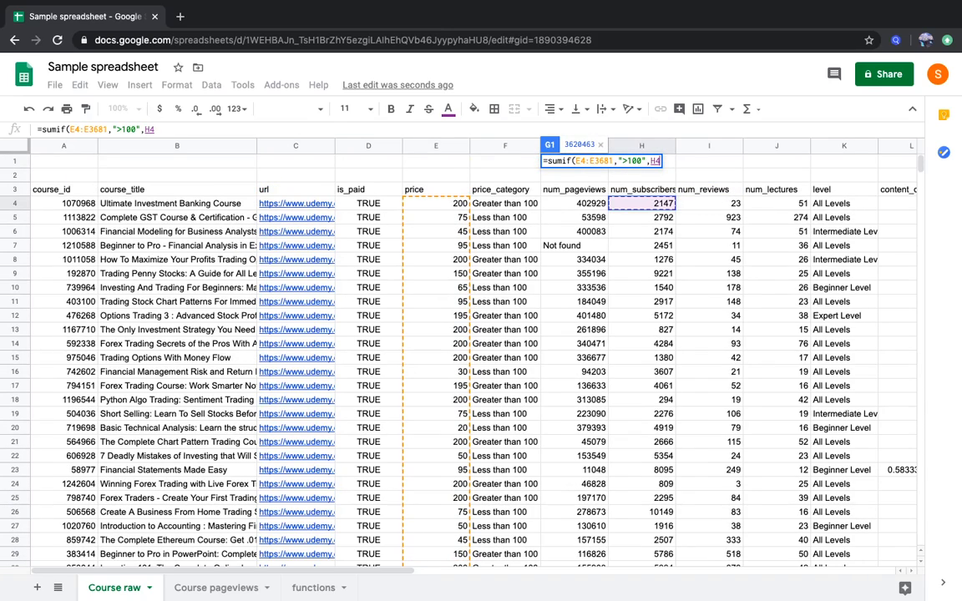
{"action": "key", "text": "ctrl+shift+Down"}
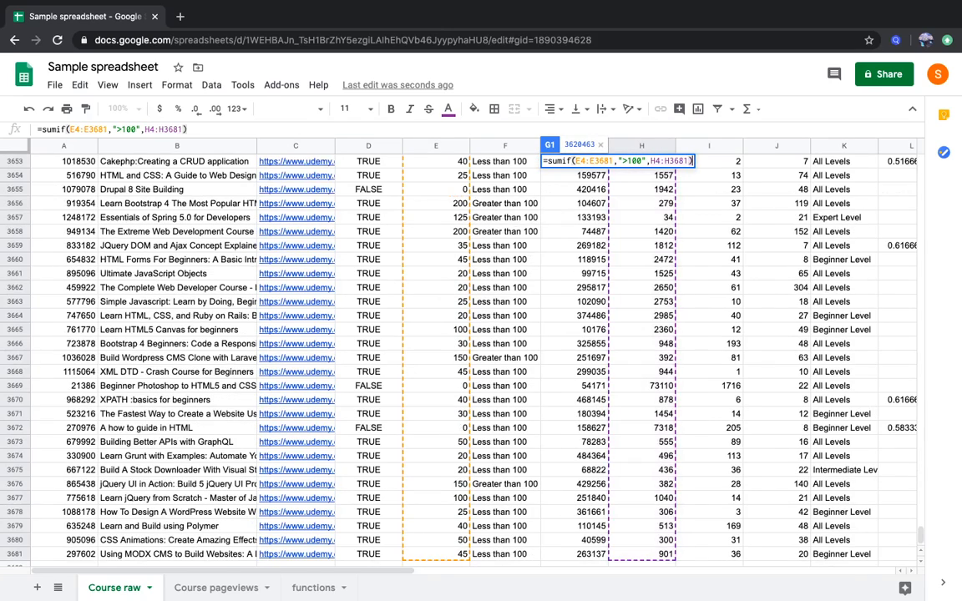
{"action": "key", "text": "Return"}
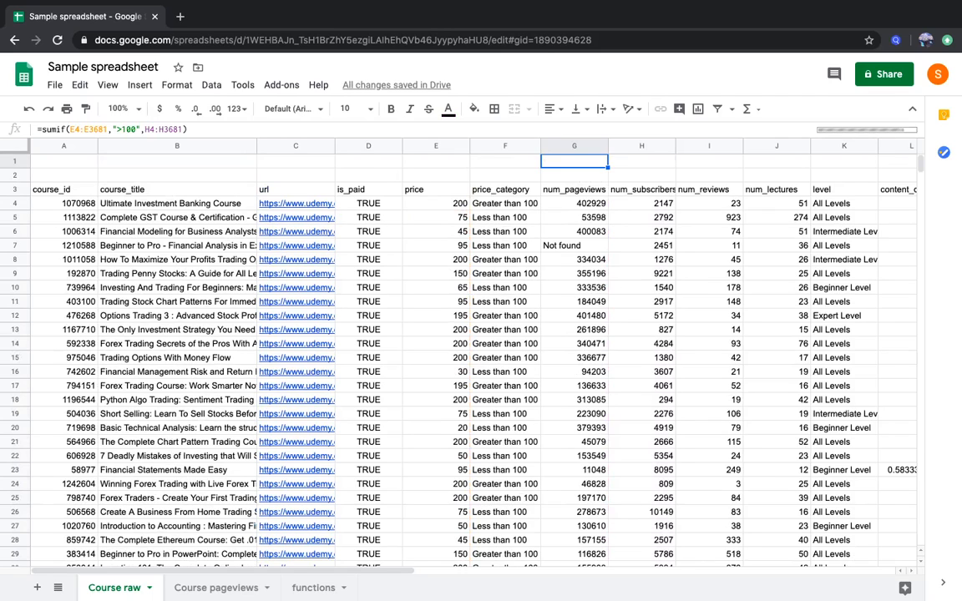
{"action": "key", "text": "Down"}
{"action": "key", "text": "Down"}
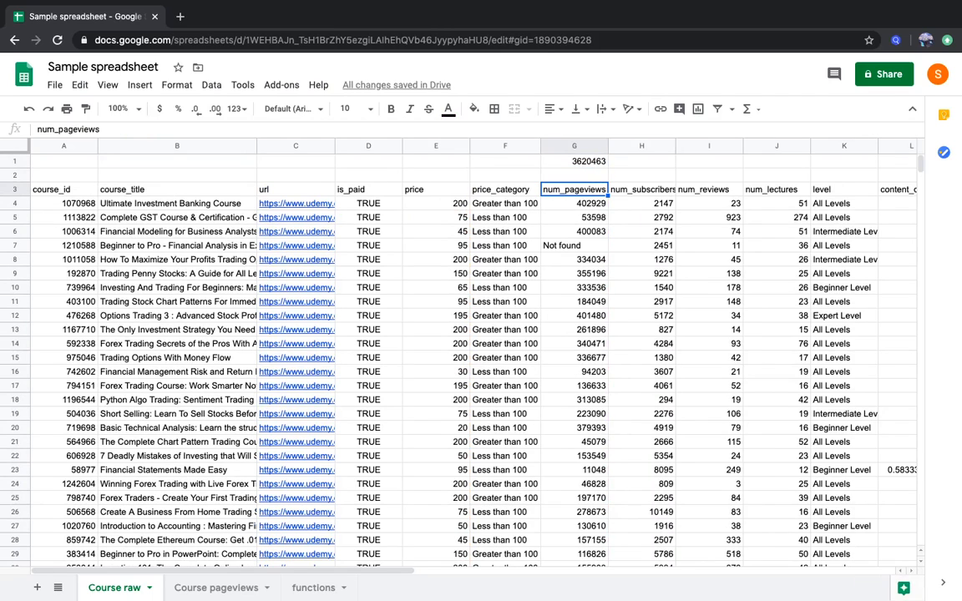
Step: Create a filter over the whole course table, from the course_id header in row 3 through column N and row 3681
{"action": "left_click", "coordinate": [46, 192]}
{"action": "key", "text": "ctrl+shift+Right"}
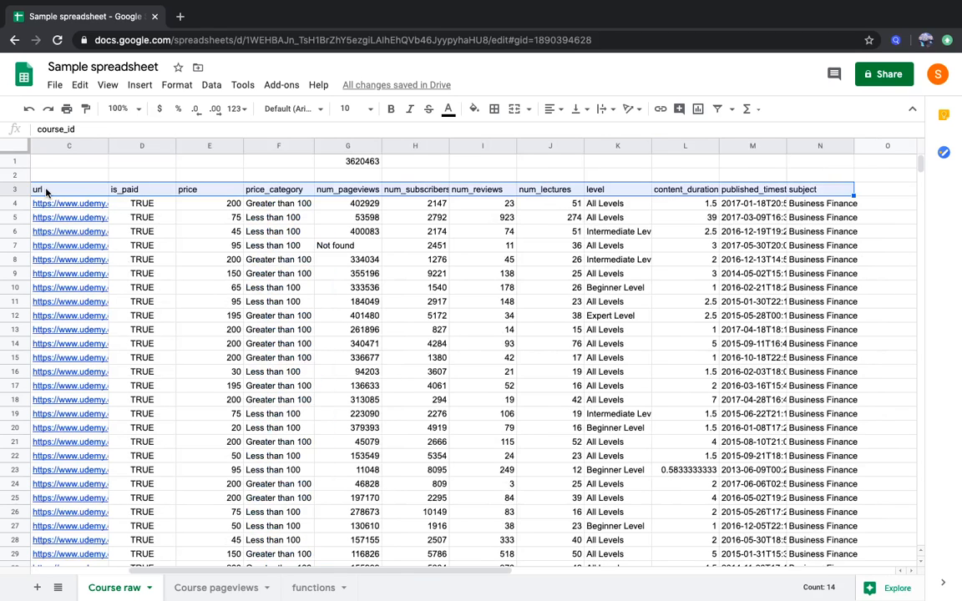
{"action": "key", "text": "ctrl+shift+Down"}
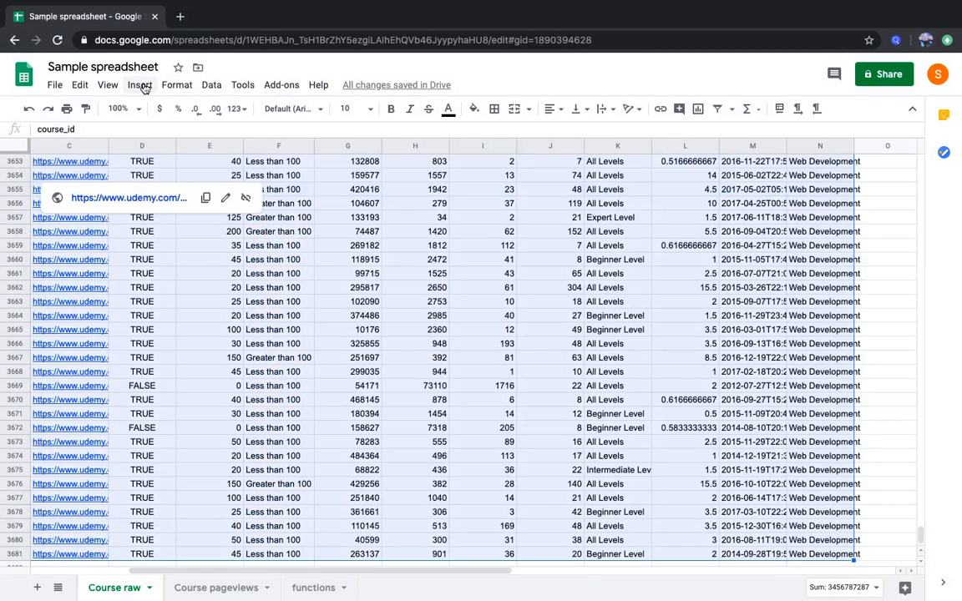
{"action": "left_click", "coordinate": [211, 84]}
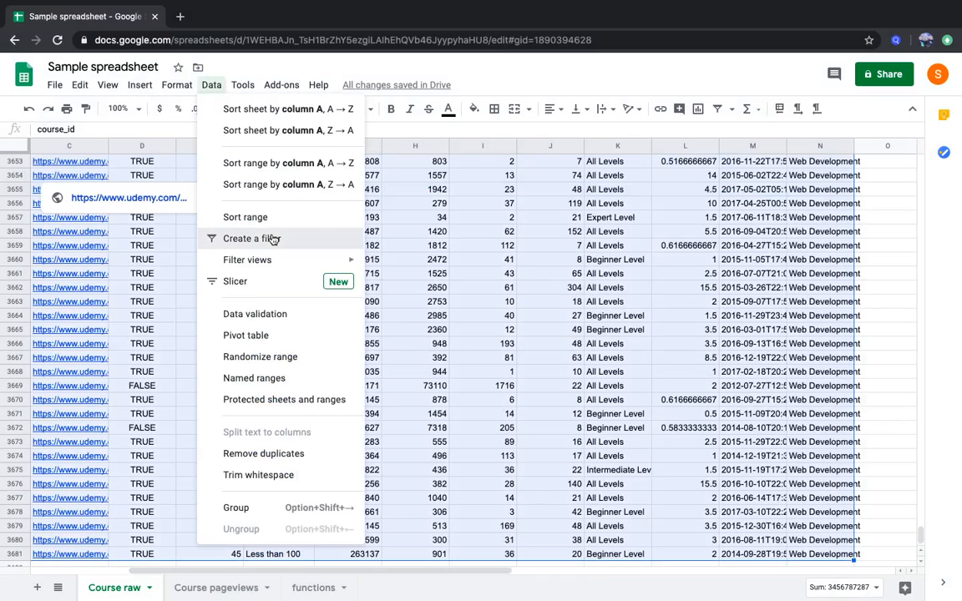
{"action": "key", "text": "Return"}
{"action": "left_click", "coordinate": [502, 218]}
{"action": "key", "text": "super+Up"}
{"action": "key", "text": "Up"}
{"action": "key", "text": "Up"}
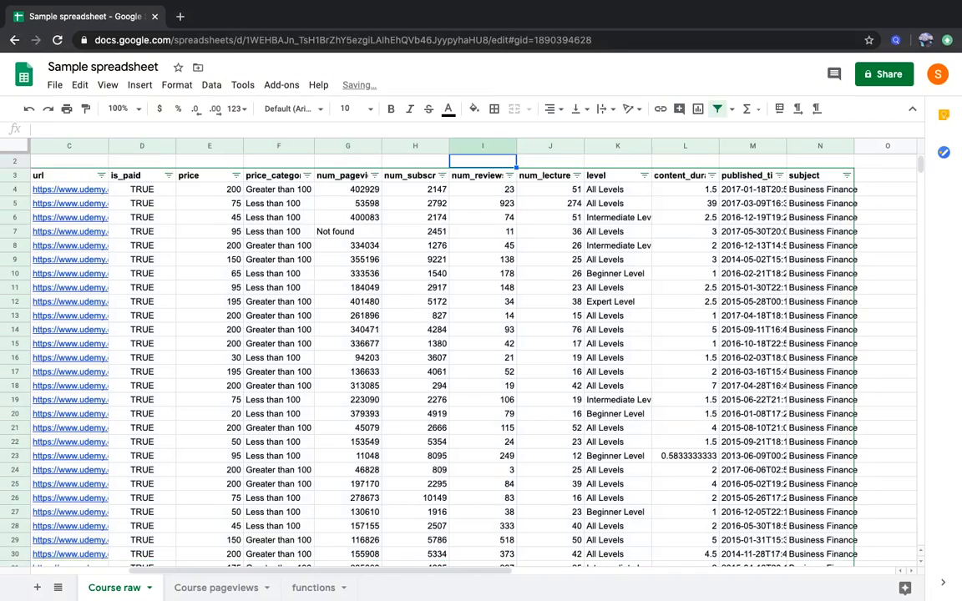
Step: Try a SUBTOTAL formula in H2 with the range H4:H3681 first and the function code 9 second
{"action": "key", "text": "Right"}
{"action": "key", "text": "Down"}
{"action": "key", "text": "Left"}
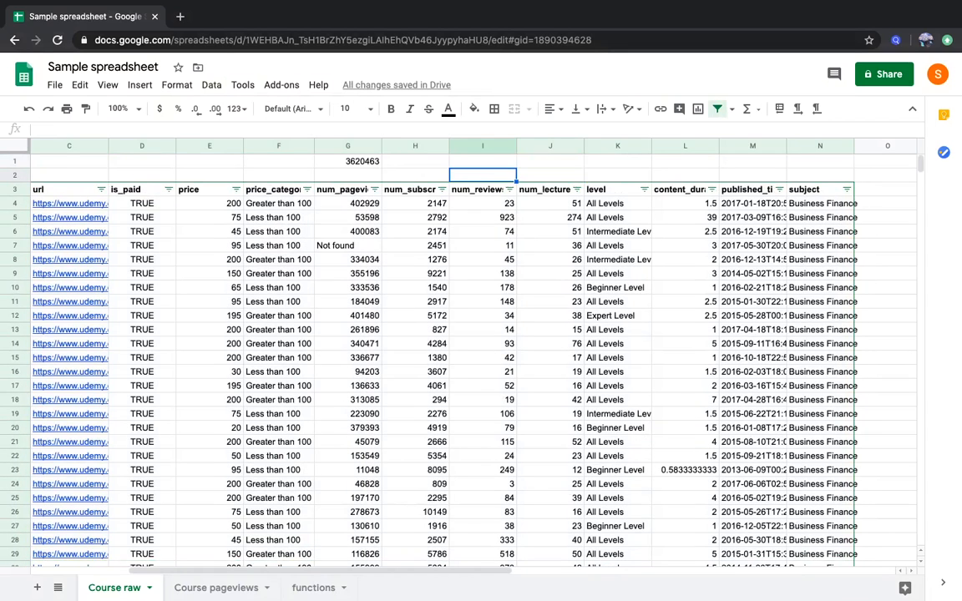
{"action": "key", "text": "Left"}
{"action": "type", "text": "=sub"}
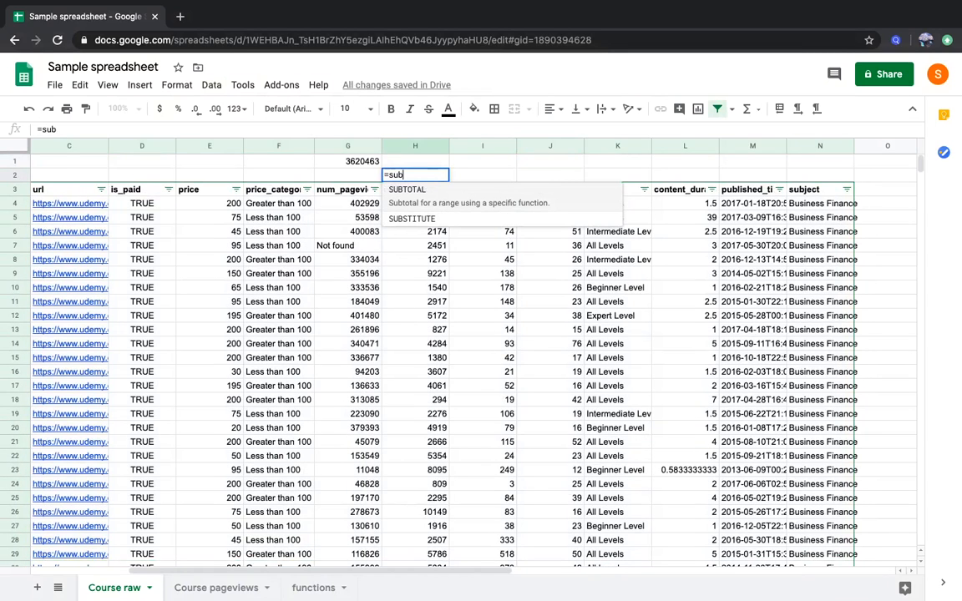
{"action": "key", "text": "Tab"}
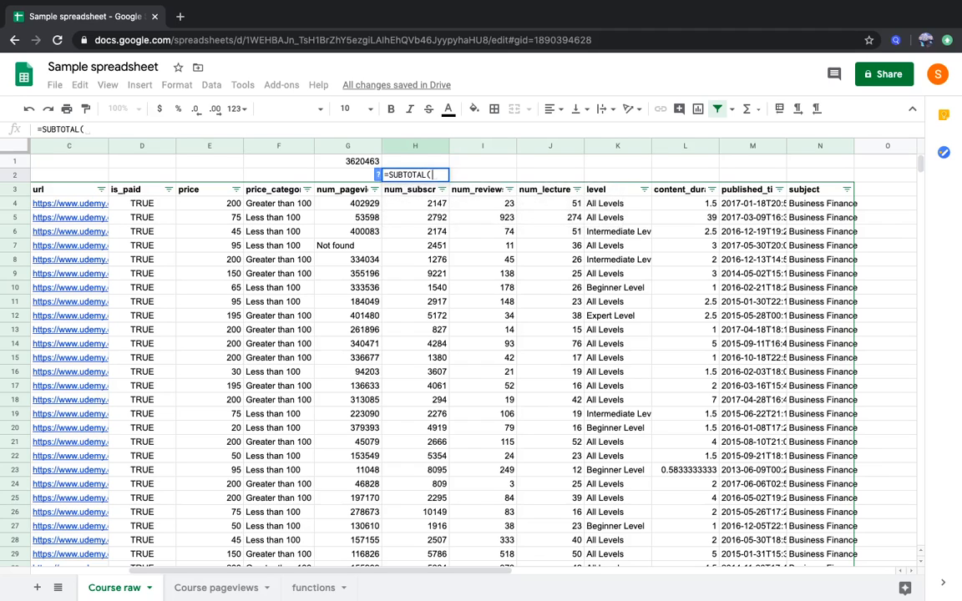
{"action": "key", "text": "Down"}
{"action": "key", "text": "Down"}
{"action": "key", "text": "ctrl+shift+Down"}
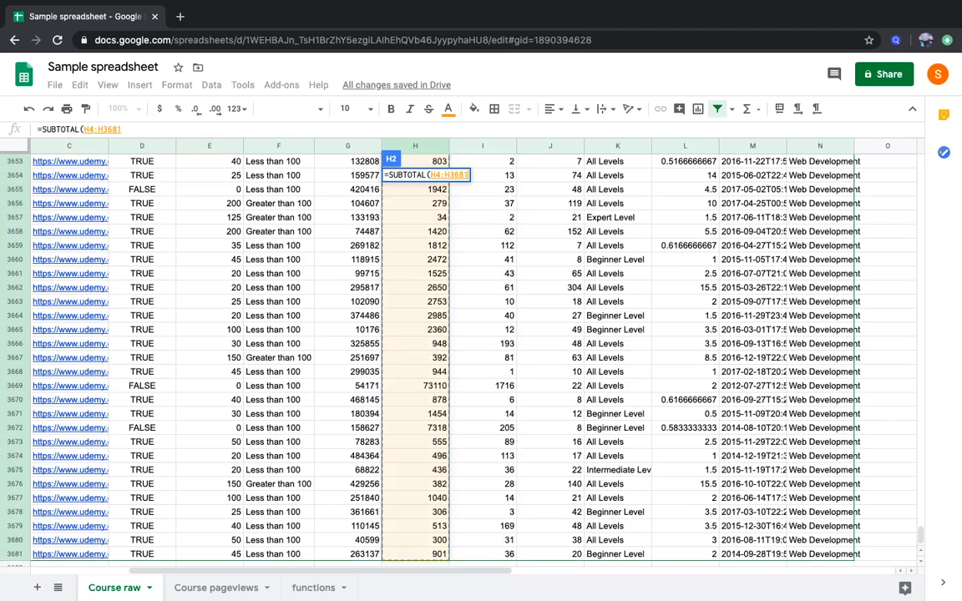
{"action": "type", "text": ")"}
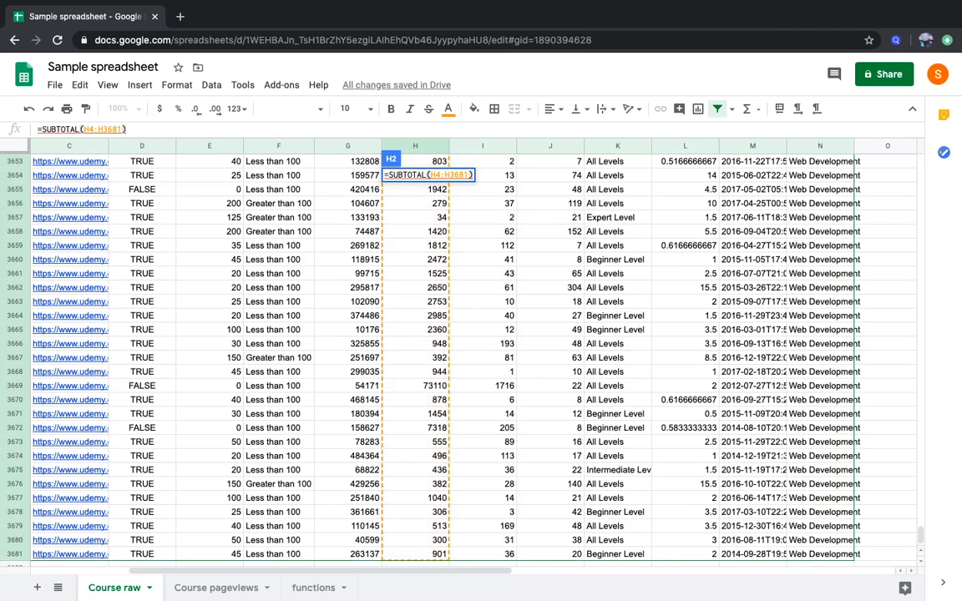
{"action": "key", "text": "Return"}
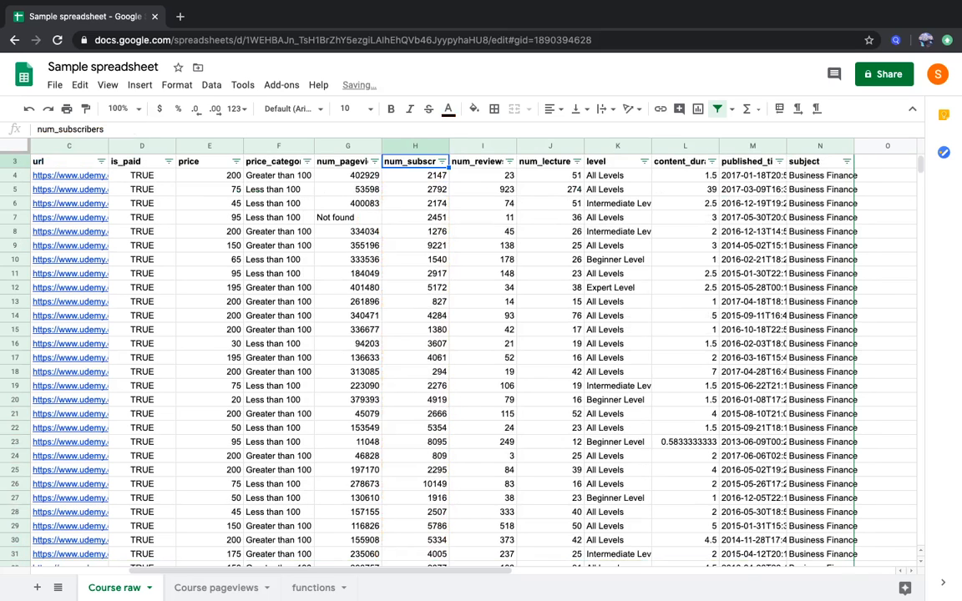
{"action": "key", "text": "Up"}
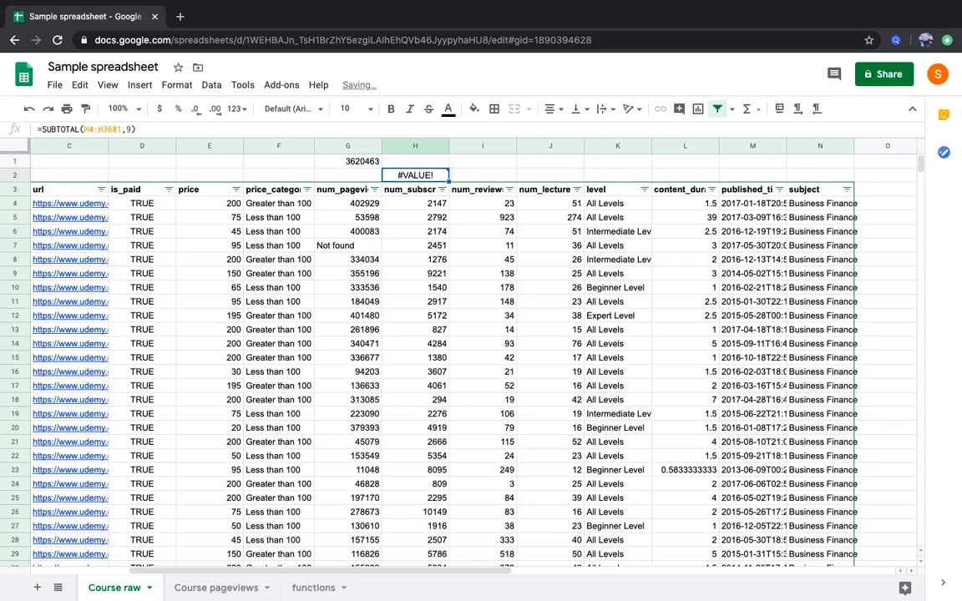
Step: Restart the formula in H2 as a SUBTOTAL and consult the function's help article for its function codes
{"action": "type", "text": "=sub"}
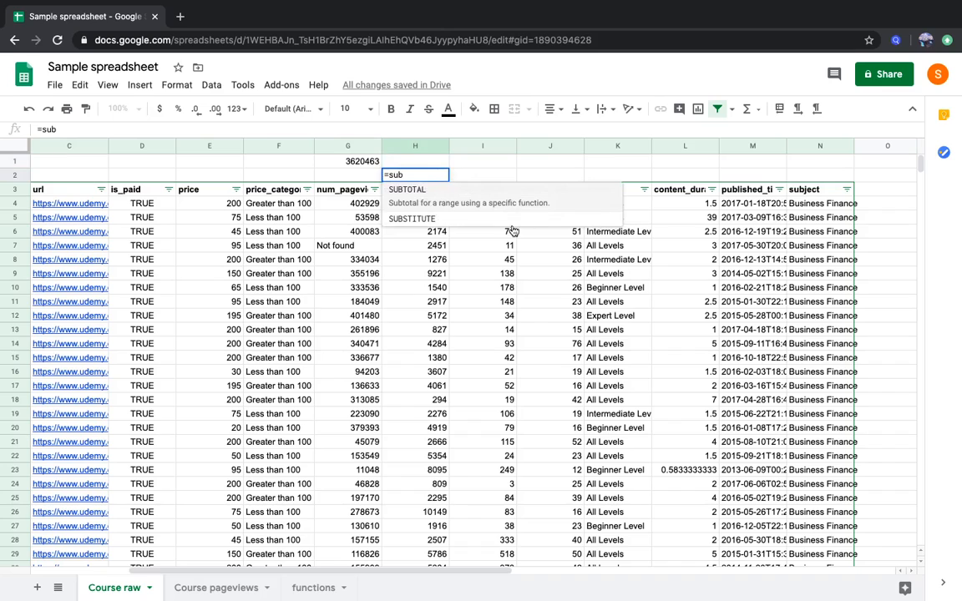
{"action": "key", "text": "Tab"}
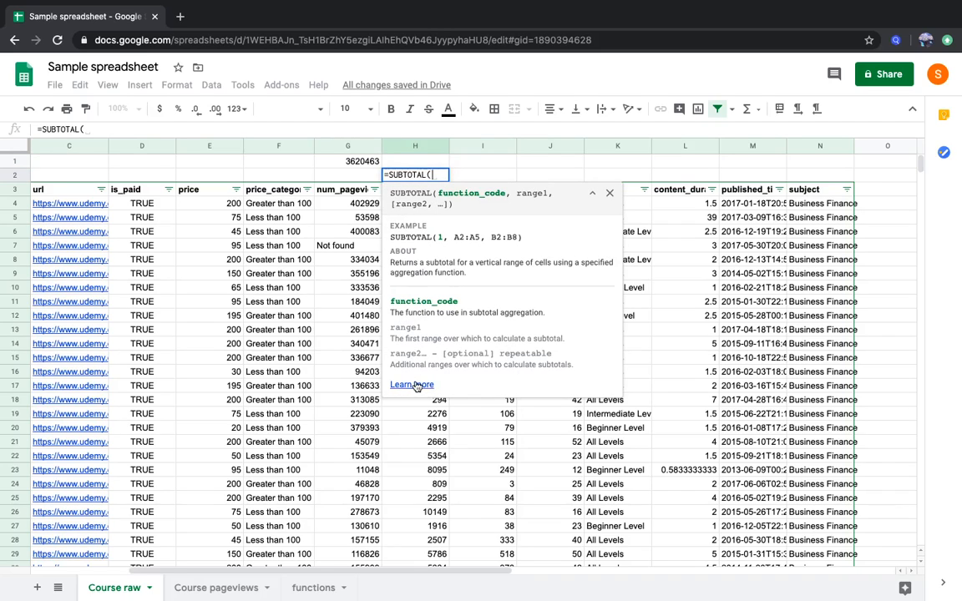
{"action": "left_click", "coordinate": [415, 385]}
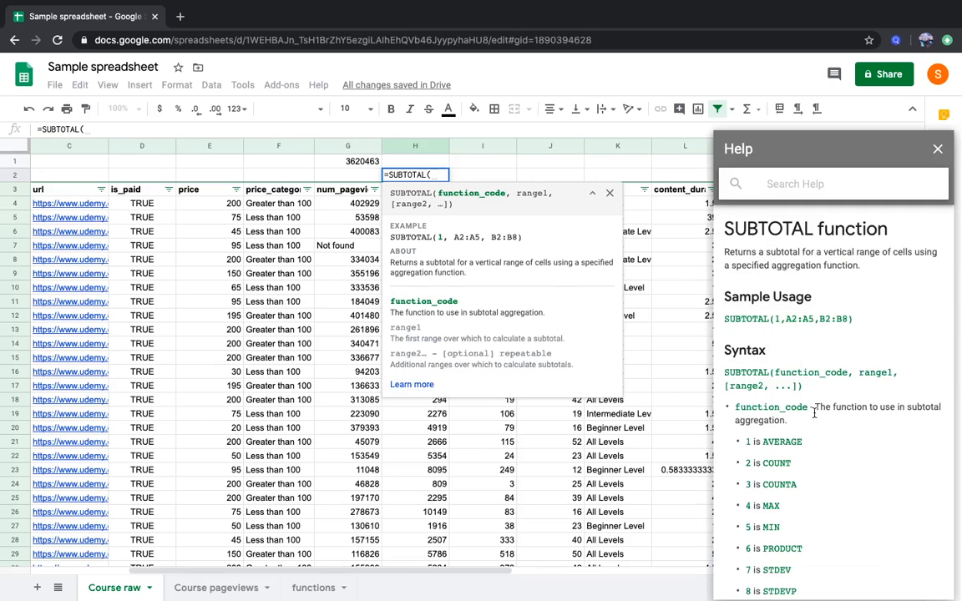
{"action": "scroll", "coordinate": [814, 412], "scroll_direction": "down", "scroll_amount": 2}
{"action": "scroll", "coordinate": [787, 382], "scroll_direction": "down", "scroll_amount": 2}
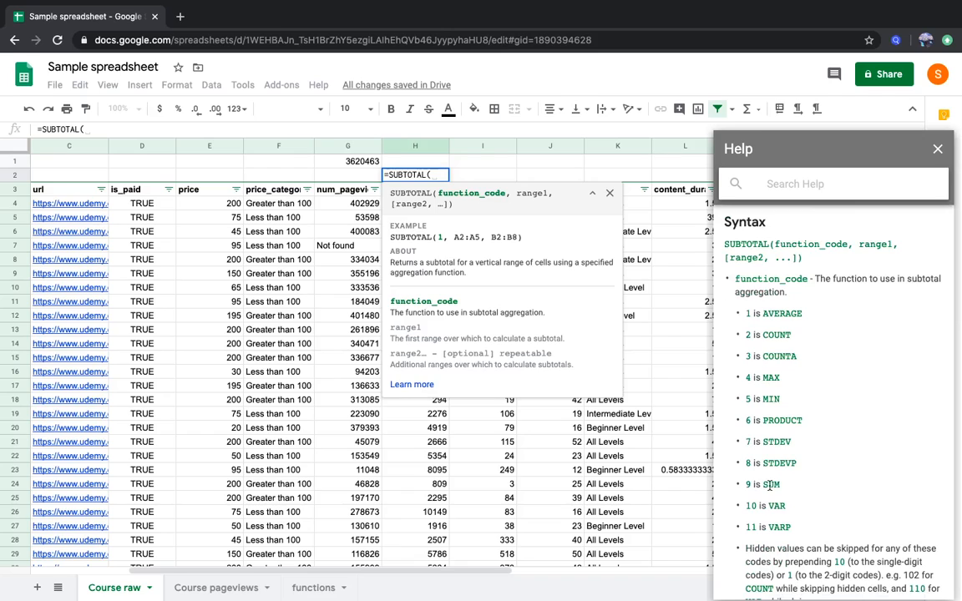
{"action": "left_click", "coordinate": [441, 175]}
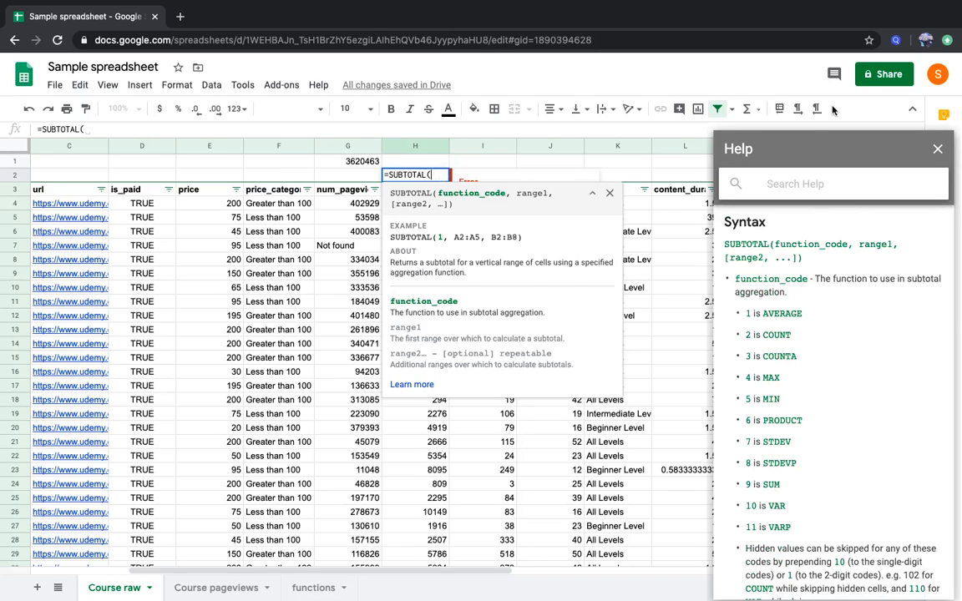
{"action": "left_click", "coordinate": [937, 149]}
{"action": "left_click", "coordinate": [608, 195]}
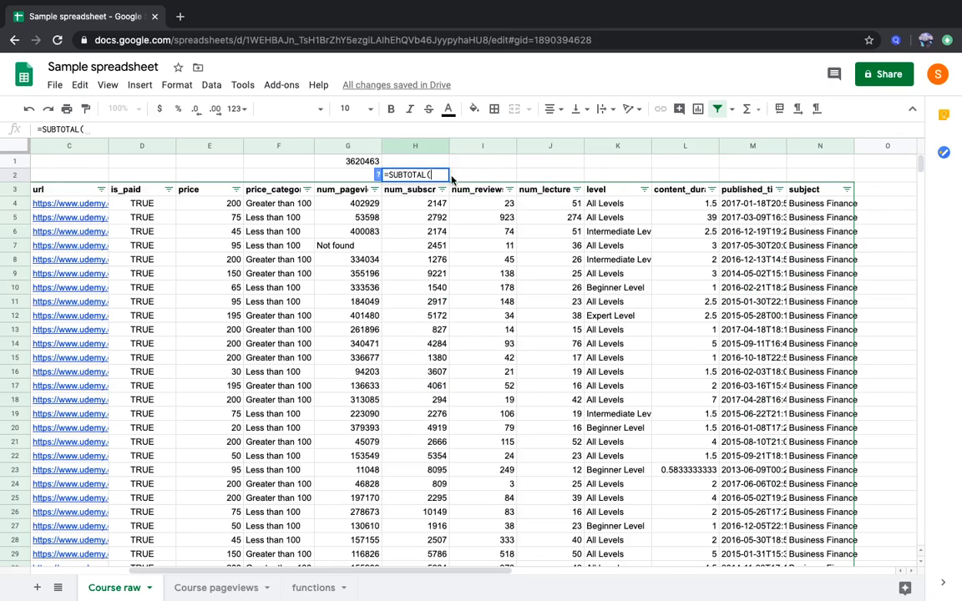
Step: Complete the SUBTOTAL in H2 with function code 9 and the num_subscribers range H4:H3681
{"action": "type", "text": "9"}
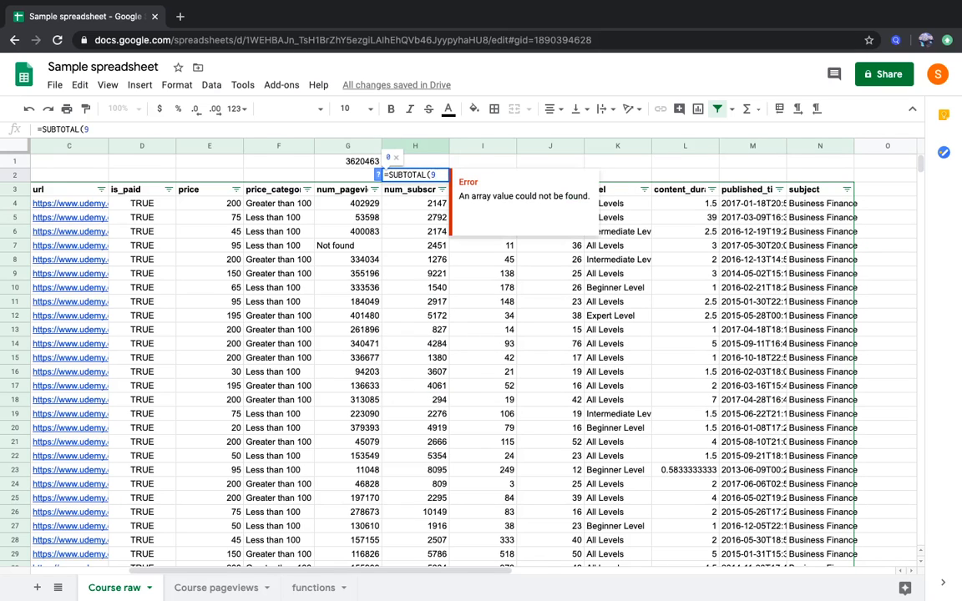
{"action": "type", "text": ",H4"}
{"action": "key", "text": "ctrl+shift+Down"}
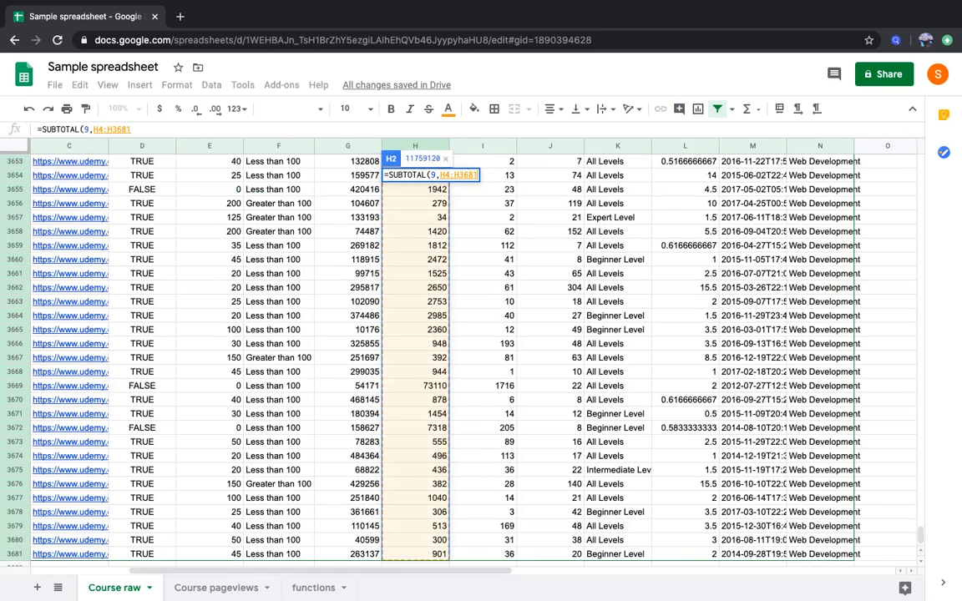
{"action": "key", "text": "Return"}
{"action": "key", "text": "Up"}
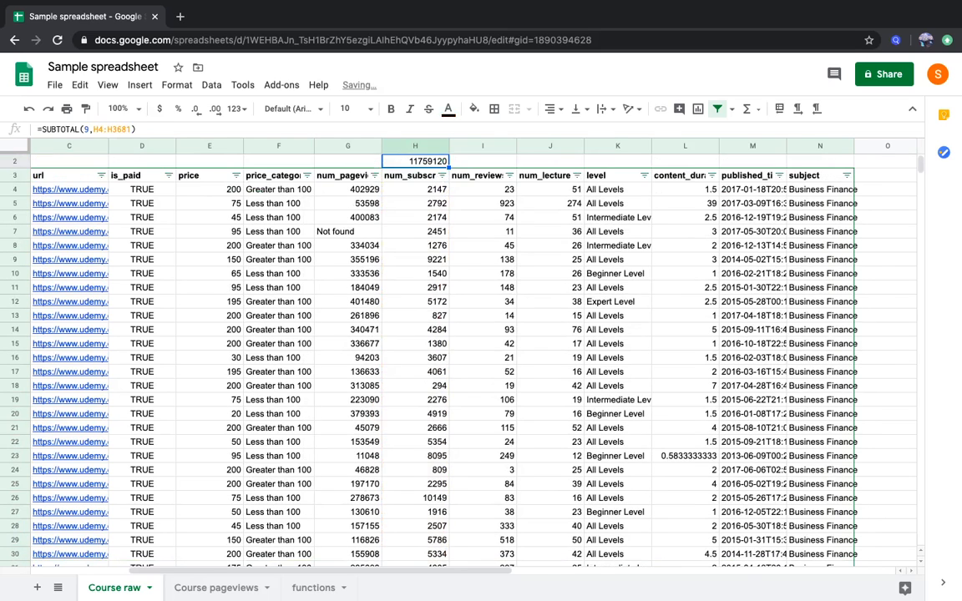
{"action": "key", "text": "Up"}
{"action": "key", "text": "Down"}
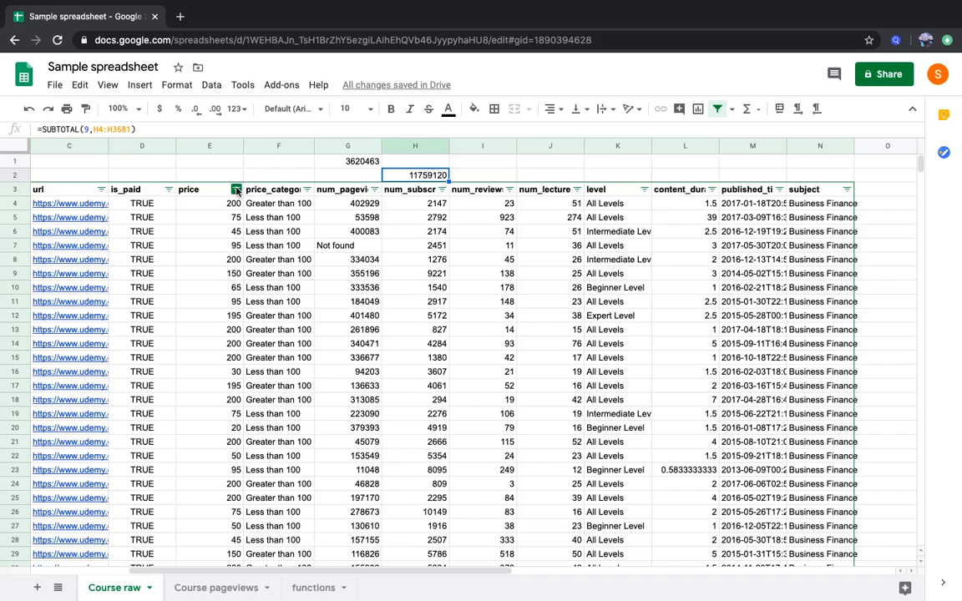
Step: Filter the price column by condition to show only courses with a price greater than 100
{"action": "left_click", "coordinate": [237, 191]}
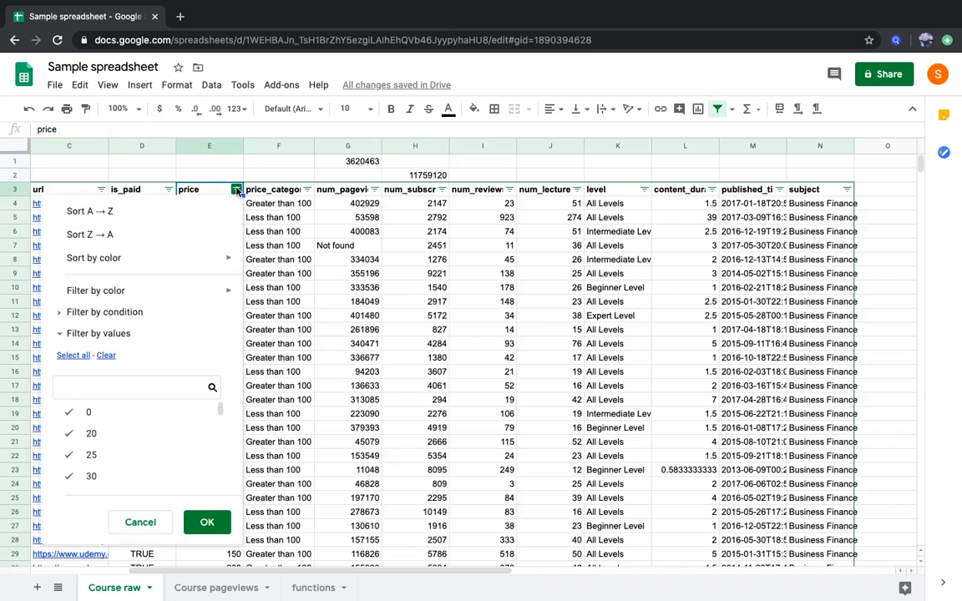
{"action": "left_click", "coordinate": [195, 313]}
{"action": "left_click", "coordinate": [167, 337]}
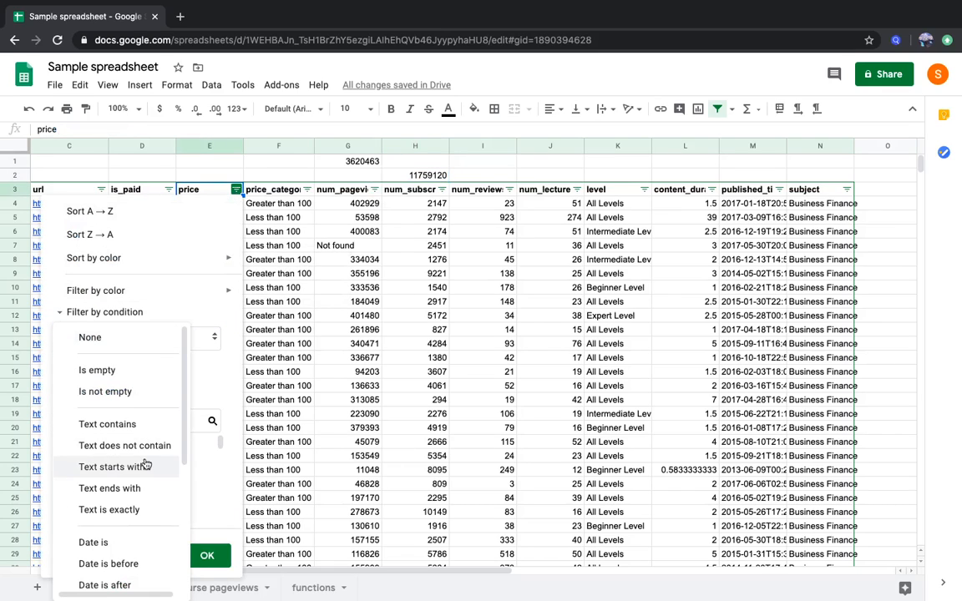
{"action": "scroll", "coordinate": [144, 464], "scroll_direction": "down", "scroll_amount": 5}
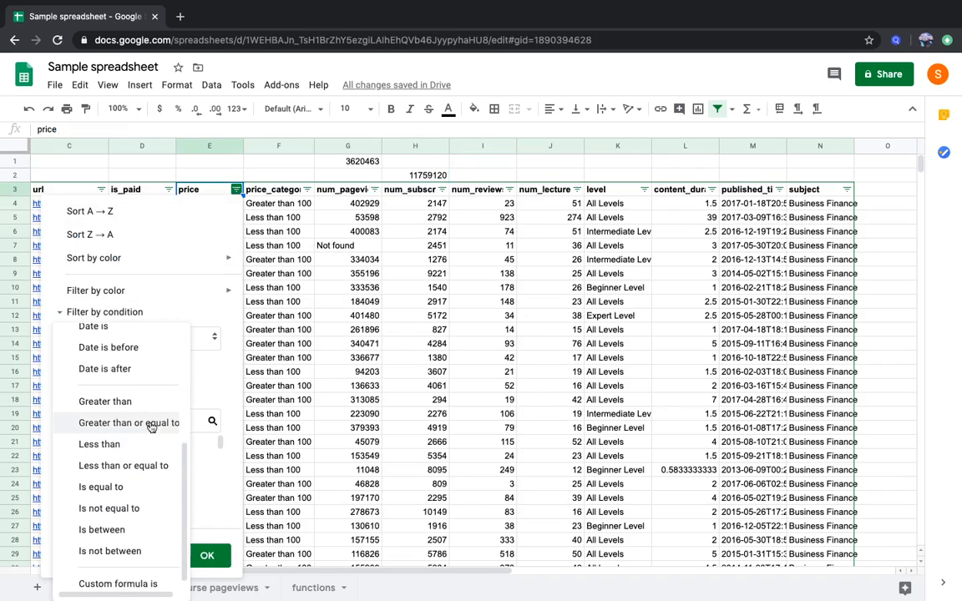
{"action": "left_click", "coordinate": [150, 405]}
{"action": "left_click", "coordinate": [135, 368]}
{"action": "type", "text": "1"}
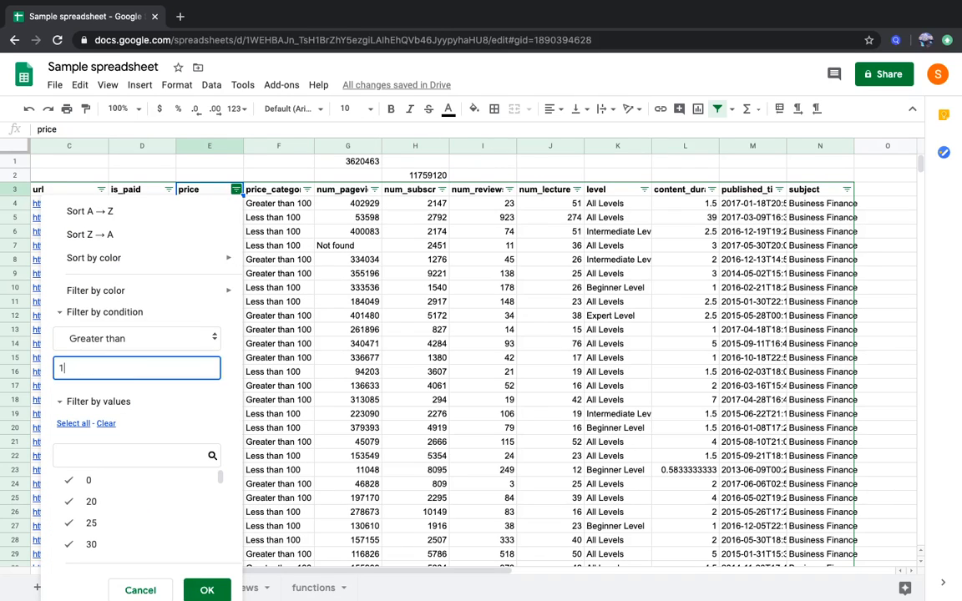
{"action": "type", "text": "00"}
{"action": "left_click", "coordinate": [200, 588]}
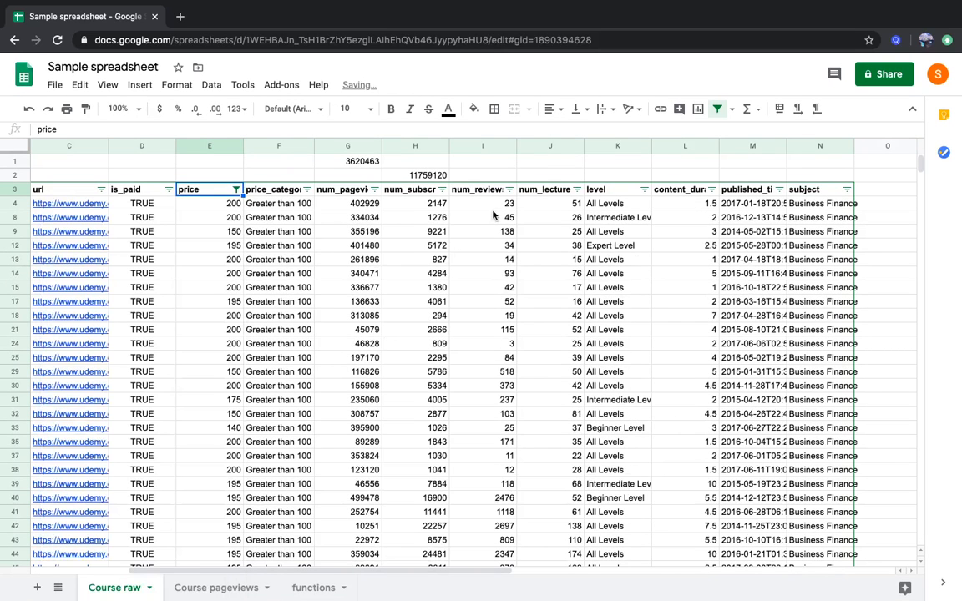
Step: Compare the SUBTOTAL result in H2 with the SUMIF result in G1 for the filtered rows
{"action": "left_click", "coordinate": [414, 173]}
{"action": "left_click", "coordinate": [367, 161]}
{"action": "left_click", "coordinate": [410, 177]}
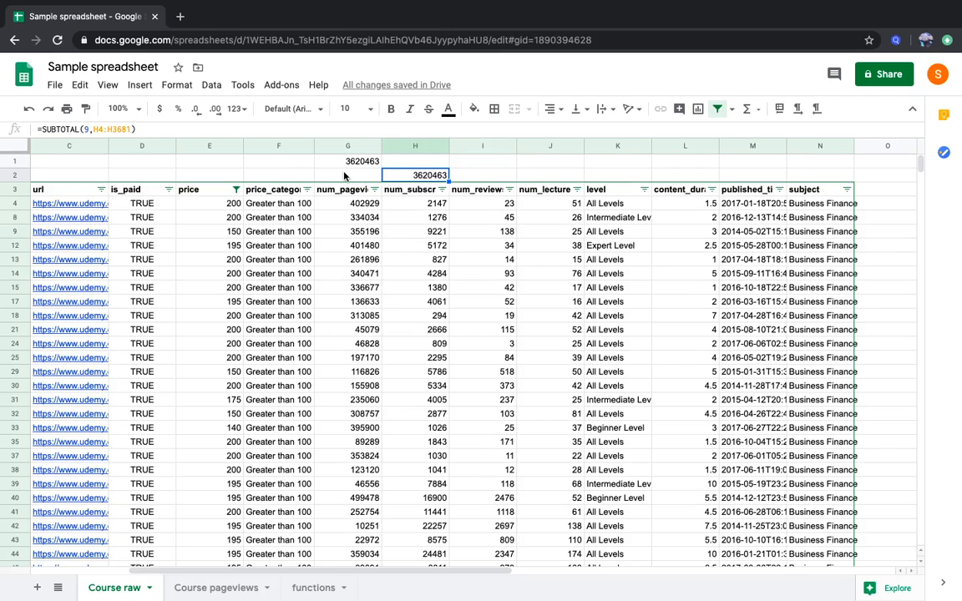
Step: Try function code 1 in the SUBTOTAL formula in H2, and undo the change
{"action": "double_click", "coordinate": [409, 177]}
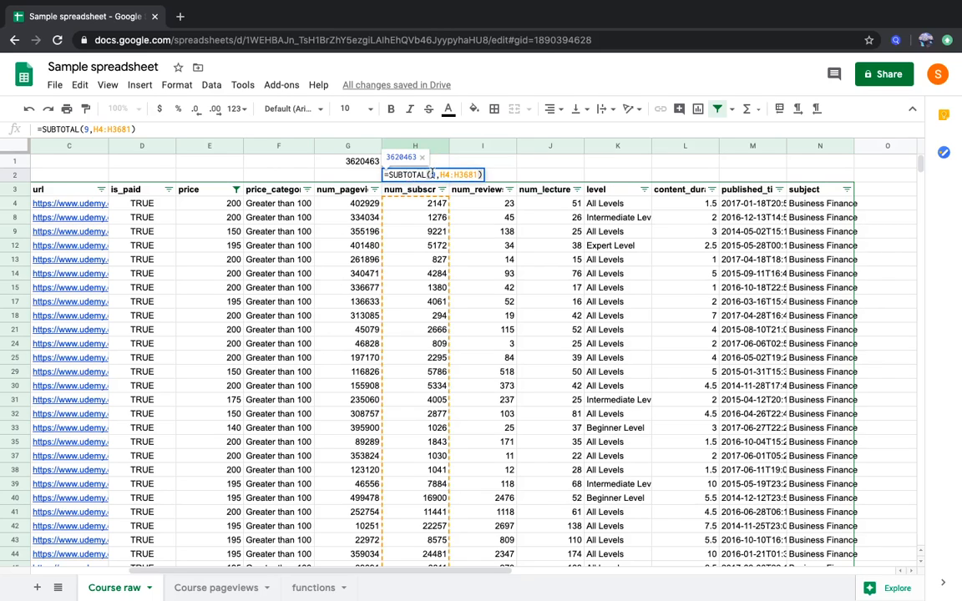
{"action": "key", "text": "BackSpace"}
{"action": "type", "text": "1"}
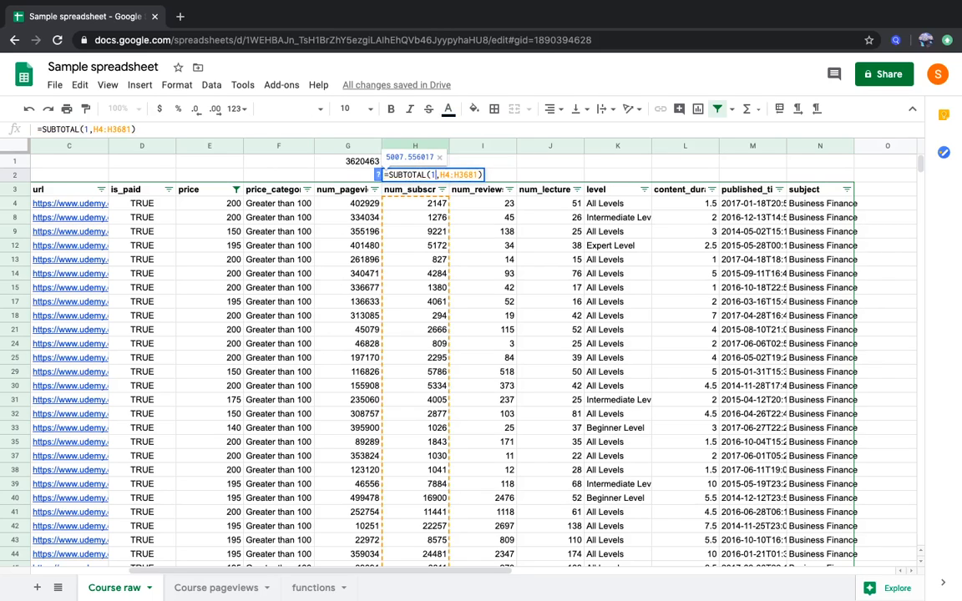
{"action": "key", "text": "Return"}
{"action": "key", "text": "Up"}
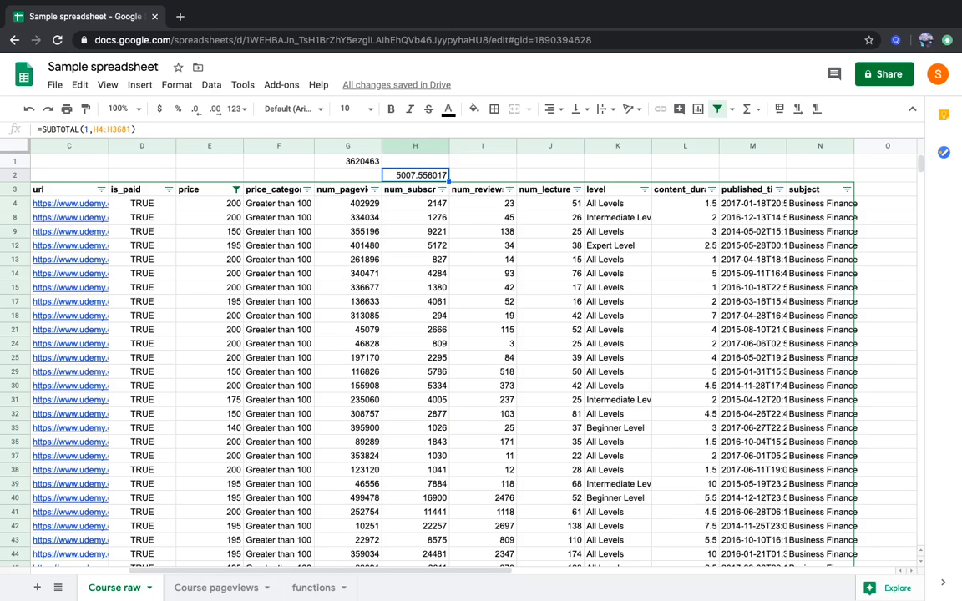
{"action": "key", "text": "ctrl+z"}
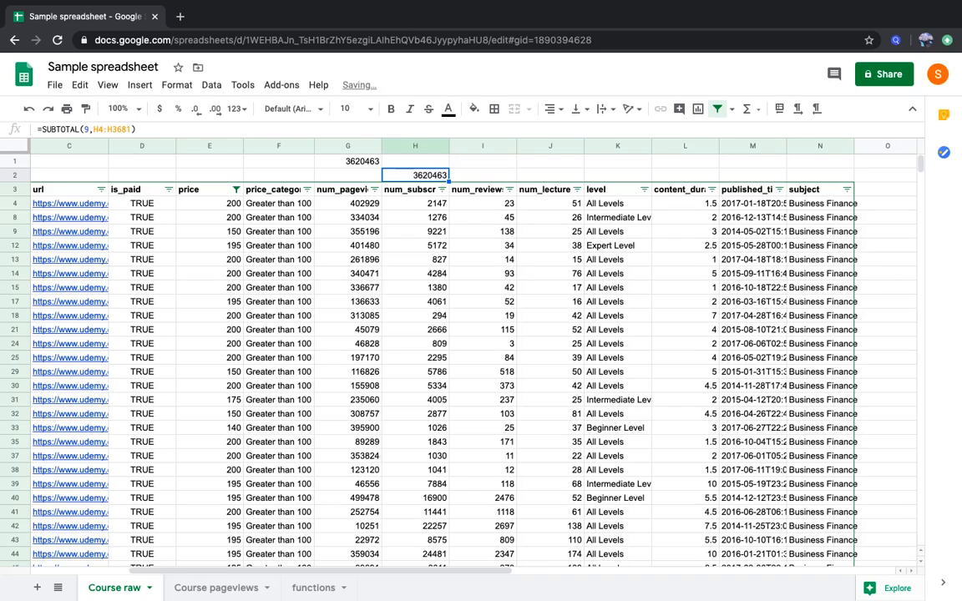
Step: Delete the duplicate "6. Index/match" entry from the list on the functions sheet
{"action": "left_click", "coordinate": [319, 587]}
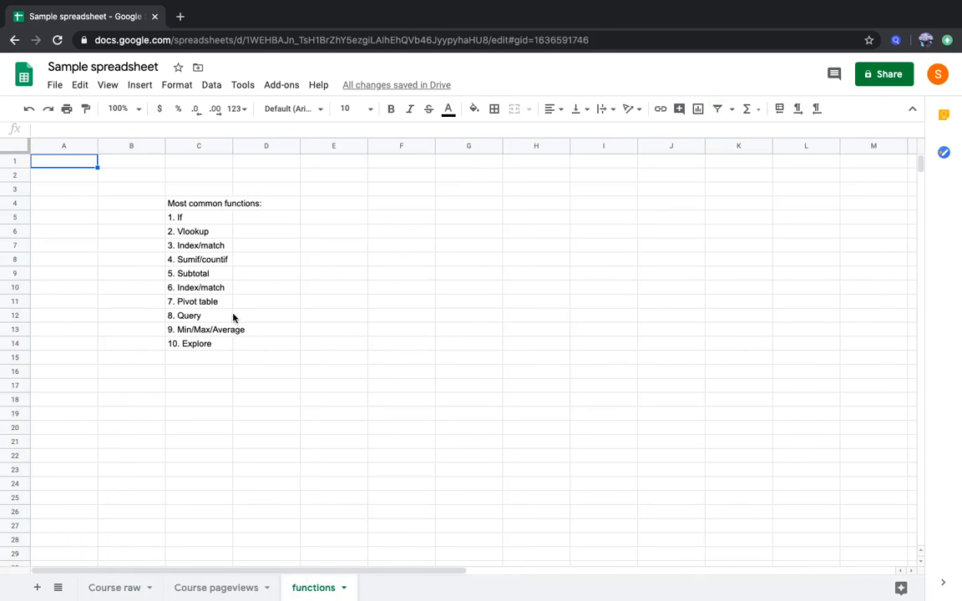
{"action": "left_click", "coordinate": [216, 277]}
{"action": "left_click", "coordinate": [217, 287]}
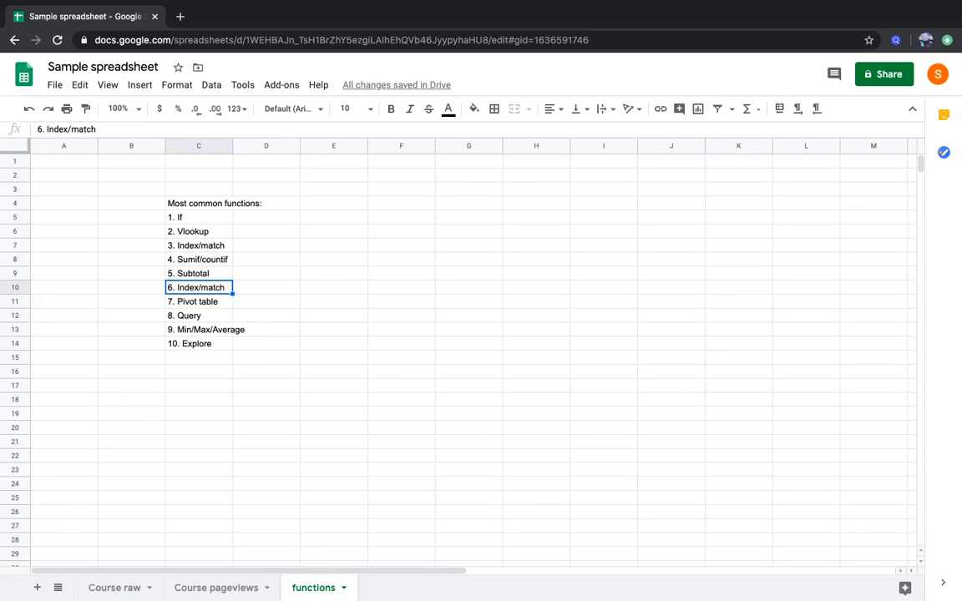
{"action": "key", "text": "Delete"}
{"action": "left_click", "coordinate": [212, 306]}
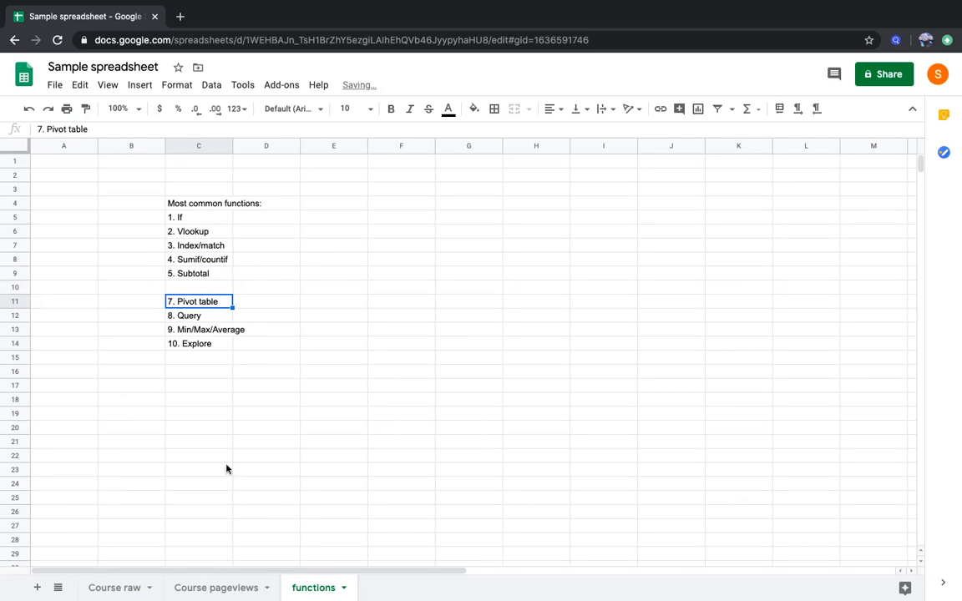
Step: Turn off the filter on the Course raw sheet
{"action": "left_click", "coordinate": [125, 587]}
{"action": "left_click", "coordinate": [240, 288]}
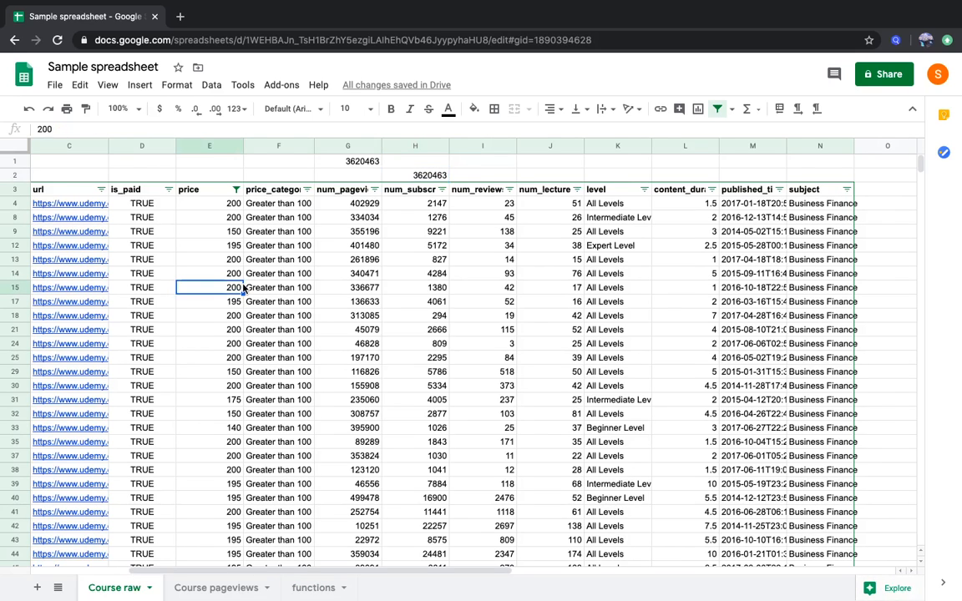
{"action": "left_click", "coordinate": [215, 85]}
{"action": "left_click", "coordinate": [219, 86]}
{"action": "left_click", "coordinate": [219, 86]}
{"action": "left_click", "coordinate": [193, 167]}
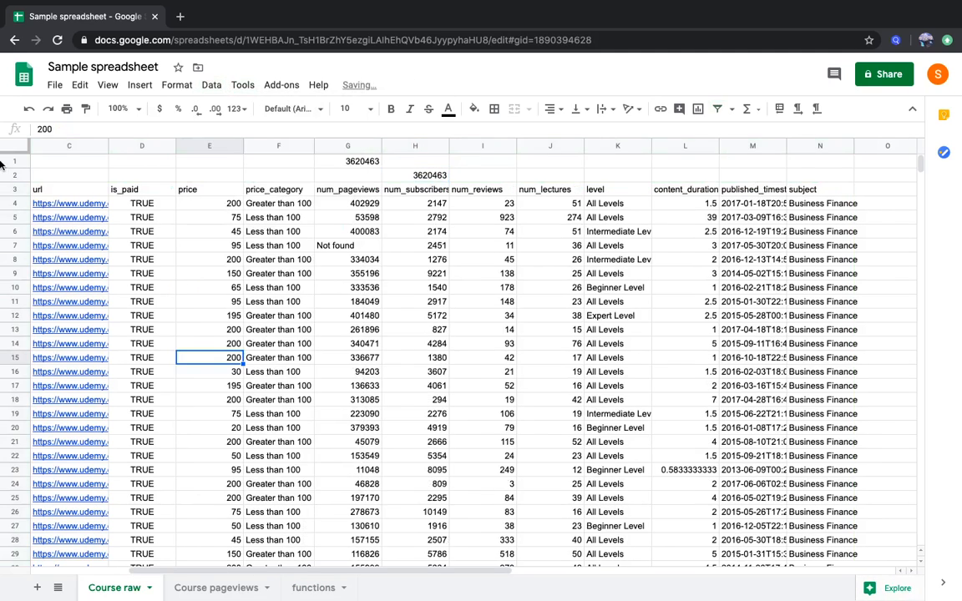
Step: Delete rows 1 and 2 above the header row of the Course raw sheet
{"action": "left_click", "coordinate": [11, 172]}
{"action": "left_click", "coordinate": [11, 160], "text": "shift"}
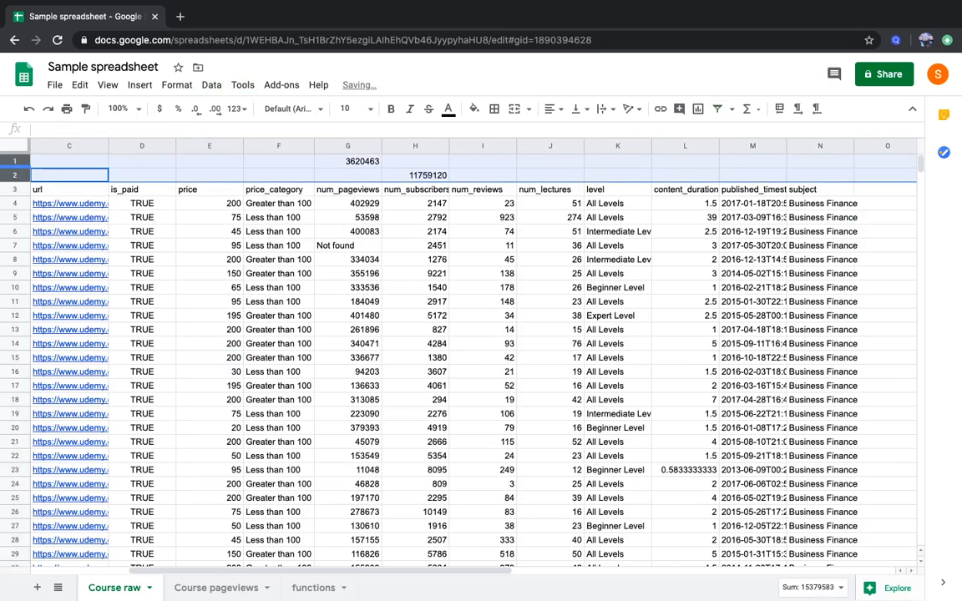
{"action": "right_click", "coordinate": [18, 171]}
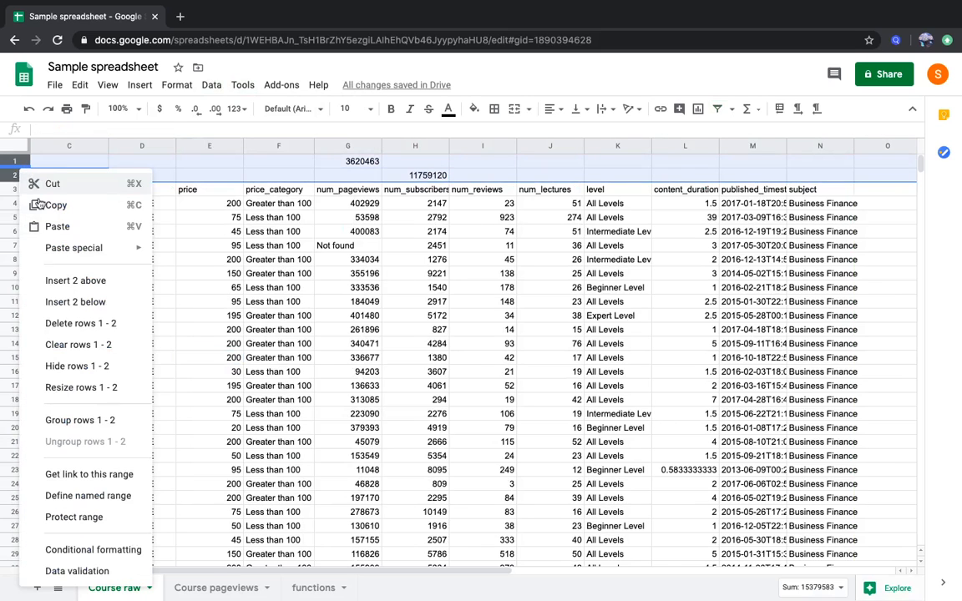
{"action": "left_click", "coordinate": [75, 322]}
Step: Create a pivot table on a new sheet from the whole course data range A1:N3679
{"action": "left_click", "coordinate": [133, 216]}
{"action": "key", "text": "super+Up"}
{"action": "key", "text": "Left"}
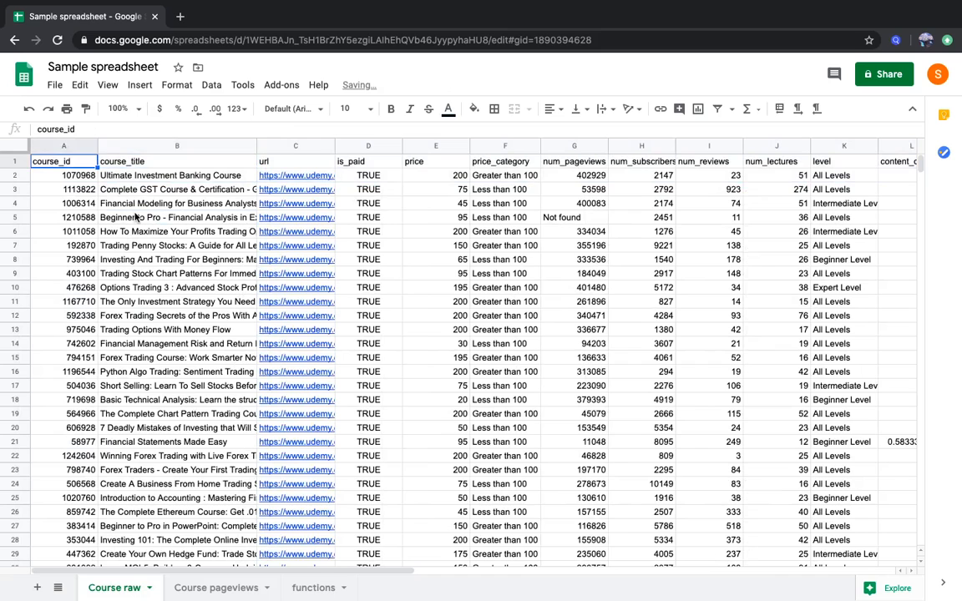
{"action": "key", "text": "super+shift+Right"}
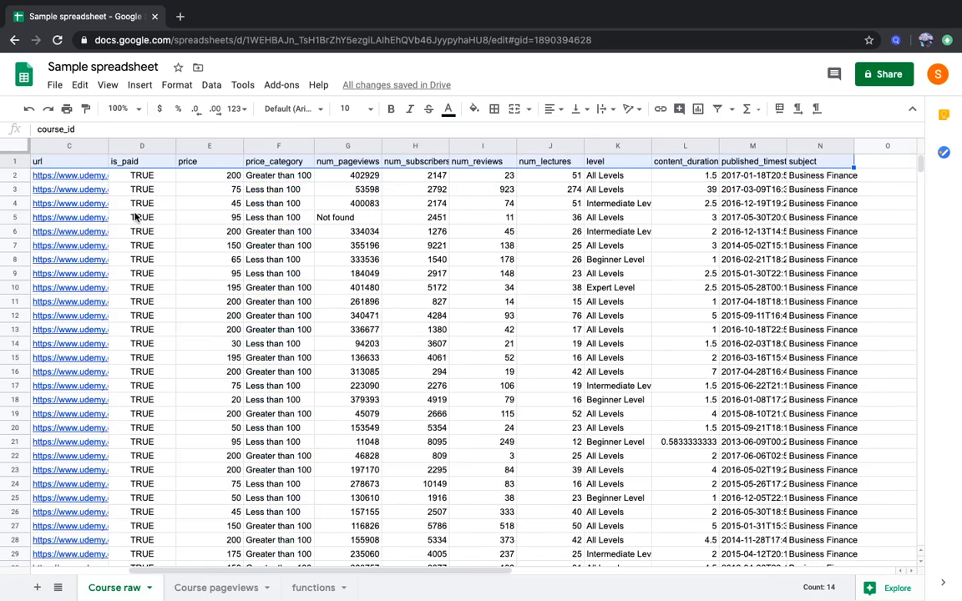
{"action": "key", "text": "super+shift+Down"}
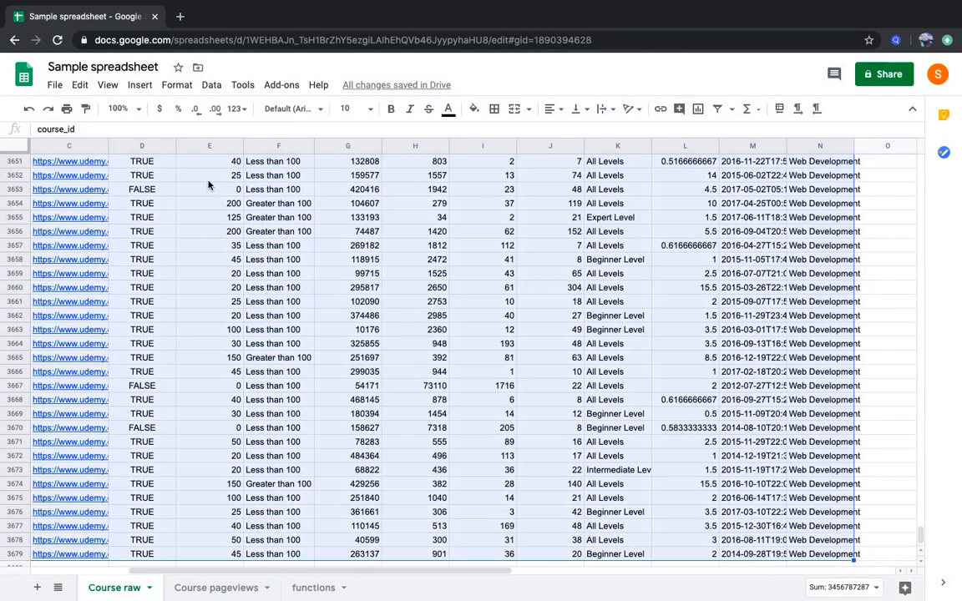
{"action": "left_click", "coordinate": [140, 85]}
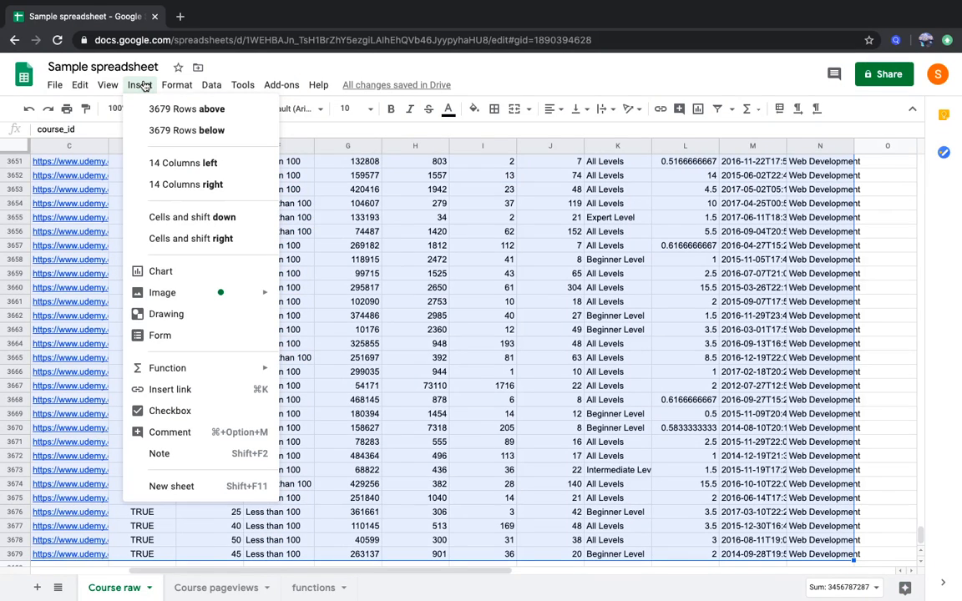
{"action": "mouse_move", "coordinate": [205, 90]}
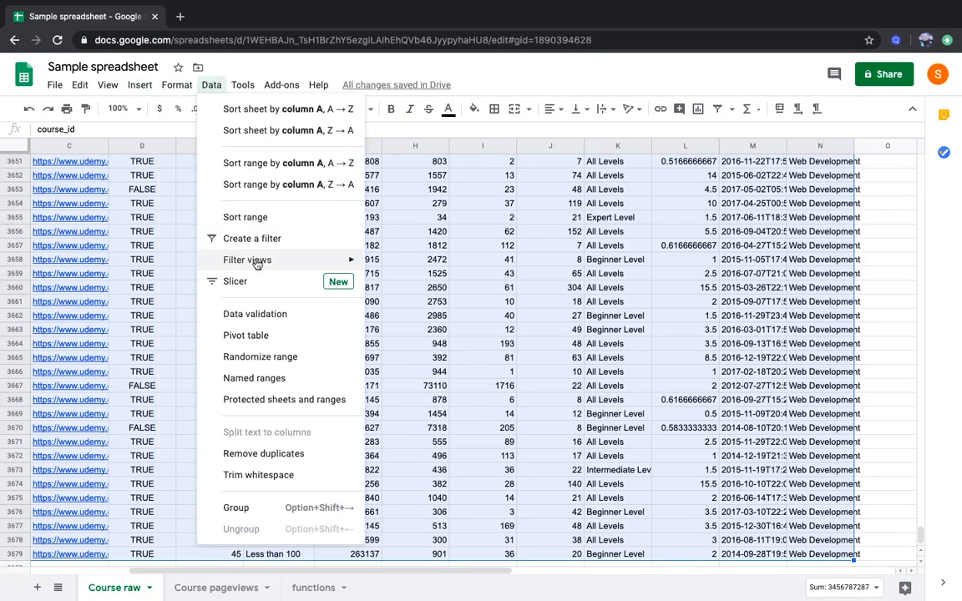
{"action": "left_click", "coordinate": [259, 334]}
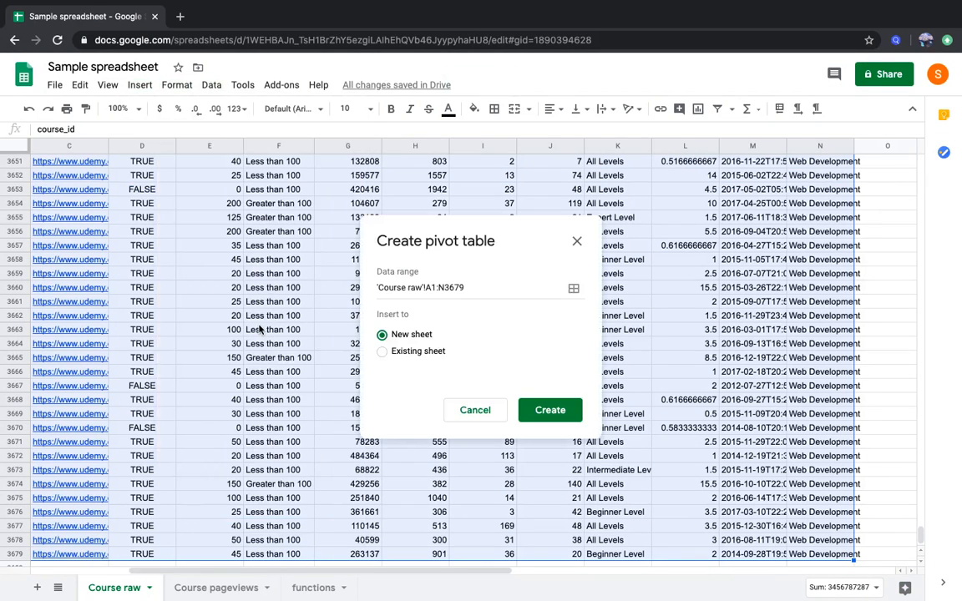
{"action": "left_click", "coordinate": [548, 408]}
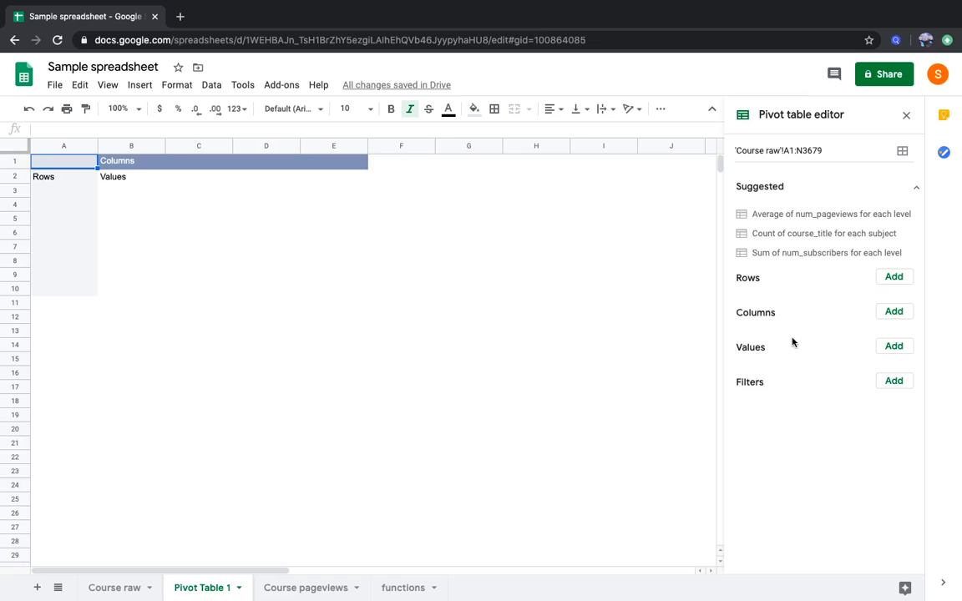
Step: Add price_category as the pivot table's rows and level as its columns
{"action": "left_click", "coordinate": [895, 279]}
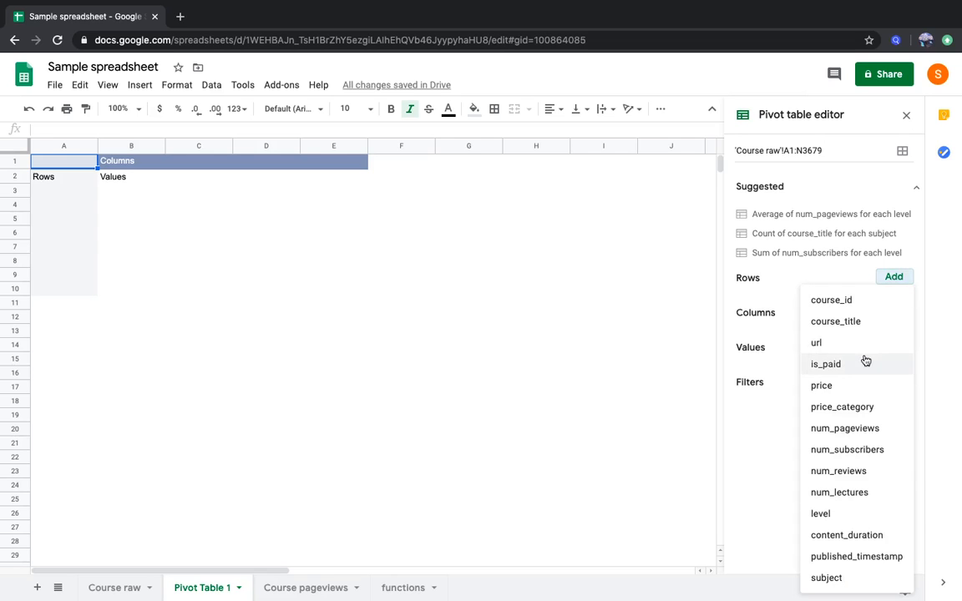
{"action": "left_click", "coordinate": [858, 415]}
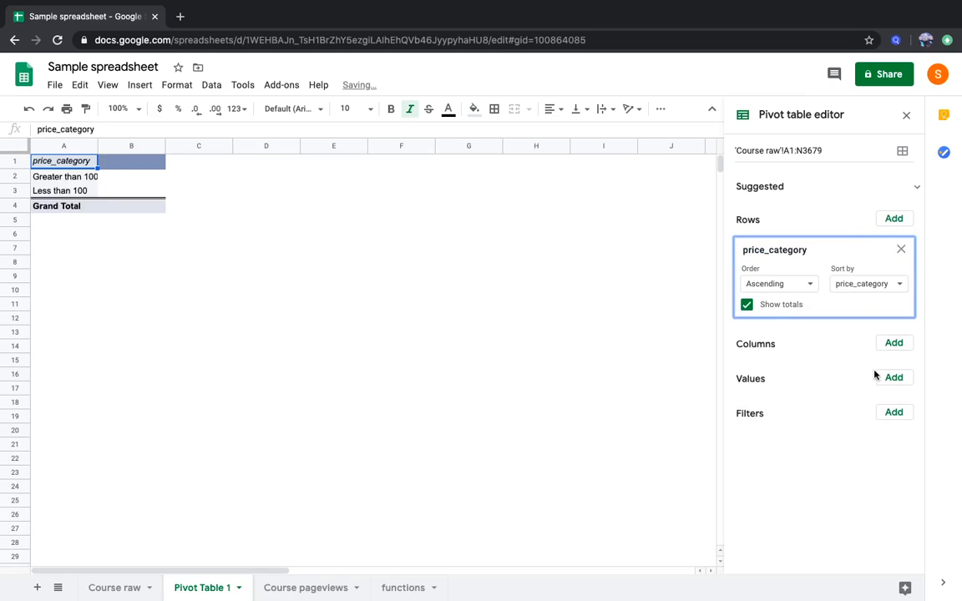
{"action": "left_click", "coordinate": [889, 345]}
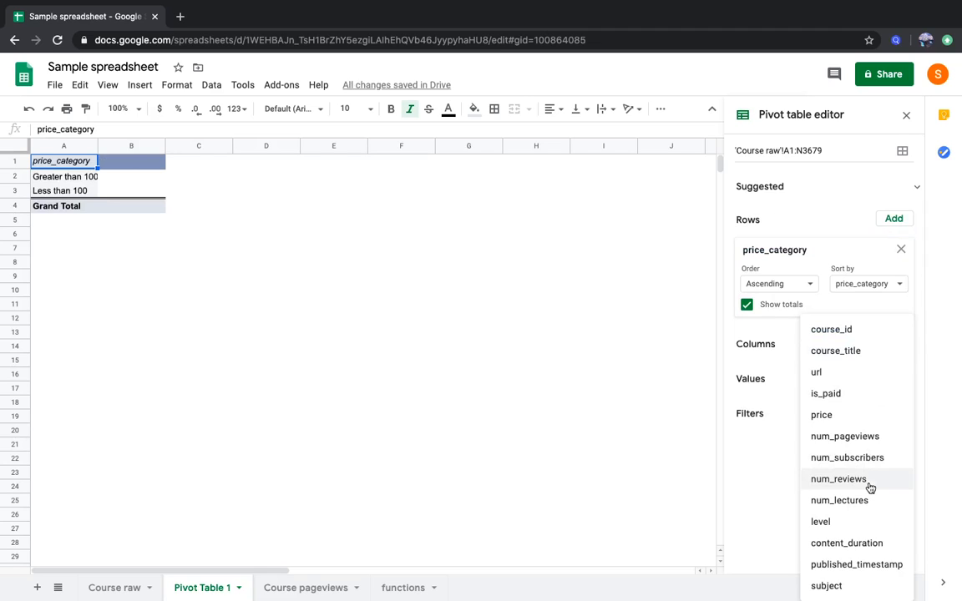
{"action": "left_click", "coordinate": [865, 521]}
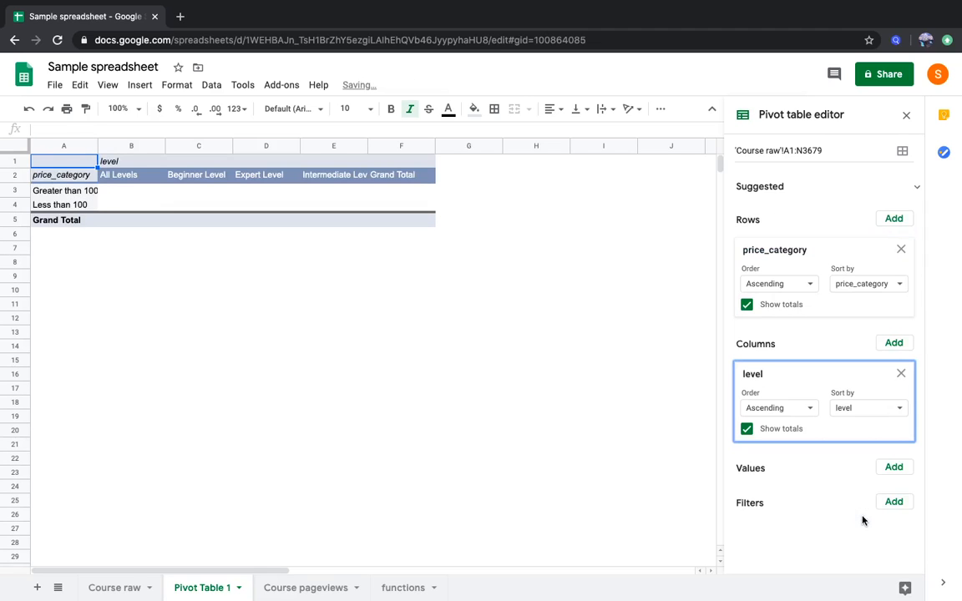
Step: Add num_subscribers as the pivot table's values, summarized by AVERAGE and shown as Default
{"action": "left_click", "coordinate": [890, 468]}
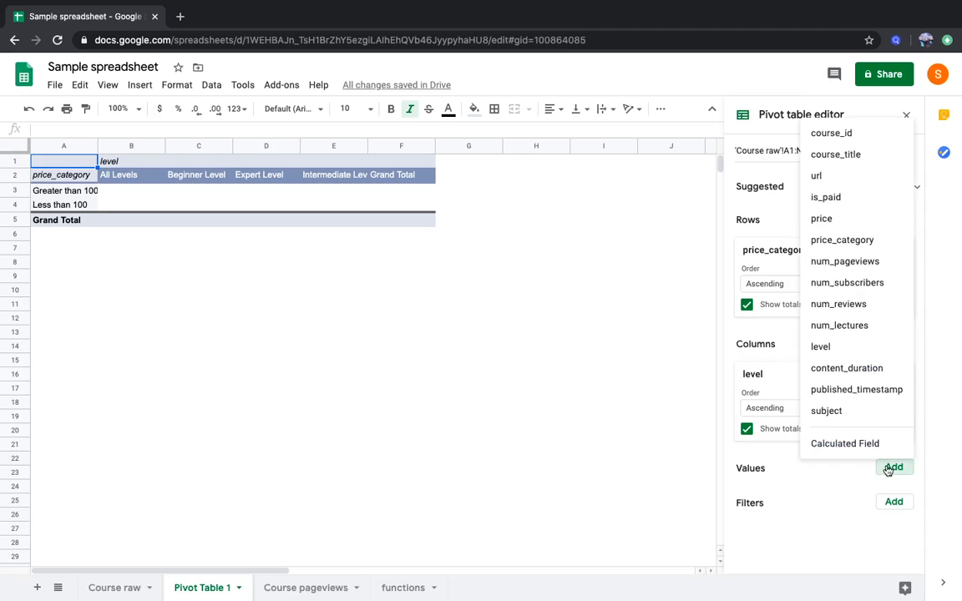
{"action": "left_click", "coordinate": [848, 284]}
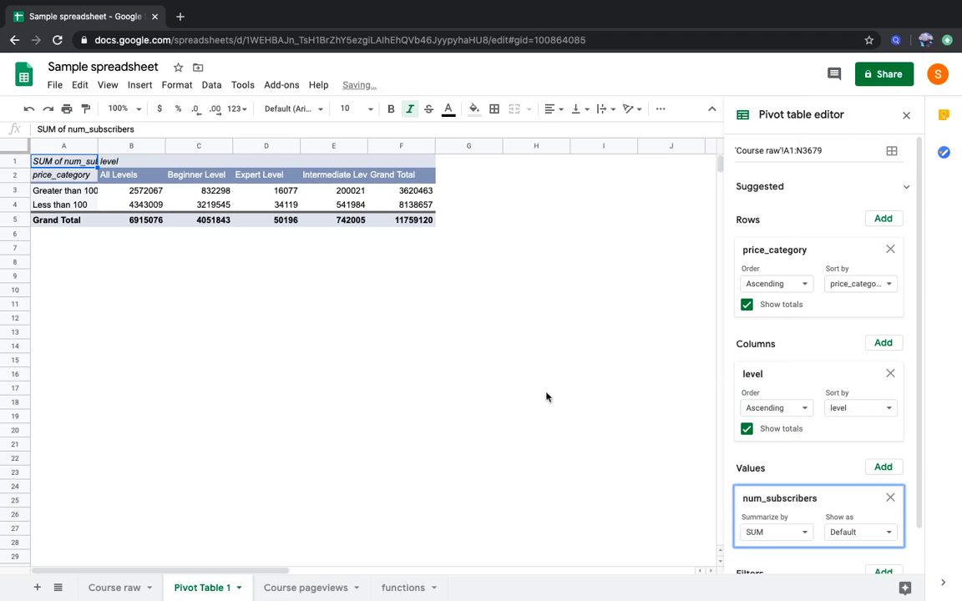
{"action": "scroll", "coordinate": [747, 466], "scroll_direction": "down", "scroll_amount": 1}
{"action": "left_click", "coordinate": [784, 491]}
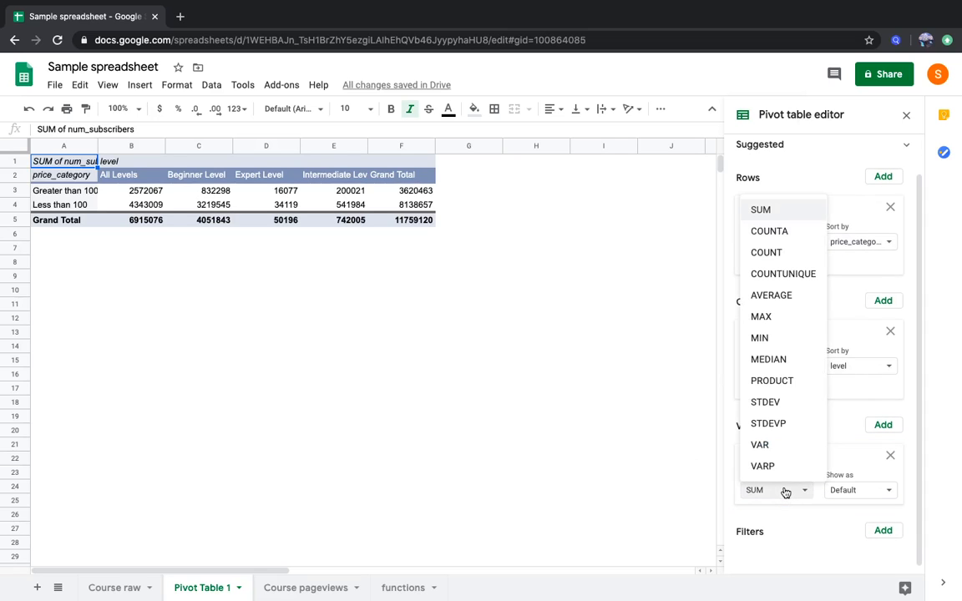
{"action": "left_click", "coordinate": [771, 295]}
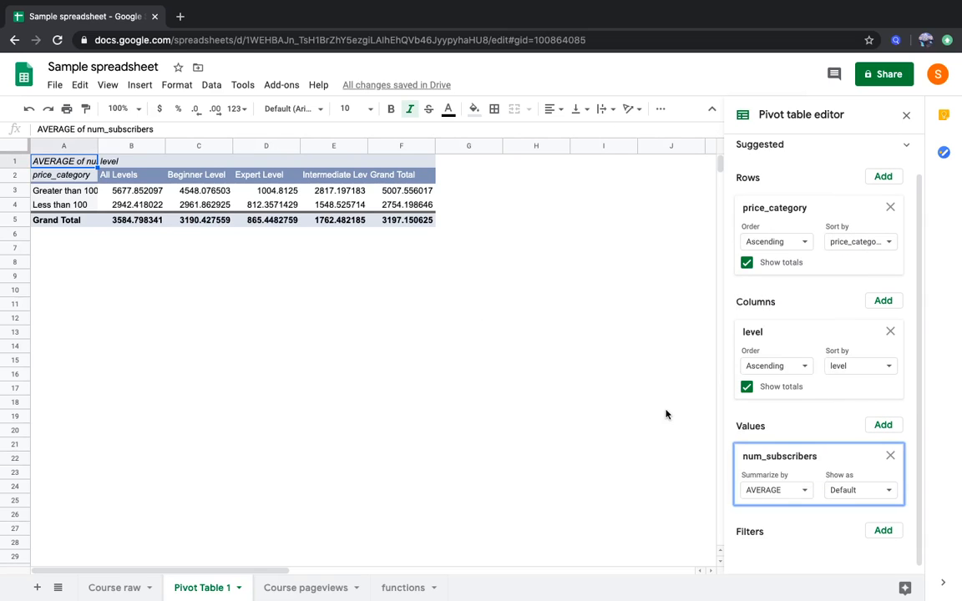
{"action": "left_click", "coordinate": [877, 494]}
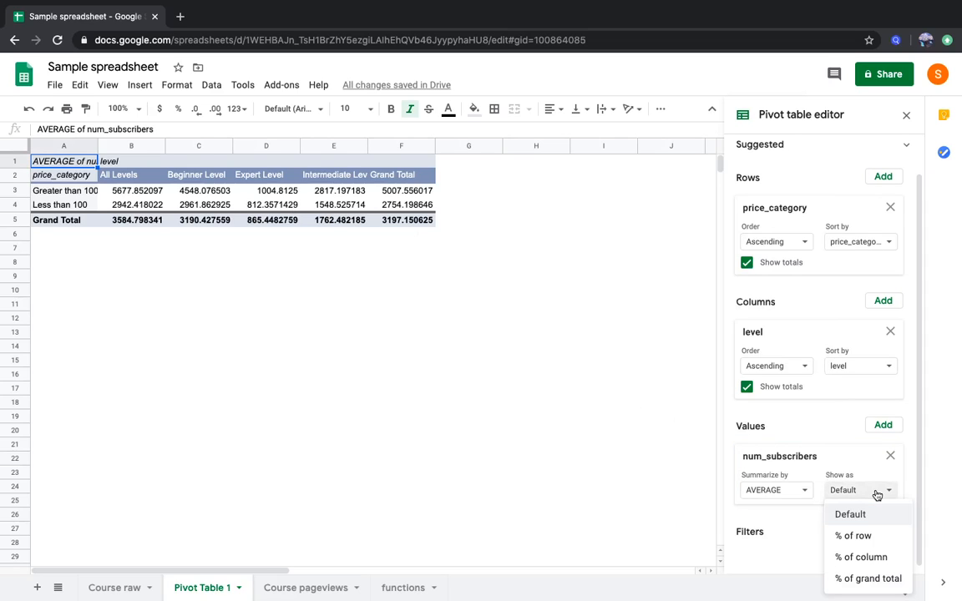
{"action": "left_click", "coordinate": [338, 205]}
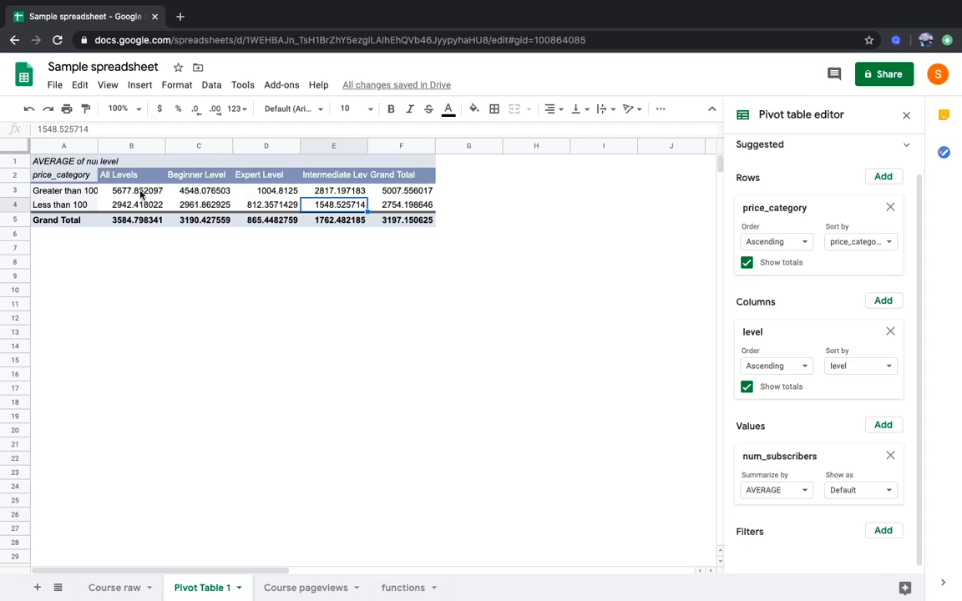
Step: Format the pivot table values in B3:F5 as whole numbers without decimals
{"action": "left_click_drag", "start_coordinate": [142, 192], "coordinate": [392, 220]}
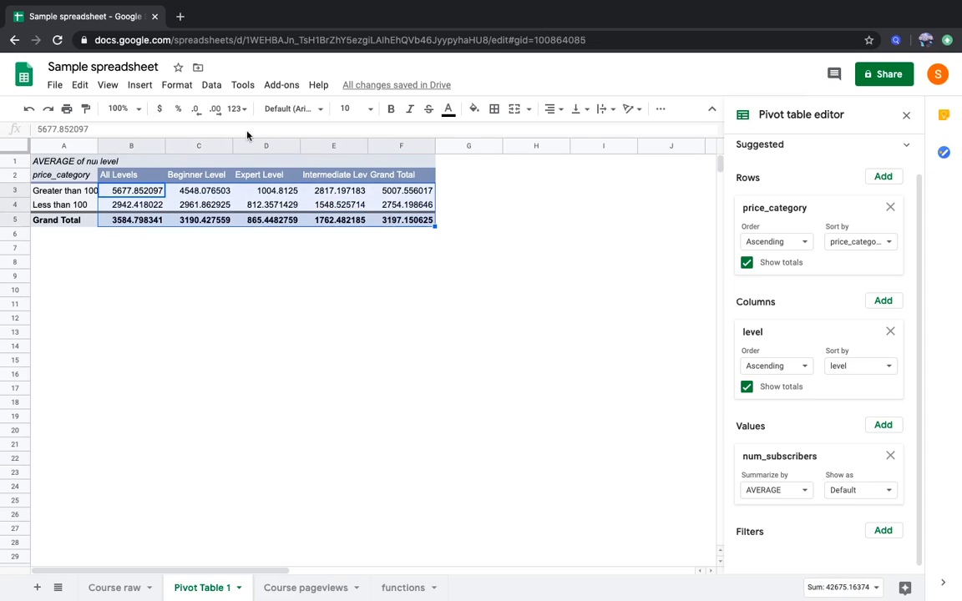
{"action": "left_click", "coordinate": [197, 109]}
{"action": "left_click", "coordinate": [197, 109]}
{"action": "left_click", "coordinate": [197, 109]}
{"action": "left_click", "coordinate": [196, 109]}
{"action": "left_click", "coordinate": [196, 109]}
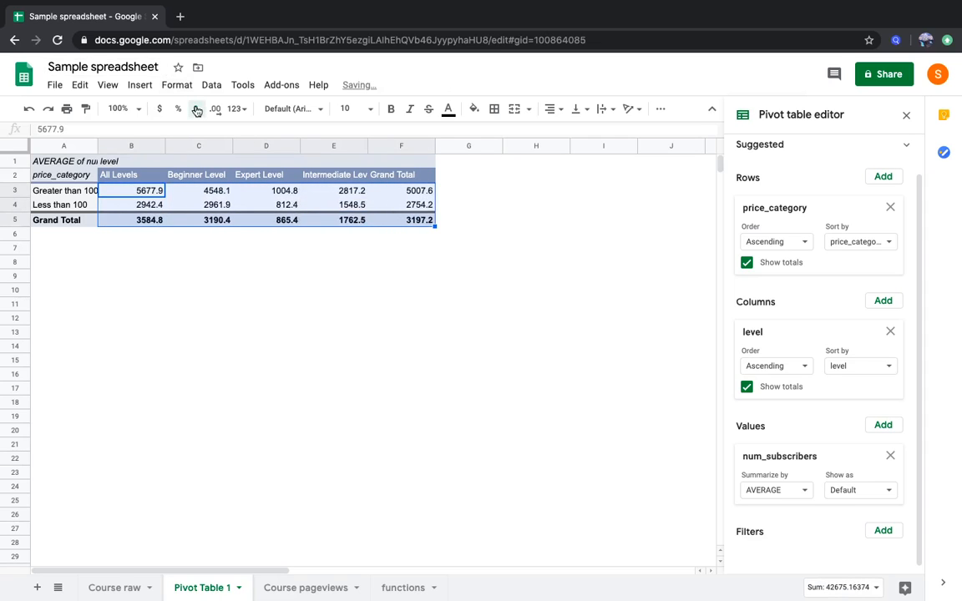
{"action": "left_click", "coordinate": [196, 109]}
{"action": "left_click", "coordinate": [253, 210]}
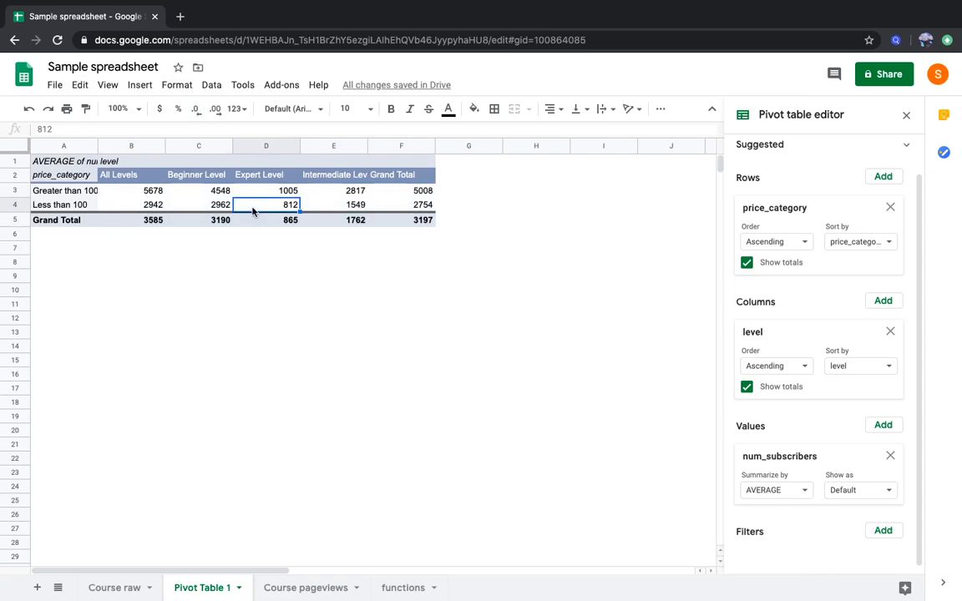
Step: Examine the average subscribers per course level for the "Less than 100" and "Greater than 100" price categories
{"action": "left_click", "coordinate": [153, 206]}
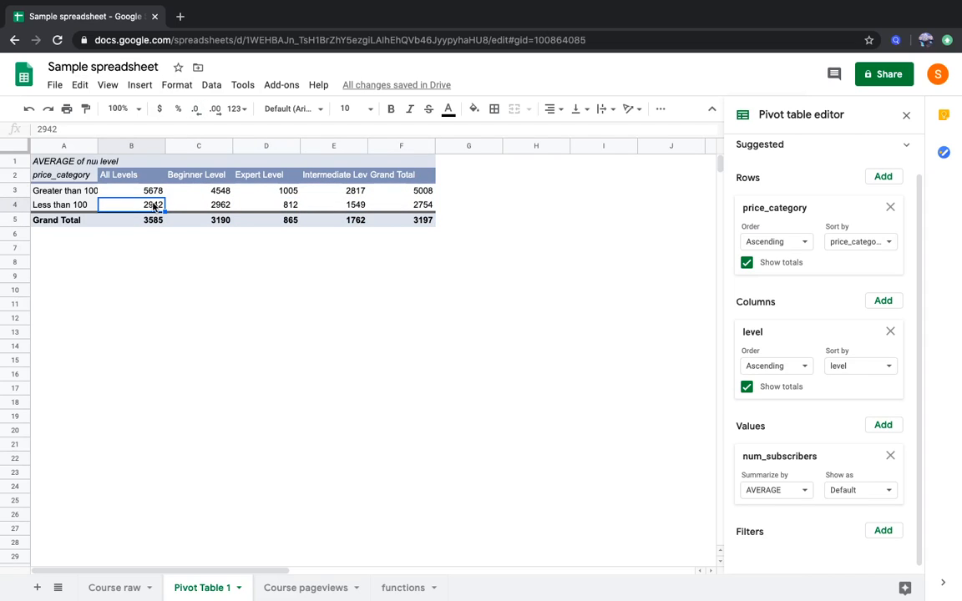
{"action": "left_click", "coordinate": [65, 205]}
{"action": "key", "text": "Right"}
{"action": "key", "text": "Right"}
{"action": "key", "text": "Right"}
{"action": "key", "text": "Right"}
{"action": "key", "text": "Left"}
{"action": "key", "text": "Left"}
{"action": "key", "text": "Left"}
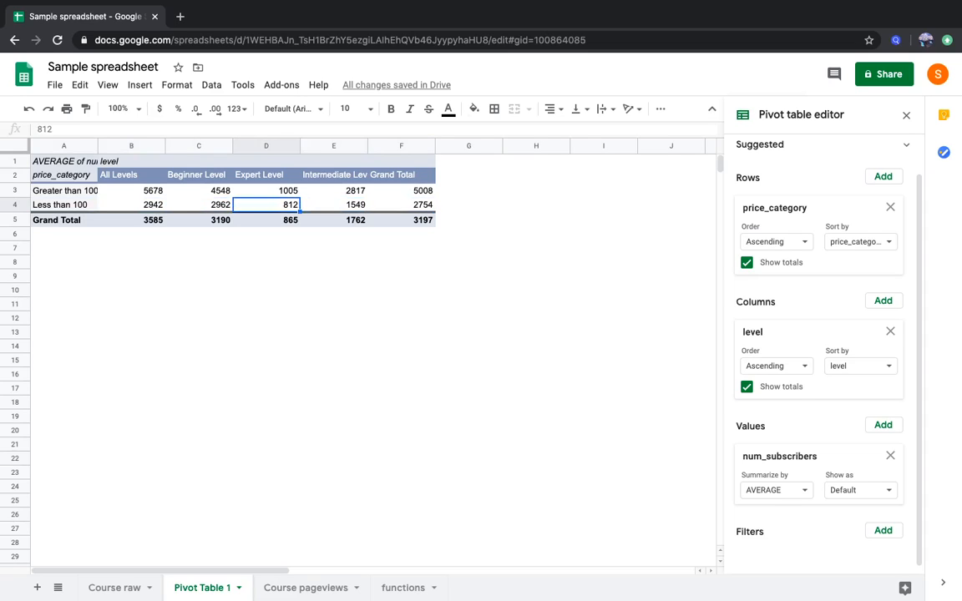
{"action": "key", "text": "Up"}
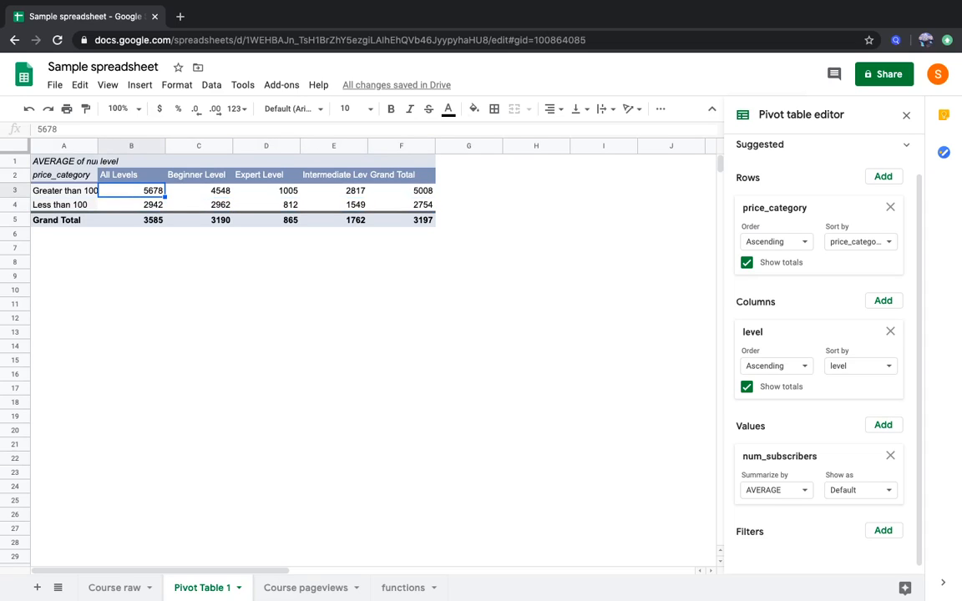
Step: Compare the pivot table's "Greater than 100" averages with the "Less than 100" ones across the course levels and the Grand Total column
{"action": "key", "text": "Right"}
{"action": "key", "text": "Right"}
{"action": "key", "text": "Right"}
{"action": "key", "text": "Right"}
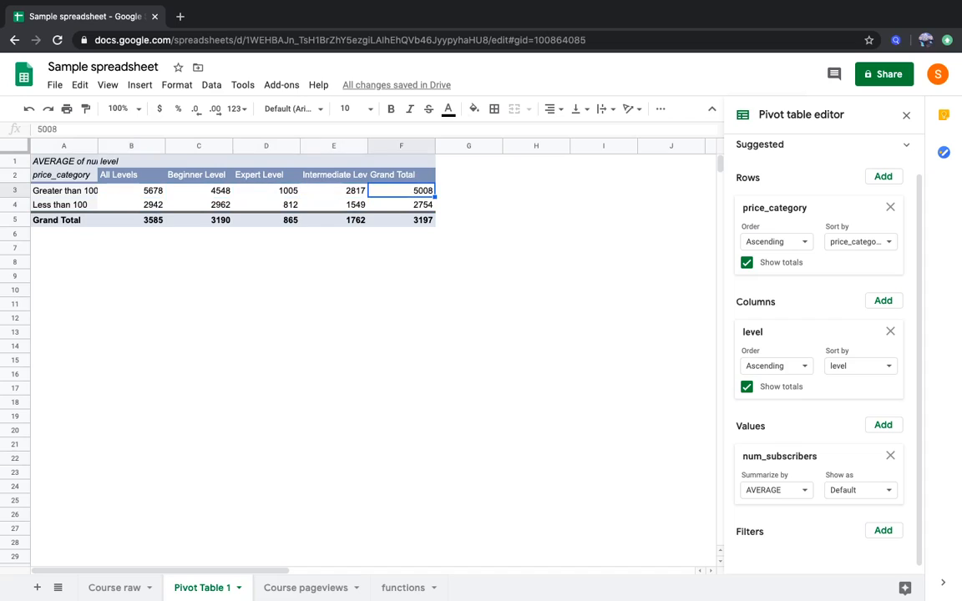
{"action": "key", "text": "Left"}
{"action": "key", "text": "Left"}
{"action": "key", "text": "Left"}
{"action": "key", "text": "Down"}
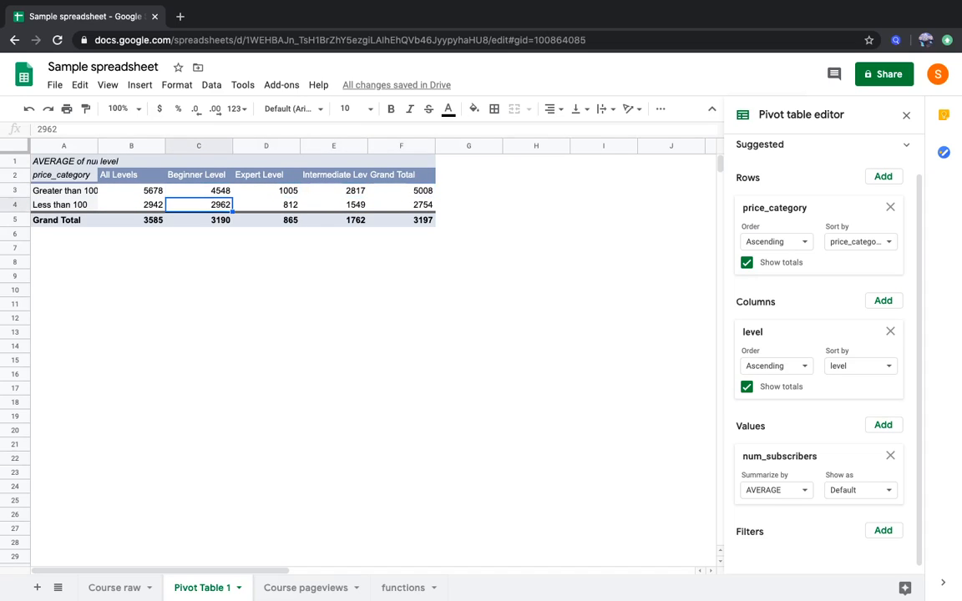
{"action": "key", "text": "Up"}
{"action": "key", "text": "Right"}
{"action": "key", "text": "Right"}
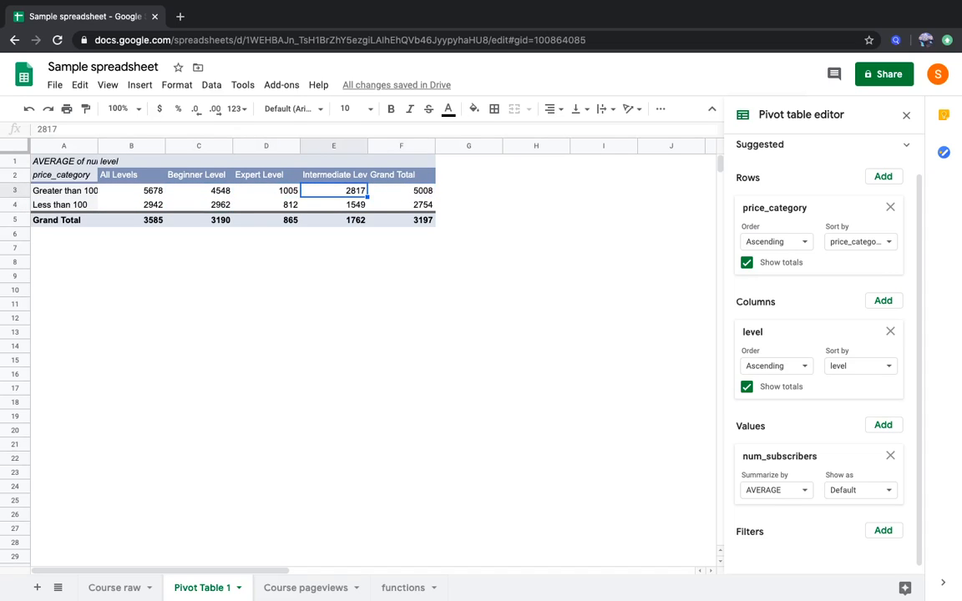
{"action": "key", "text": "Left"}
{"action": "key", "text": "Left"}
{"action": "key", "text": "Left"}
{"action": "key", "text": "Left"}
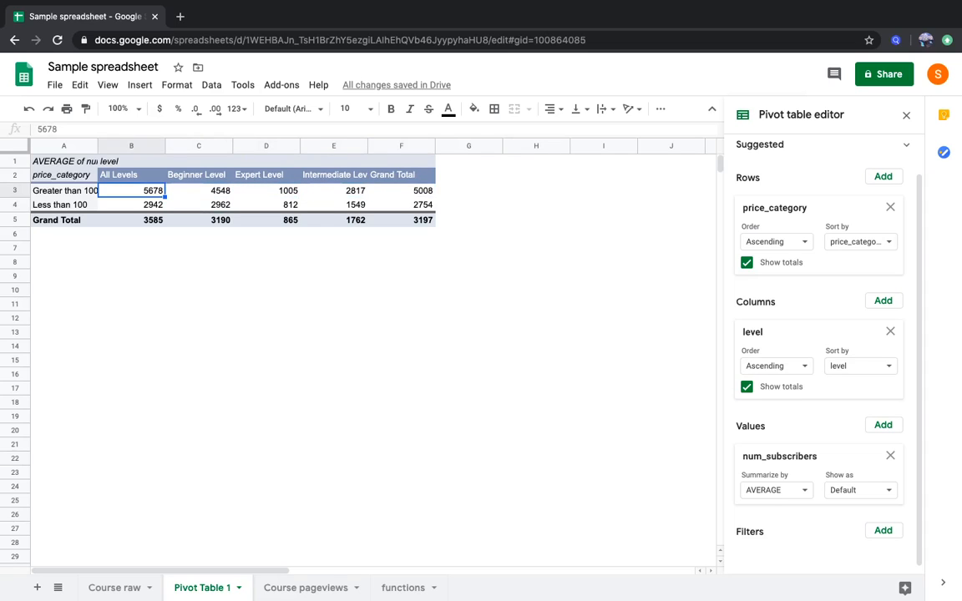
{"action": "key", "text": "Down"}
{"action": "key", "text": "Up"}
{"action": "key", "text": "Up"}
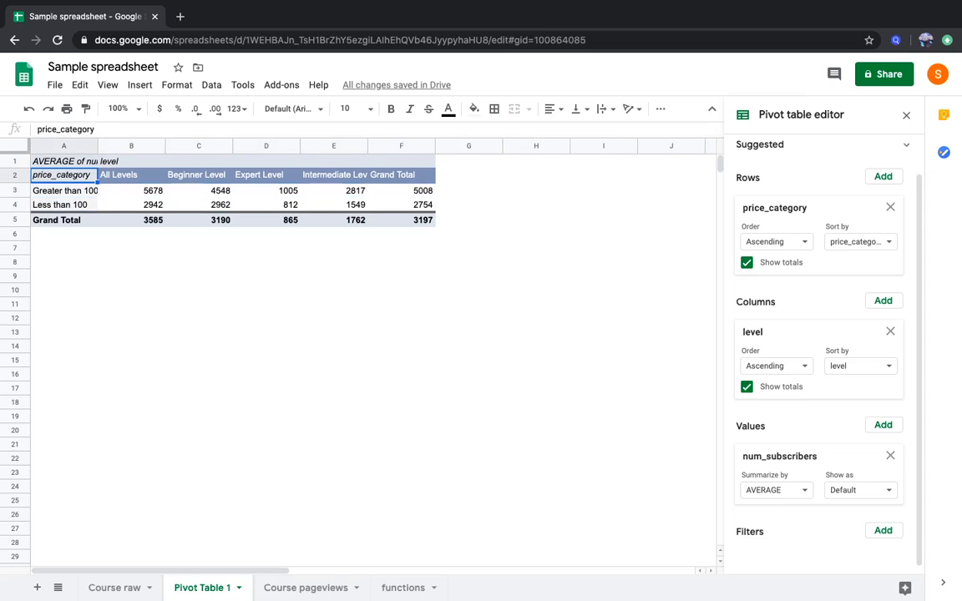
{"action": "key", "text": "Right"}
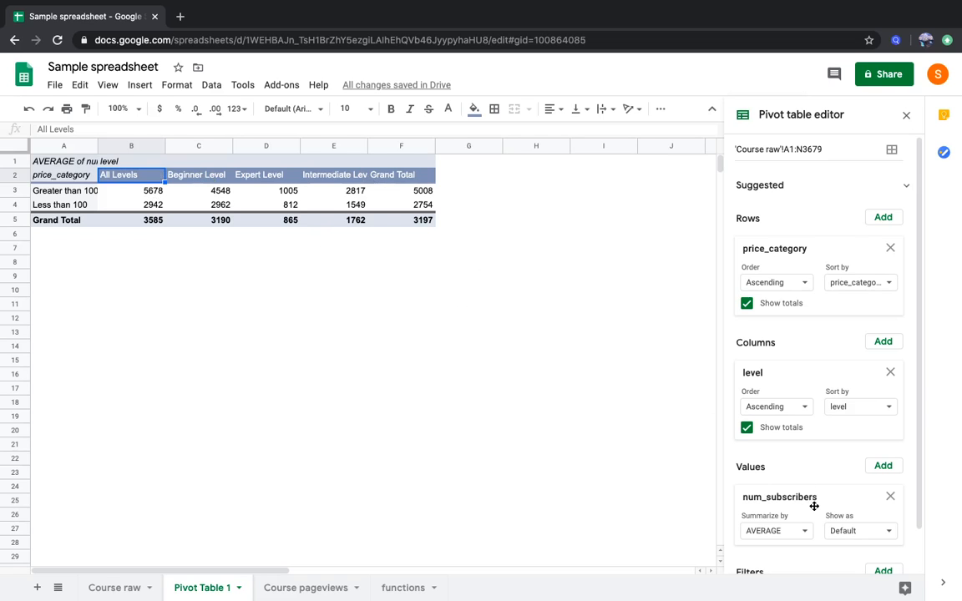
{"action": "scroll", "coordinate": [813, 505], "scroll_direction": "down", "scroll_amount": 2}
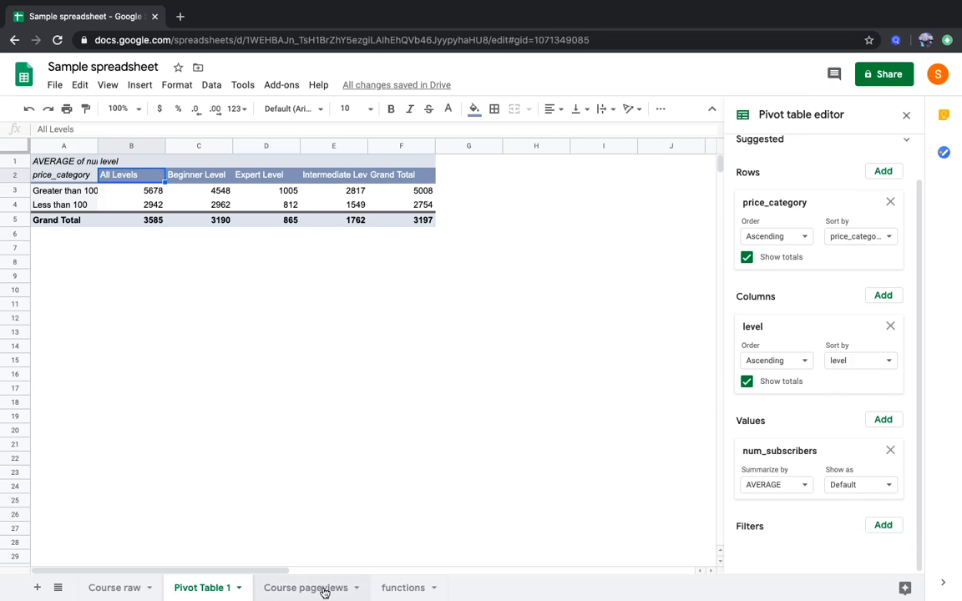
Step: Review the num_subscribers and price columns of the source data on the Course raw sheet
{"action": "left_click", "coordinate": [293, 587]}
{"action": "left_click", "coordinate": [121, 589]}
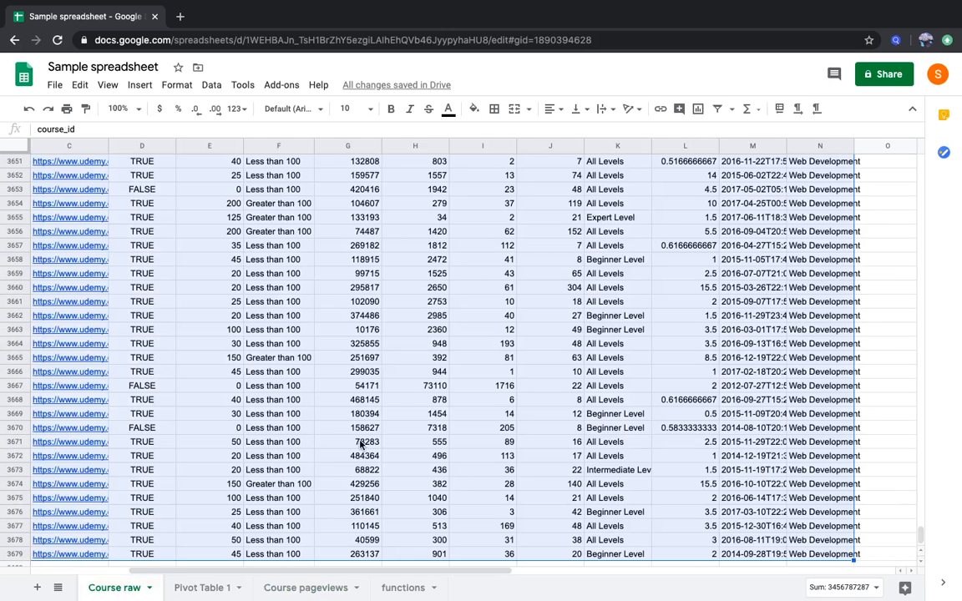
{"action": "left_click", "coordinate": [417, 386]}
{"action": "key", "text": "super+Up"}
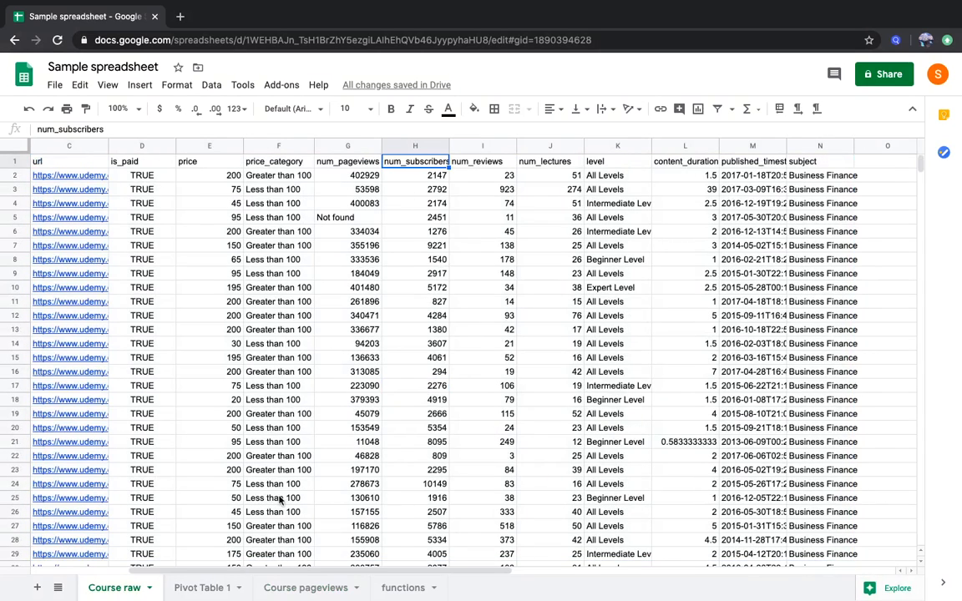
{"action": "left_click", "coordinate": [241, 458]}
{"action": "key", "text": "super+Up"}
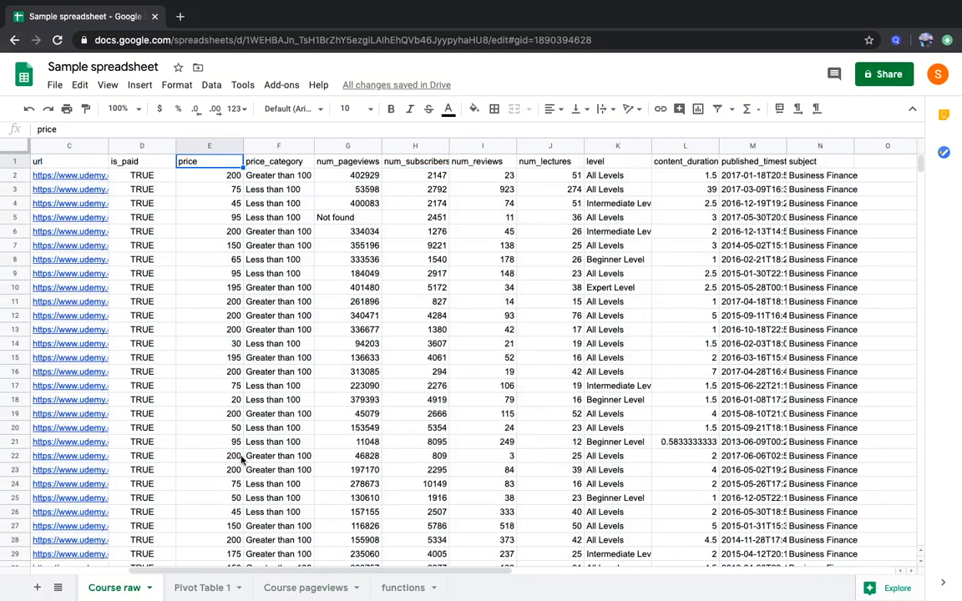
{"action": "key", "text": "super+Left"}
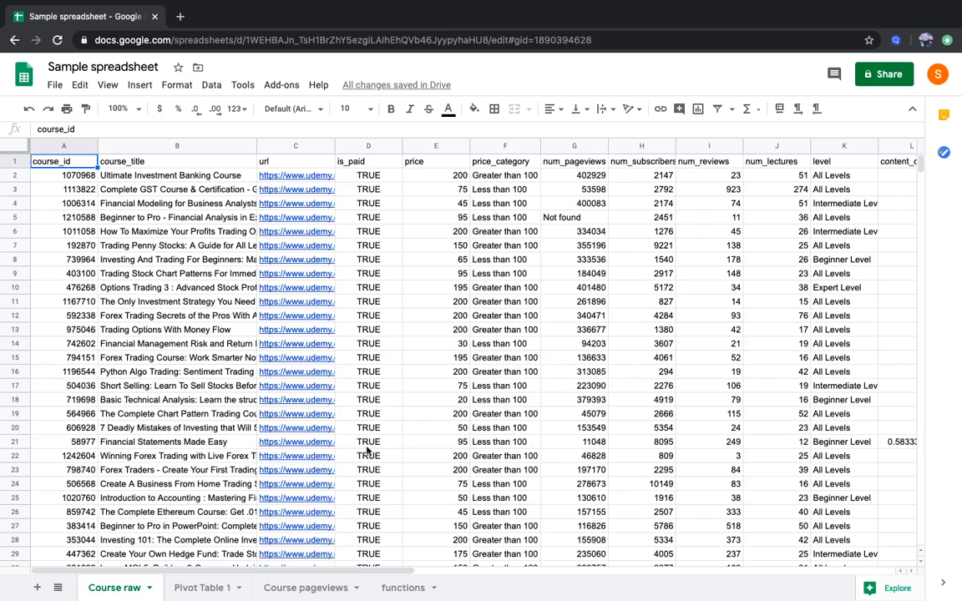
{"action": "left_click", "coordinate": [431, 401]}
{"action": "key", "text": "ctrl+Up"}
{"action": "key", "text": "Down"}
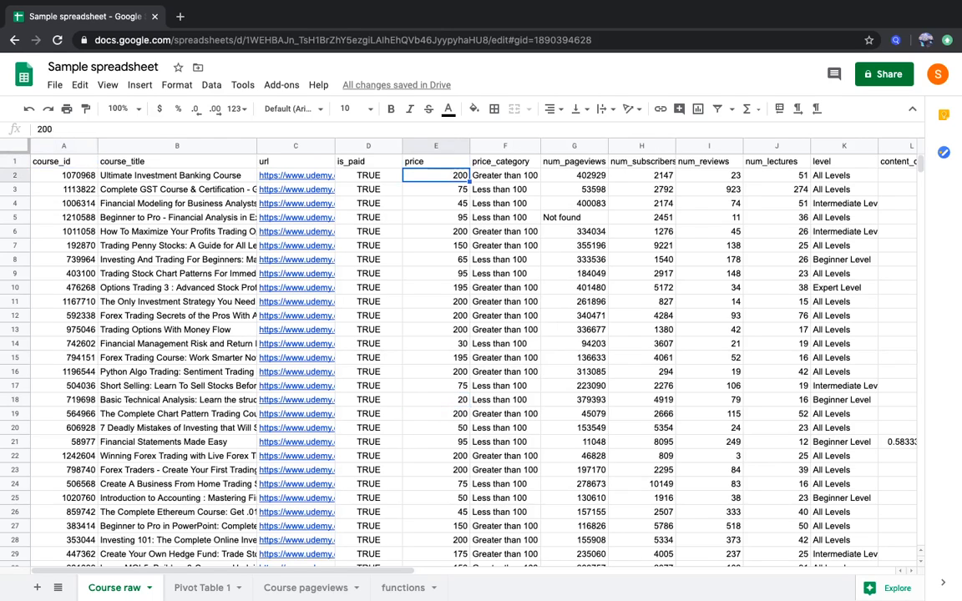
{"action": "key", "text": "shift+Down"}
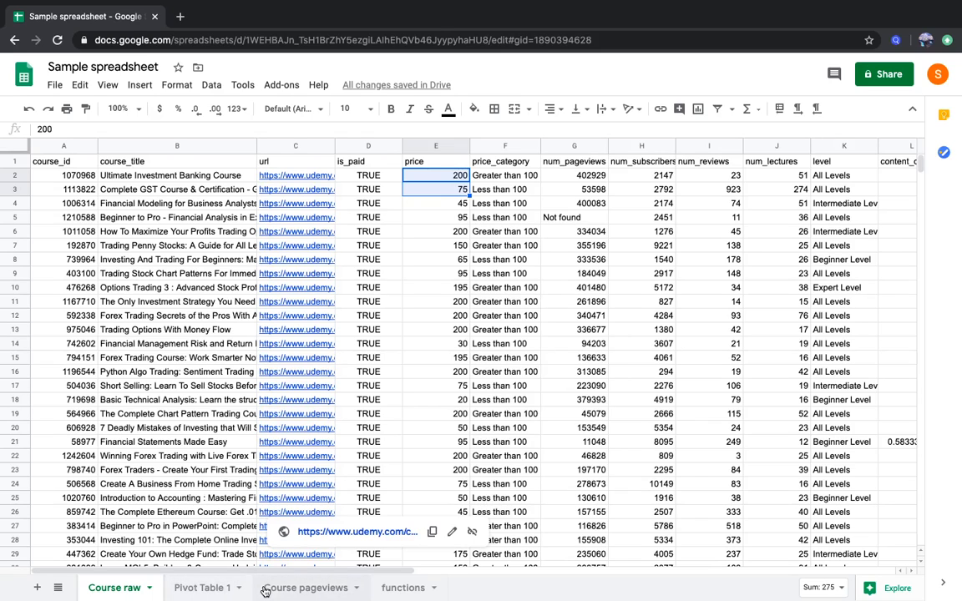
Step: Add subject as a second row field beneath price_category in the Pivot Table 1 sheet's pivot table
{"action": "left_click", "coordinate": [222, 591]}
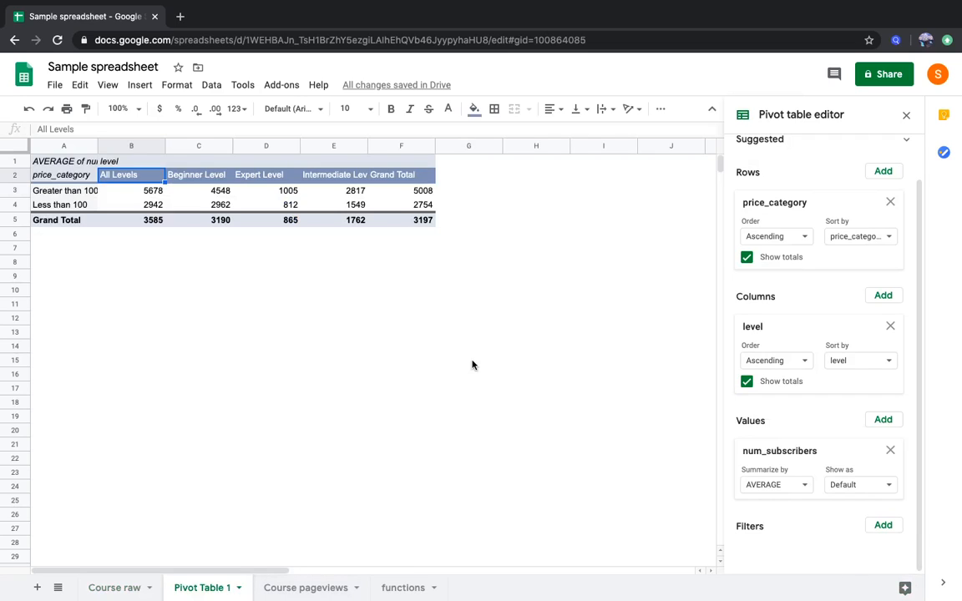
{"action": "left_click", "coordinate": [882, 172]}
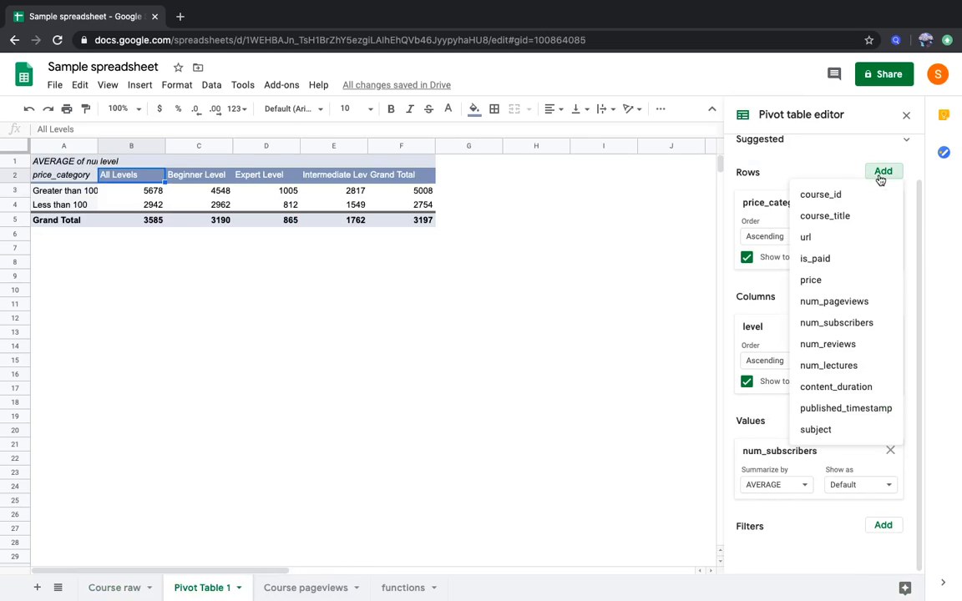
{"action": "left_click", "coordinate": [854, 431]}
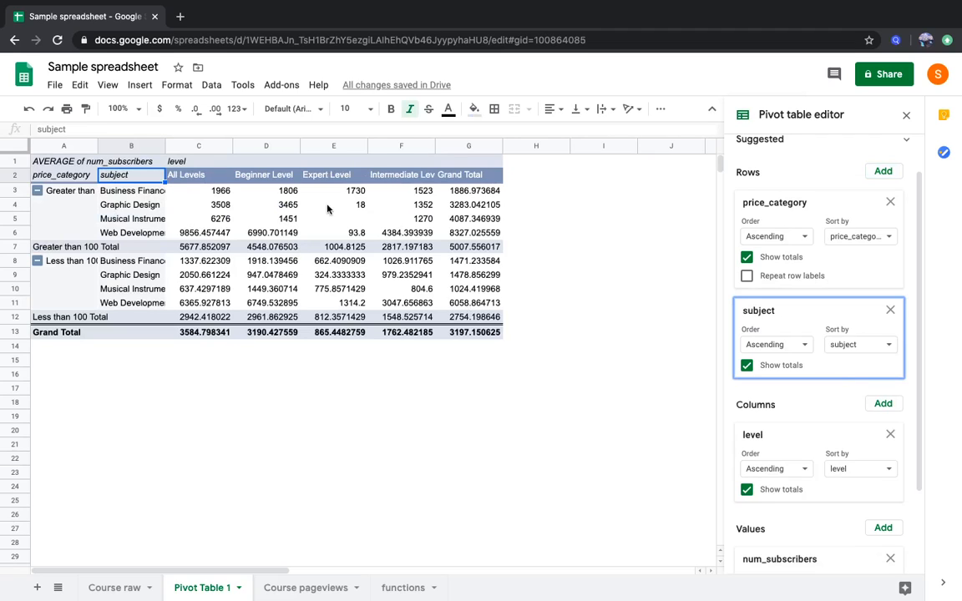
{"action": "left_click", "coordinate": [401, 261]}
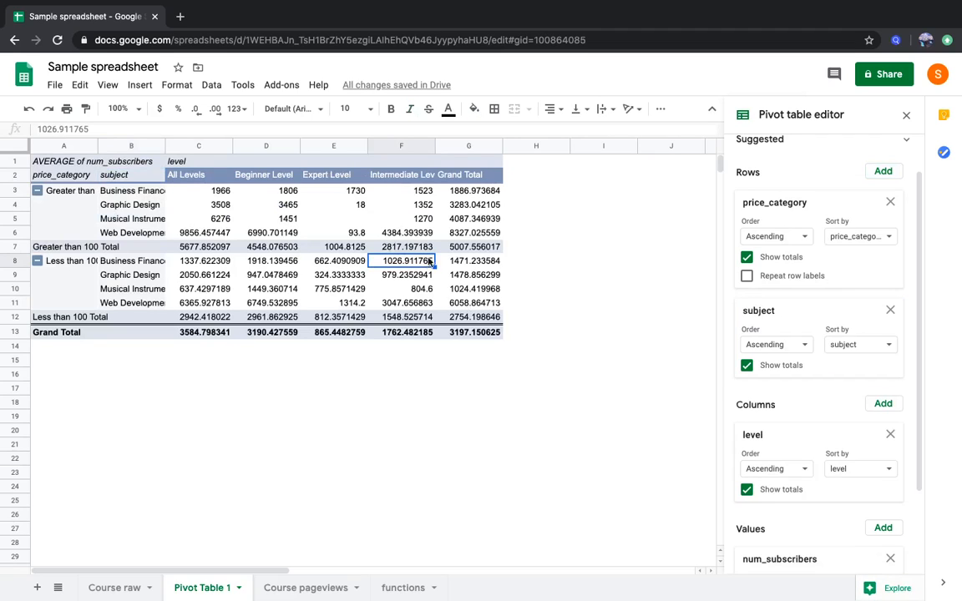
Step: Move the subject field from the pivot table's rows to its columns, placed above level
{"action": "left_click_drag", "start_coordinate": [807, 316], "coordinate": [805, 343]}
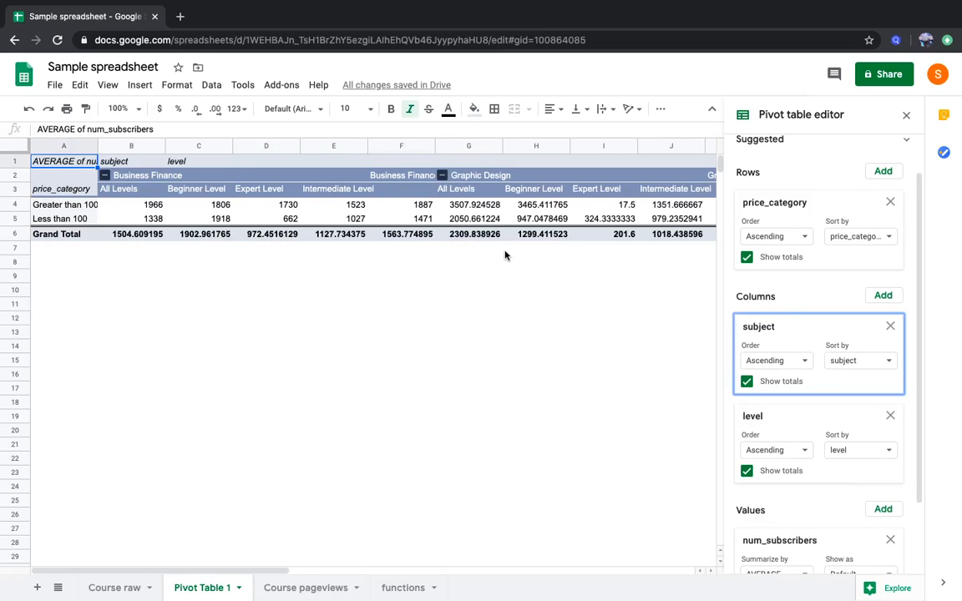
{"action": "scroll", "coordinate": [410, 212], "scroll_direction": "right", "scroll_amount": 5}
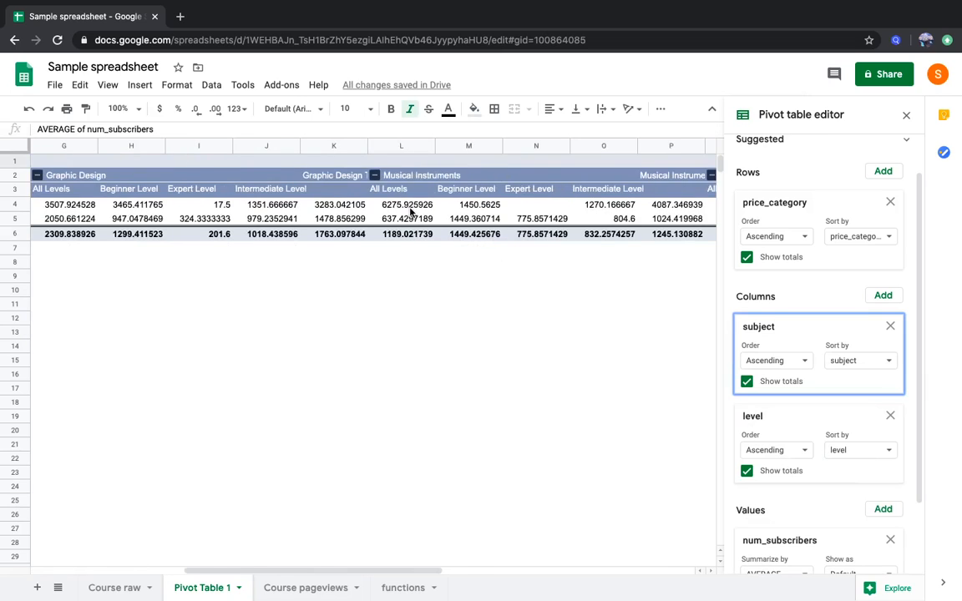
{"action": "scroll", "coordinate": [410, 212], "scroll_direction": "left", "scroll_amount": 5}
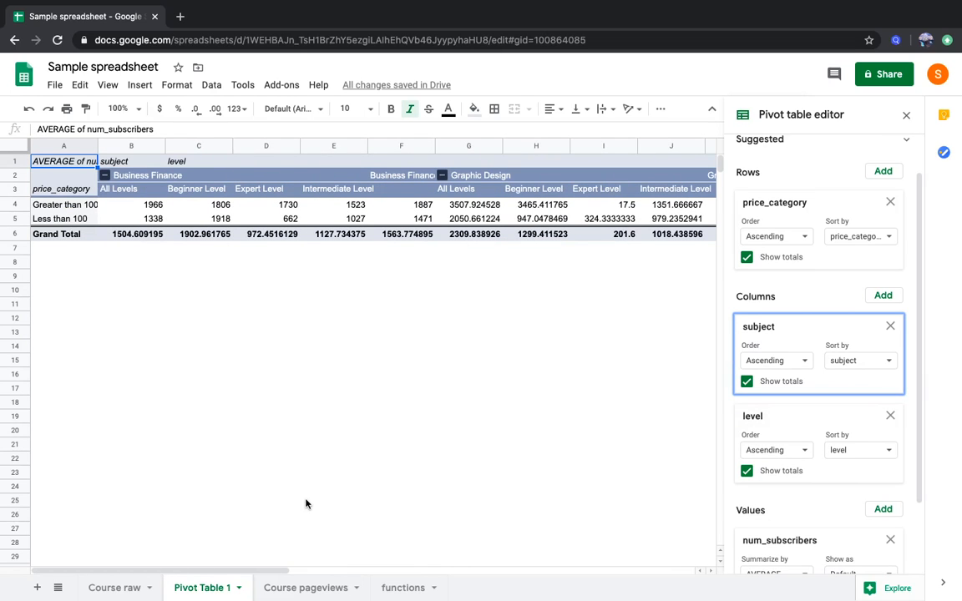
Step: Return to the list of most common functions on the functions sheet and select the "8. Query" entry
{"action": "left_click", "coordinate": [311, 587]}
{"action": "left_click", "coordinate": [385, 587]}
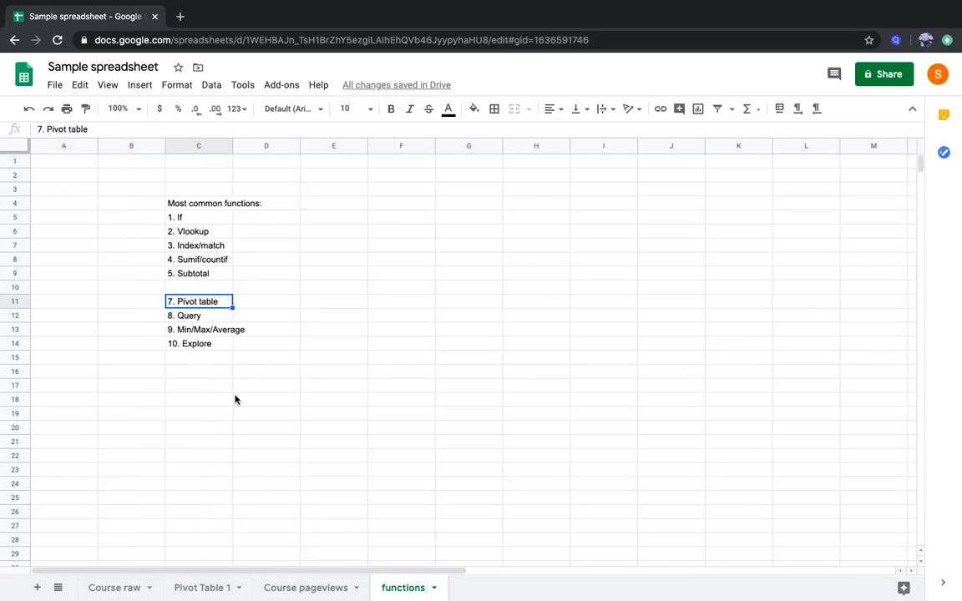
{"action": "left_click", "coordinate": [207, 318]}
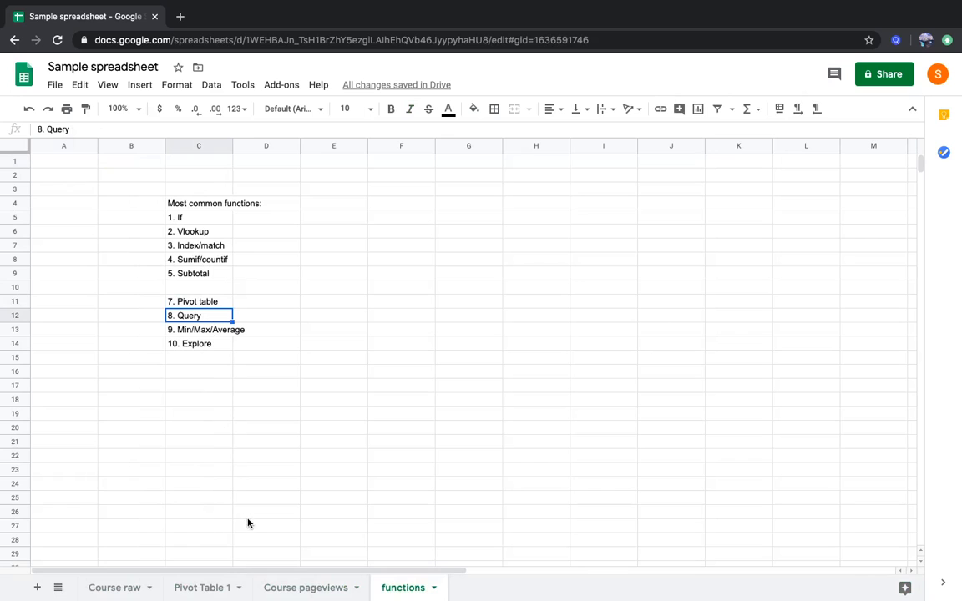
Step: Delete the Pivot Table 1 sheet from the spreadsheet
{"action": "left_click", "coordinate": [209, 586]}
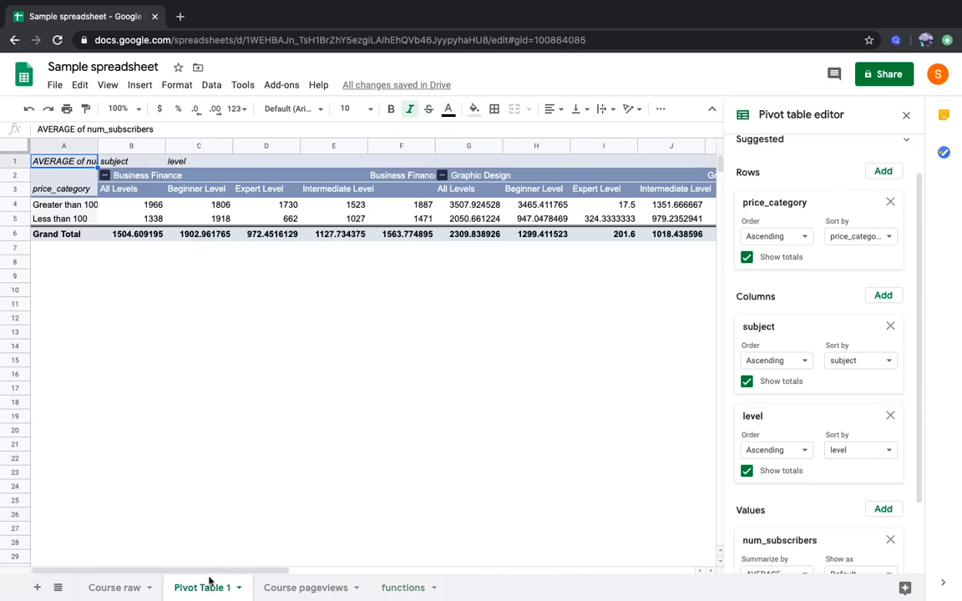
{"action": "right_click", "coordinate": [209, 587]}
{"action": "left_click", "coordinate": [248, 364]}
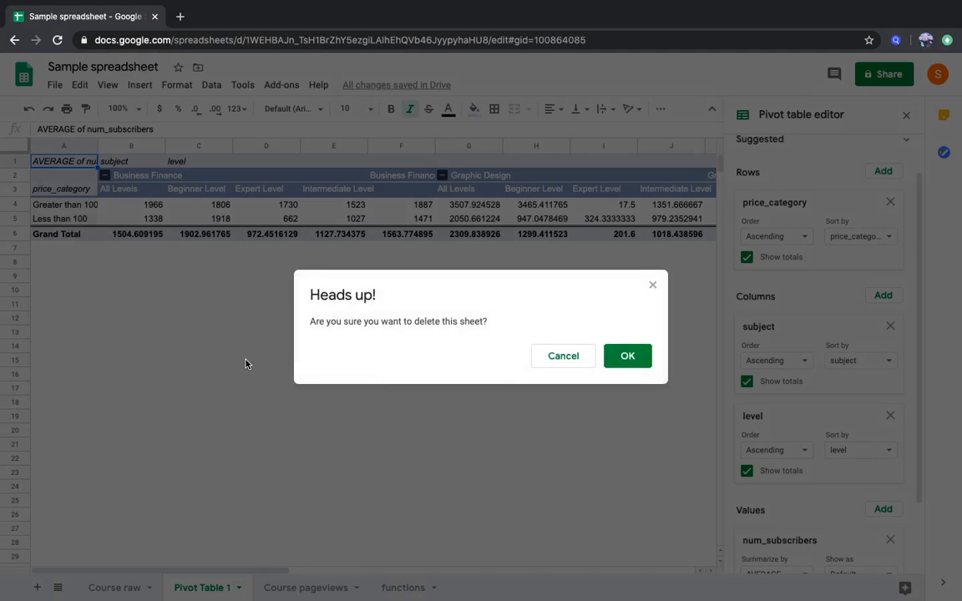
{"action": "left_click", "coordinate": [634, 356]}
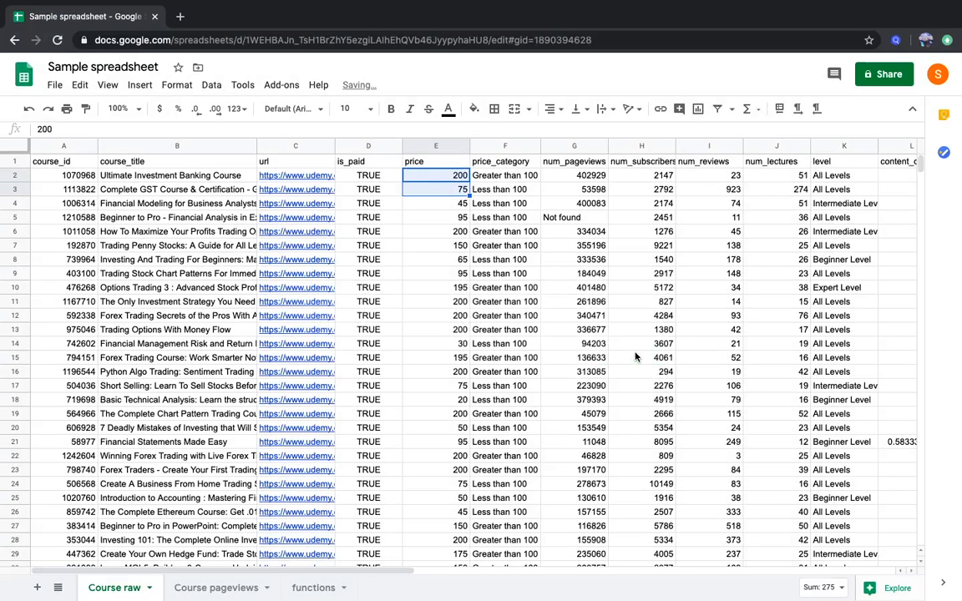
Step: Start a QUERY formula in cell Q2 of the Course raw sheet with A1:N3679 as its data range
{"action": "left_click", "coordinate": [460, 333]}
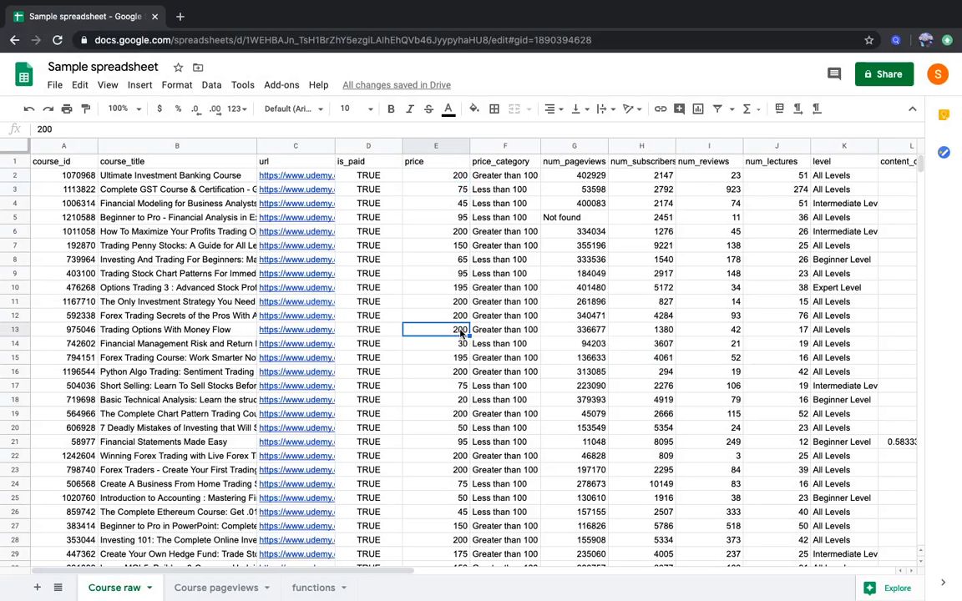
{"action": "key", "text": "ctrl+Up"}
{"action": "key", "text": "Right"}
{"action": "key", "text": "Right"}
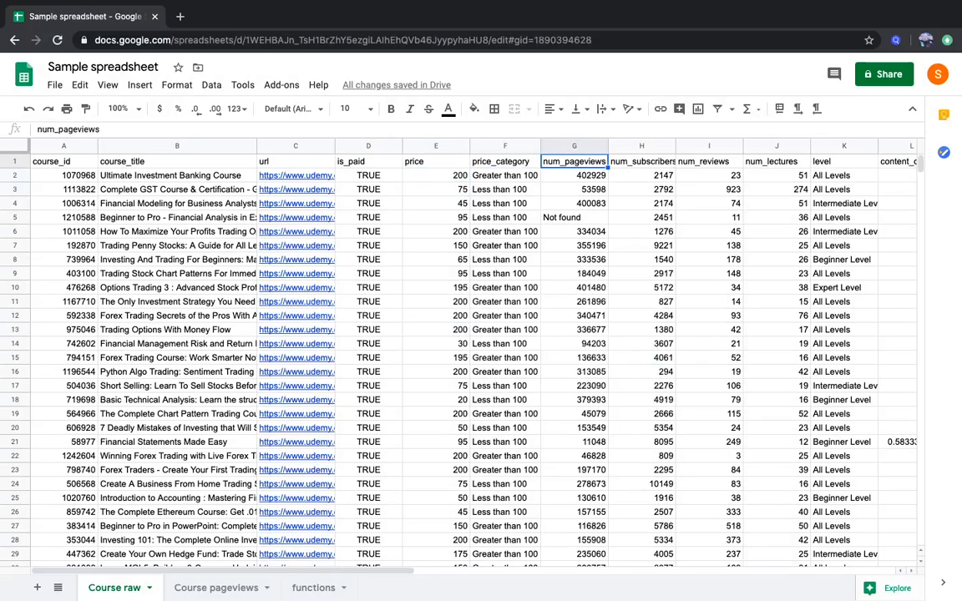
{"action": "key", "text": "Right"}
{"action": "key", "text": "Right"}
{"action": "key", "text": "Right"}
{"action": "key", "text": "Right"}
{"action": "key", "text": "Right"}
{"action": "key", "text": "Right"}
{"action": "key", "text": "Right"}
{"action": "key", "text": "Right"}
{"action": "key", "text": "Right"}
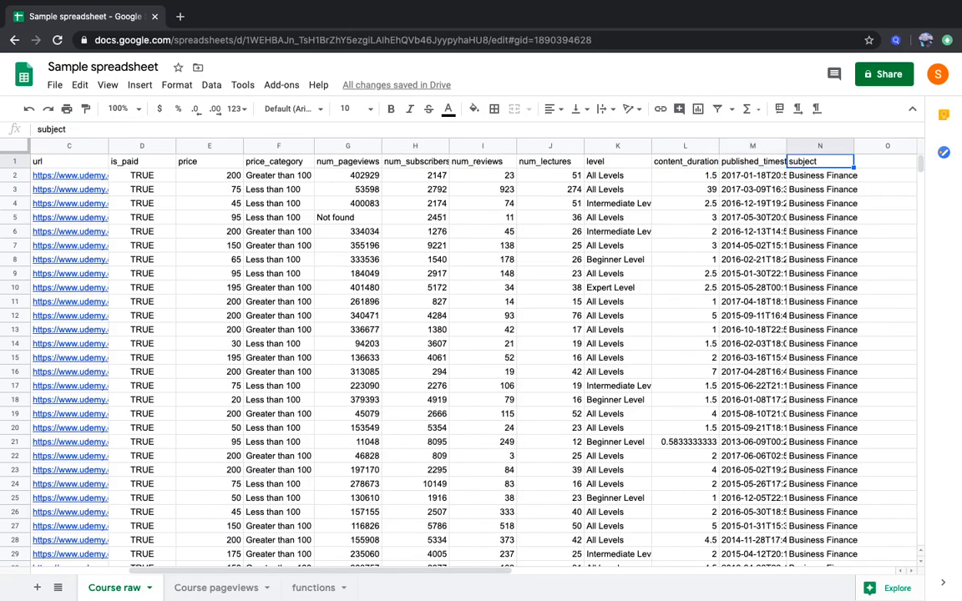
{"action": "key", "text": "Right"}
{"action": "key", "text": "Down"}
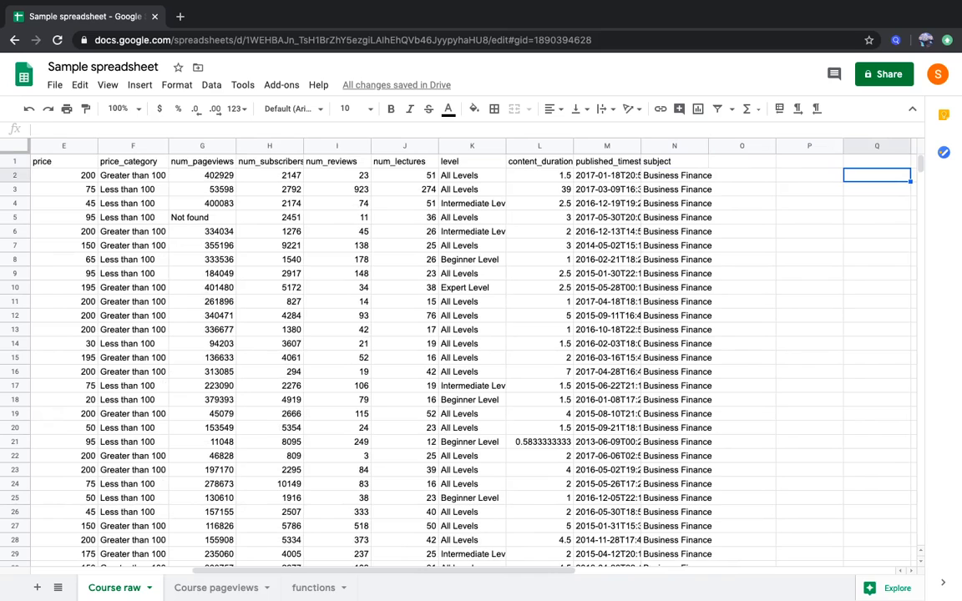
{"action": "type", "text": "=query("}
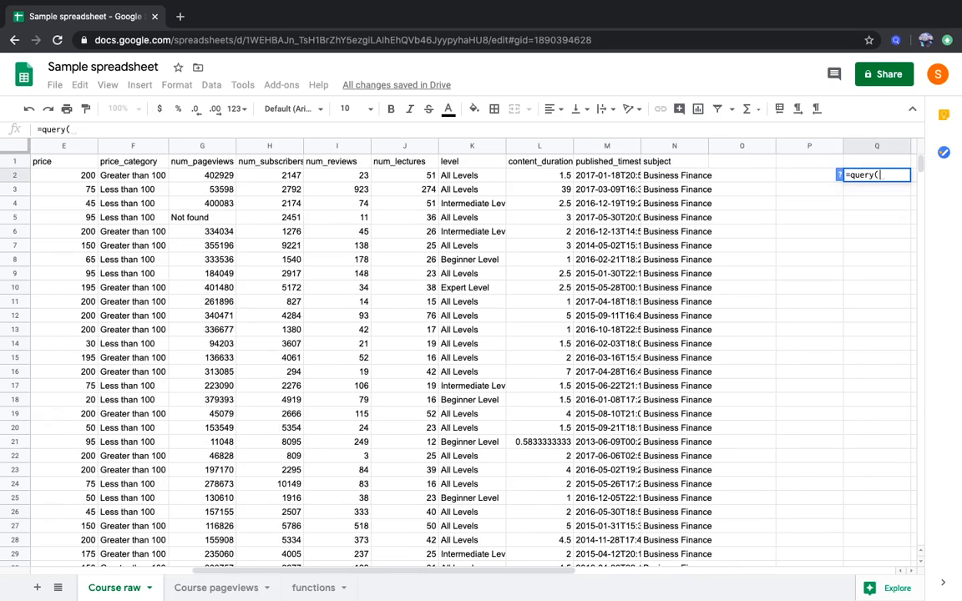
{"action": "key", "text": "Up"}
{"action": "key", "text": "ctrl+Left"}
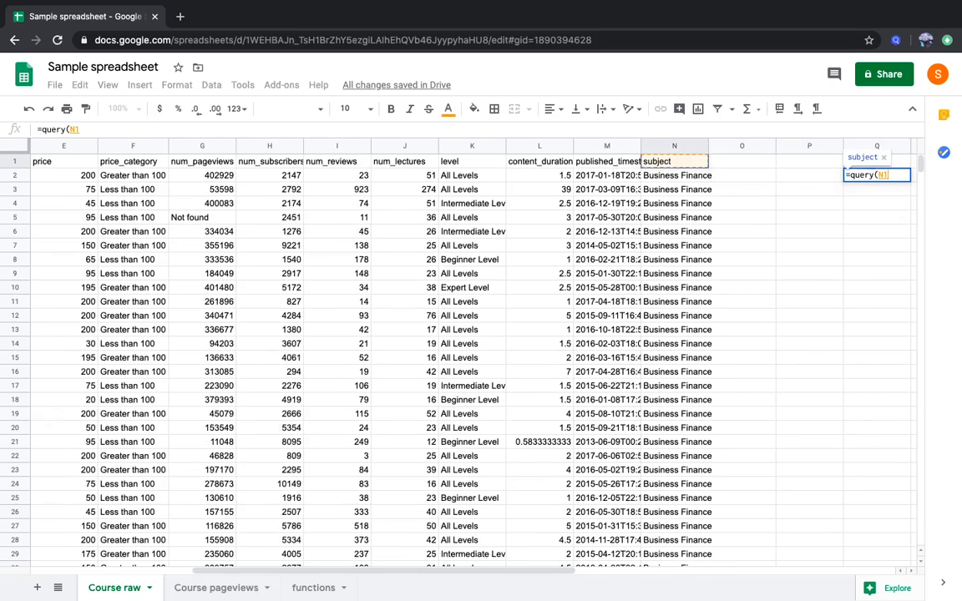
{"action": "key", "text": "ctrl+Left"}
{"action": "key", "text": "ctrl+shift+Right"}
{"action": "key", "text": "ctrl+shift+Down"}
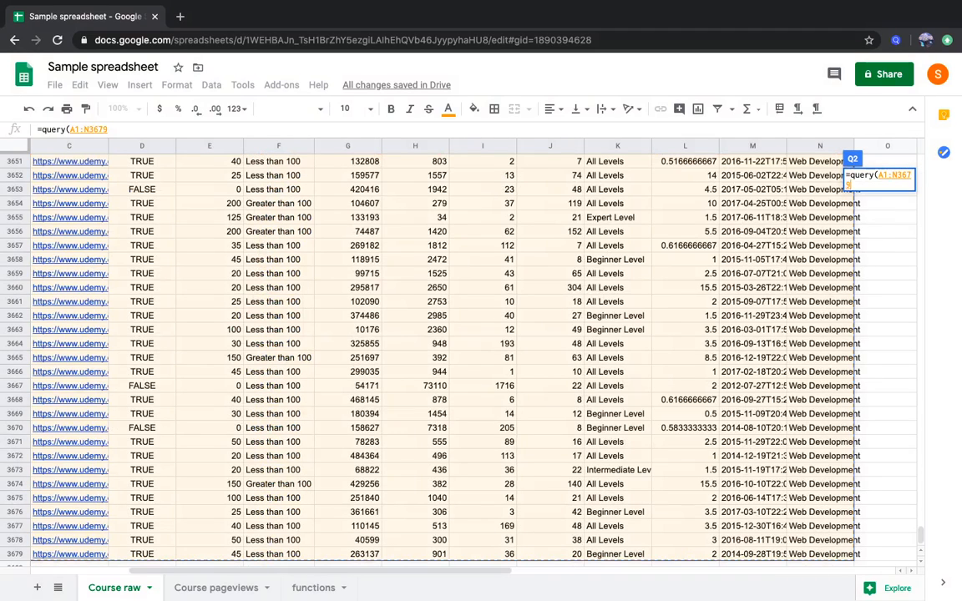
{"action": "type", "text": ","}
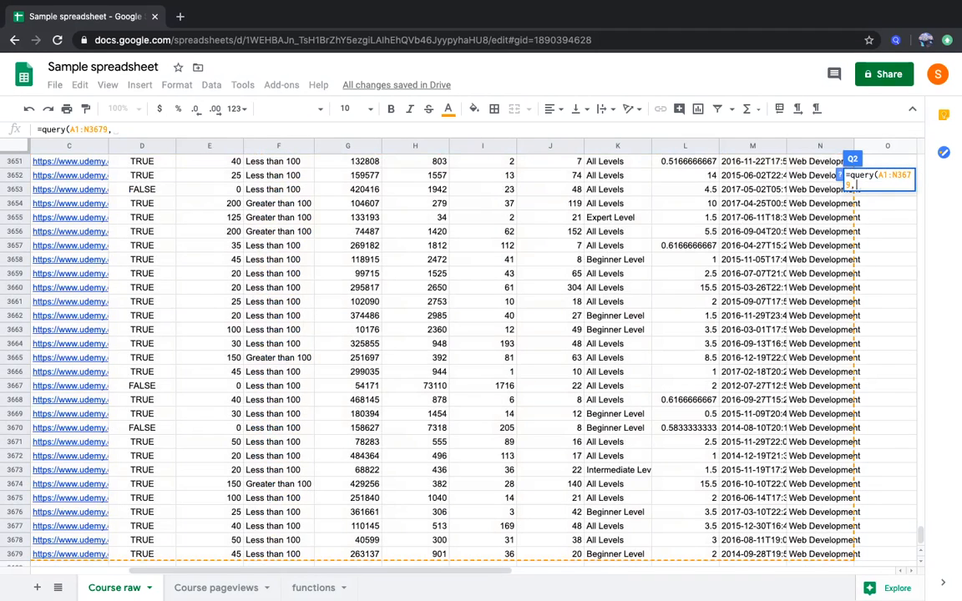
Step: Complete the QUERY formula with the single-quoted query string 'Select F, avg(H) group by F'
{"action": "type", "text": "'"}
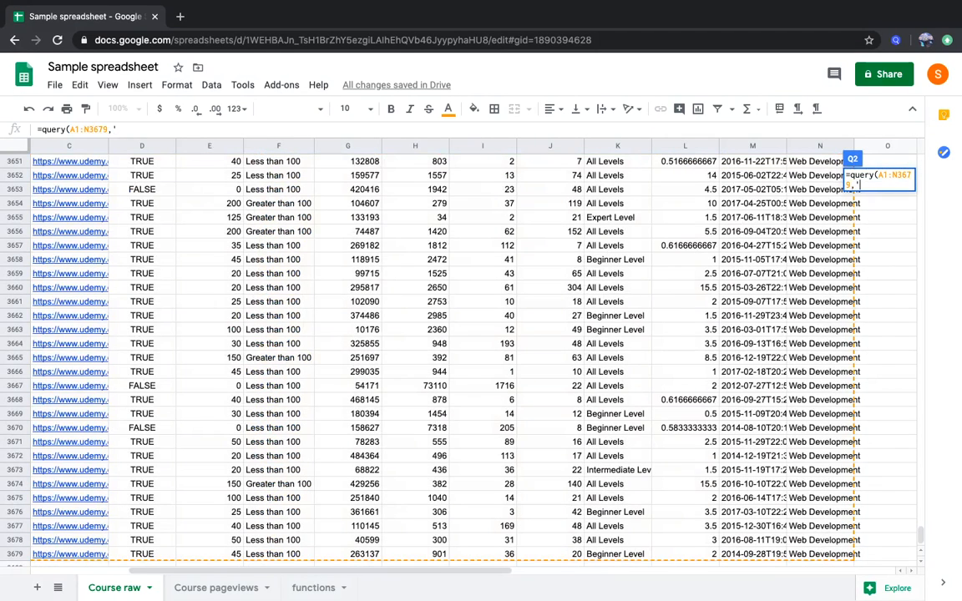
{"action": "scroll", "coordinate": [309, 336], "scroll_direction": "up", "scroll_amount": 20}
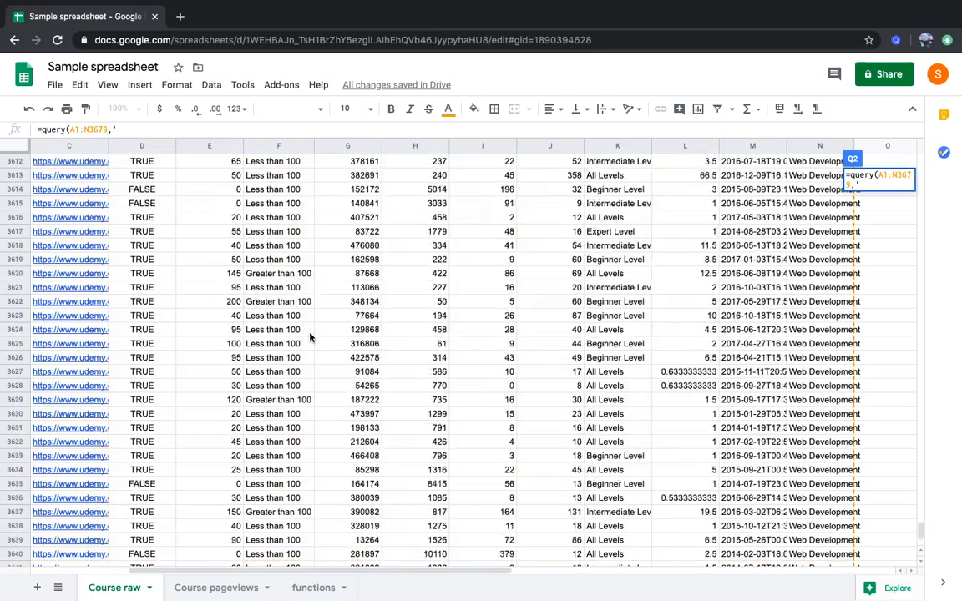
{"action": "scroll", "coordinate": [309, 337], "scroll_direction": "up", "scroll_amount": 20}
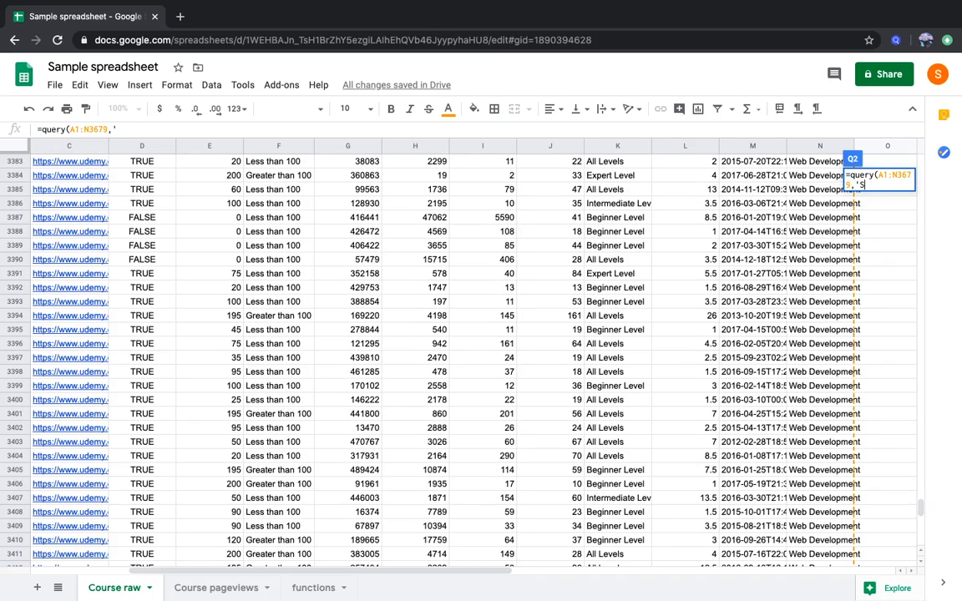
{"action": "type", "text": "Select F, avg("}
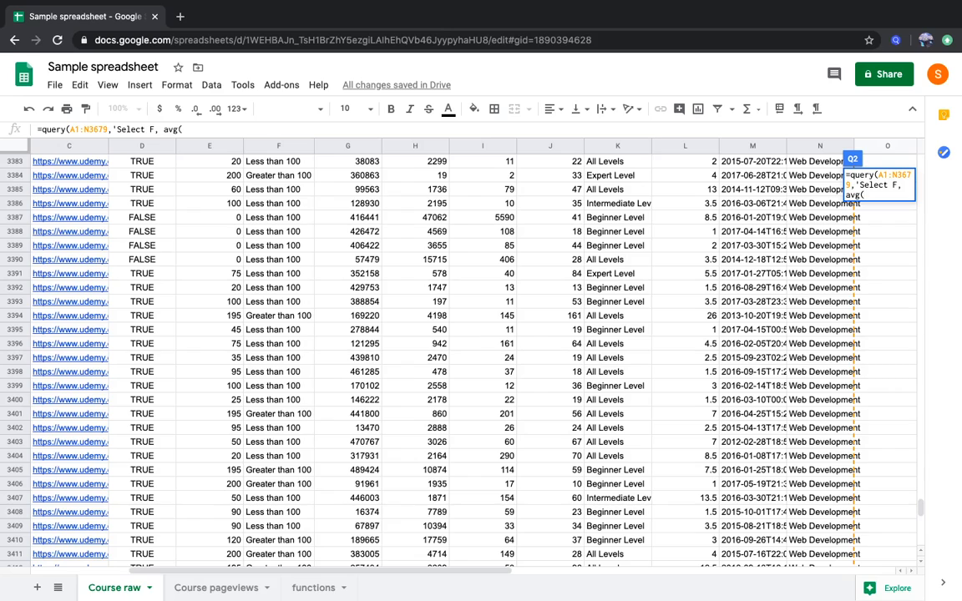
{"action": "type", "text": "H'"}
{"action": "key", "text": "BackSpace"}
{"action": "type", "text": ") group by "}
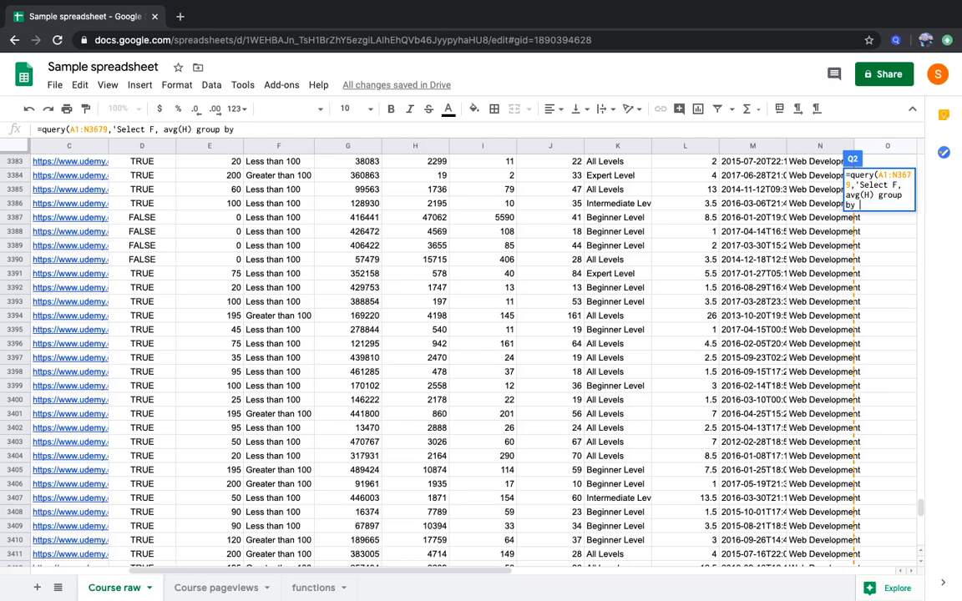
{"action": "type", "text": "F')"}
{"action": "key", "text": "Return"}
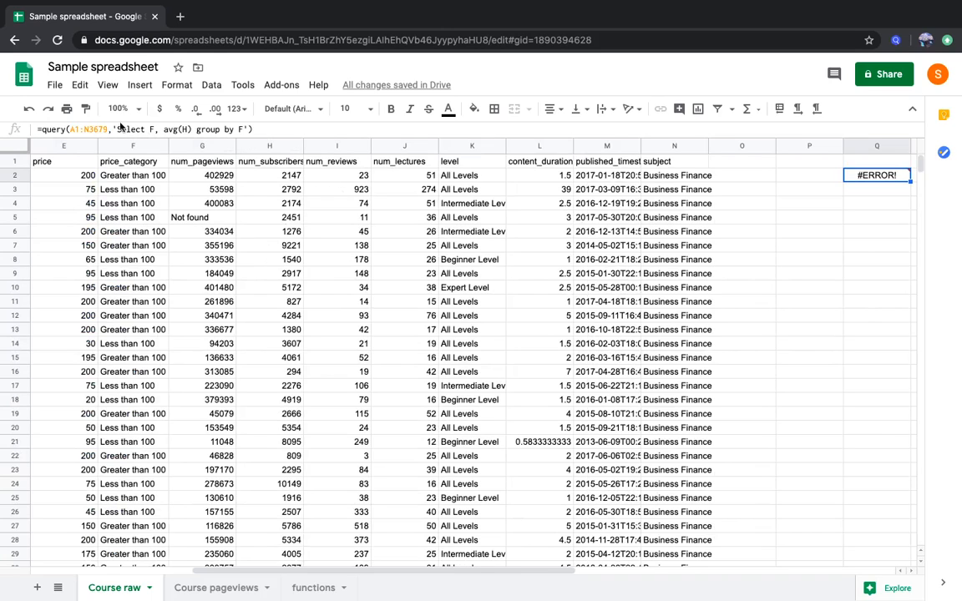
Step: Replace the single quotes around the query string in Q2's formula with double quotes
{"action": "left_click", "coordinate": [115, 128]}
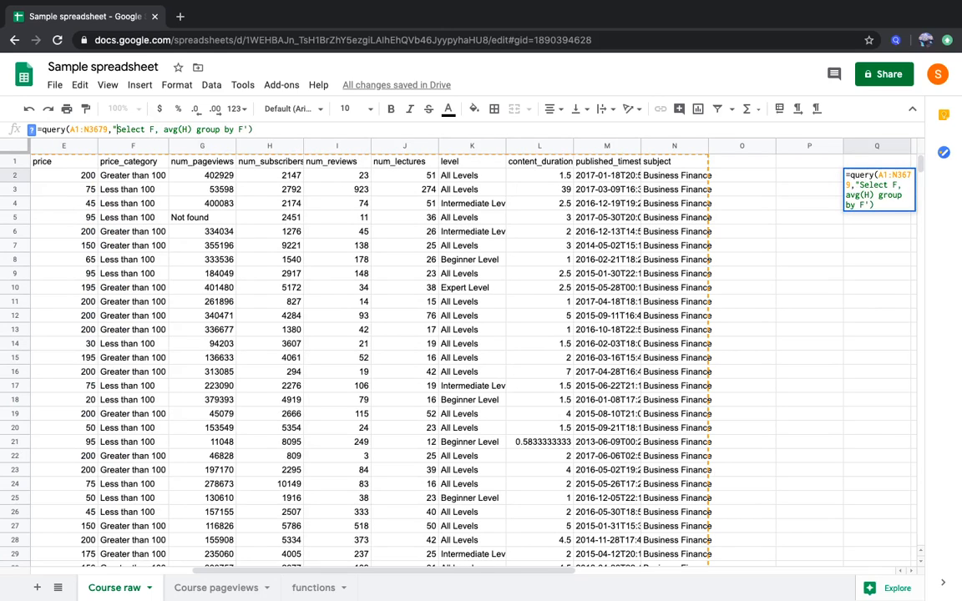
{"action": "left_click", "coordinate": [249, 129]}
{"action": "key", "text": "BackSpace"}
{"action": "type", "text": "\""}
{"action": "key", "text": "Return"}
{"action": "key", "text": "Up"}
{"action": "key", "text": "Right"}
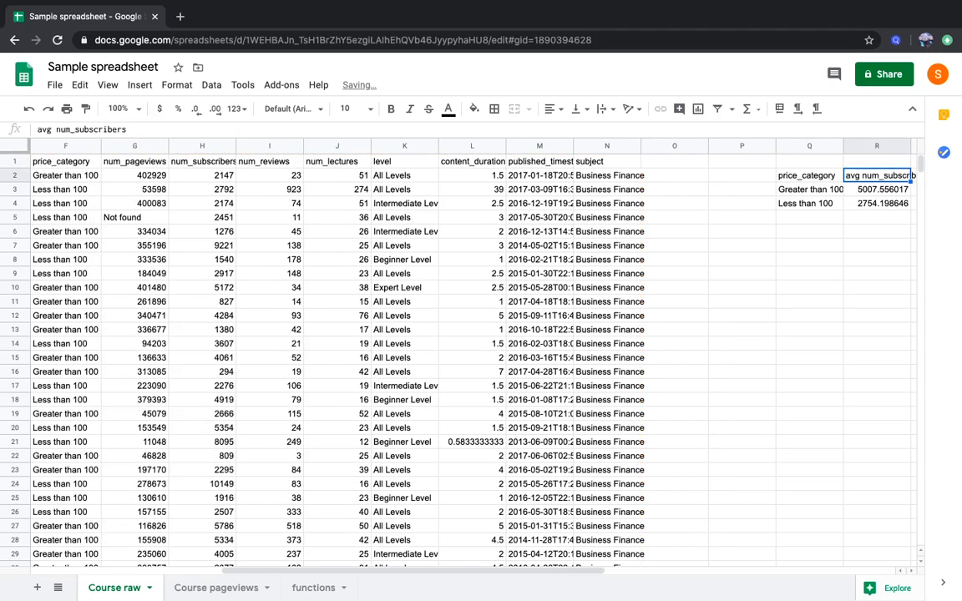
{"action": "key", "text": "Left"}
{"action": "key", "text": "Right"}
{"action": "key", "text": "Left"}
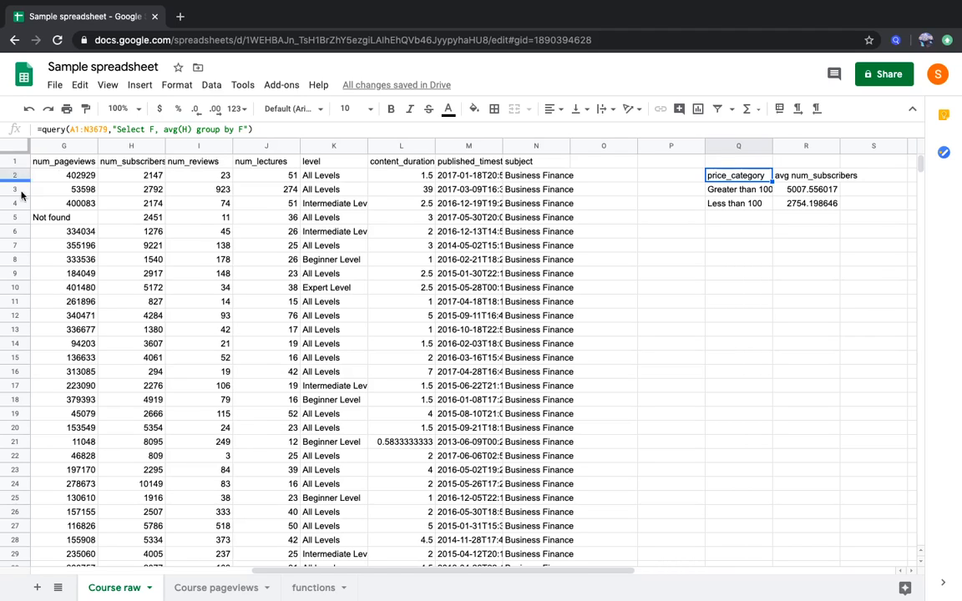
{"action": "scroll", "coordinate": [150, 273], "scroll_direction": "left", "scroll_amount": 2}
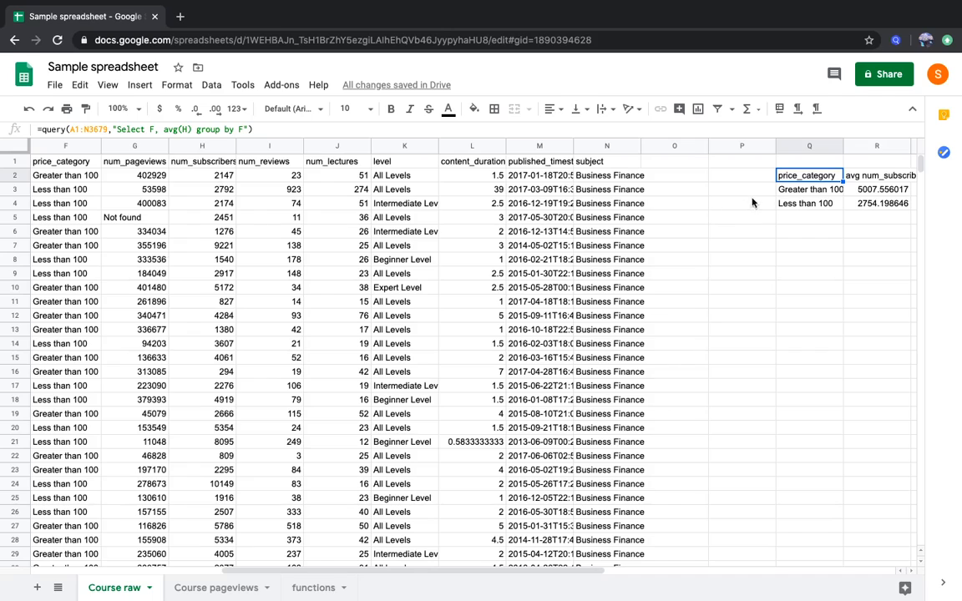
Step: Add column N to both the Select and group by clauses of the QUERY formula in Q2
{"action": "left_click", "coordinate": [158, 129]}
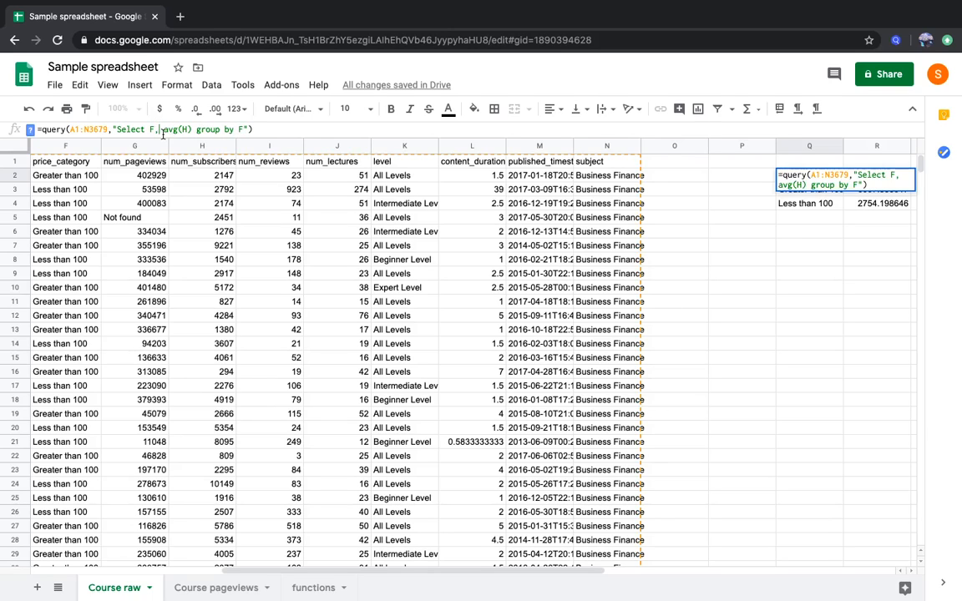
{"action": "type", "text": "N"}
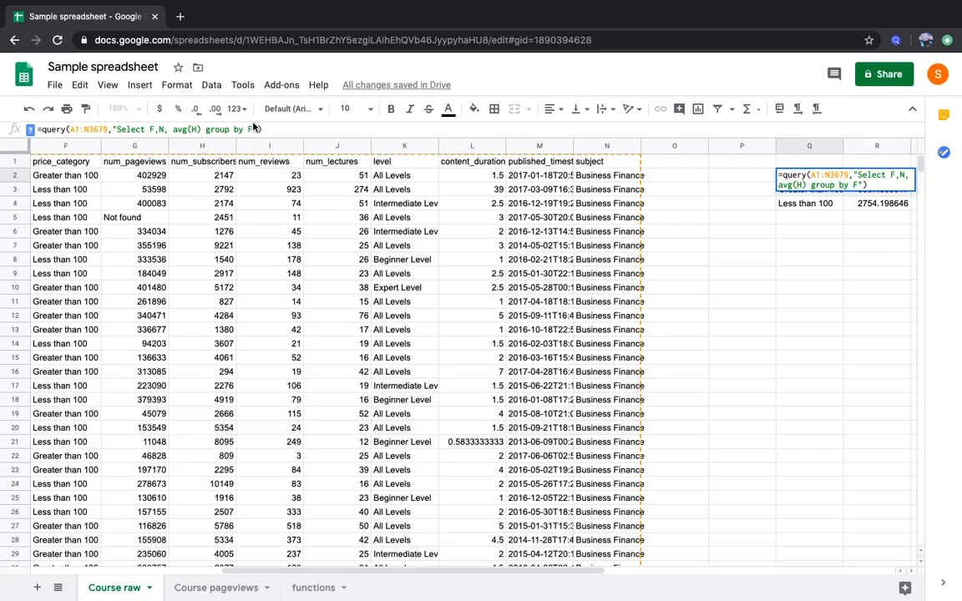
{"action": "type", "text": ",N"}
{"action": "key", "text": "Return"}
{"action": "key", "text": "Up"}
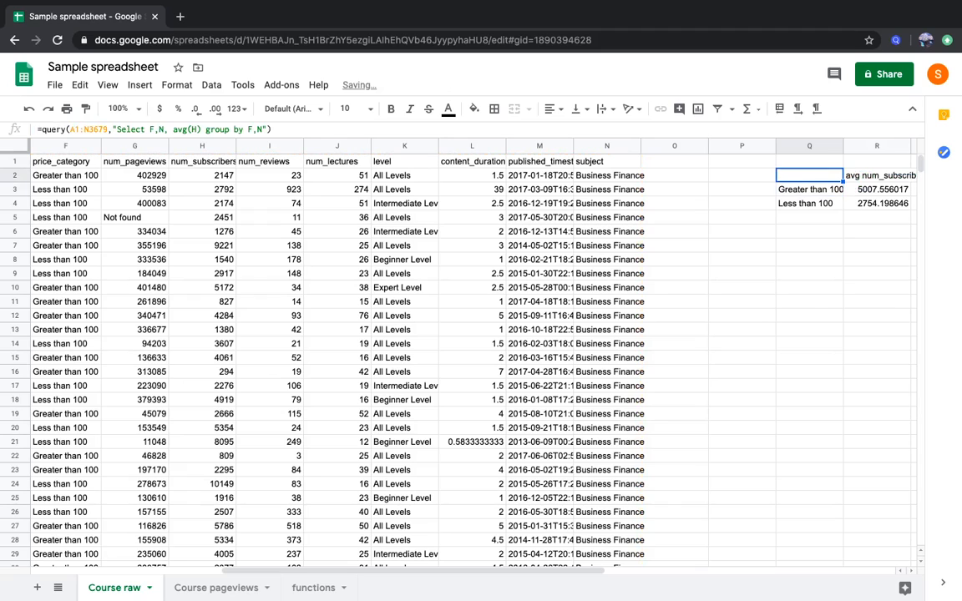
Step: Examine the query output's average subscribers for each price category and subject combination
{"action": "key", "text": "Right"}
{"action": "key", "text": "Right"}
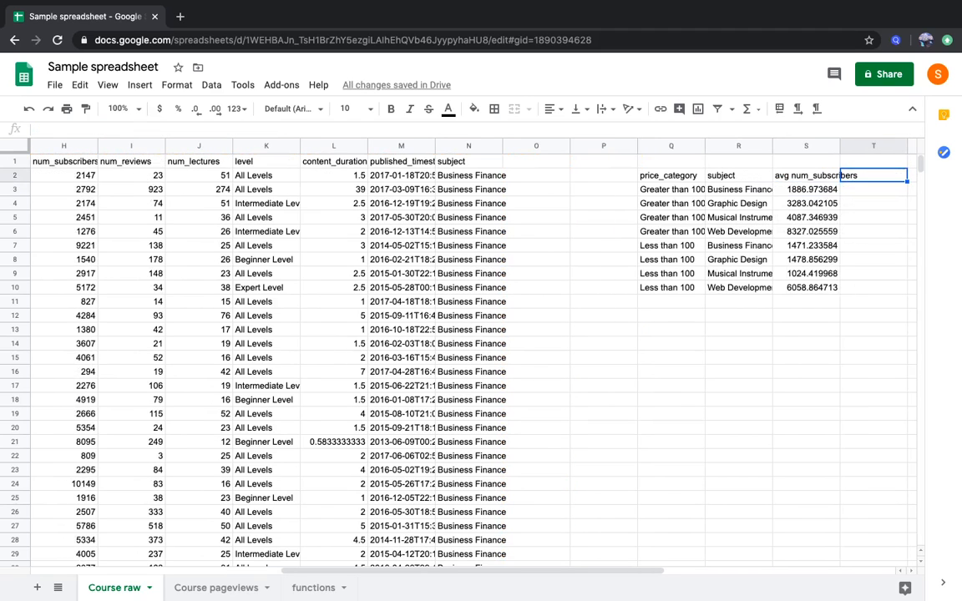
{"action": "key", "text": "Left"}
{"action": "key", "text": "Left"}
{"action": "key", "text": "Down"}
{"action": "key", "text": "Right"}
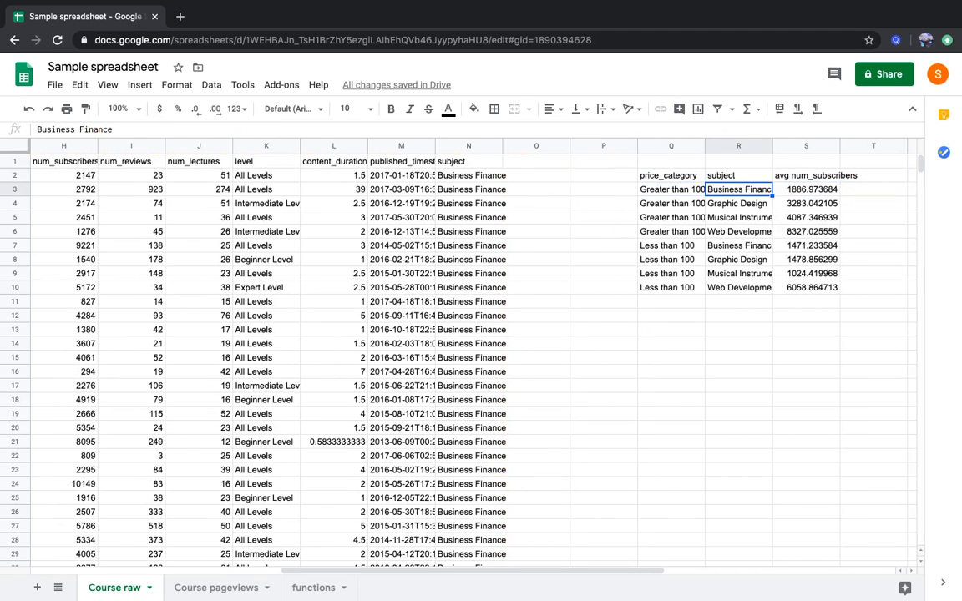
{"action": "key", "text": "Right"}
{"action": "key", "text": "Left"}
{"action": "key", "text": "Left"}
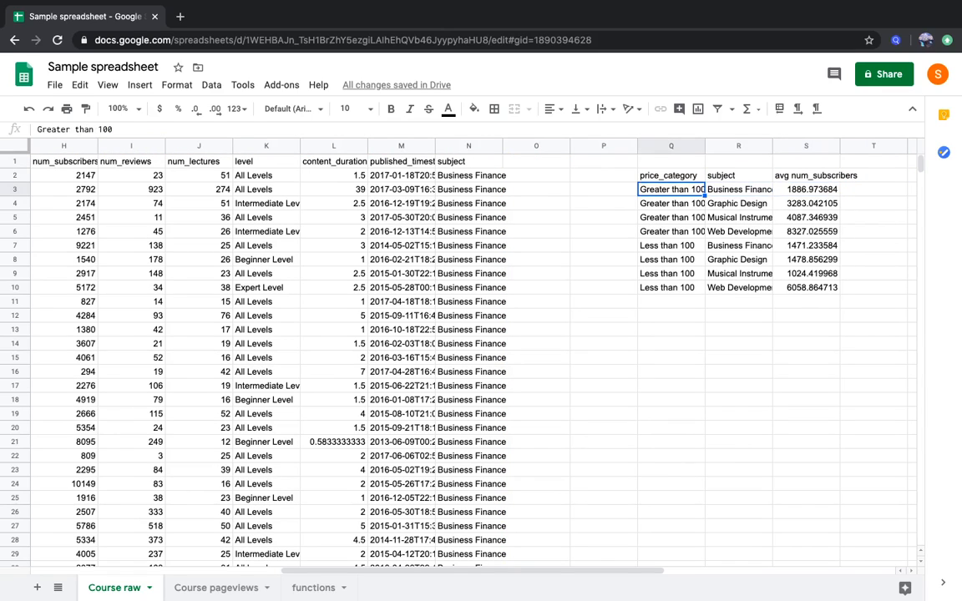
Step: Change the aggregate in Q2's QUERY formula to sum(H), keeping the grouping by F,N
{"action": "key", "text": "Up"}
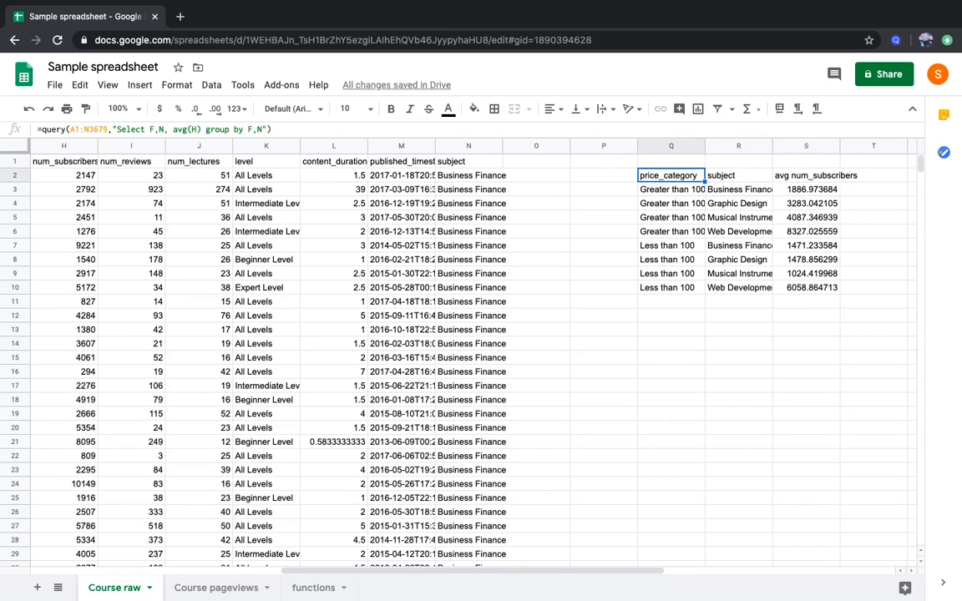
{"action": "left_click", "coordinate": [186, 129]}
{"action": "key", "text": "BackSpace"}
{"action": "key", "text": "BackSpace"}
{"action": "type", "text": "vg"}
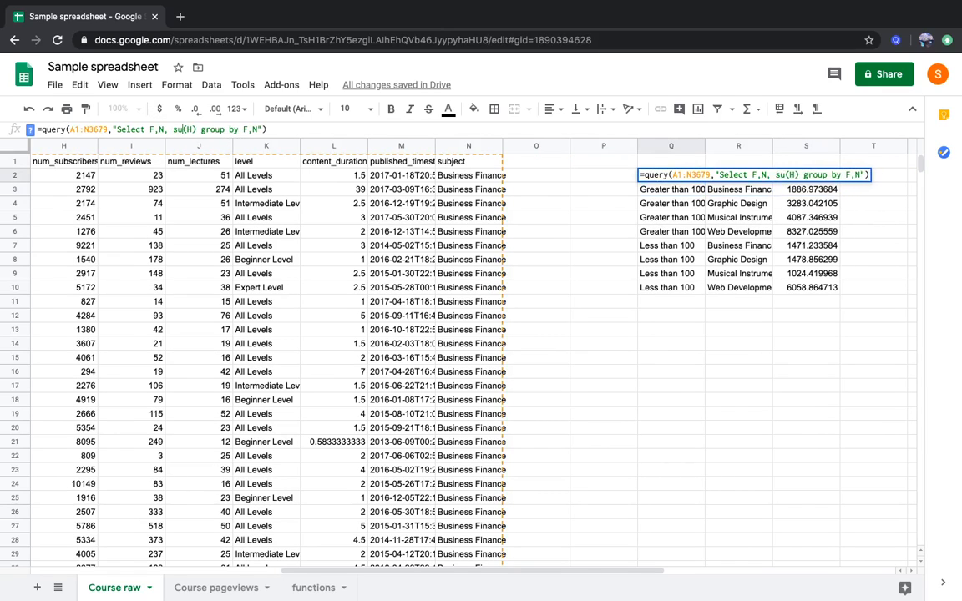
{"action": "key", "text": "Return"}
{"action": "key", "text": "Up"}
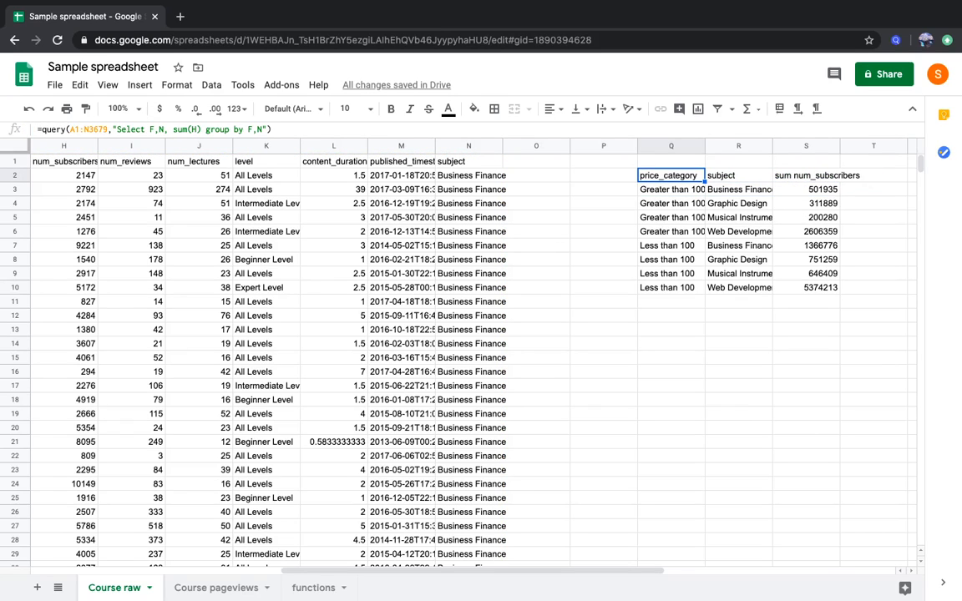
{"action": "key", "text": "Left"}
{"action": "key", "text": "Left"}
{"action": "key", "text": "Right"}
{"action": "key", "text": "Right"}
Step: Return to the list of most common functions on the functions sheet and select the "9. Min/Max/Average" entry
{"action": "left_click", "coordinate": [316, 587]}
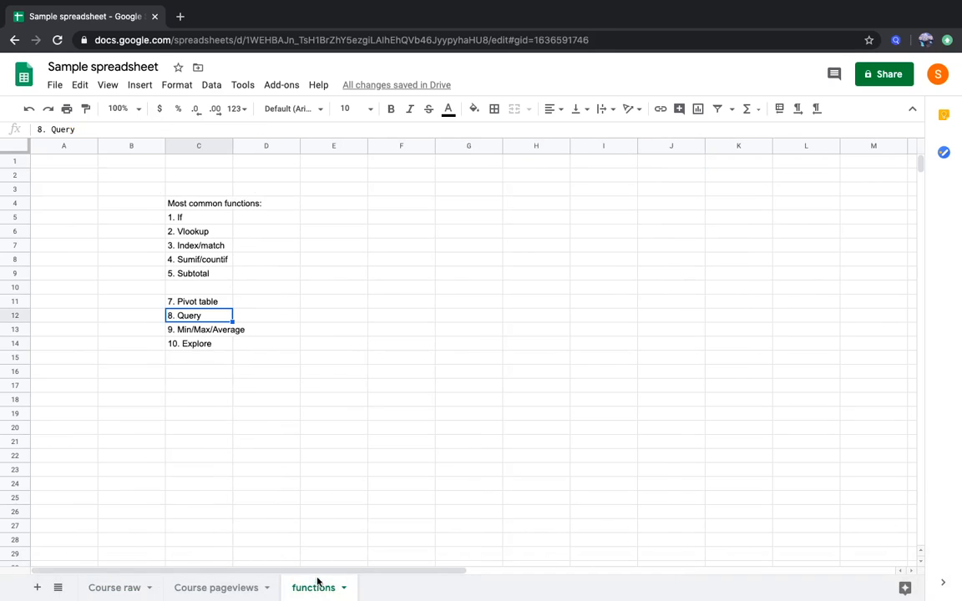
{"action": "left_click", "coordinate": [208, 333]}
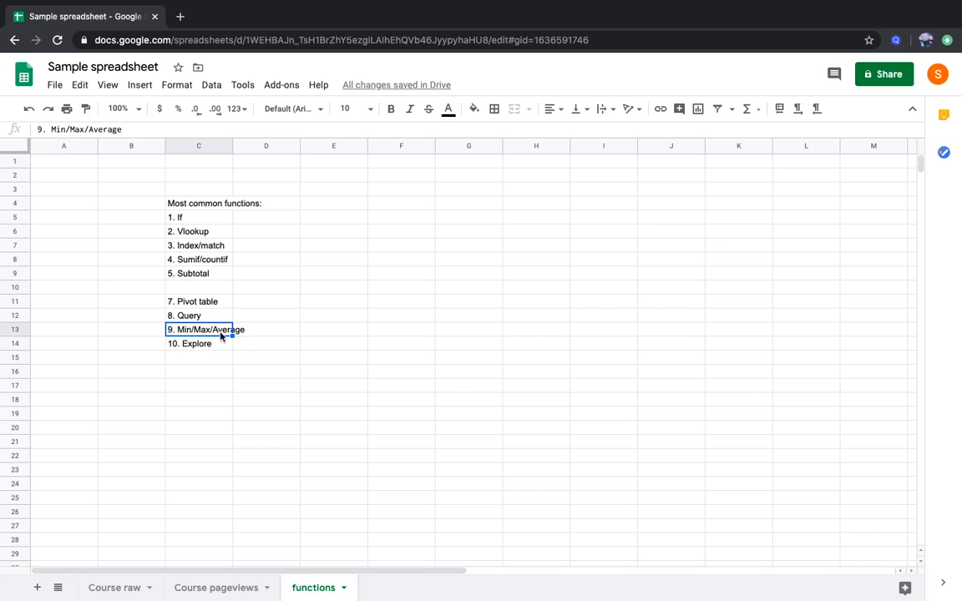
Step: Insert a blank row above the header row of the Course raw sheet
{"action": "left_click", "coordinate": [227, 587]}
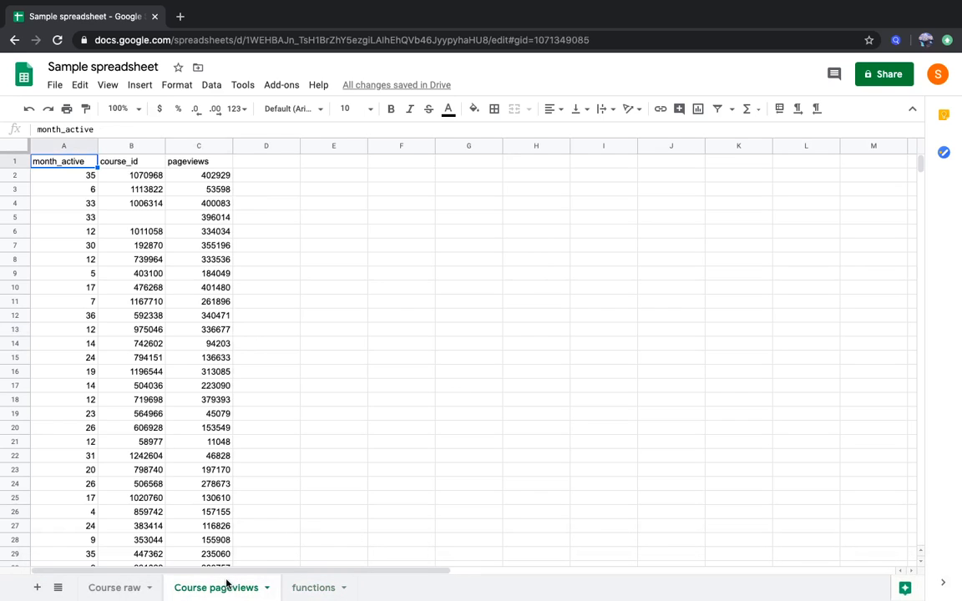
{"action": "left_click", "coordinate": [133, 587]}
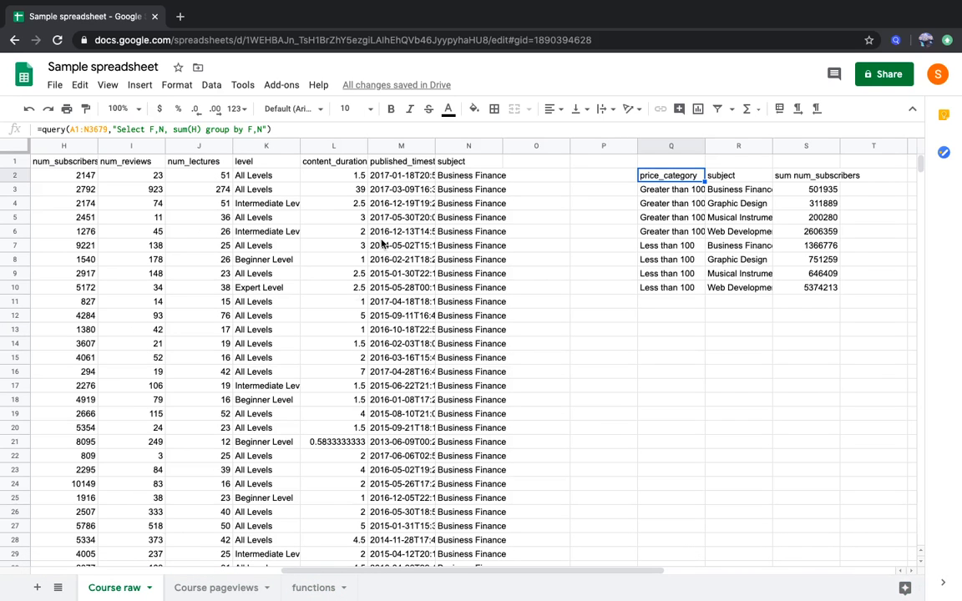
{"action": "scroll", "coordinate": [354, 243], "scroll_direction": "left", "scroll_amount": 10}
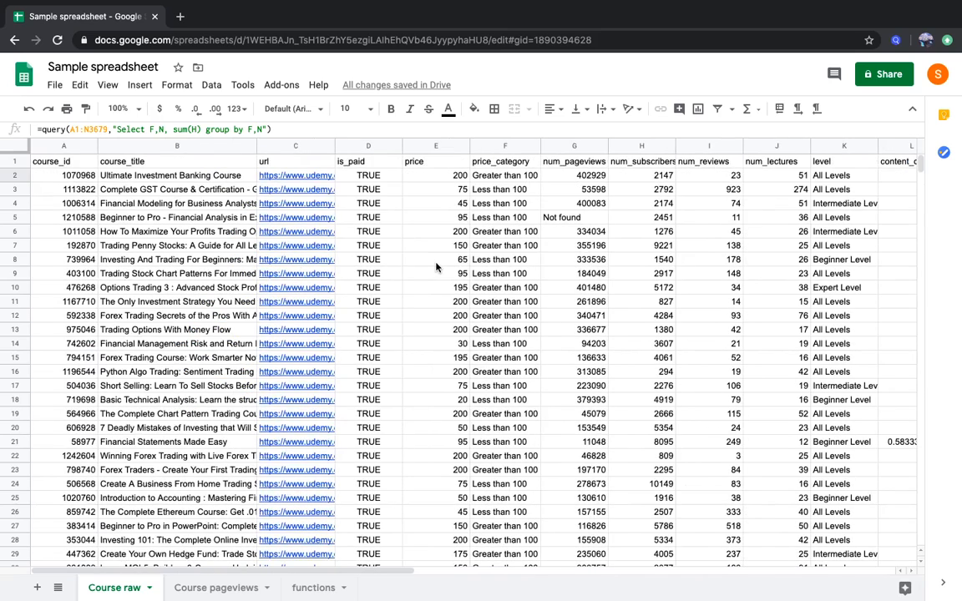
{"action": "right_click", "coordinate": [19, 162]}
{"action": "left_click", "coordinate": [75, 272]}
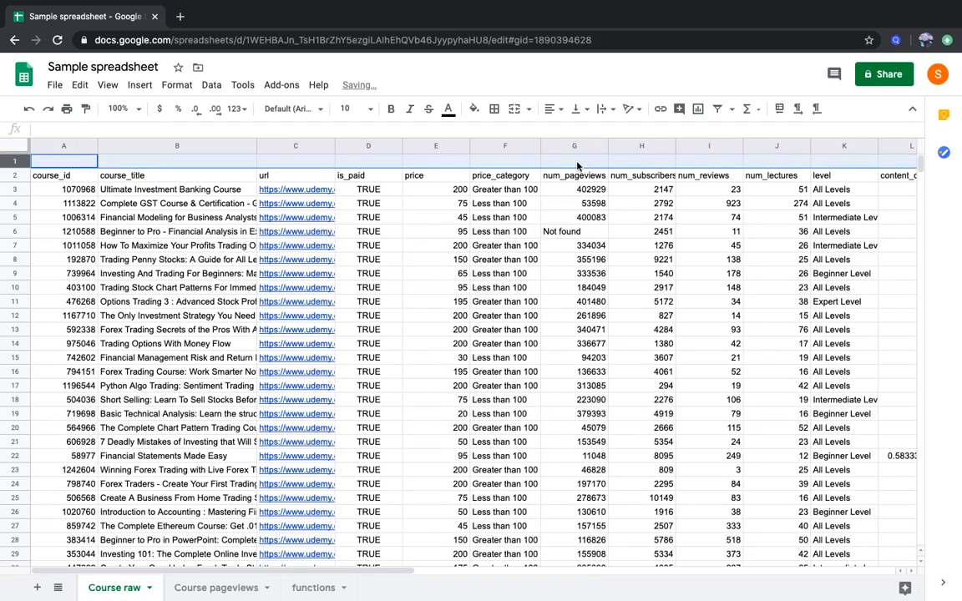
Step: Enter a MEDIAN formula in G1 covering the num_pageviews values from G3 down to the end of the data
{"action": "left_click", "coordinate": [577, 163]}
{"action": "type", "text": "=median("}
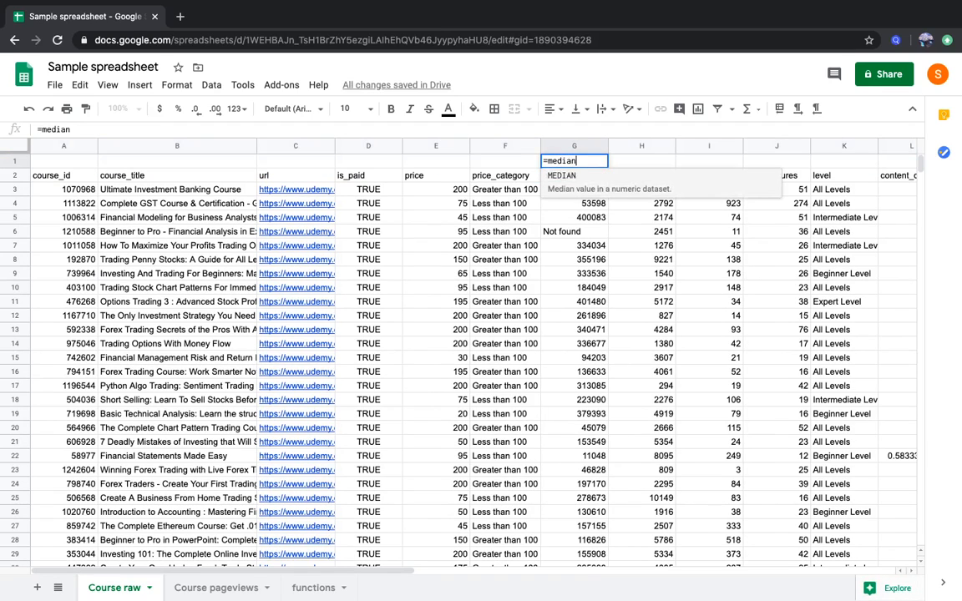
{"action": "key", "text": "Down"}
{"action": "key", "text": "Down"}
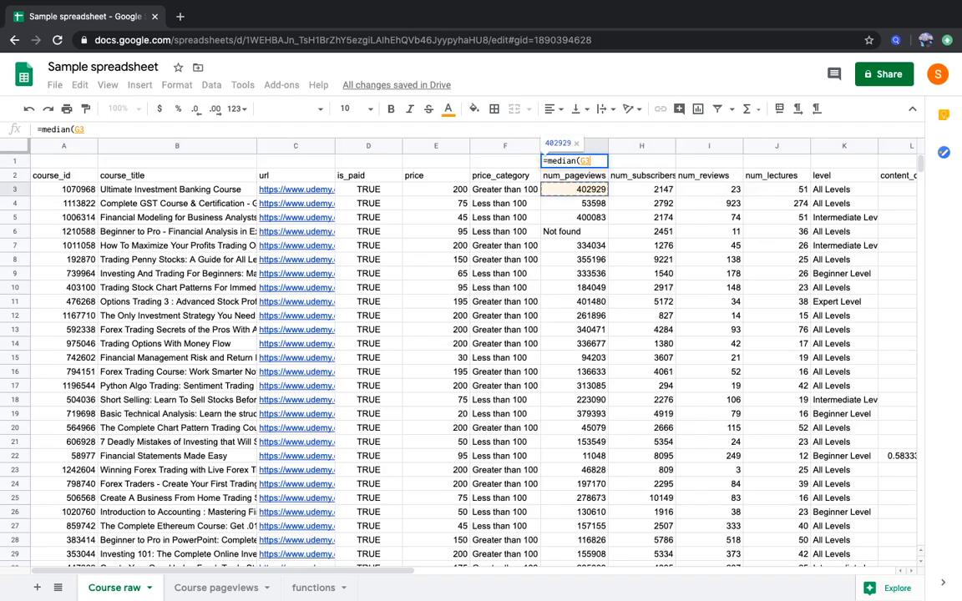
{"action": "key", "text": "ctrl+shift+Down"}
{"action": "key", "text": "Return"}
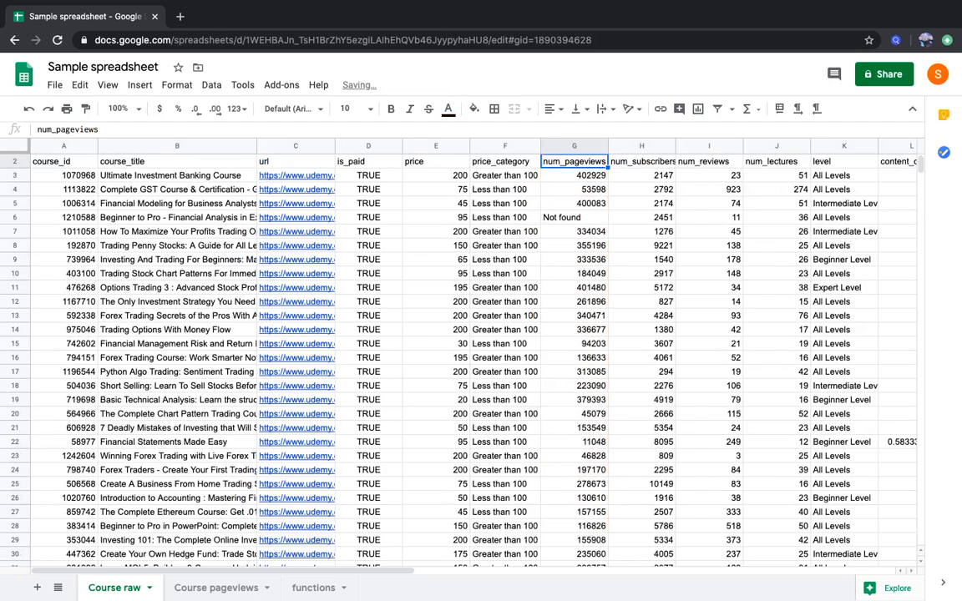
Step: Replace the formula in G1 with an AVERAGE of the num_pageviews values in G3:G3680
{"action": "key", "text": "Up"}
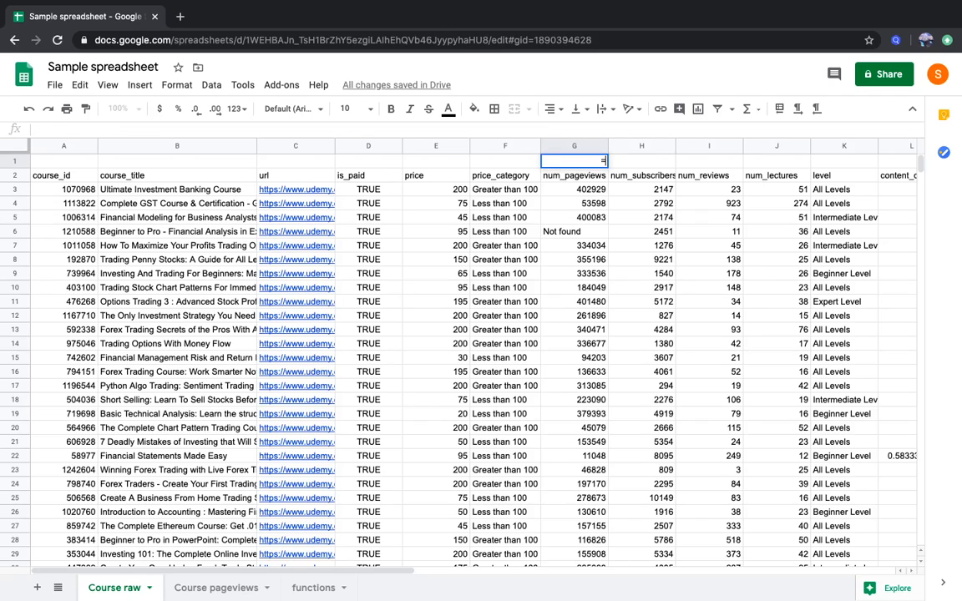
{"action": "type", "text": "=average(G2"}
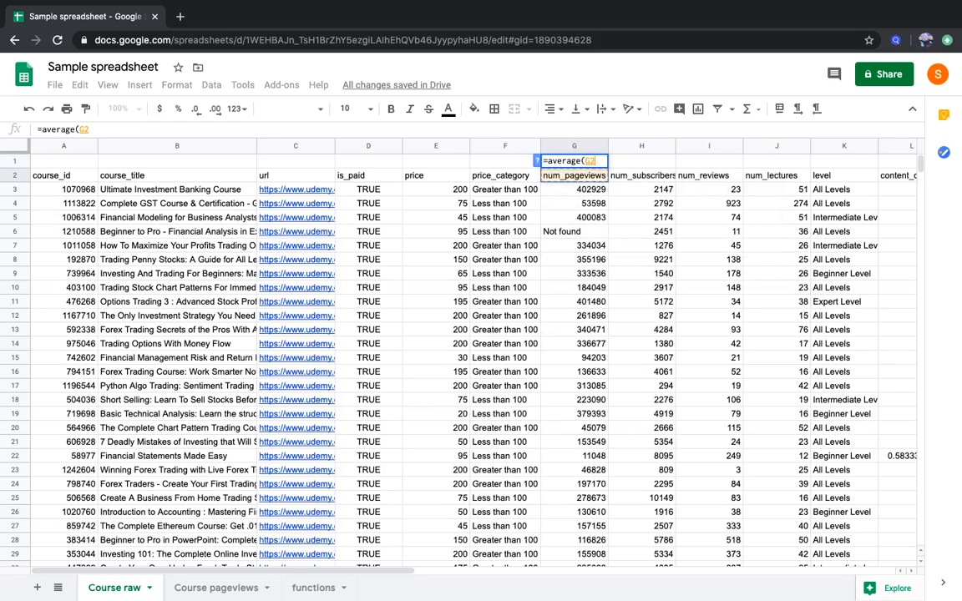
{"action": "key", "text": "Down"}
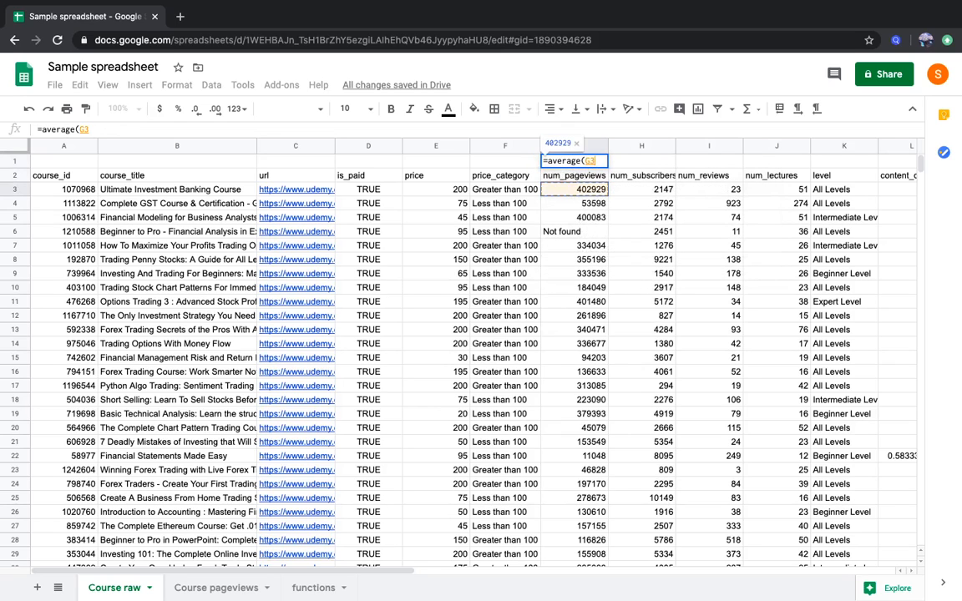
{"action": "key", "text": "ctrl+shift+Down"}
{"action": "key", "text": "Return"}
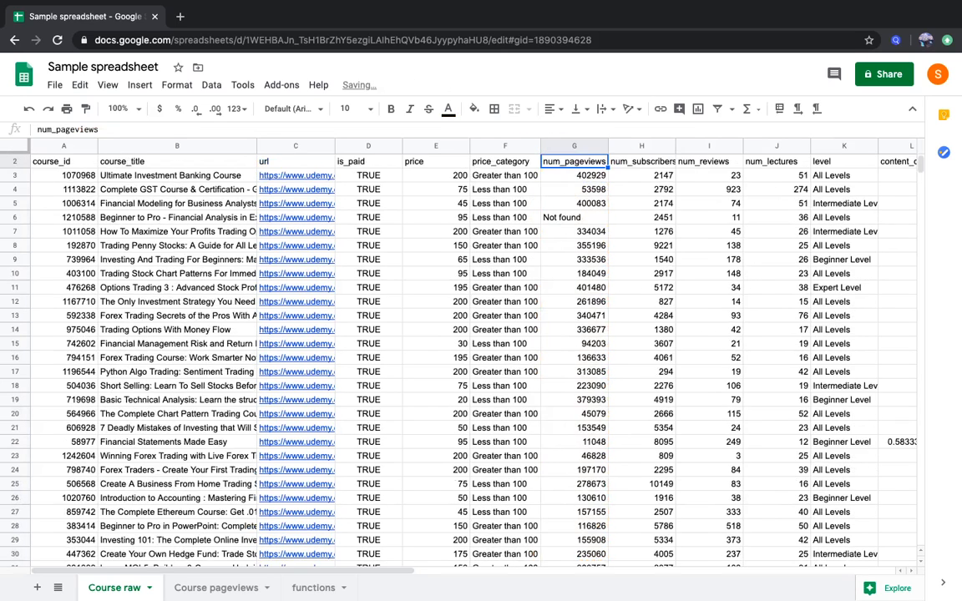
Step: Enter a MAX formula in H1 over the num_subscribers values in H3:H3680, then reselect the average in G1
{"action": "key", "text": "Right"}
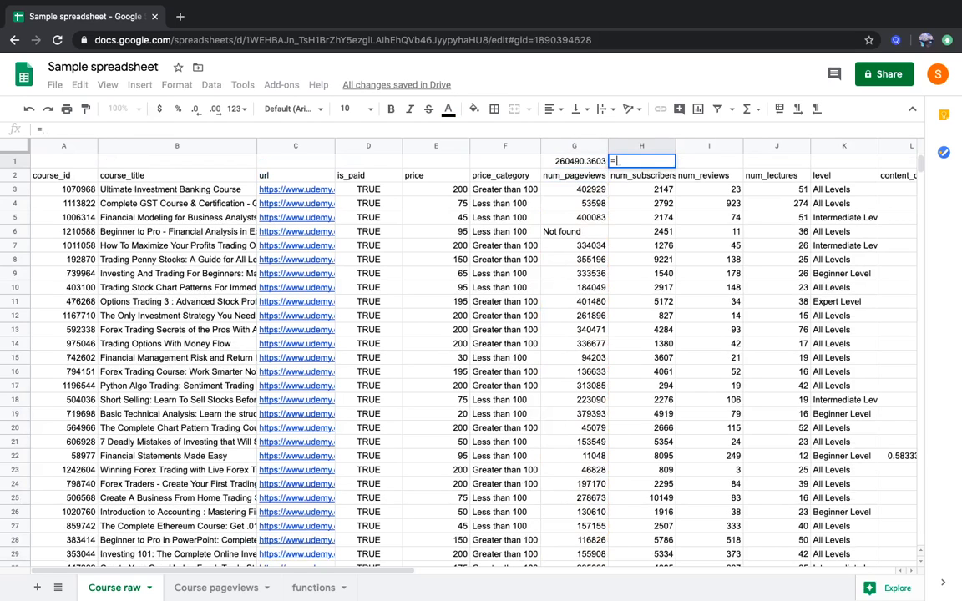
{"action": "type", "text": "=max("}
{"action": "key", "text": "Down"}
{"action": "key", "text": "Down"}
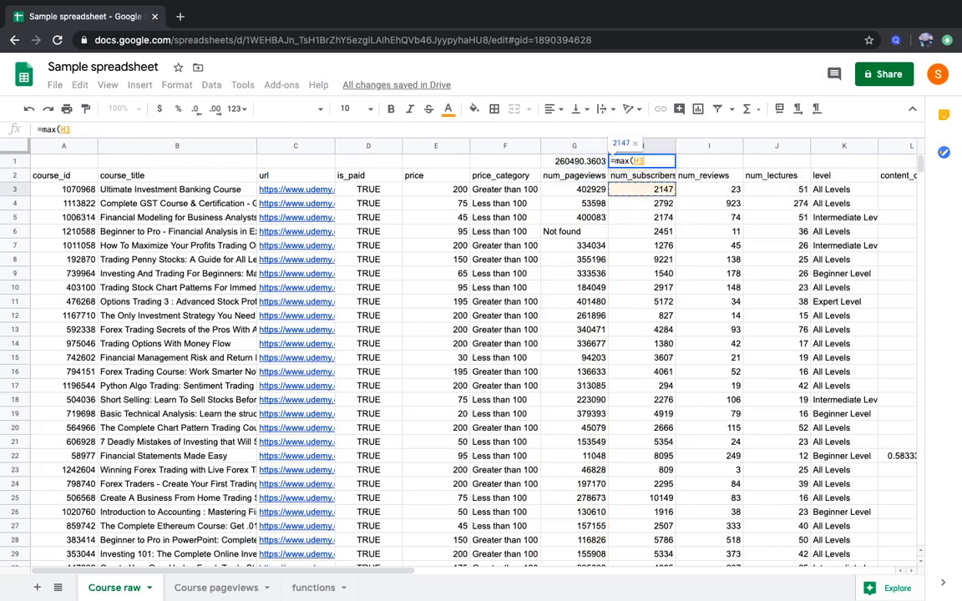
{"action": "key", "text": "ctrl+shift+Down"}
{"action": "key", "text": "Return"}
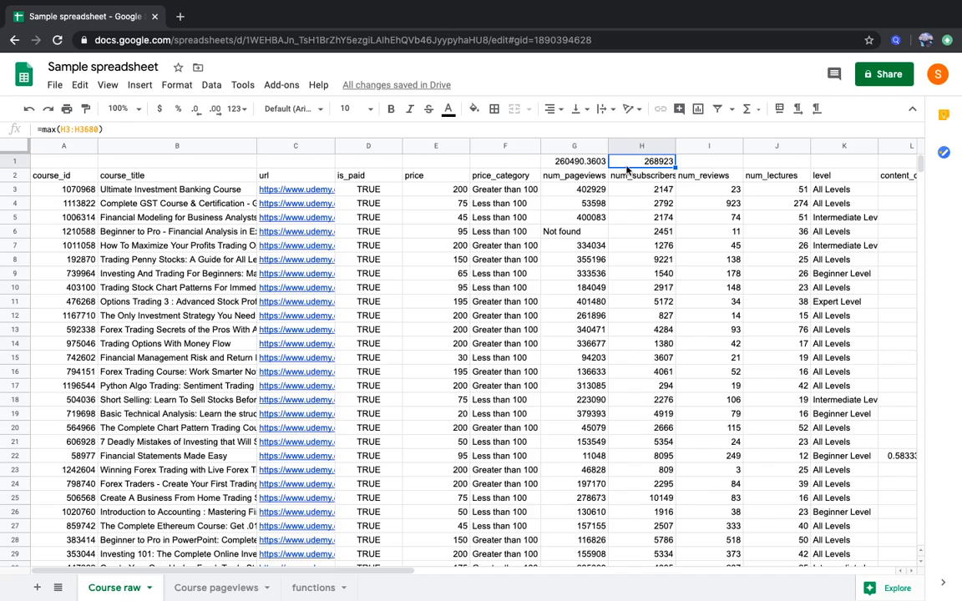
{"action": "left_click", "coordinate": [584, 162]}
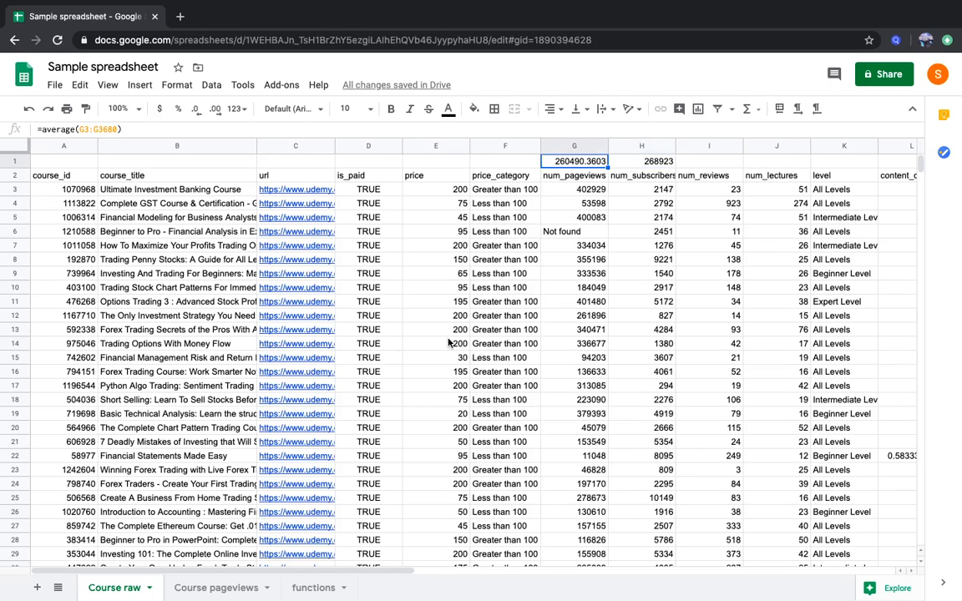
Step: Return to the list of most common functions on the functions sheet and select the "10. Explore" entry
{"action": "left_click", "coordinate": [247, 591]}
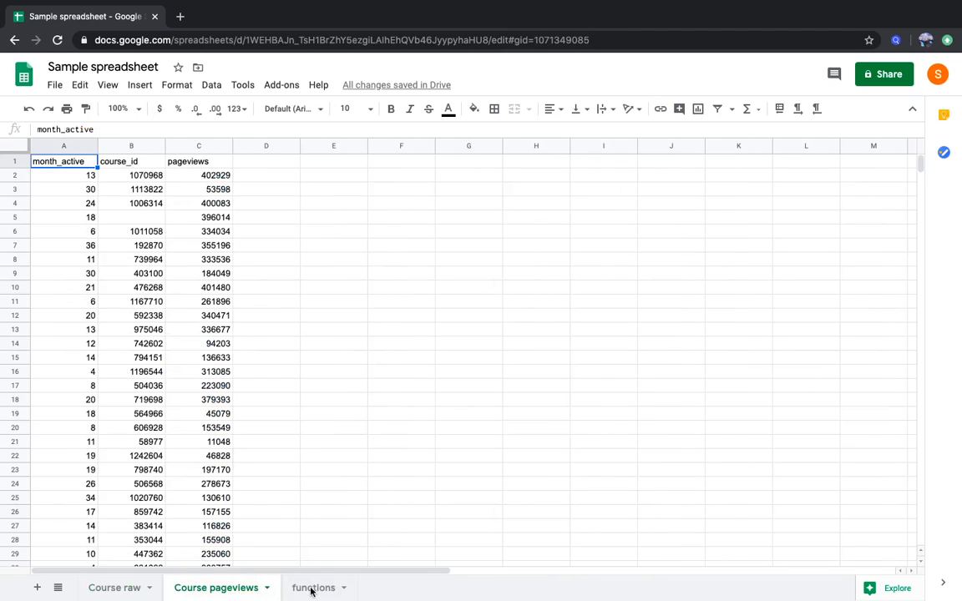
{"action": "left_click", "coordinate": [312, 588]}
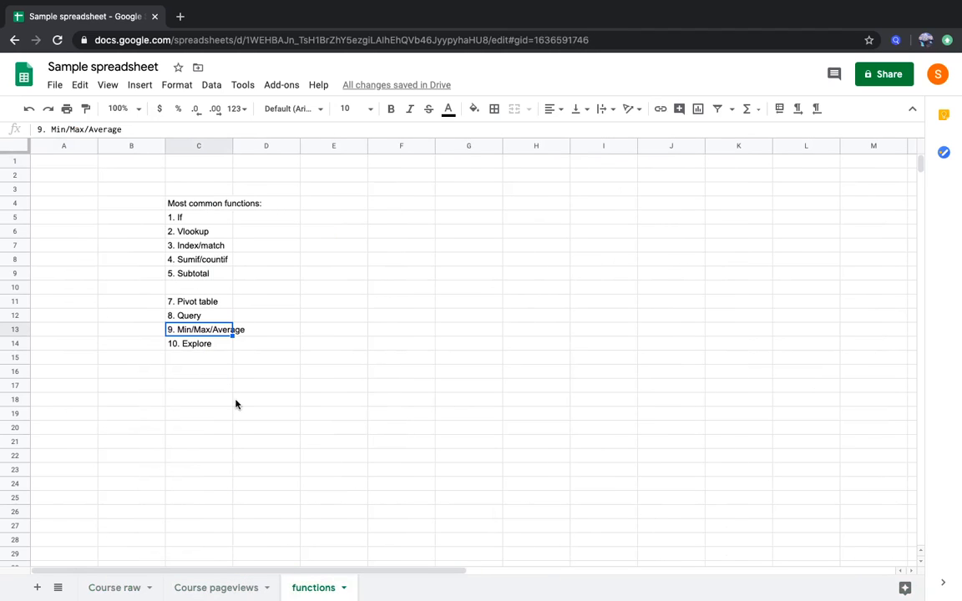
{"action": "left_click", "coordinate": [197, 345]}
Step: Open Explore for the Course raw sheet and examine its suggested formatting, pivot table, analysis charts and histogram
{"action": "left_click", "coordinate": [121, 587]}
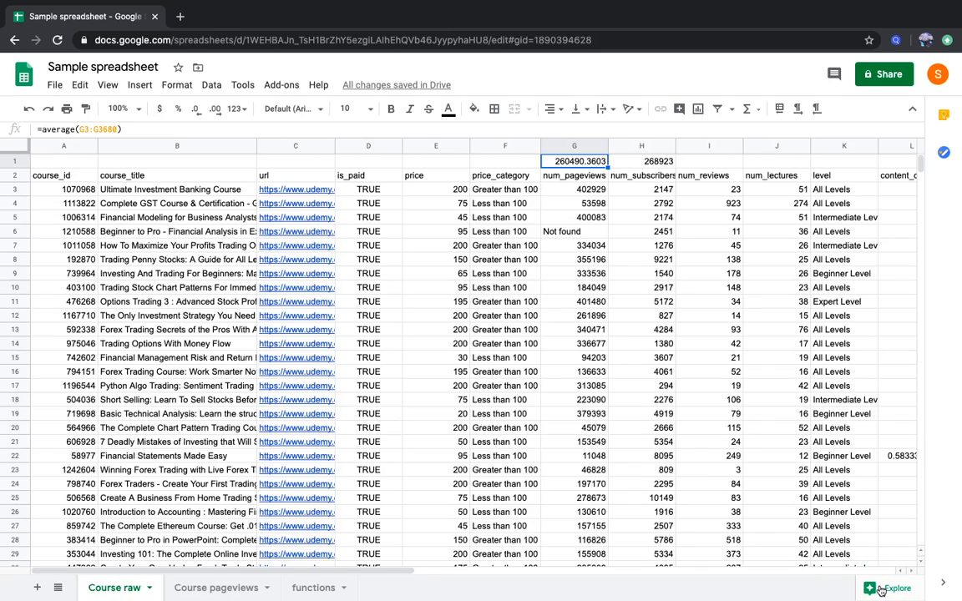
{"action": "left_click", "coordinate": [881, 590]}
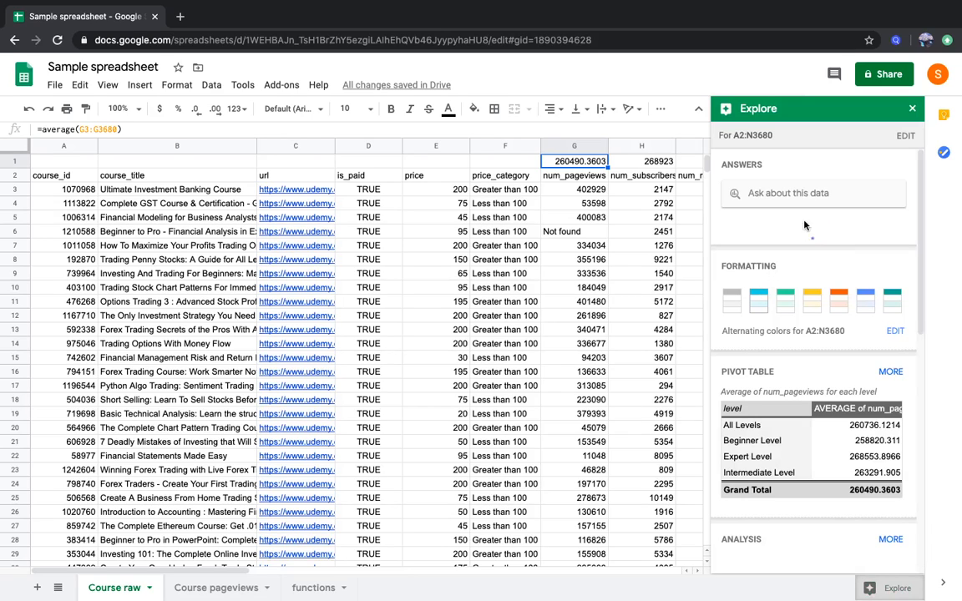
{"action": "scroll", "coordinate": [789, 267], "scroll_direction": "down", "scroll_amount": 1}
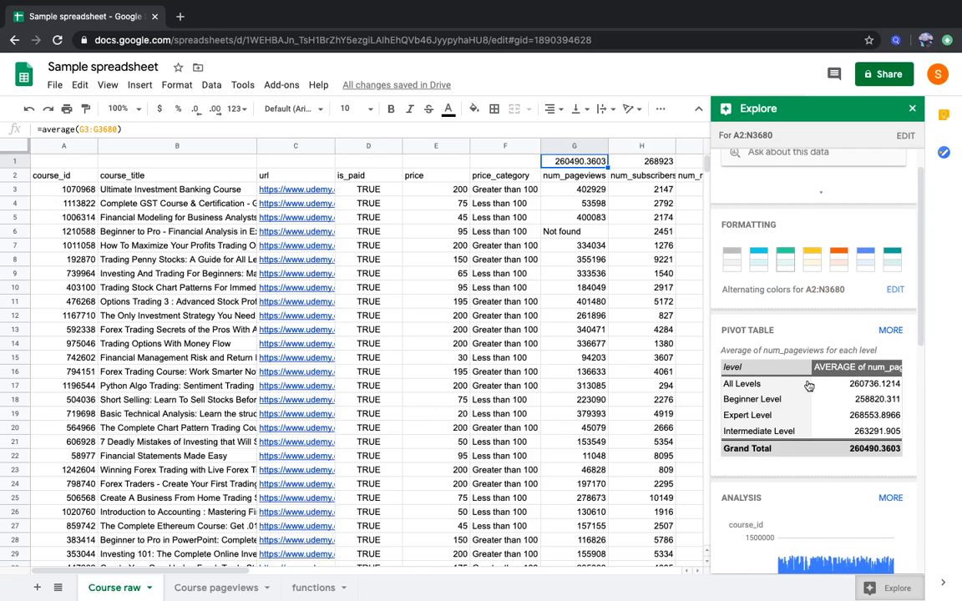
{"action": "scroll", "coordinate": [808, 385], "scroll_direction": "down", "scroll_amount": 1}
{"action": "scroll", "coordinate": [808, 386], "scroll_direction": "down", "scroll_amount": 1}
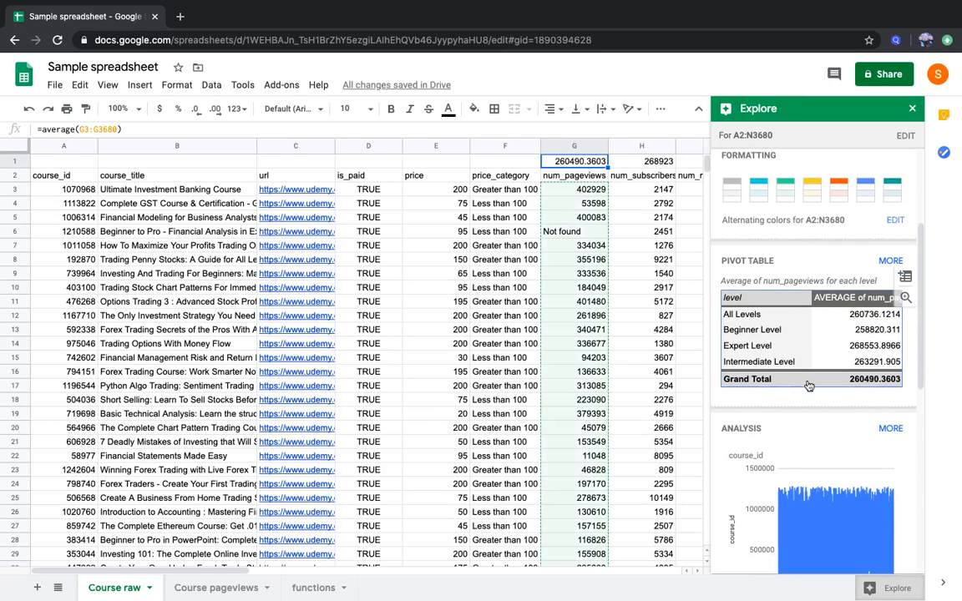
{"action": "scroll", "coordinate": [808, 384], "scroll_direction": "down", "scroll_amount": 3}
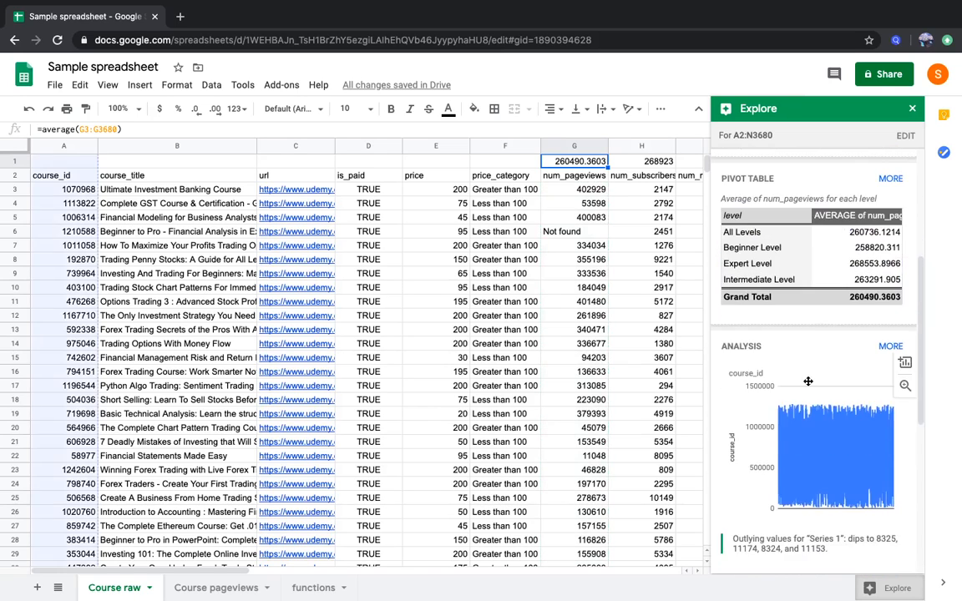
{"action": "scroll", "coordinate": [809, 380], "scroll_direction": "down", "scroll_amount": 3}
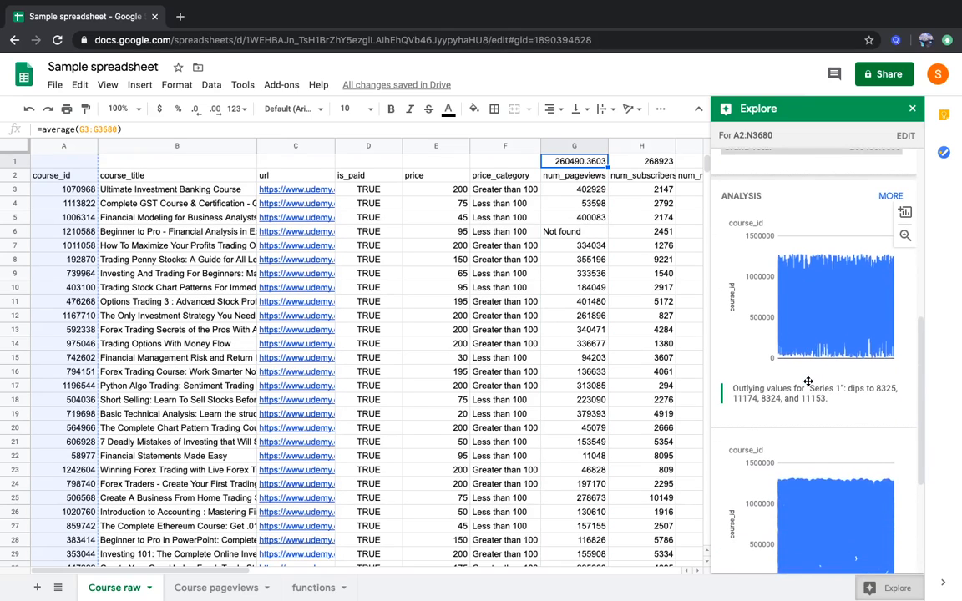
{"action": "scroll", "coordinate": [808, 381], "scroll_direction": "down", "scroll_amount": 6}
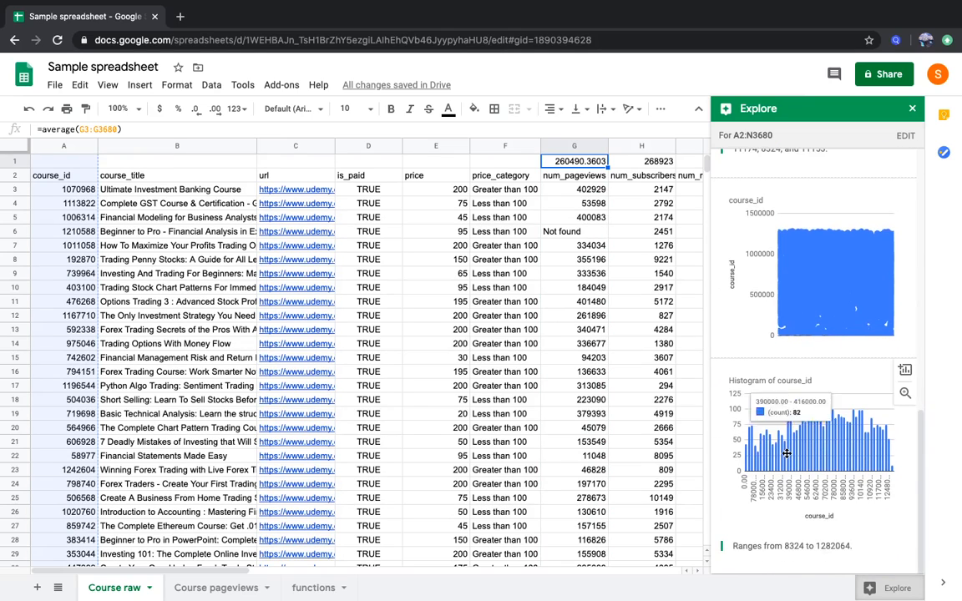
Step: View Explore's suggested answer "Count of course_title for each subject" and close Explore
{"action": "scroll", "coordinate": [786, 455], "scroll_direction": "up", "scroll_amount": 10}
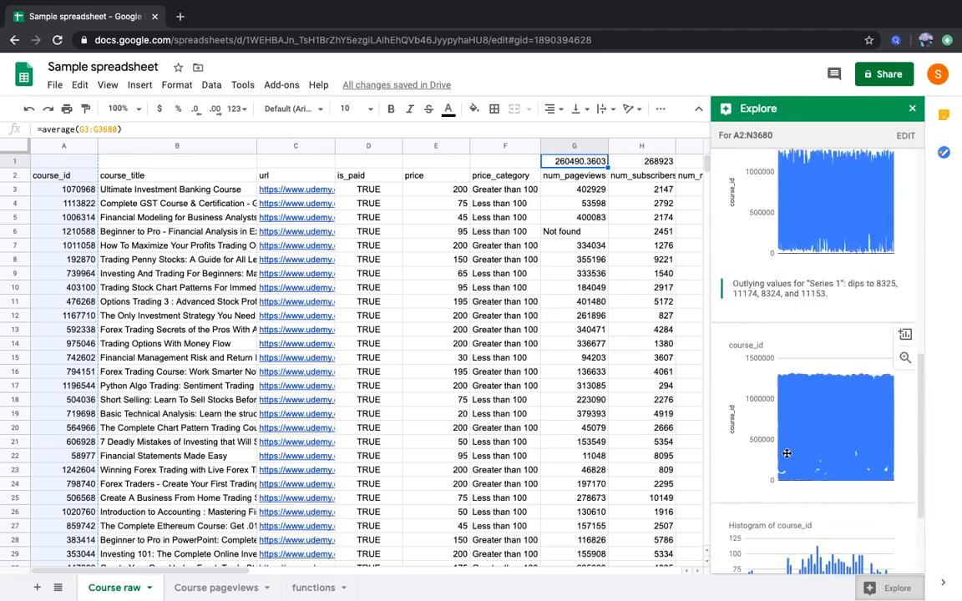
{"action": "scroll", "coordinate": [786, 457], "scroll_direction": "up", "scroll_amount": 3}
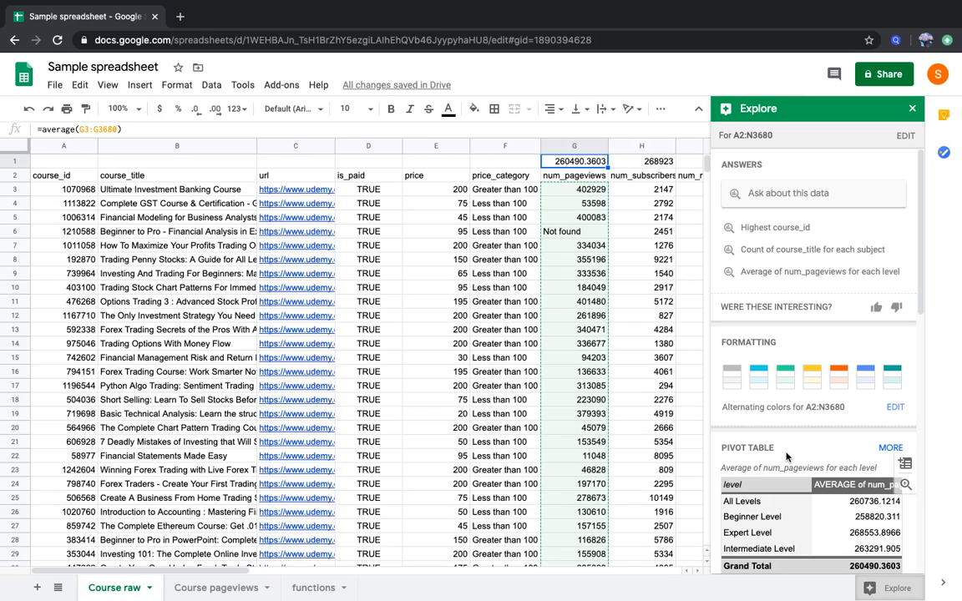
{"action": "left_click", "coordinate": [781, 251]}
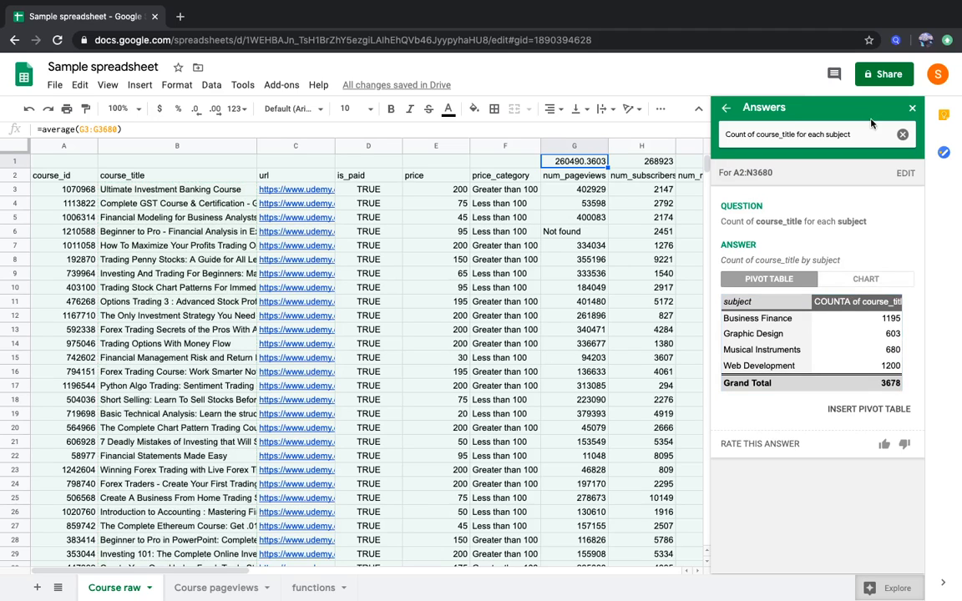
{"action": "left_click", "coordinate": [912, 109]}
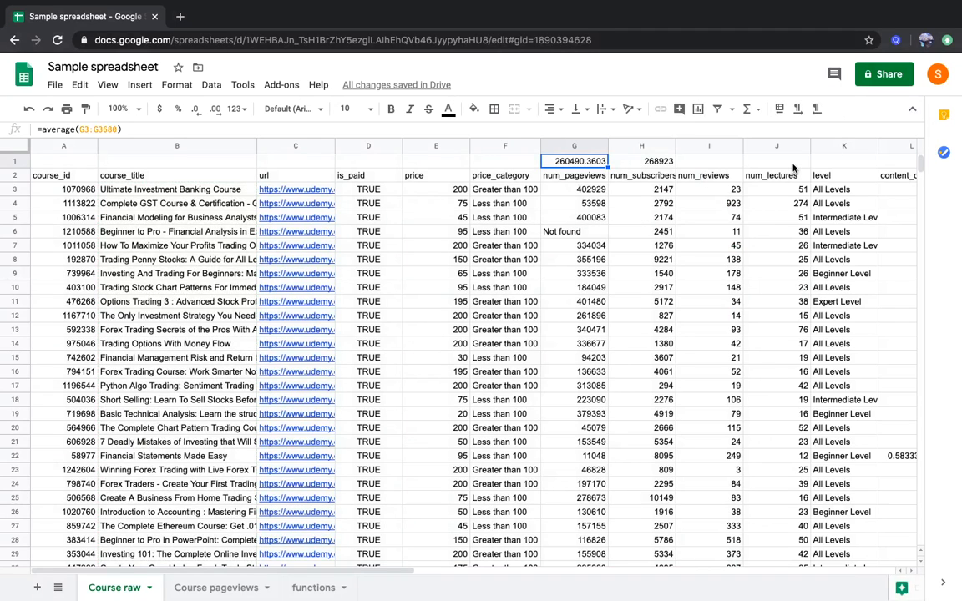